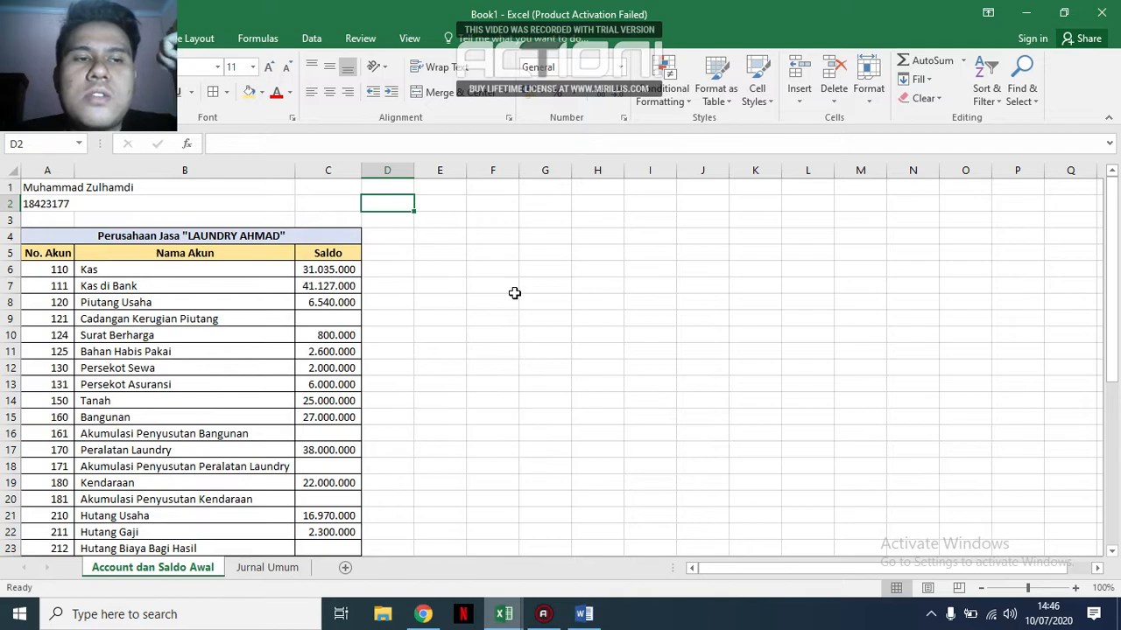
# Review the Laundry Ahmad account list with opening balances, comparing it with the assignment document in Word.
pyautogui.moveTo(280, 183); pyautogui.dragTo(282, 204)
pyautogui.click(450, 265)
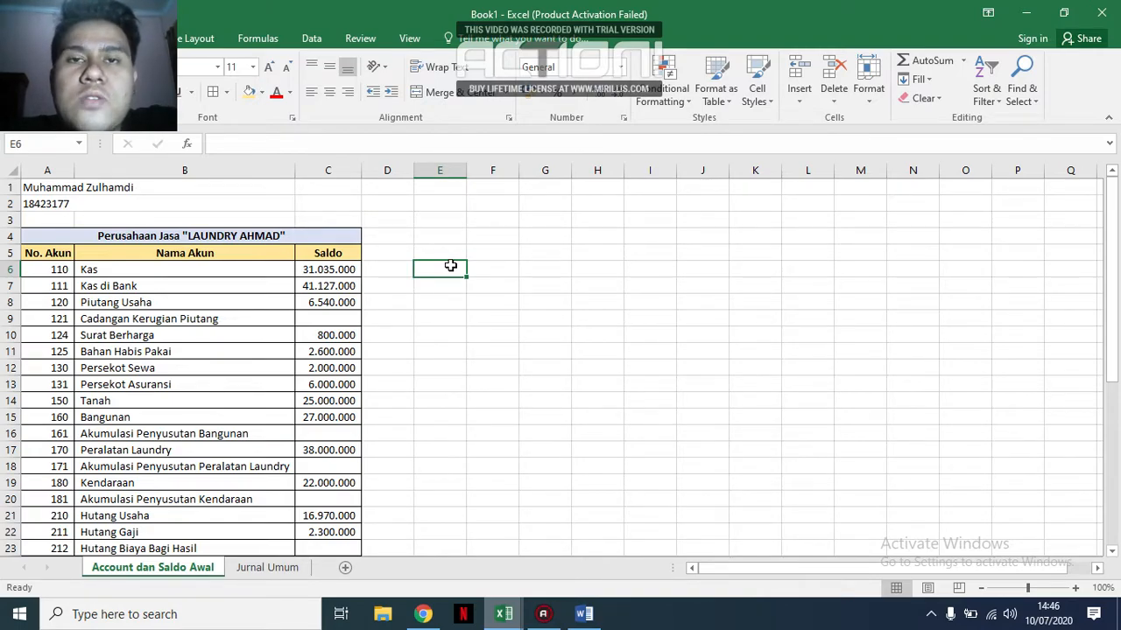
pyautogui.click(300, 241)
pyautogui.moveTo(300, 241); pyautogui.dragTo(298, 531)
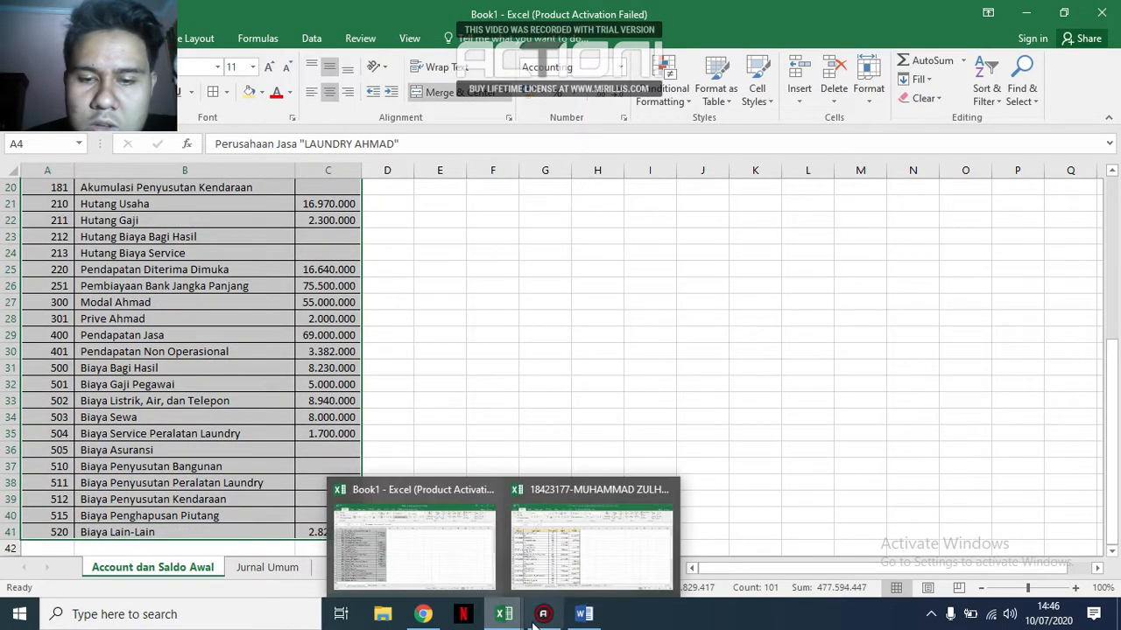
pyautogui.click(584, 614)
pyautogui.scroll(10, 763, 289)
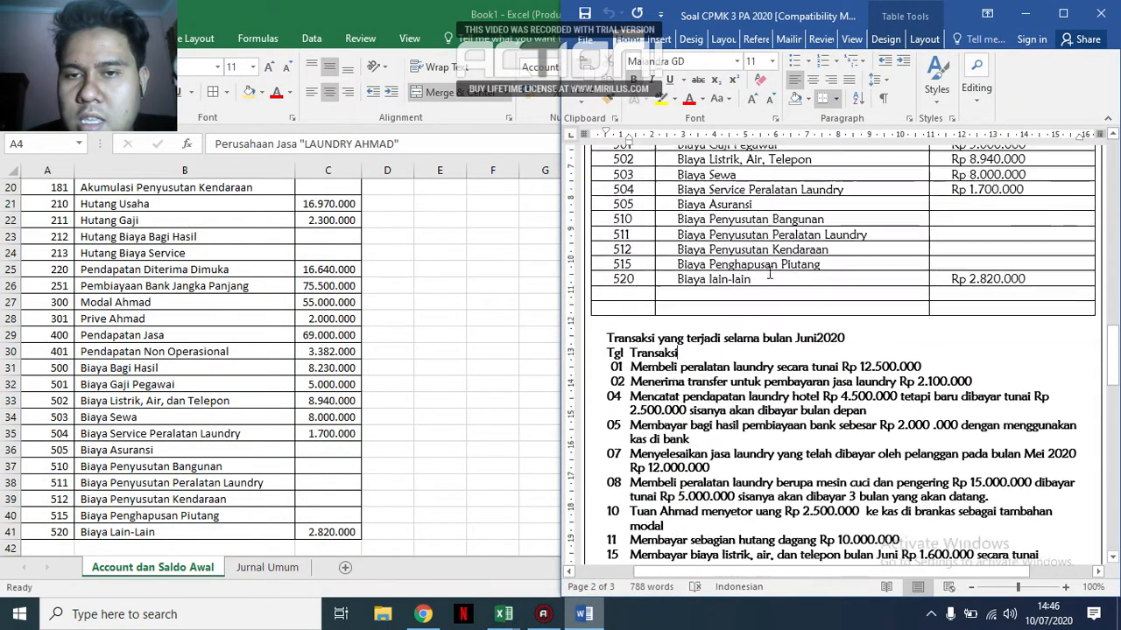
pyautogui.click(408, 319)
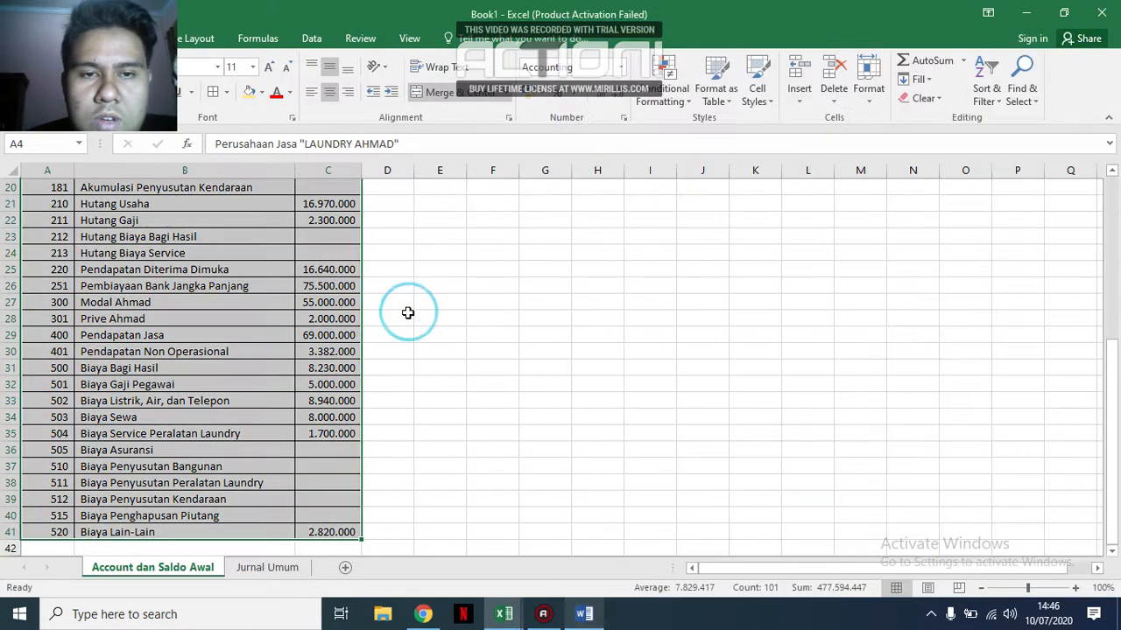
pyautogui.scroll(7, 410, 302)
pyautogui.click(476, 249)
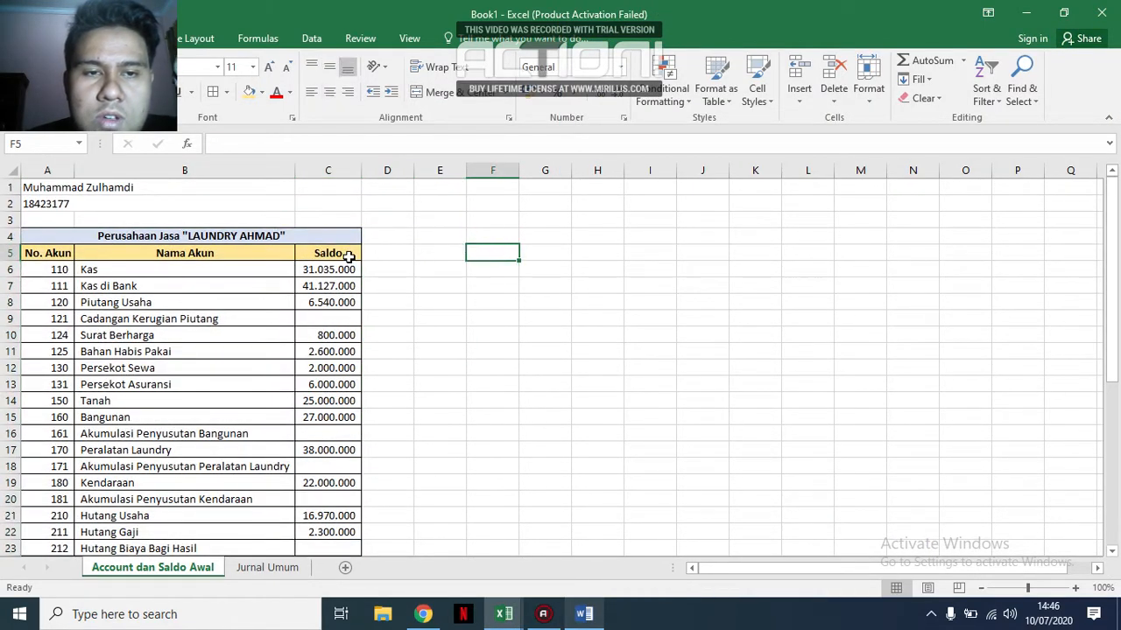
pyautogui.scroll(-2, 348, 253)
pyautogui.scroll(2, 349, 253)
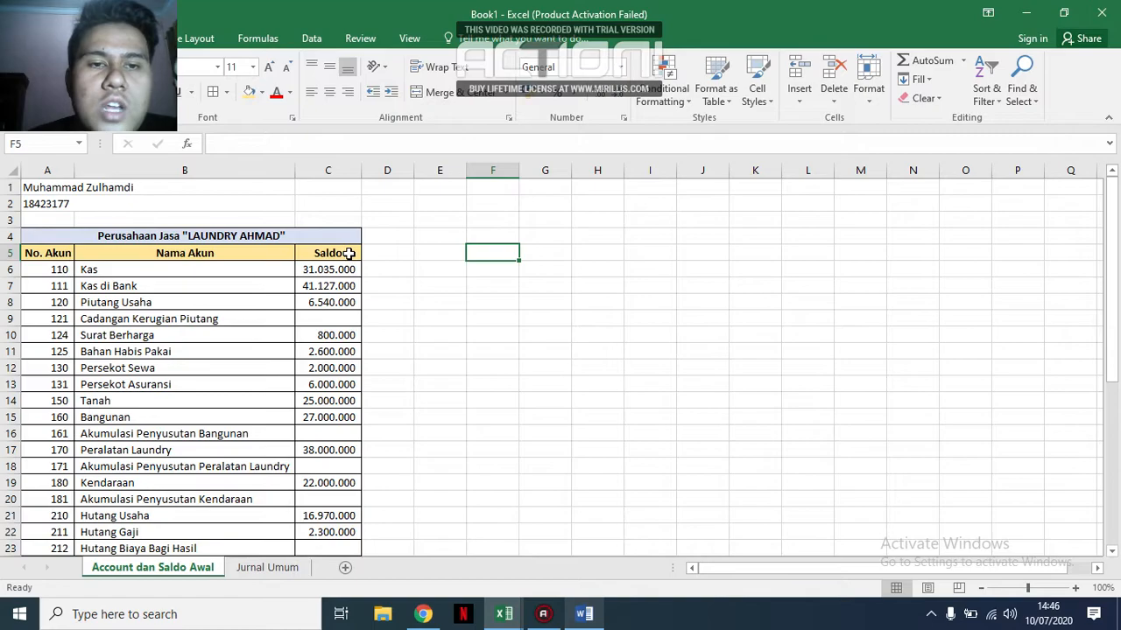
pyautogui.click(157, 203)
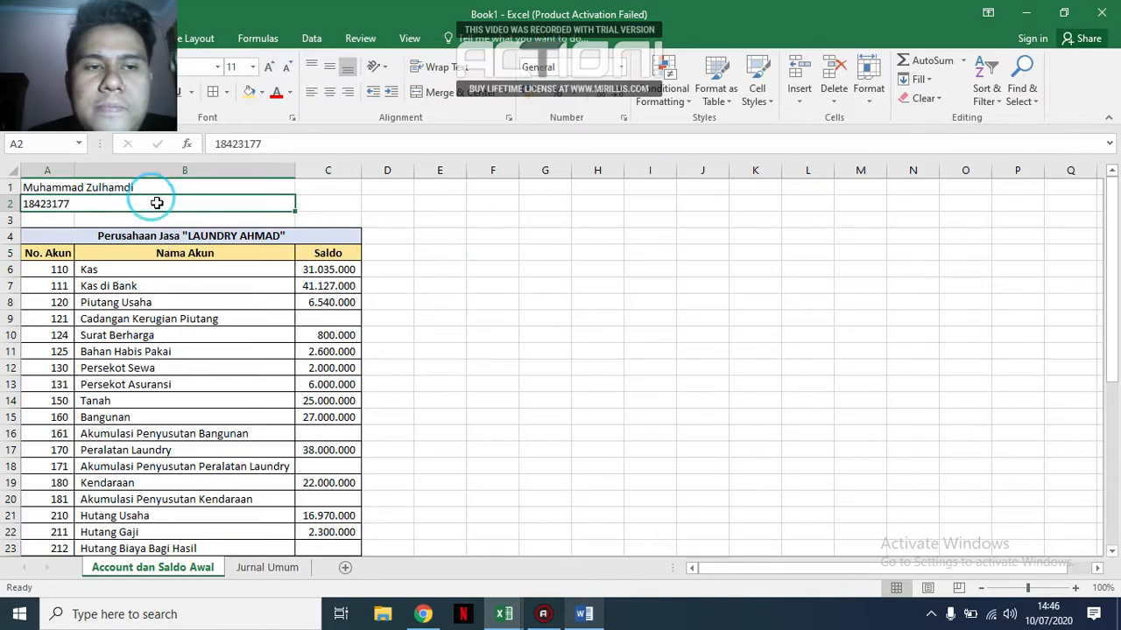
# Examine the Jurnal Umum sheet's dates and its account name, account number, debit and credit columns.
pyautogui.click(286, 571)
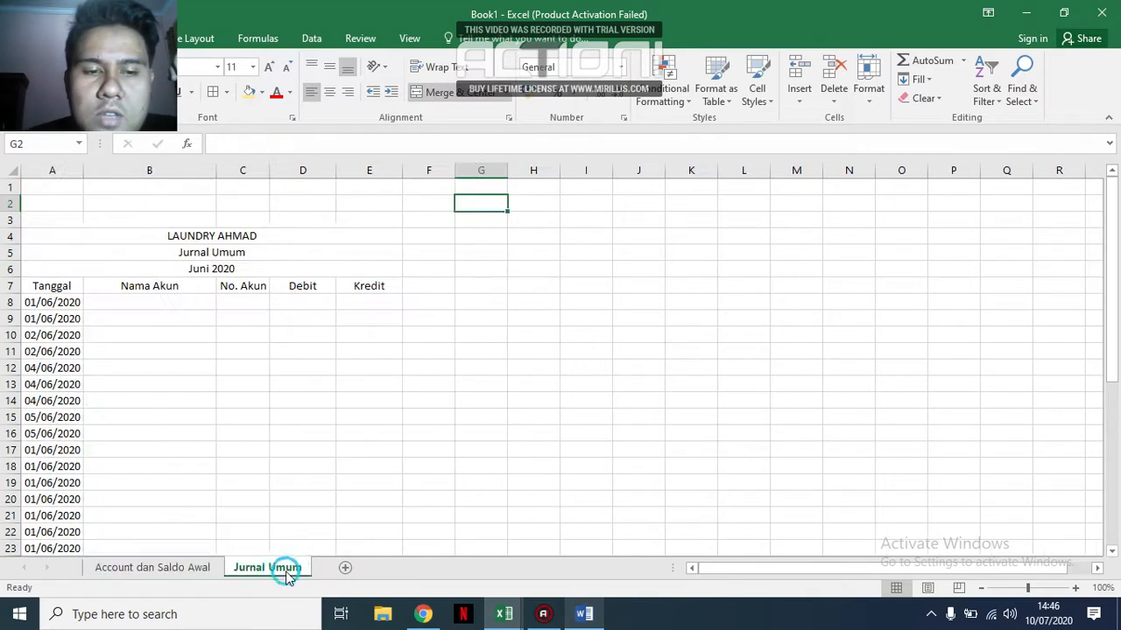
pyautogui.scroll(-4, 448, 232)
pyautogui.scroll(4, 448, 232)
pyautogui.scroll(-11, 100, 231)
pyautogui.scroll(-1, 70, 237)
pyautogui.scroll(12, 70, 237)
pyautogui.scroll(-6, 70, 253)
pyautogui.scroll(-6, 351, 235)
pyautogui.scroll(11, 425, 263)
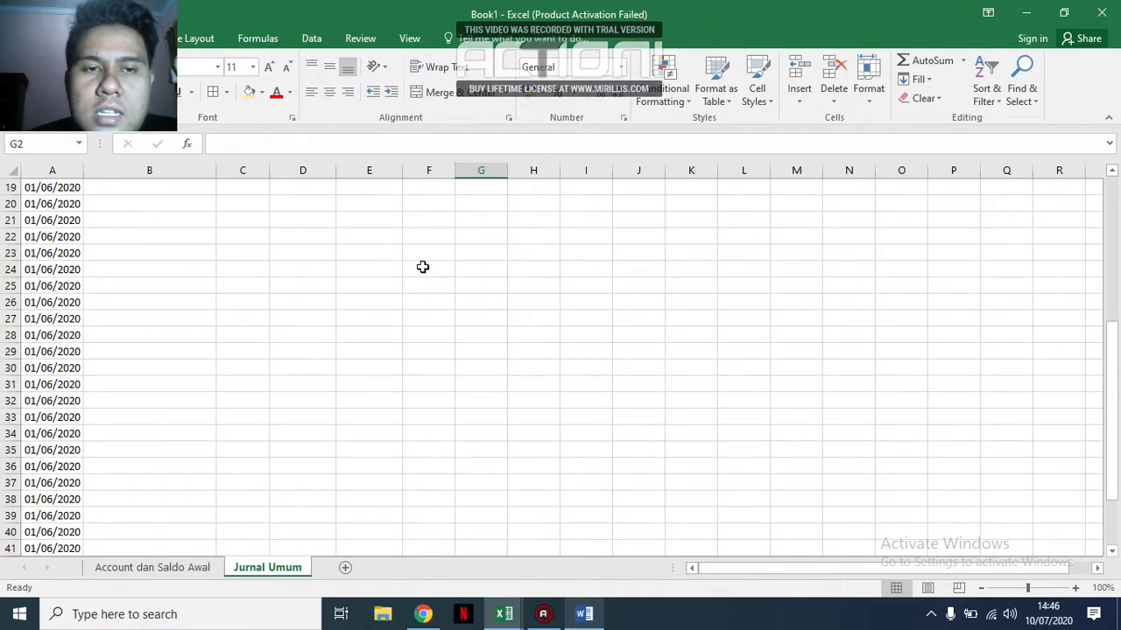
pyautogui.click(251, 253)
pyautogui.click(320, 253)
pyautogui.click(379, 253)
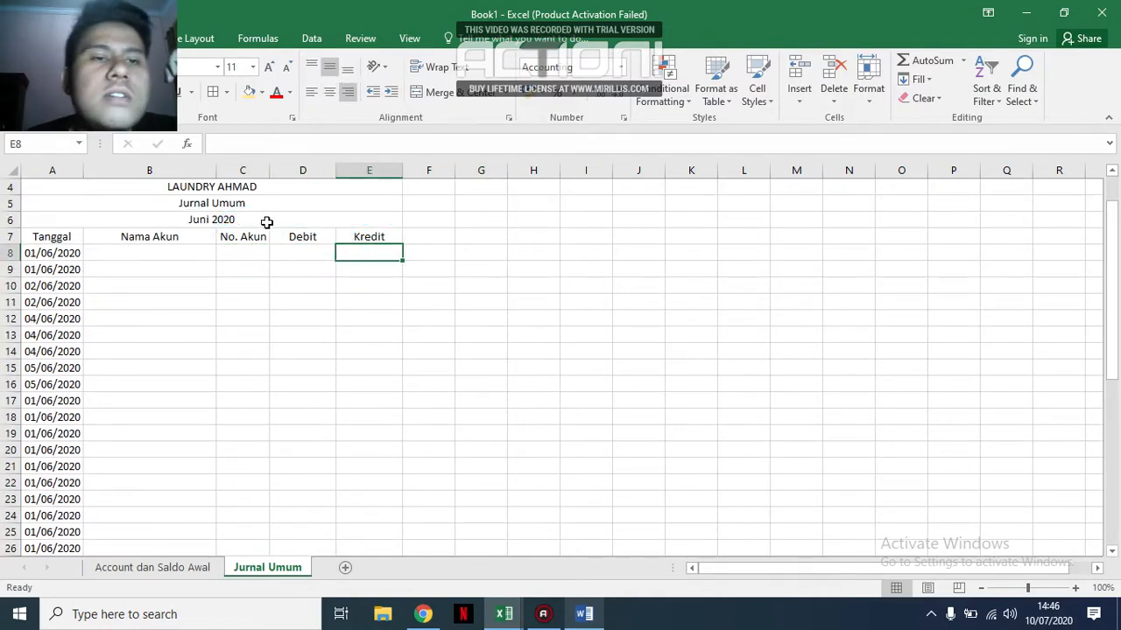
pyautogui.scroll(1, 466, 191)
pyautogui.scroll(-4, 423, 218)
pyautogui.scroll(4, 422, 218)
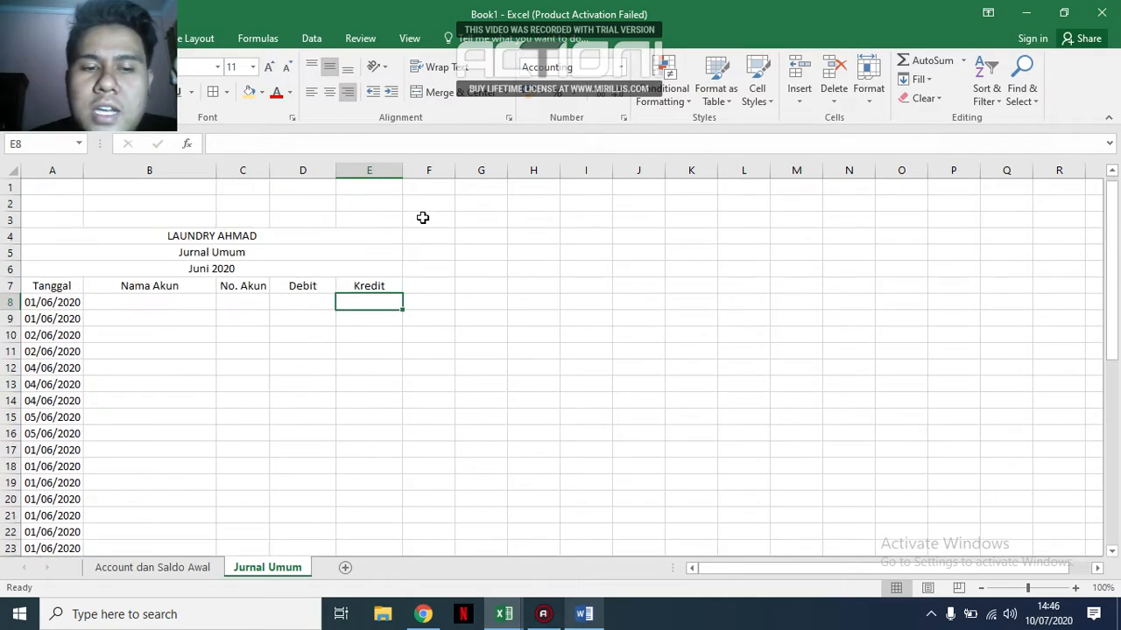
pyautogui.click(188, 298)
pyautogui.click(193, 561)
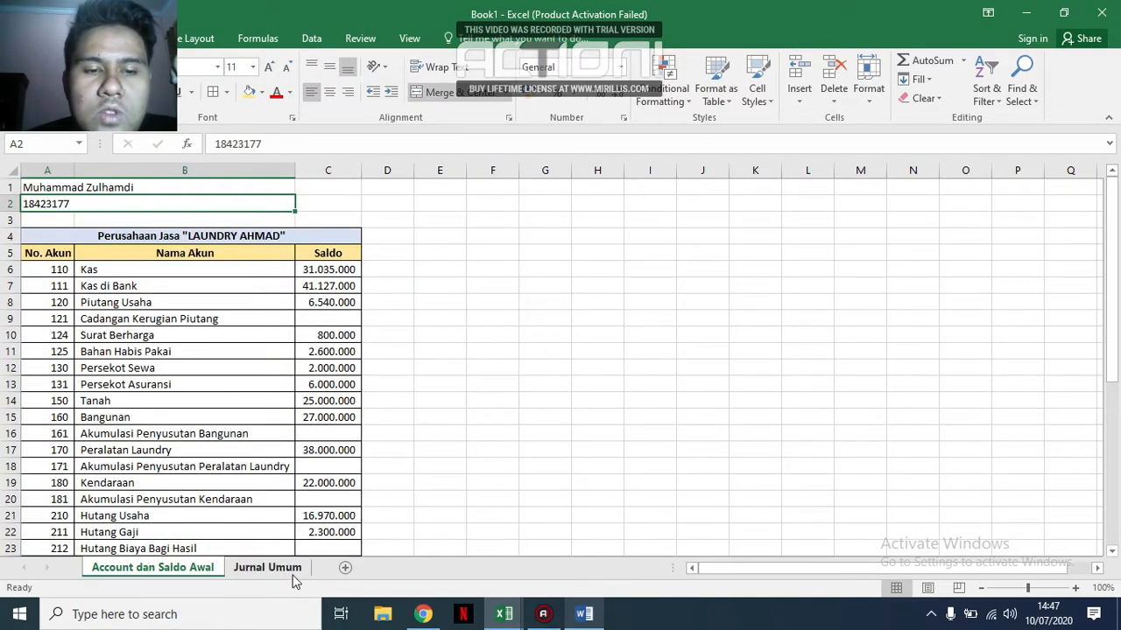
pyautogui.click(267, 567)
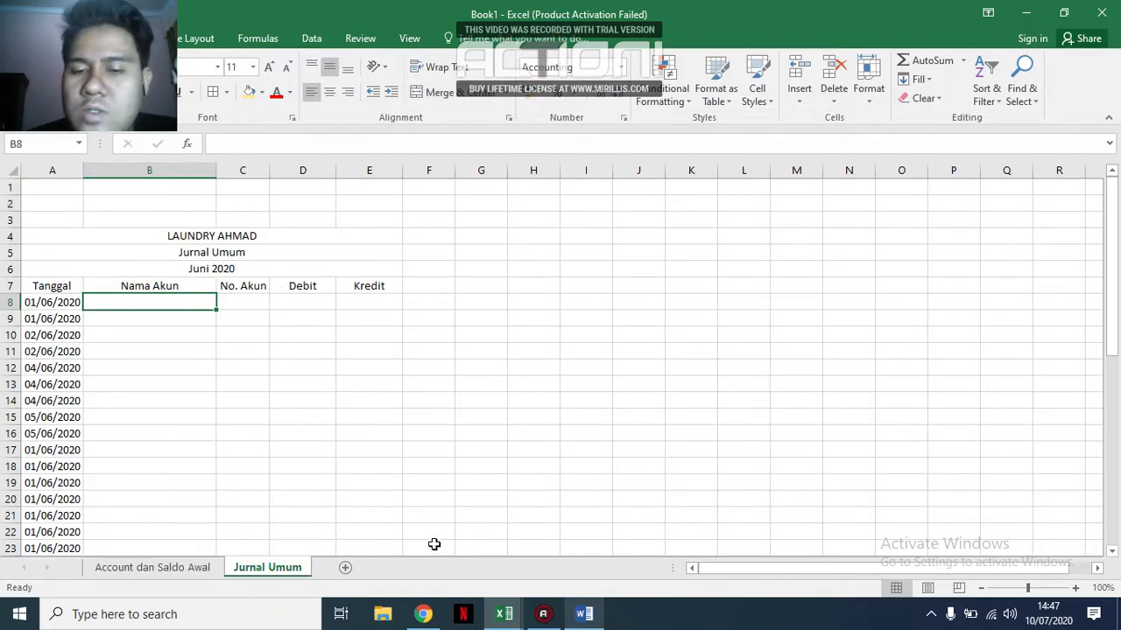
# Switch to the Word assignment document and read the list of June 2020 transactions.
pyautogui.click(584, 614)
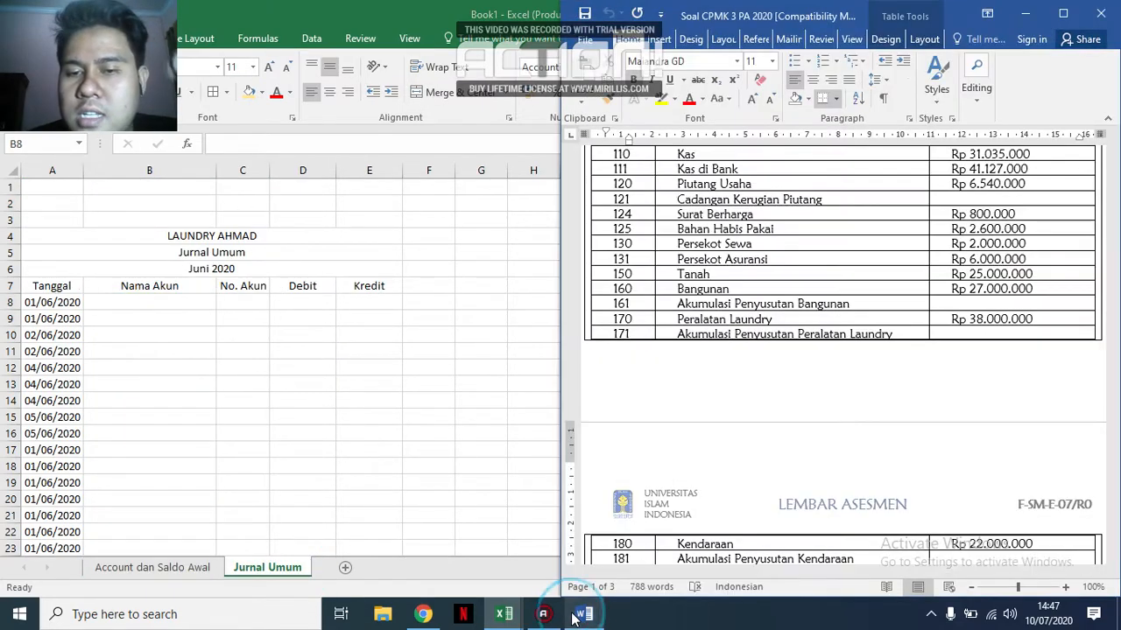
pyautogui.scroll(2, 855, 340)
pyautogui.scroll(-15, 856, 341)
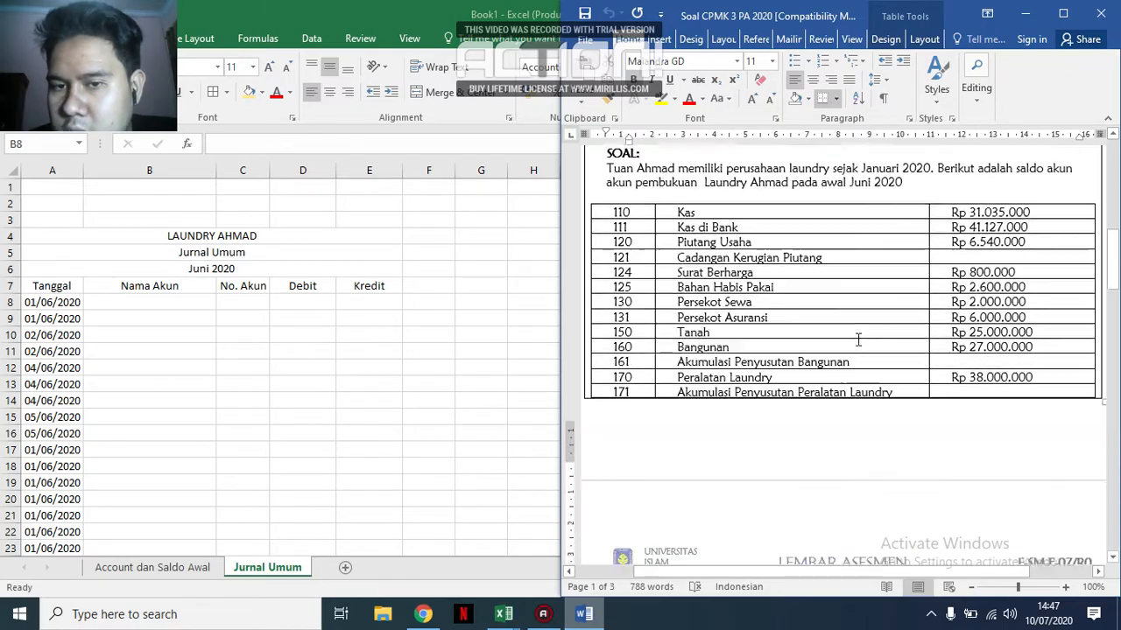
pyautogui.scroll(-5, 858, 338)
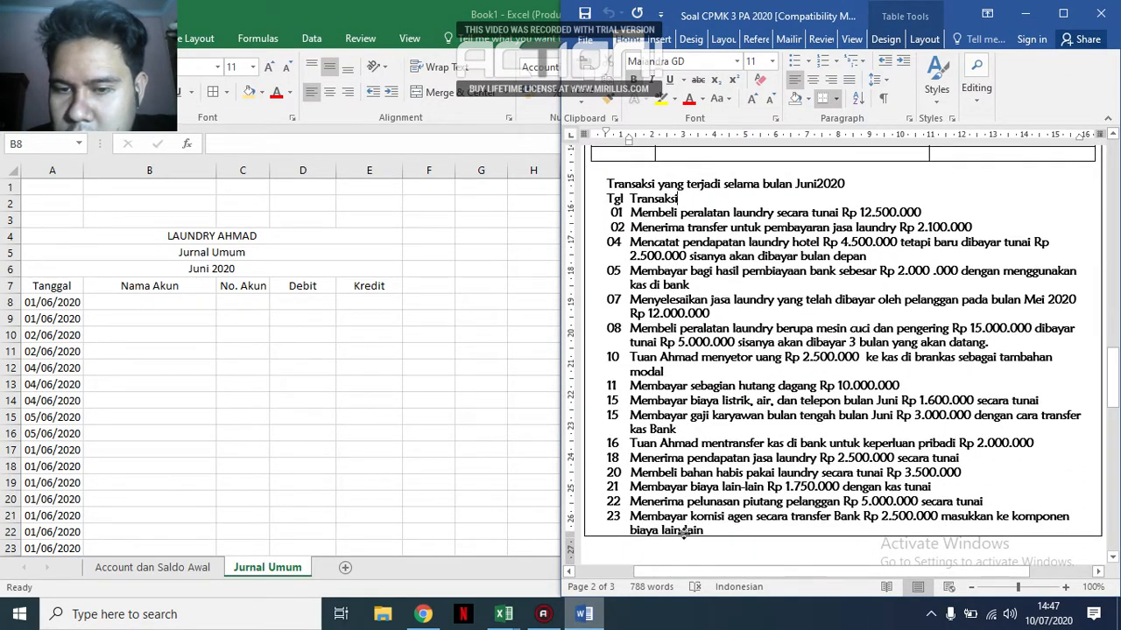
pyautogui.click(224, 311)
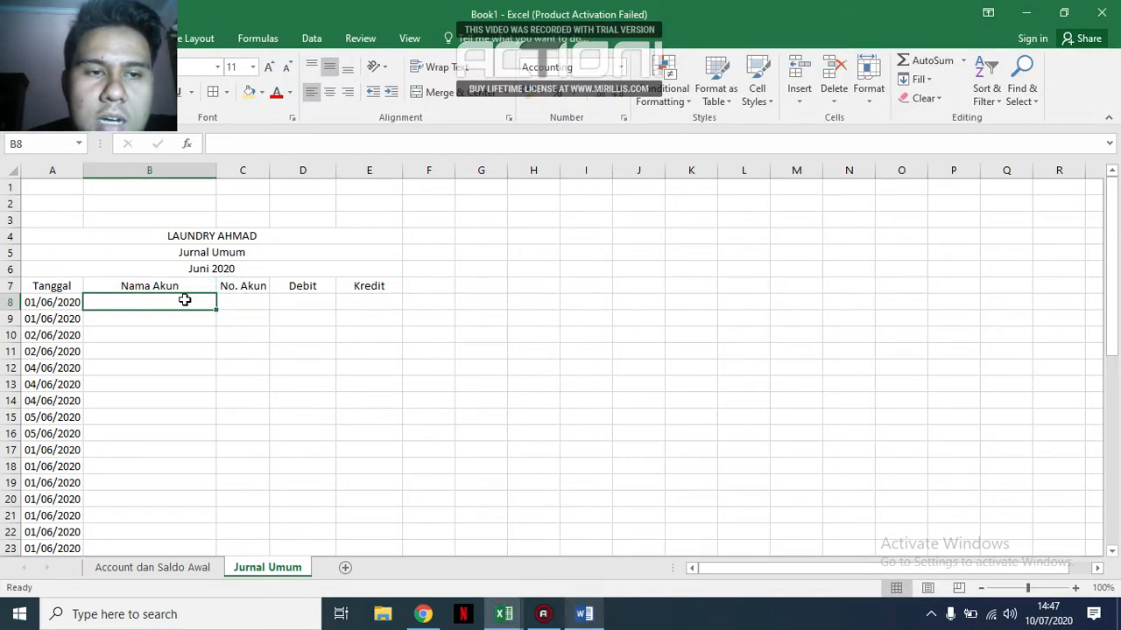
pyautogui.click(197, 323)
pyautogui.click(199, 303)
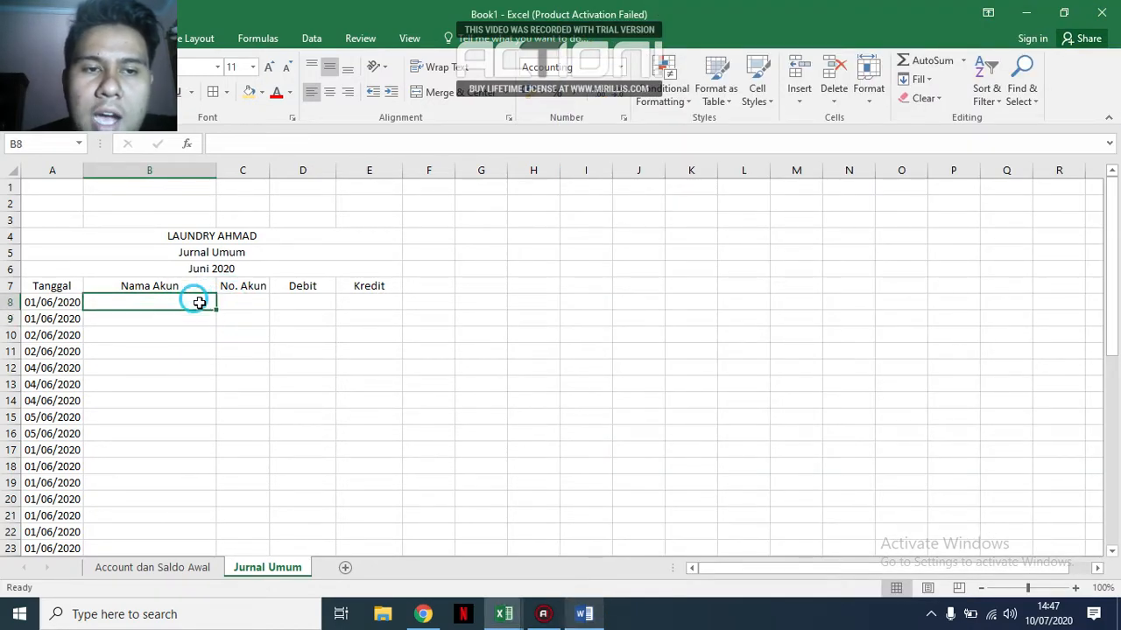
pyautogui.click(242, 303)
pyautogui.click(303, 315)
pyautogui.click(308, 300)
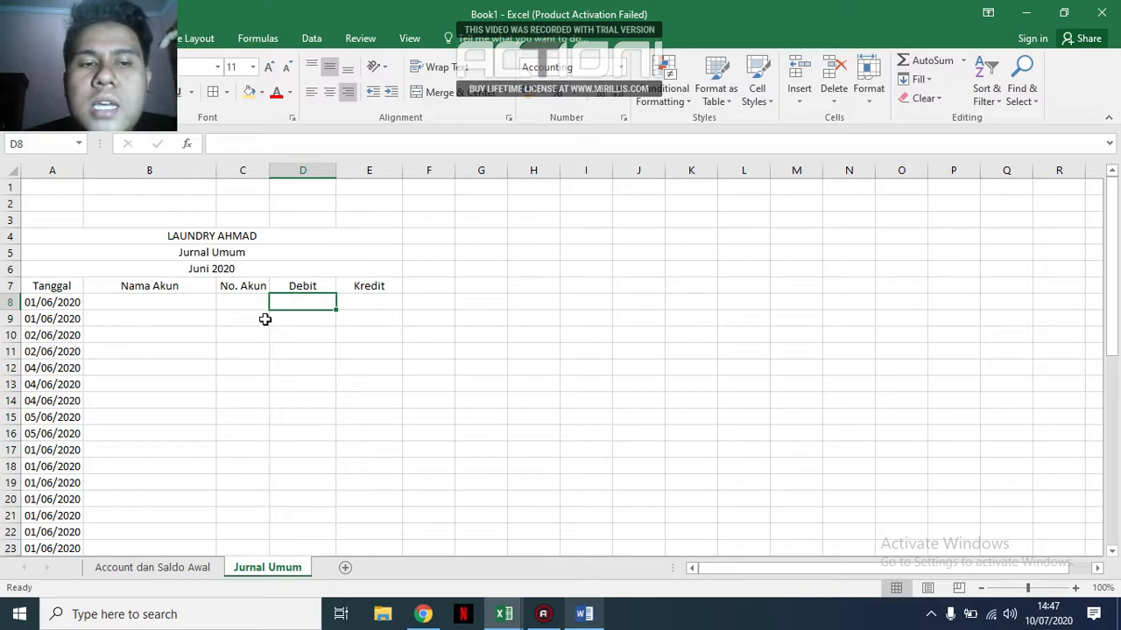
pyautogui.click(246, 299)
pyautogui.click(173, 306)
pyautogui.click(257, 307)
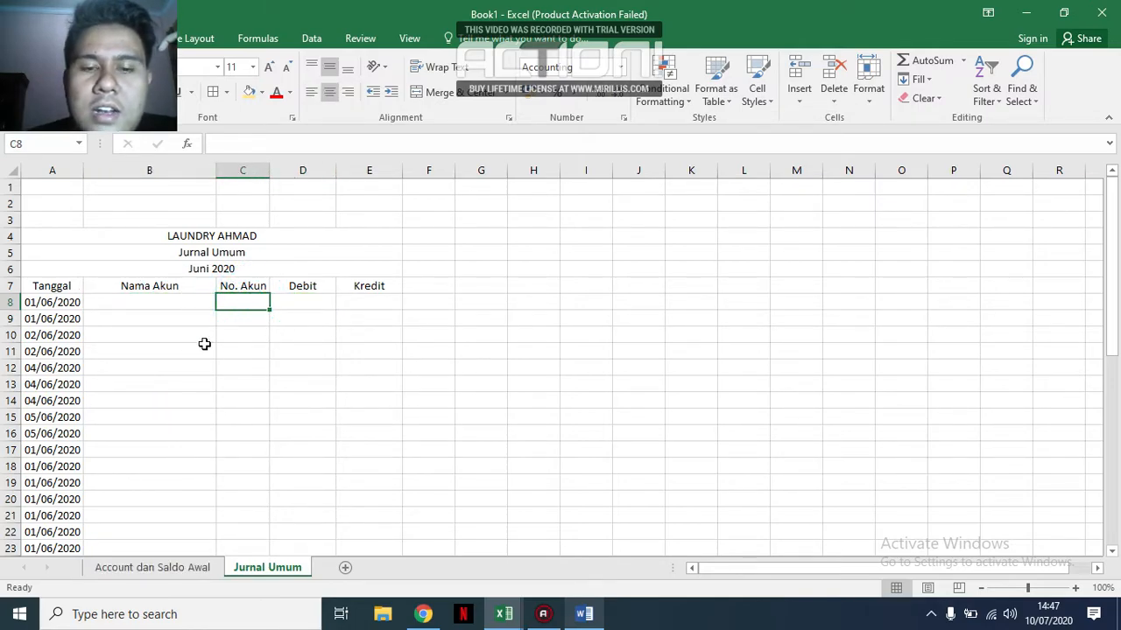
# Check the 01 June laundry equipment purchase in the Word document, then return to cell B8 in Excel's Jurnal Umum sheet.
pyautogui.click(584, 614)
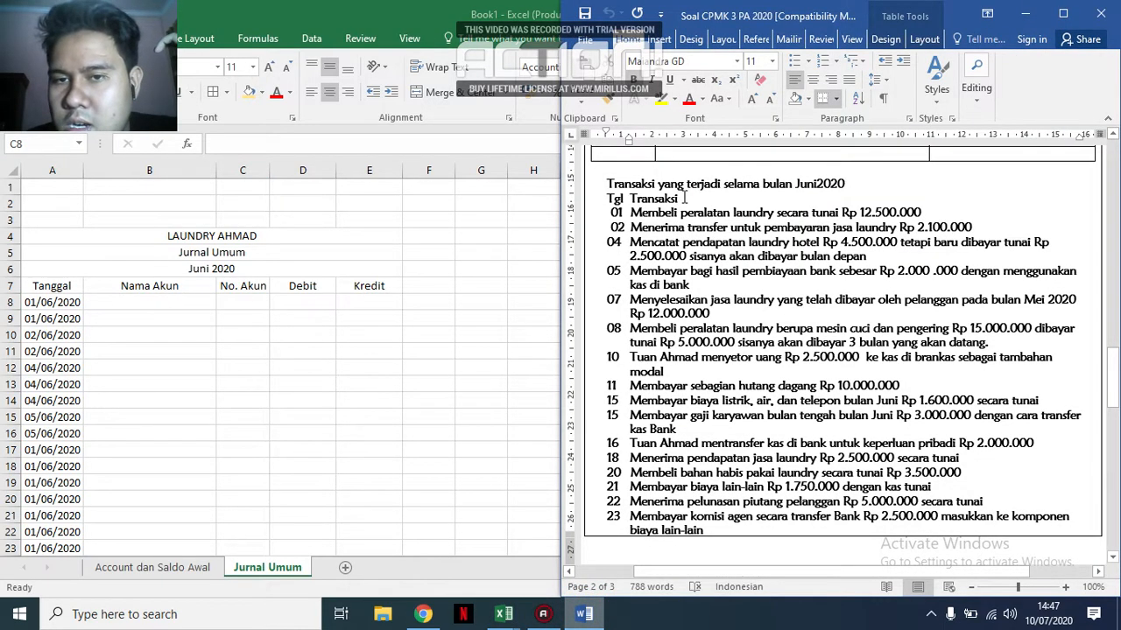
pyautogui.moveTo(687, 215); pyautogui.dragTo(924, 215)
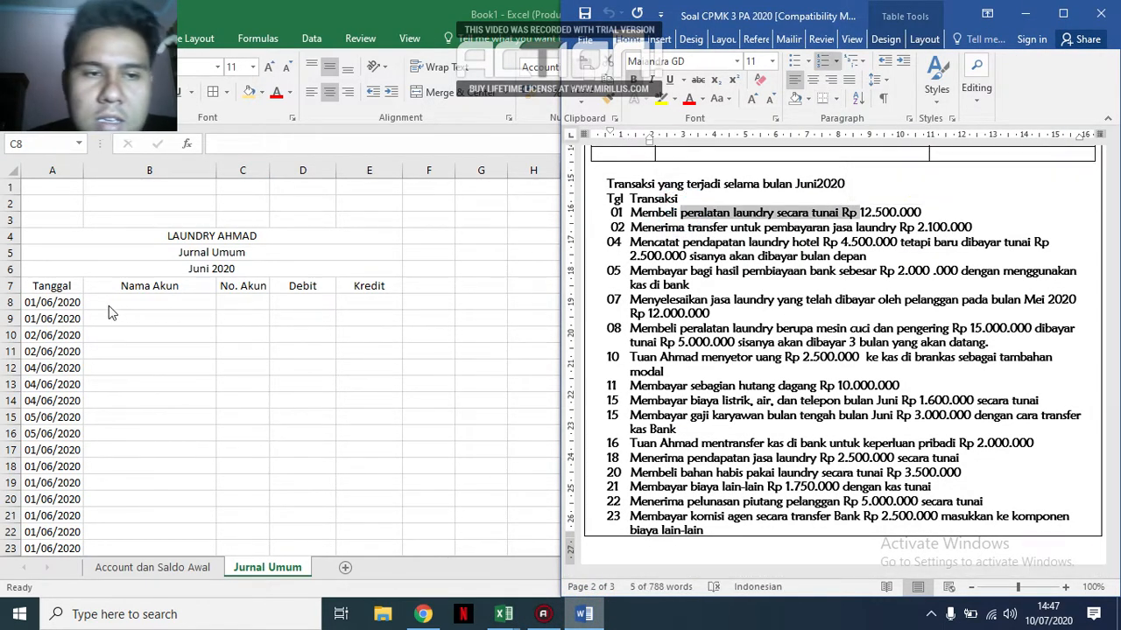
pyautogui.click(130, 306)
pyautogui.click(131, 306)
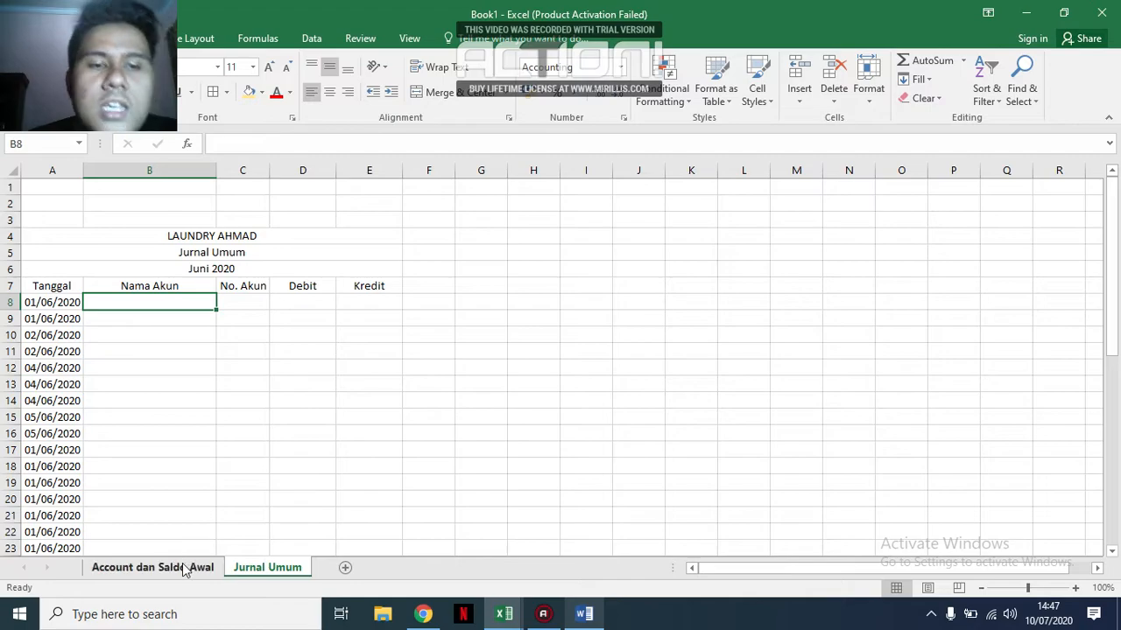
# Begin a VLOOKUP formula in cell B8 of the Jurnal Umum sheet with C8 as the lookup value.
pyautogui.click(188, 354)
pyautogui.click(200, 302)
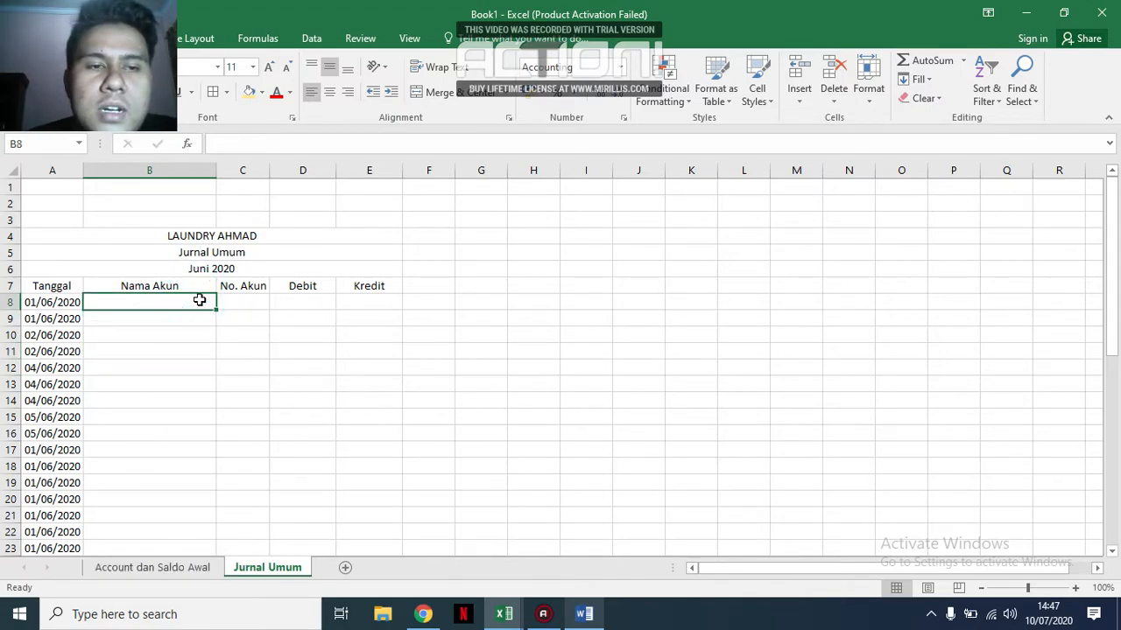
pyautogui.click(274, 147)
pyautogui.write('=vl')
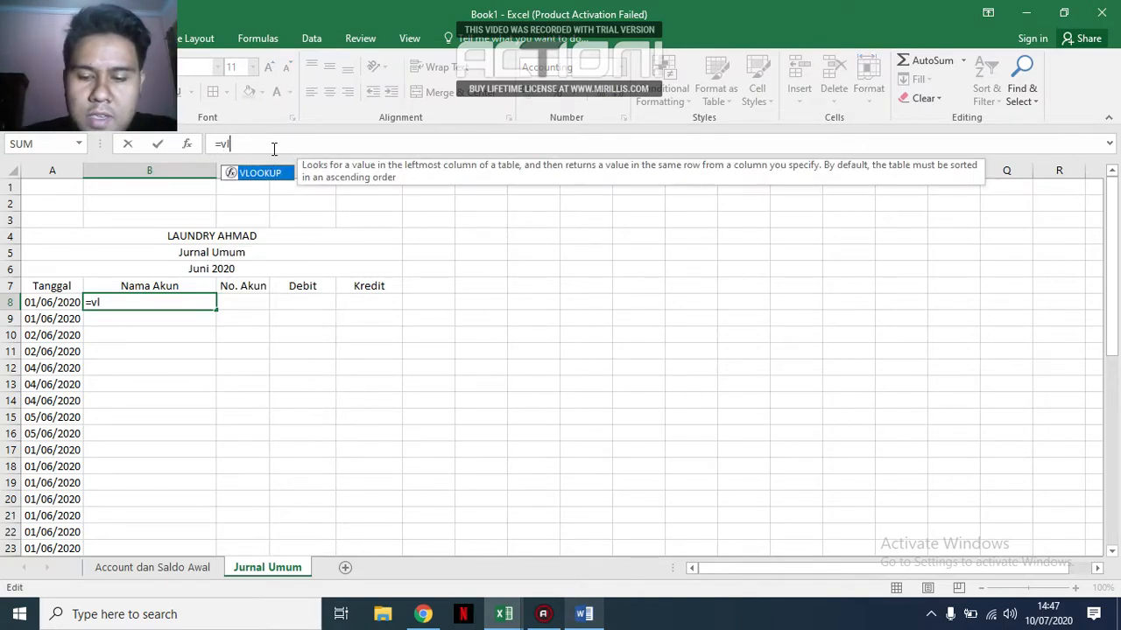
pyautogui.write('ookup(')
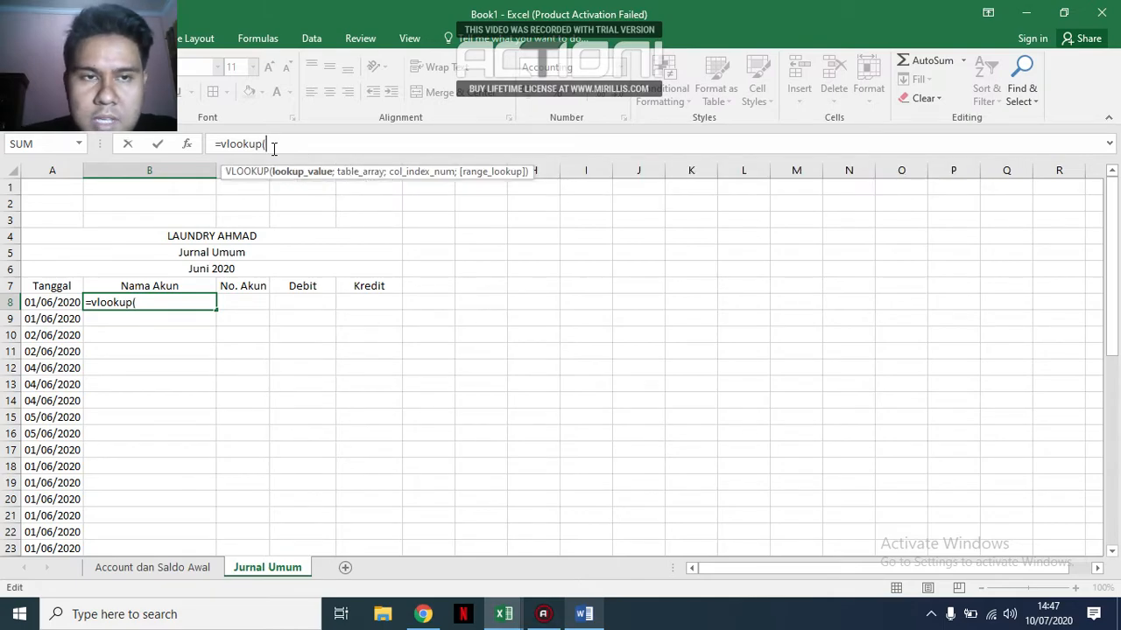
pyautogui.click(245, 299)
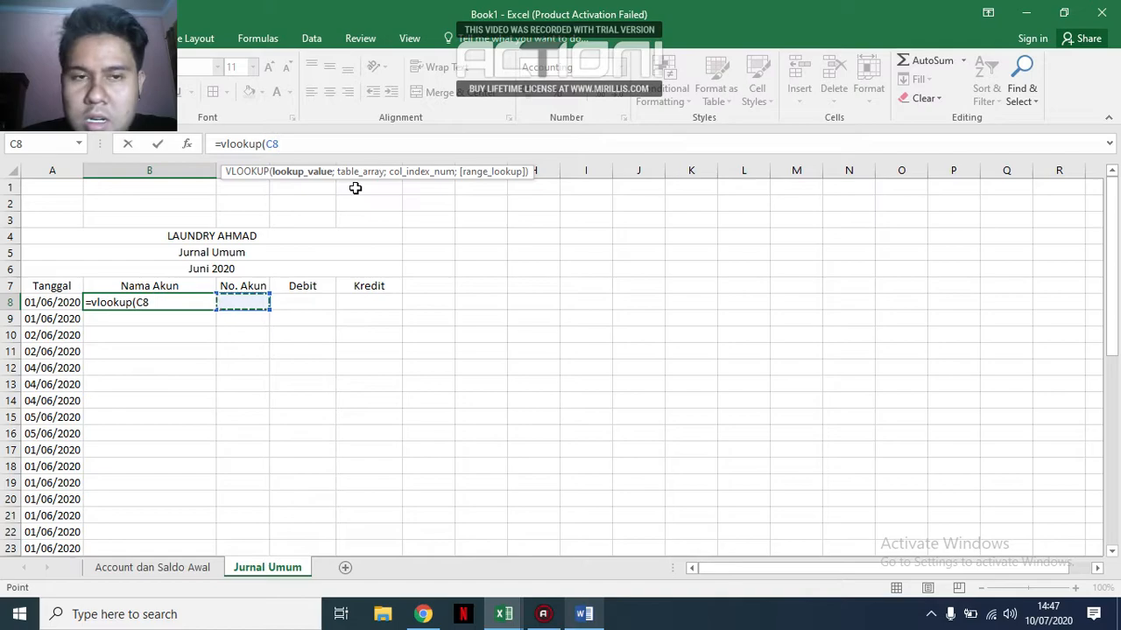
pyautogui.write(';')
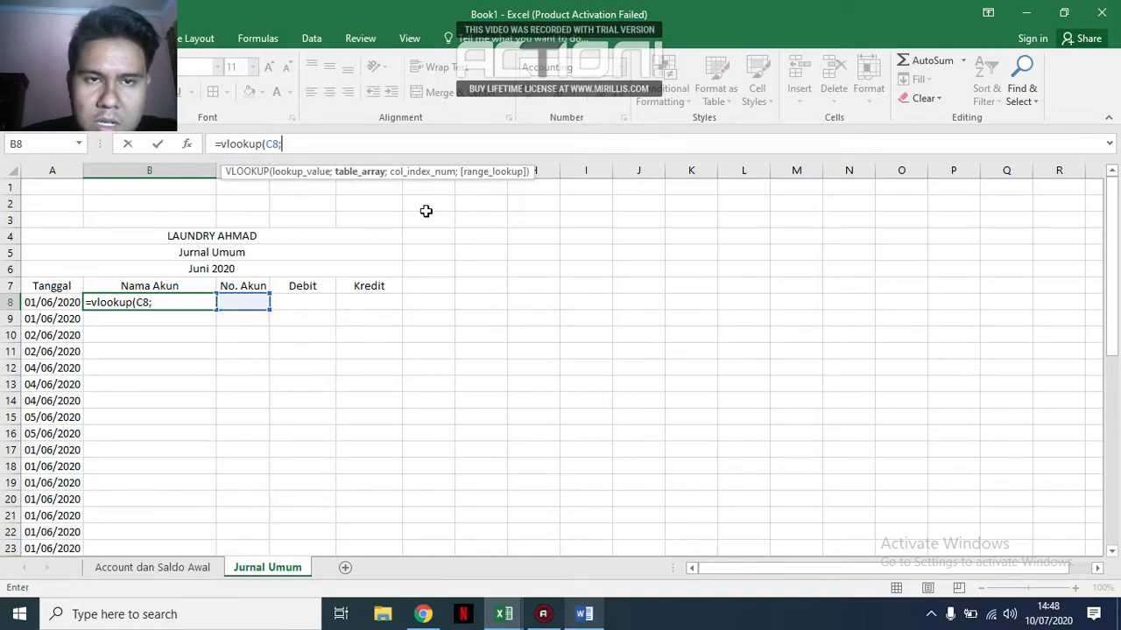
# Set the formula's lookup table to the range A6:B41 on the Account dan Saldo Awal sheet.
pyautogui.click(181, 570)
pyautogui.moveTo(61, 268); pyautogui.dragTo(153, 532)
pyautogui.scroll(6, 459, 361)
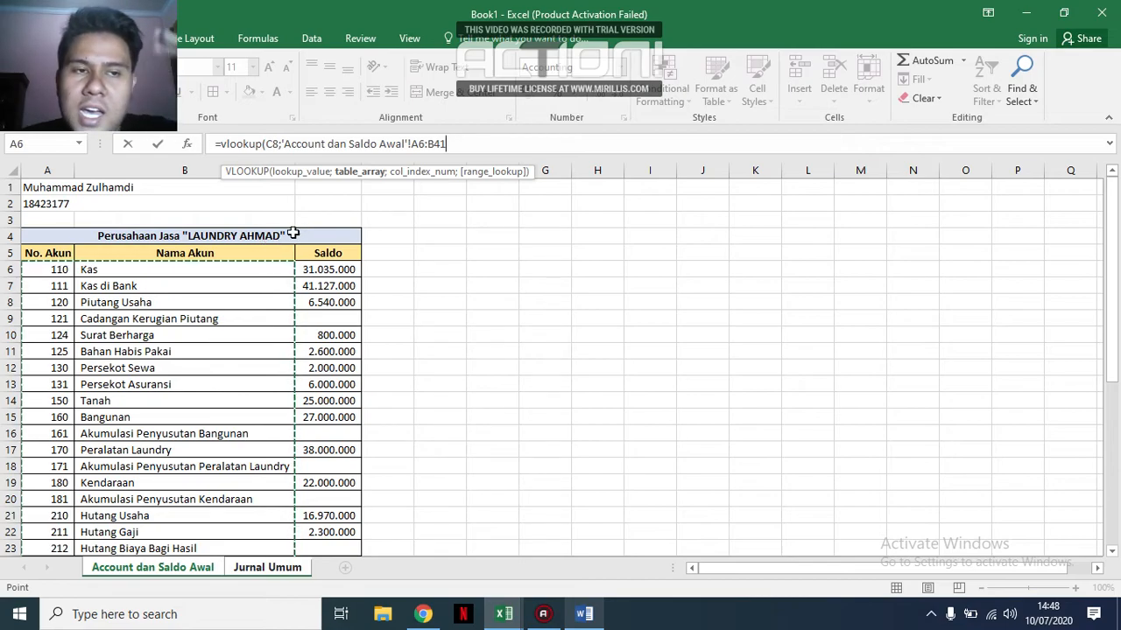
# Make the VLOOKUP table range absolute as $A$6:$B$41 on the Account dan Saldo Awal sheet.
pyautogui.click(472, 145)
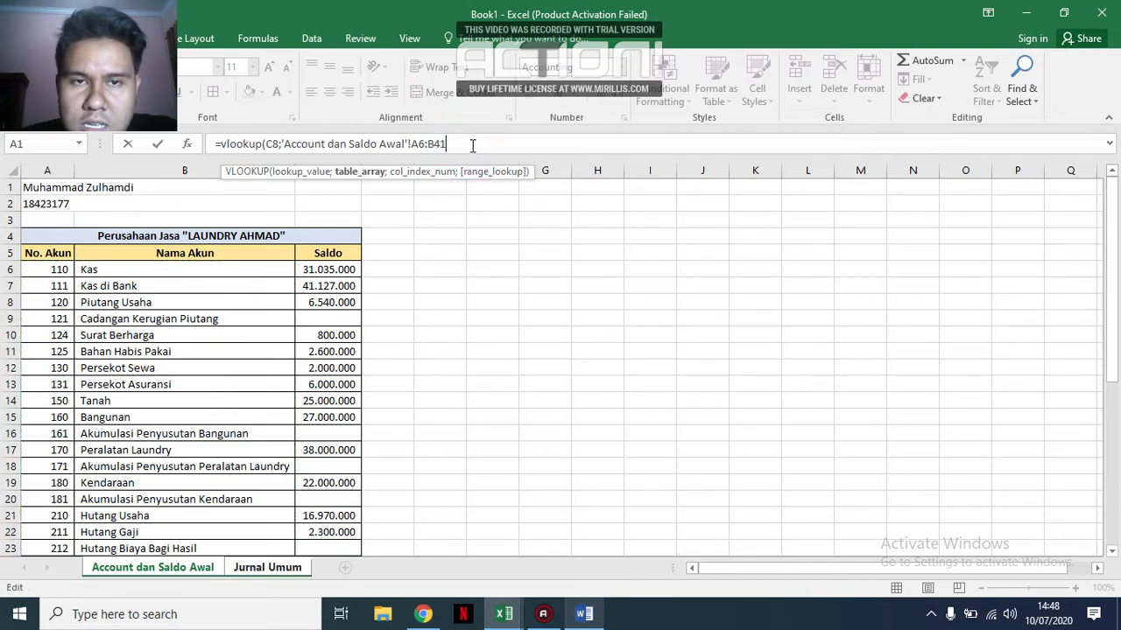
pyautogui.click(418, 144)
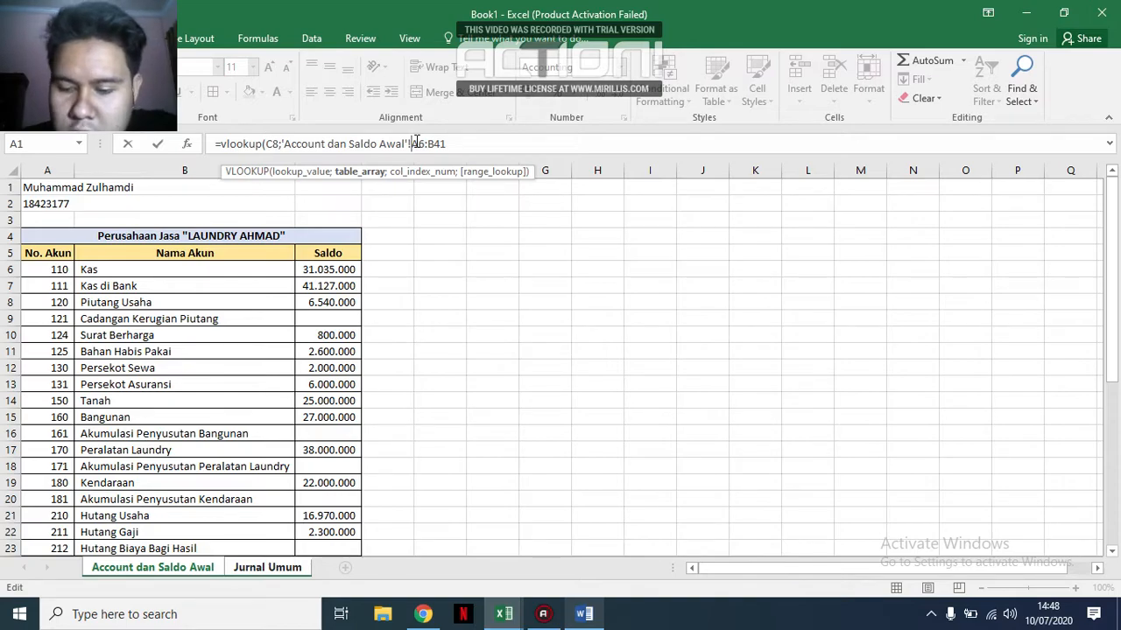
pyautogui.write('$')
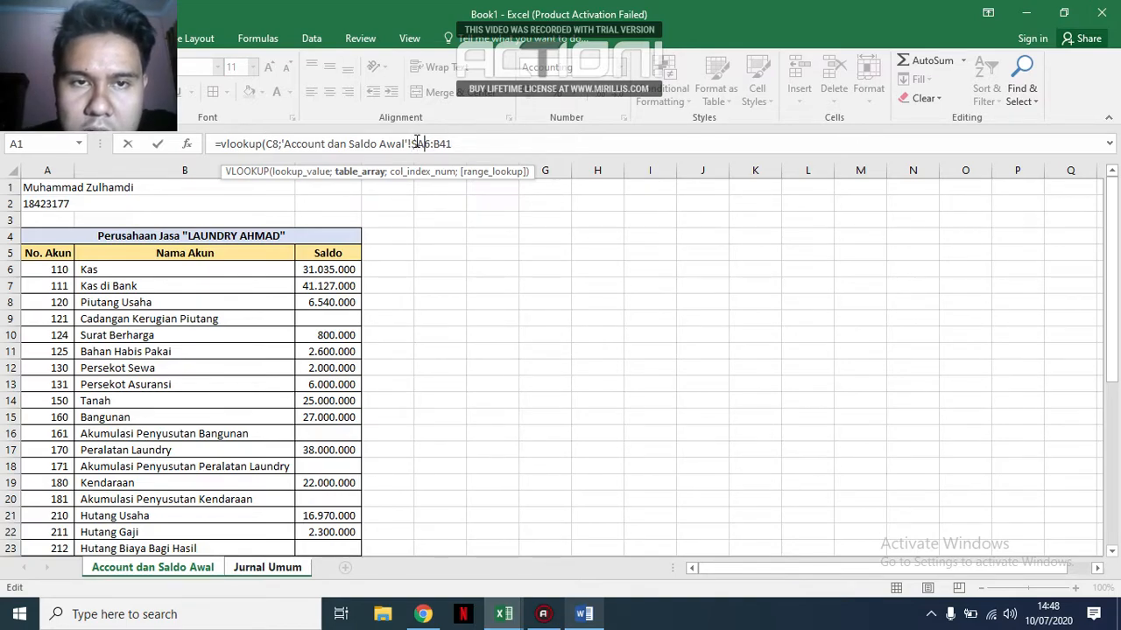
pyautogui.write('$')
pyautogui.write('$')
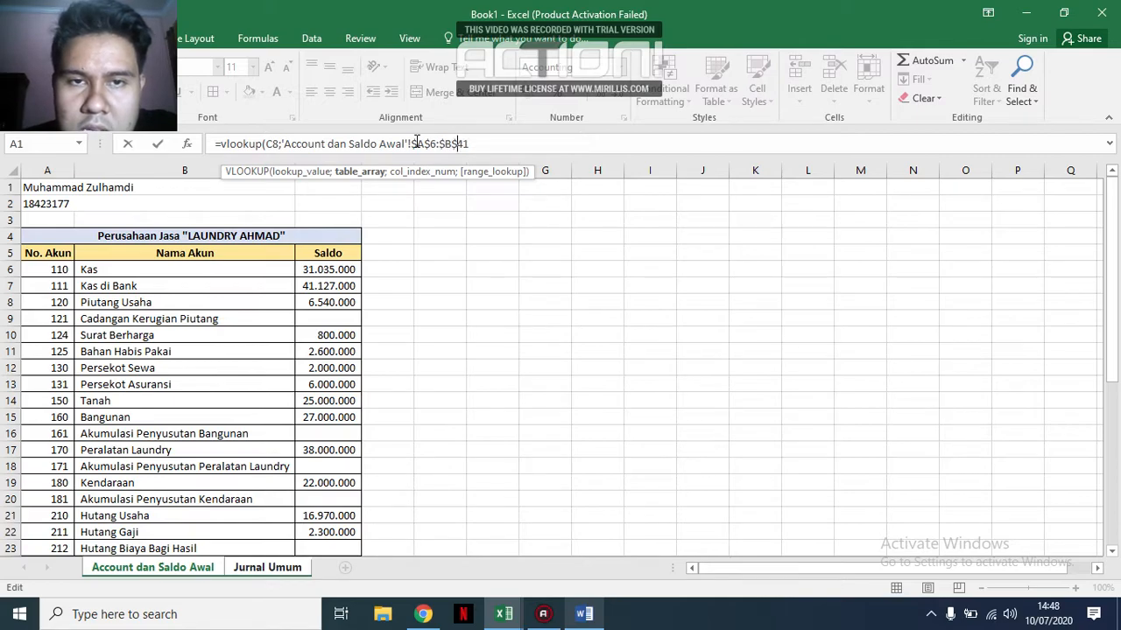
pyautogui.write(';2')
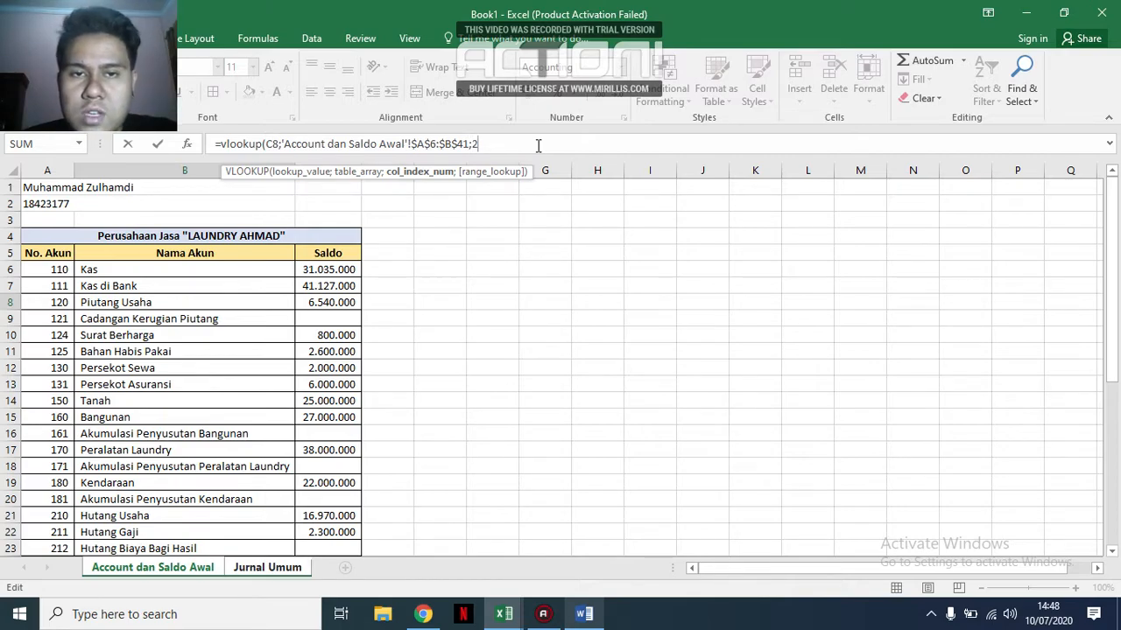
# Complete the VLOOKUP formula with column index 2 and range lookup 0, and enter it in B8.
pyautogui.write(';')
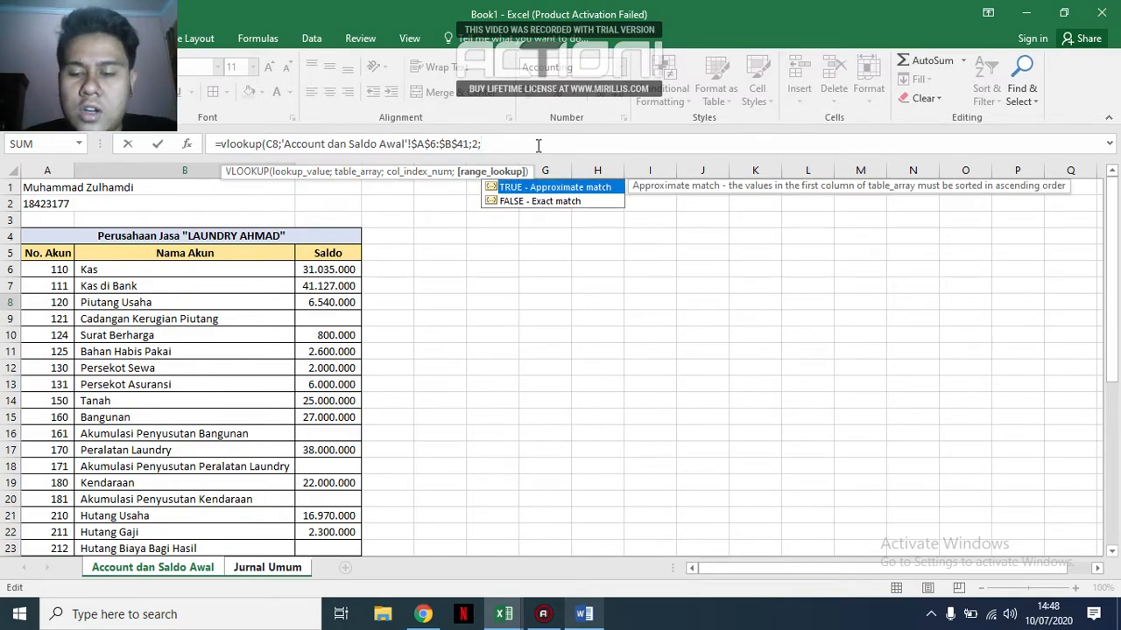
pyautogui.write('0')
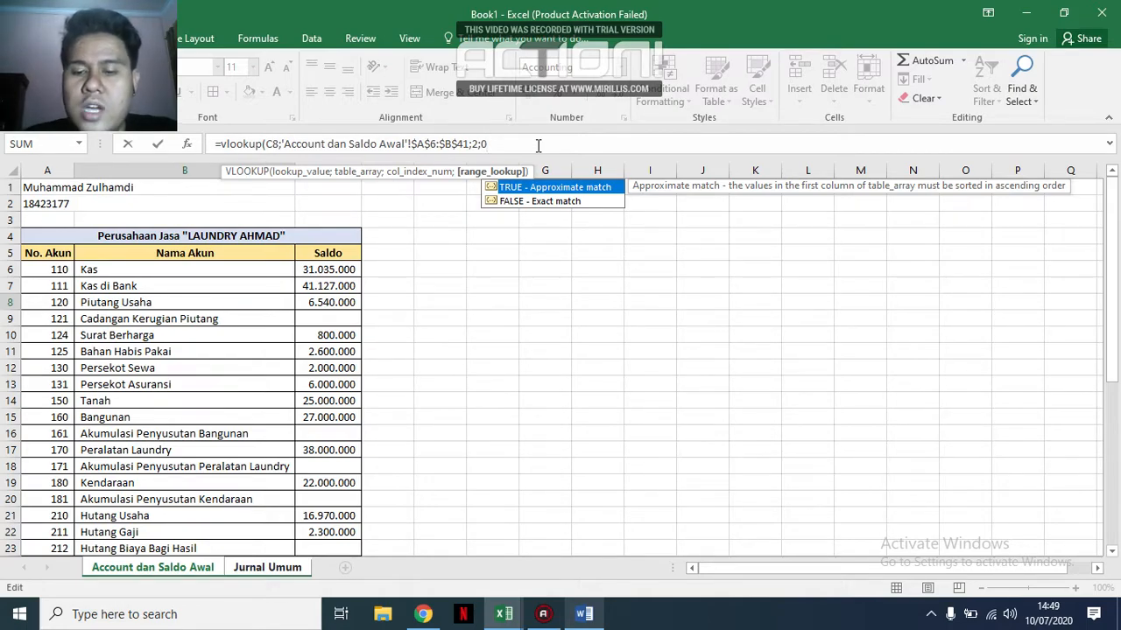
pyautogui.write(')')
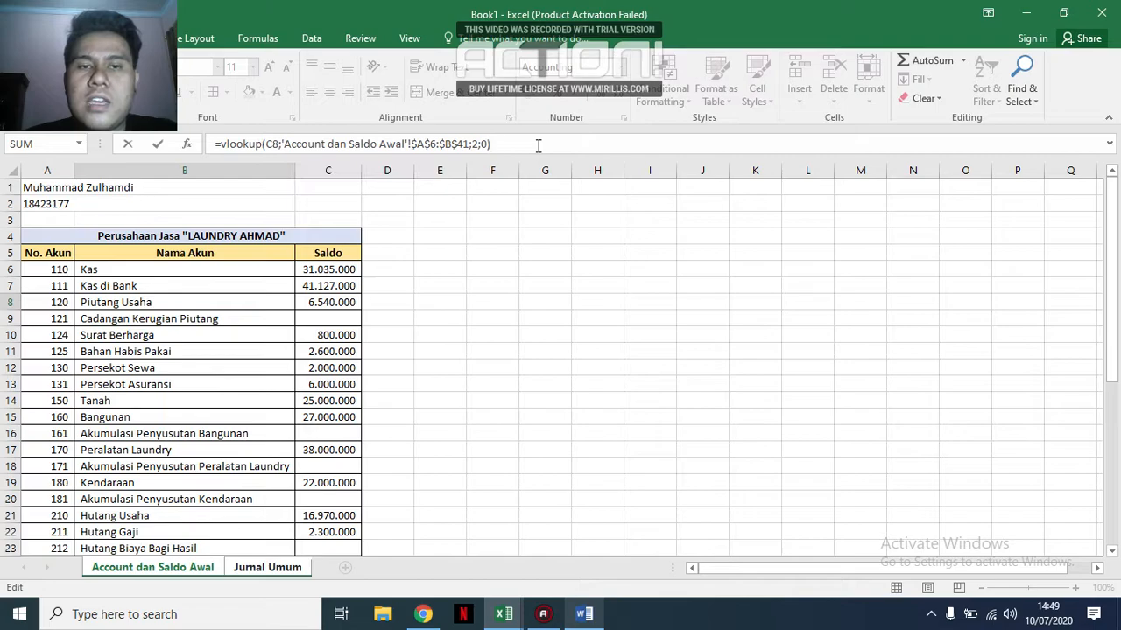
pyautogui.press('Return')
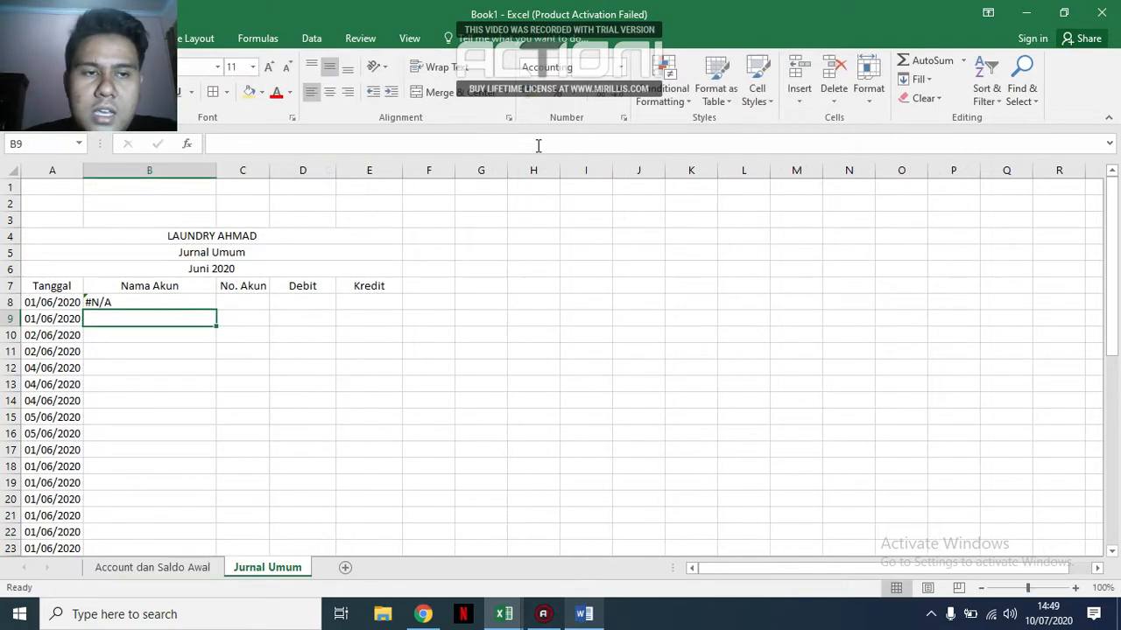
# Test the lookup with account code 110 in cell C8 and clear the cell again.
pyautogui.click(254, 306)
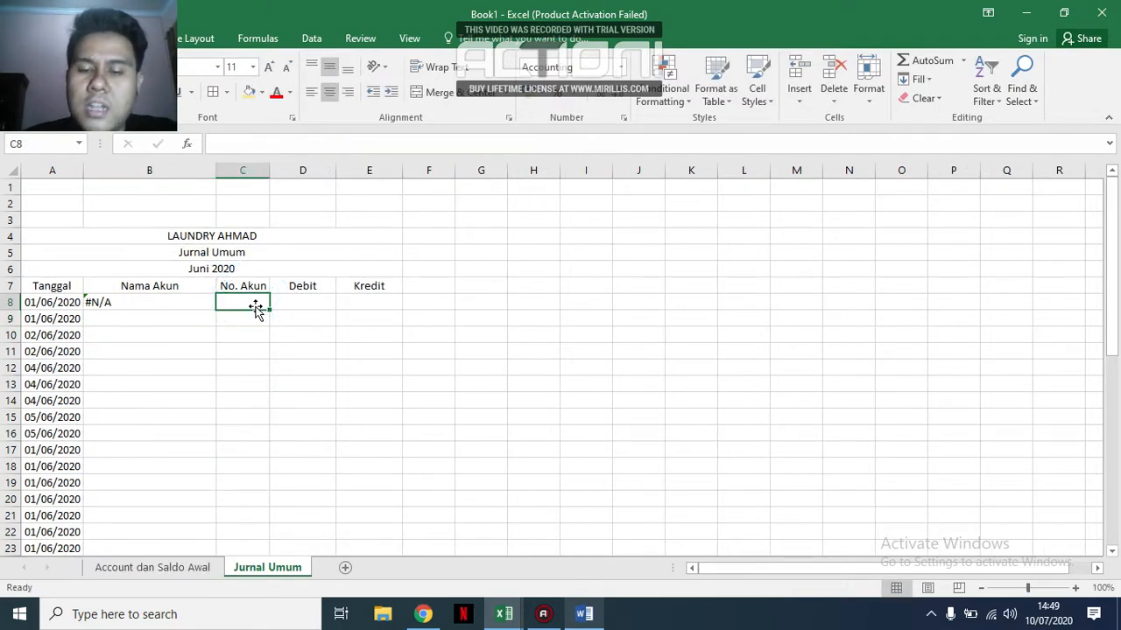
pyautogui.write('110')
pyautogui.press('Return')
pyautogui.click(255, 304)
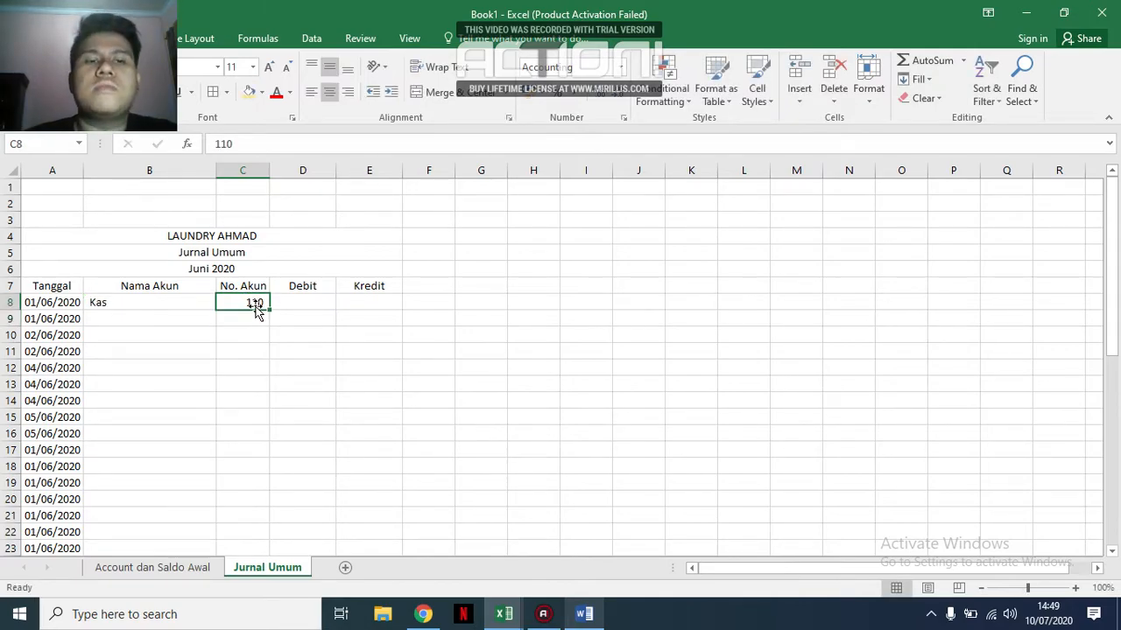
pyautogui.press('BackSpace')
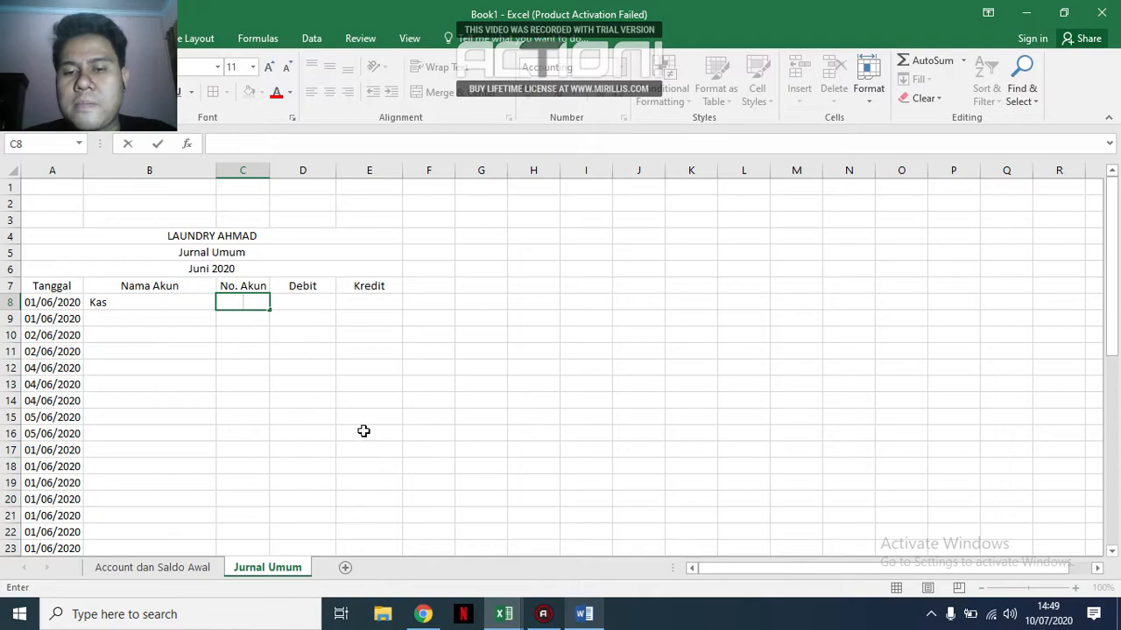
# Place the Excel window beside the Word transaction list and enter account codes 170 in C8 and 110 in C9 for 01 June.
pyautogui.click(584, 614)
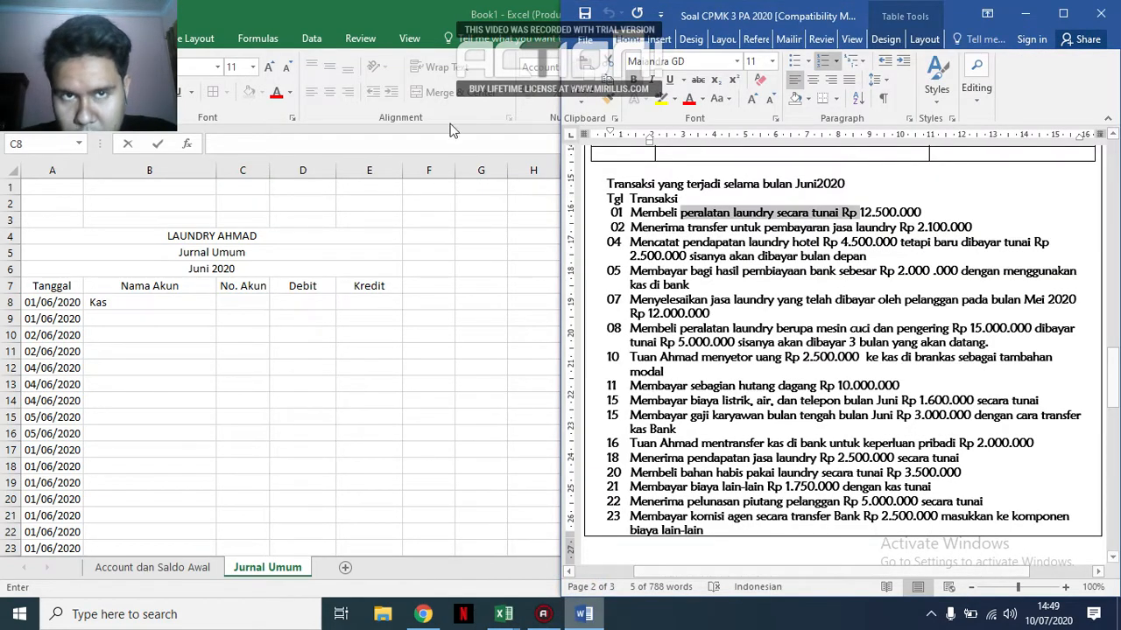
pyautogui.moveTo(448, 19); pyautogui.dragTo(0, 269)
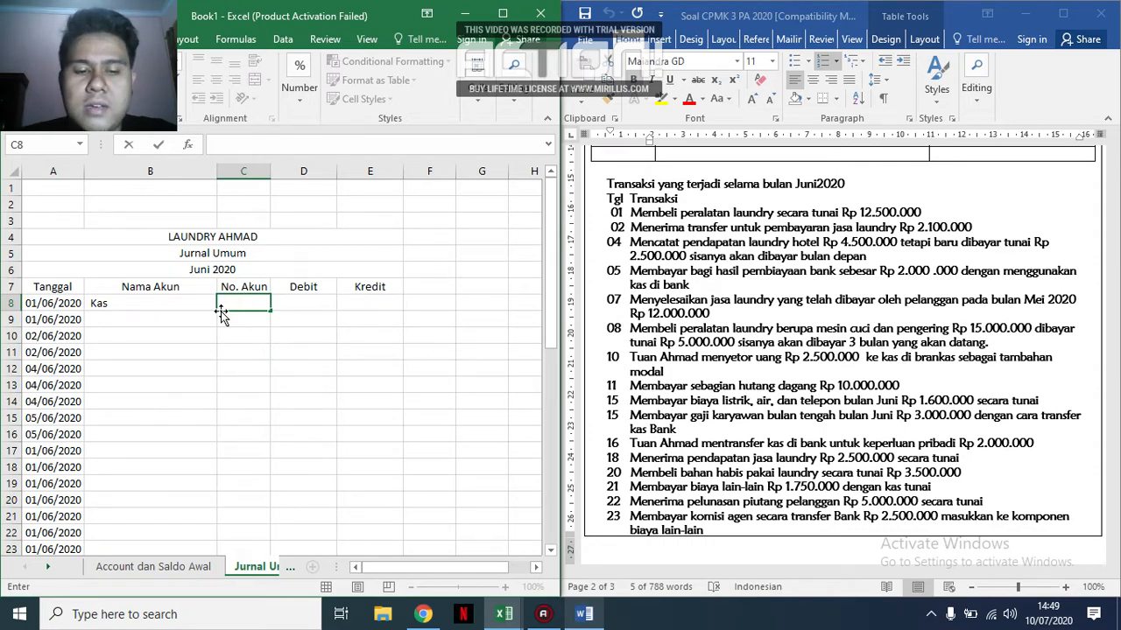
pyautogui.write('170')
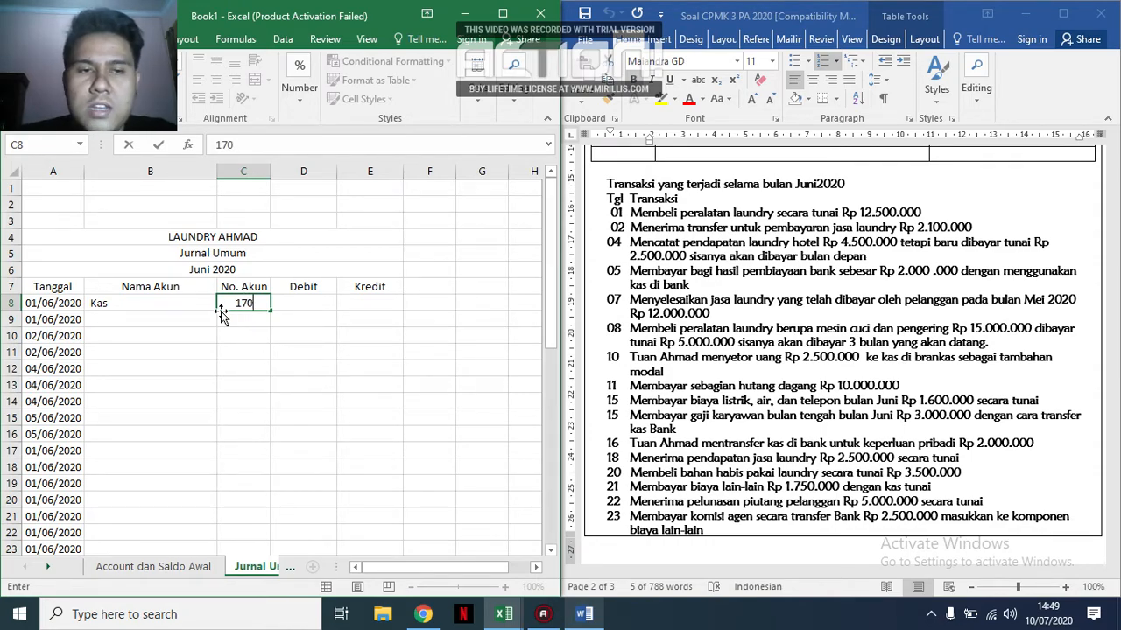
pyautogui.press('Return')
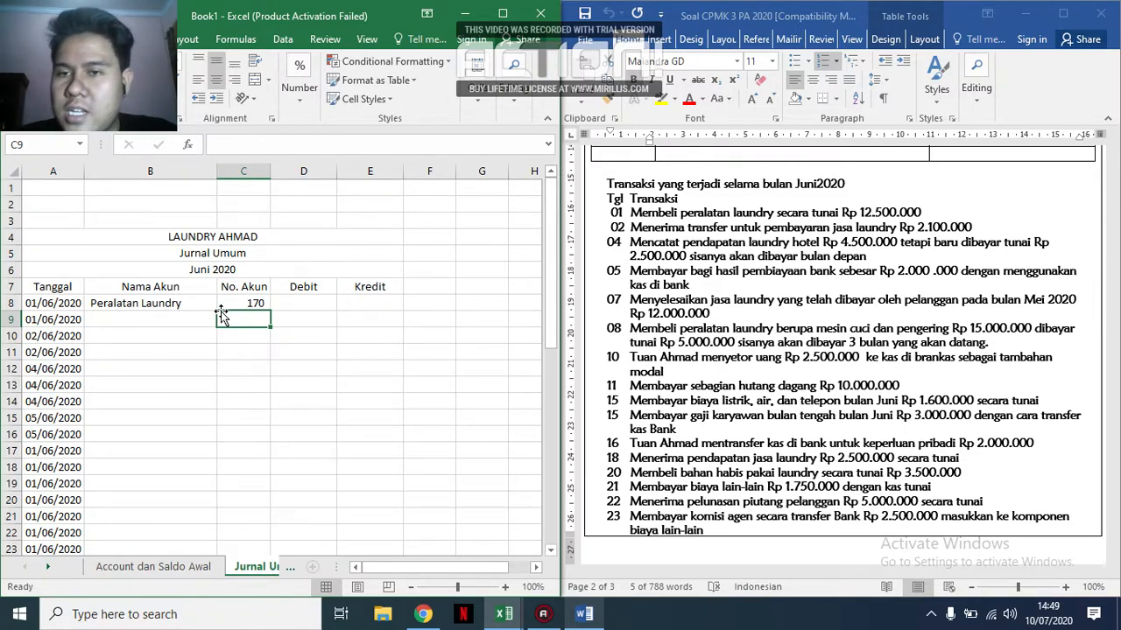
pyautogui.write('110')
pyautogui.press('Return')
# Fill the VLOOKUP formula from B8 down the dated rows of the Nama Akun column.
pyautogui.press('Up')
pyautogui.press('Up')
pyautogui.click(213, 307)
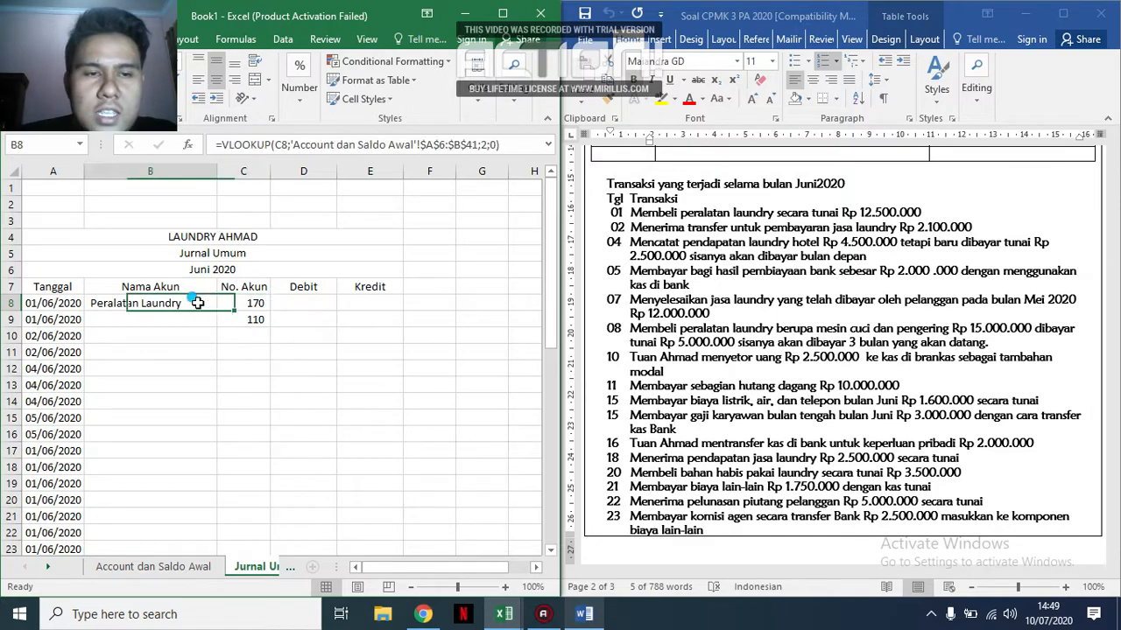
pyautogui.moveTo(218, 308); pyautogui.dragTo(175, 501)
pyautogui.scroll(9, 300, 447)
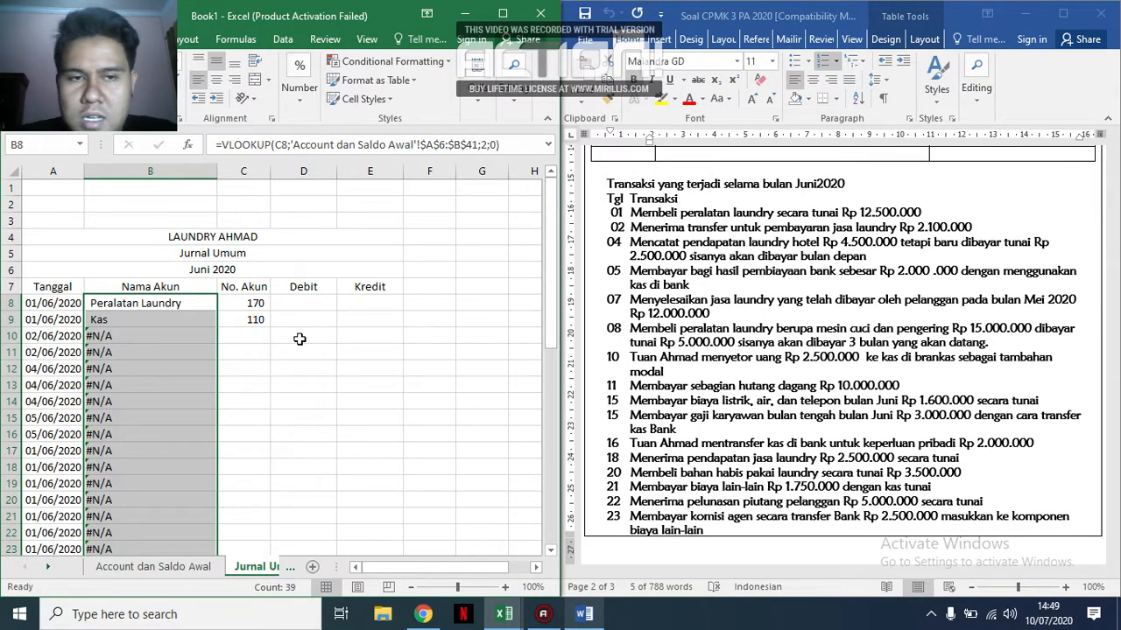
# Enter account codes 111 in C10 and 400 in C11 for the 02 June laundry service receipt.
pyautogui.click(251, 333)
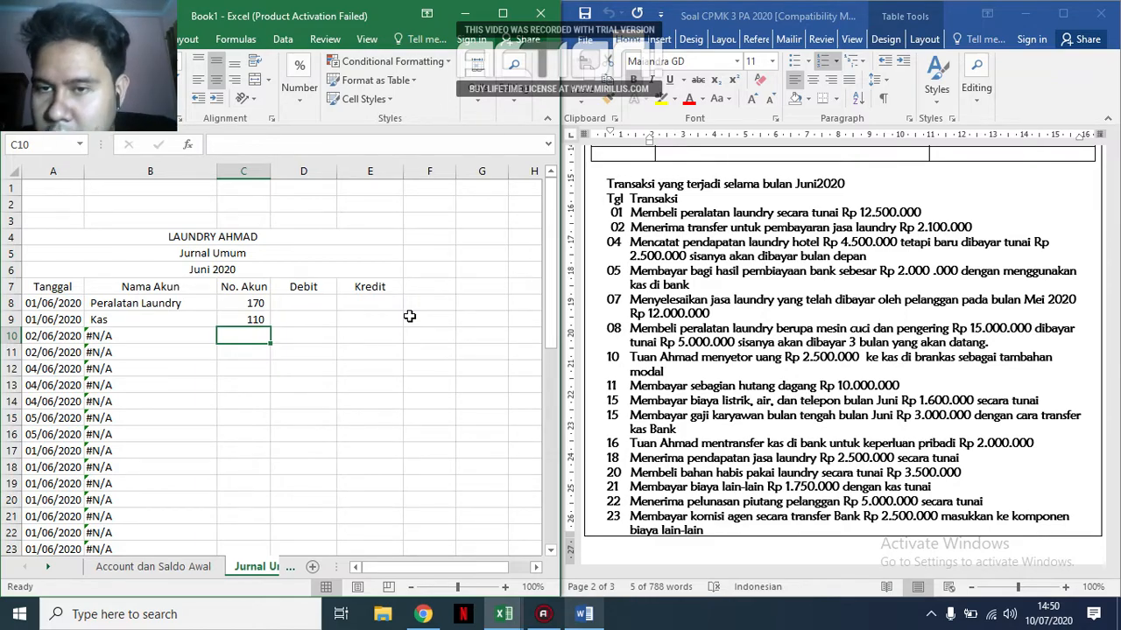
pyautogui.press('Down')
pyautogui.press('Up')
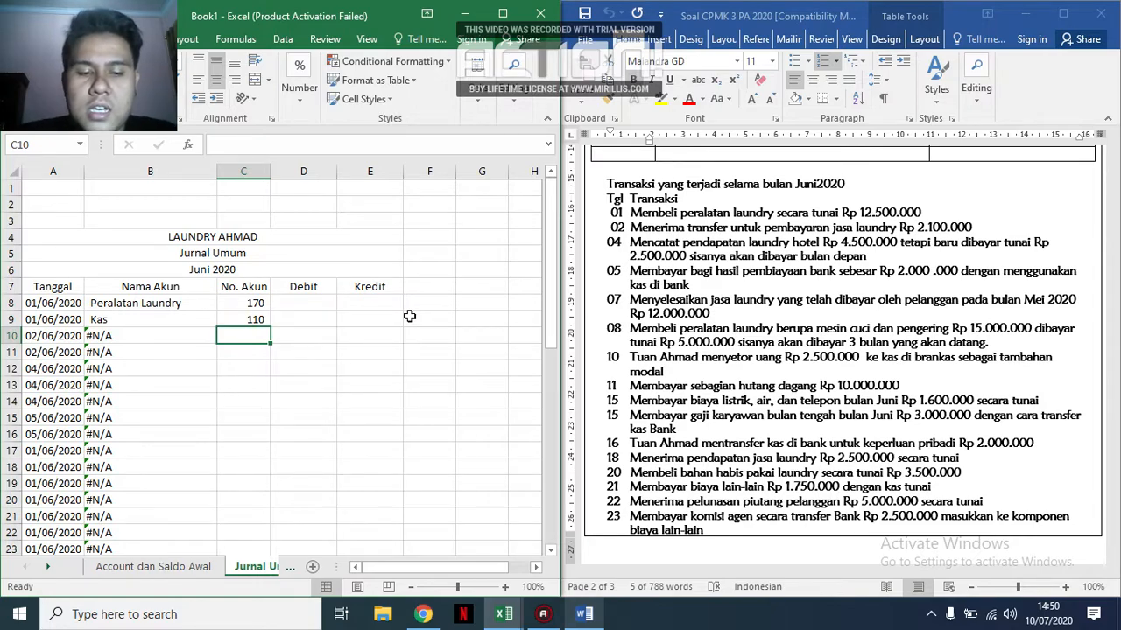
pyautogui.write('111')
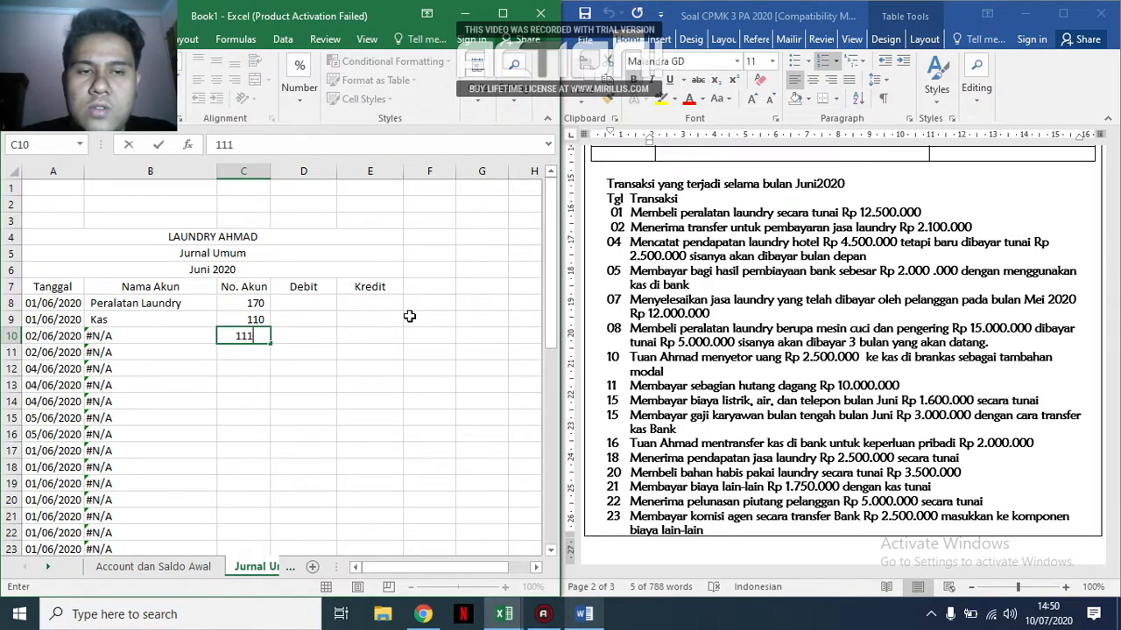
pyautogui.press('Return')
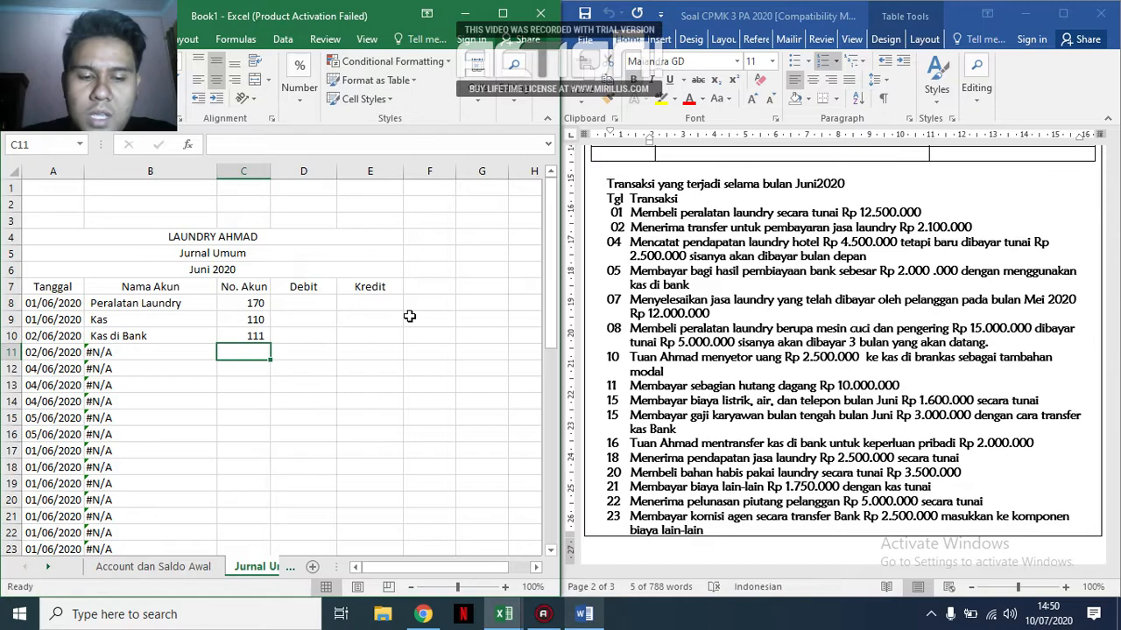
pyautogui.write('400')
pyautogui.press('Return')
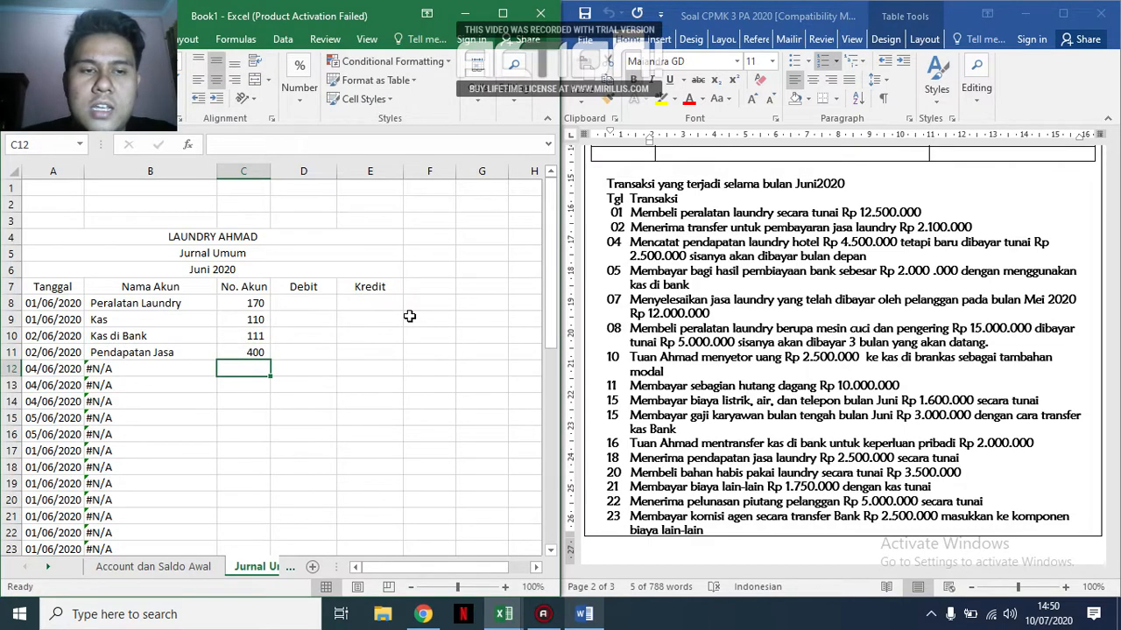
# Examine the account codes and names listed on the Account dan Saldo Awal sheet.
pyautogui.click(134, 567)
pyautogui.scroll(-2, 206, 398)
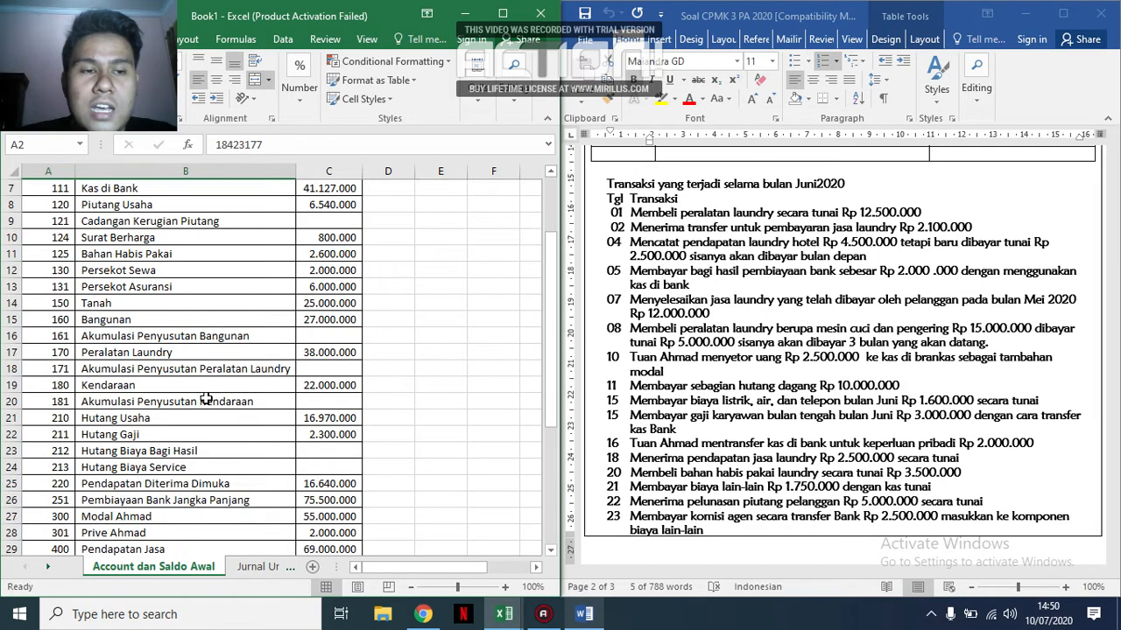
pyautogui.scroll(-8, 205, 399)
pyautogui.scroll(7, 206, 399)
pyautogui.scroll(3, 206, 399)
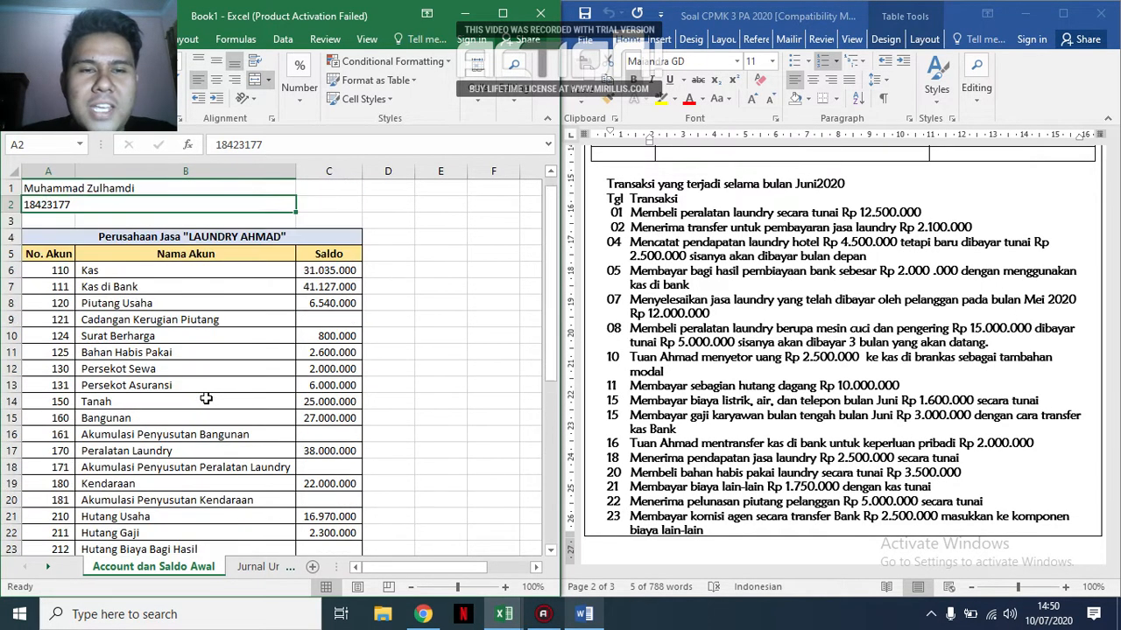
pyautogui.scroll(-8, 183, 341)
pyautogui.scroll(8, 183, 340)
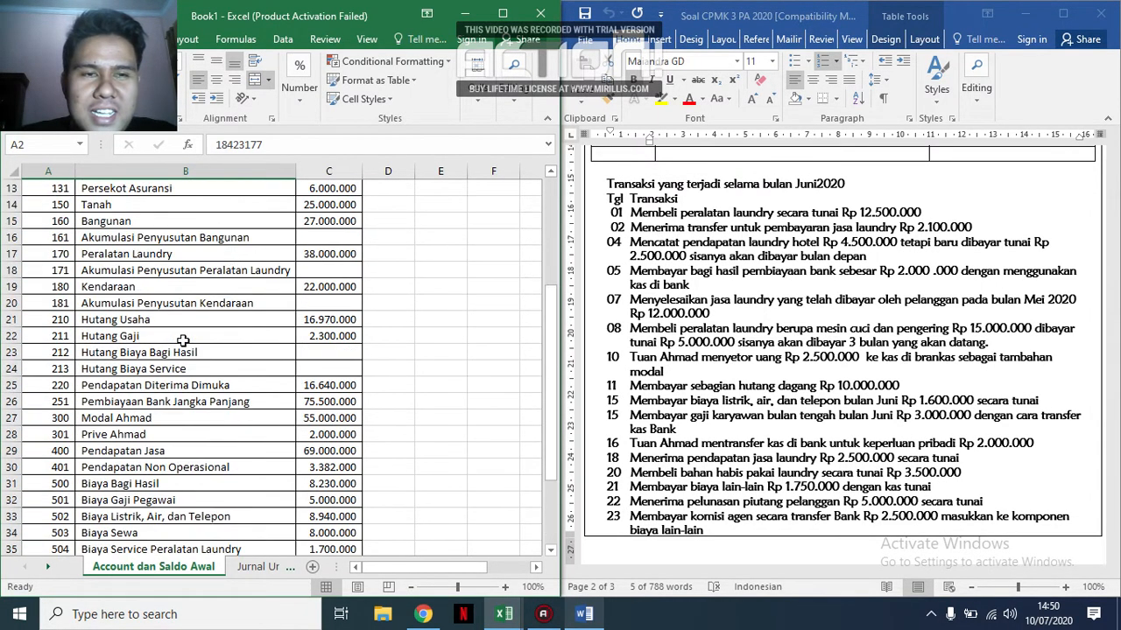
pyautogui.scroll(-8, 237, 439)
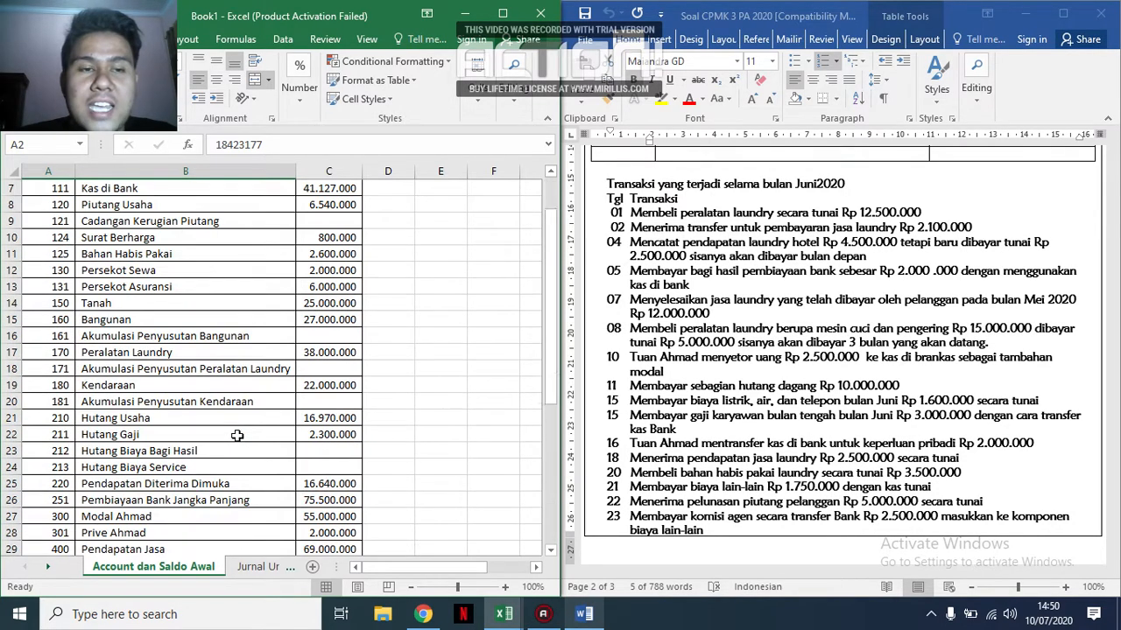
pyautogui.scroll(8, 236, 439)
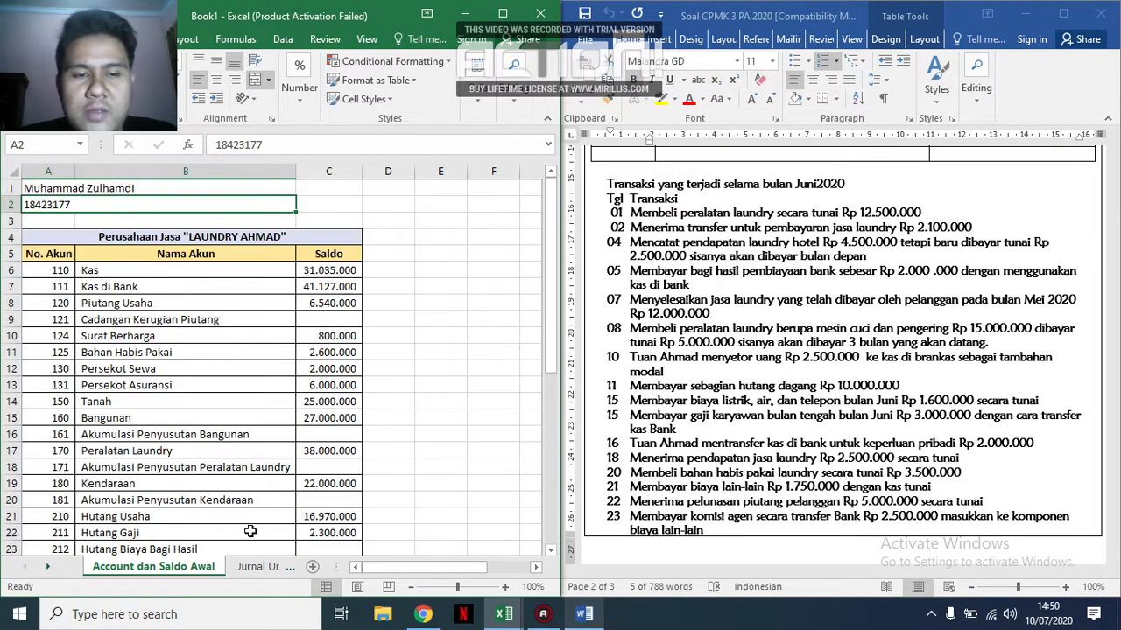
# On the Jurnal Umum sheet, enter account codes 110 in C12, 120 in C13 and 400 in C14 for the 04 June hotel laundry income.
pyautogui.click(258, 567)
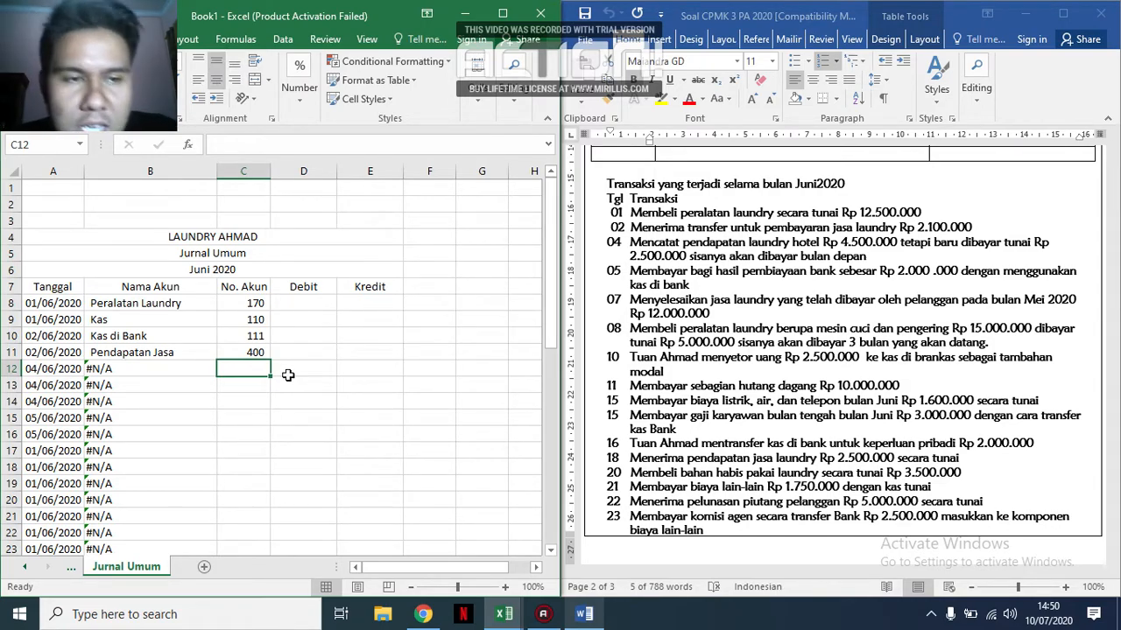
pyautogui.press('Left')
pyautogui.press('Left')
pyautogui.press('Right')
pyautogui.press('Right')
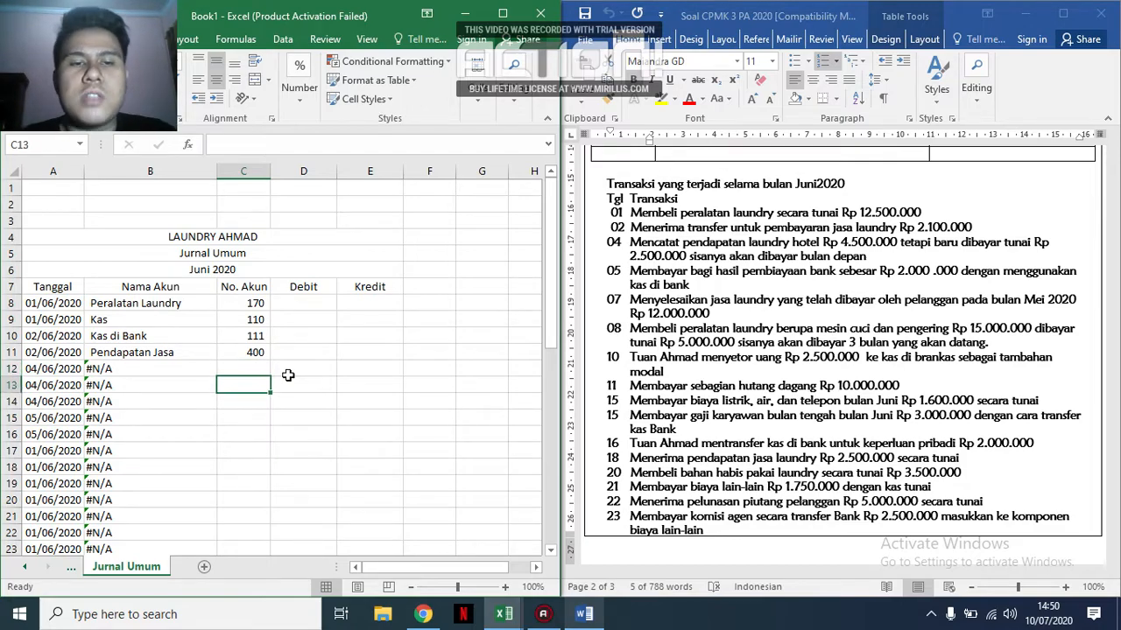
pyautogui.press('Down')
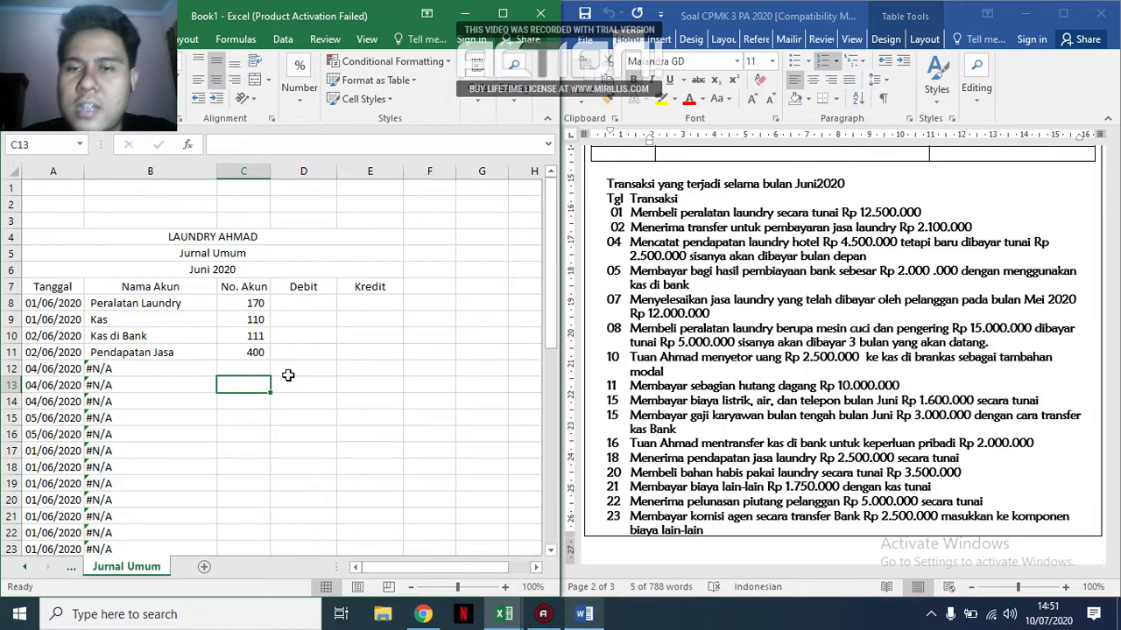
pyautogui.press('Up')
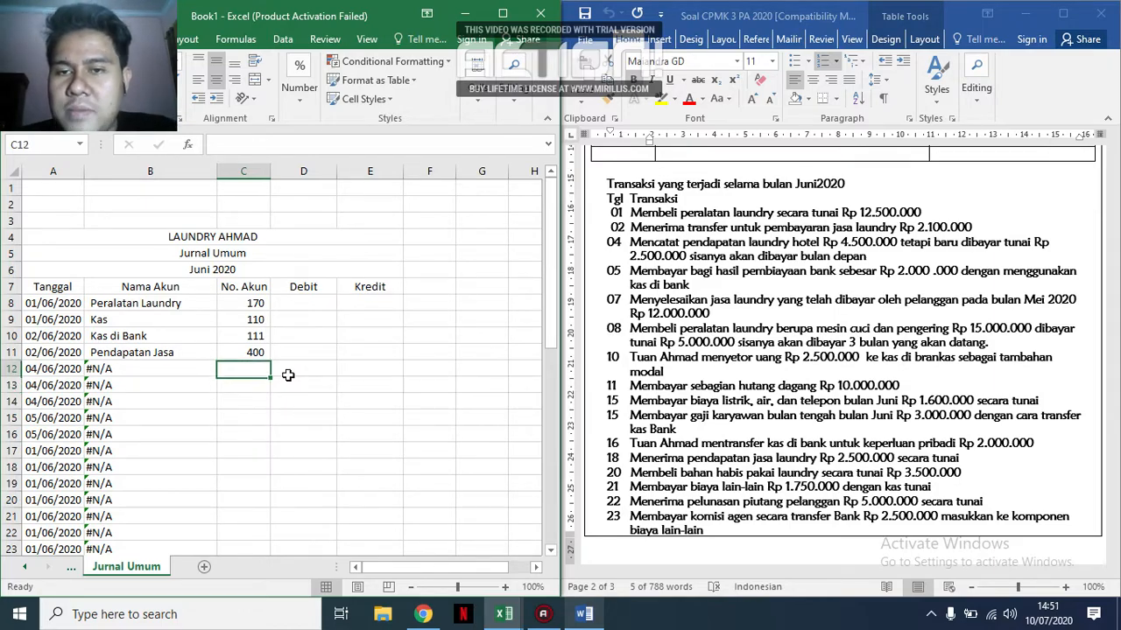
pyautogui.write('110')
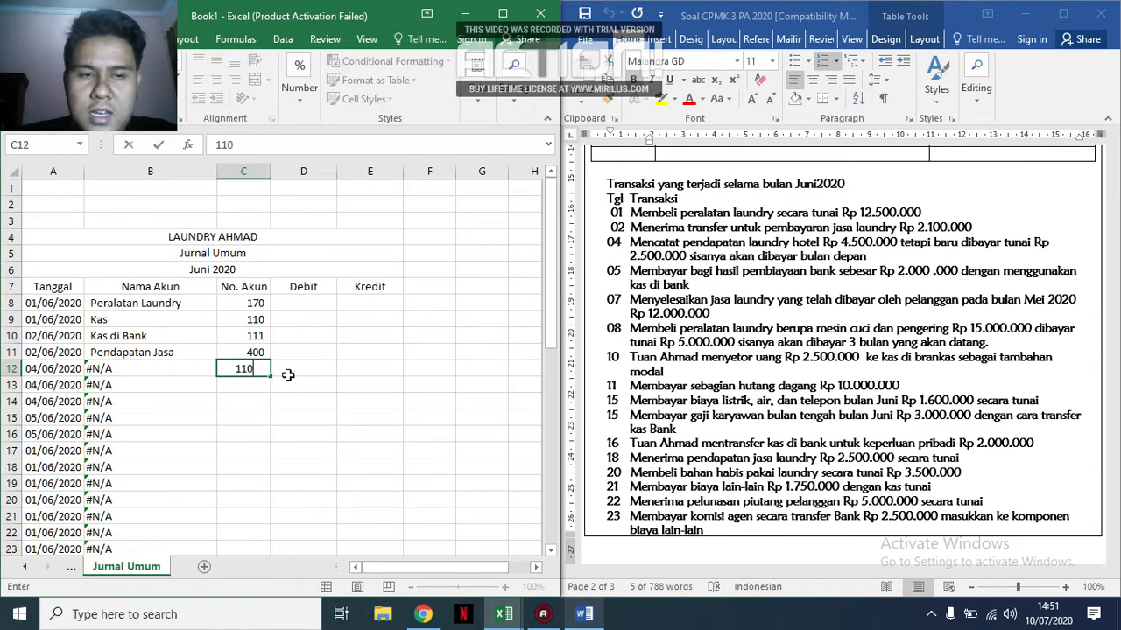
pyautogui.press('Return')
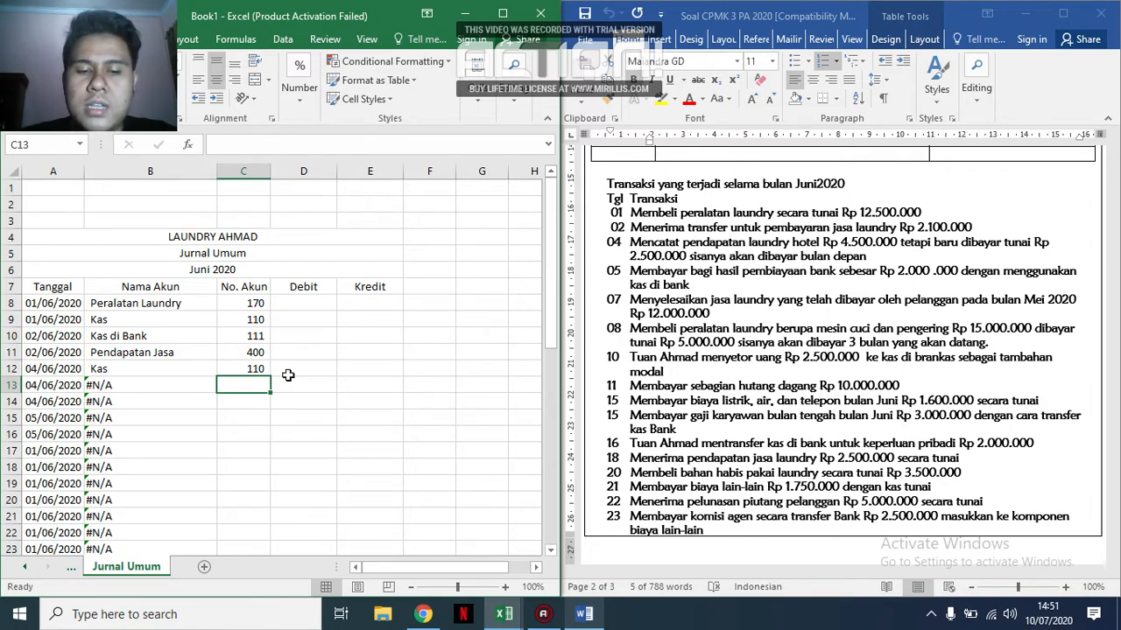
pyautogui.write('120')
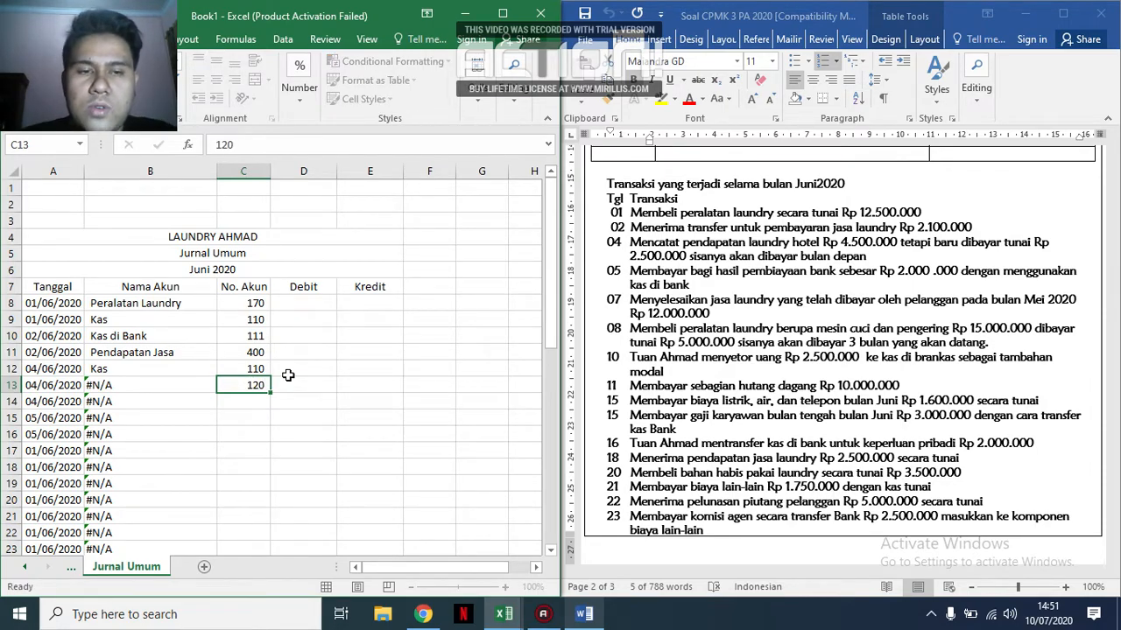
pyautogui.press('Return')
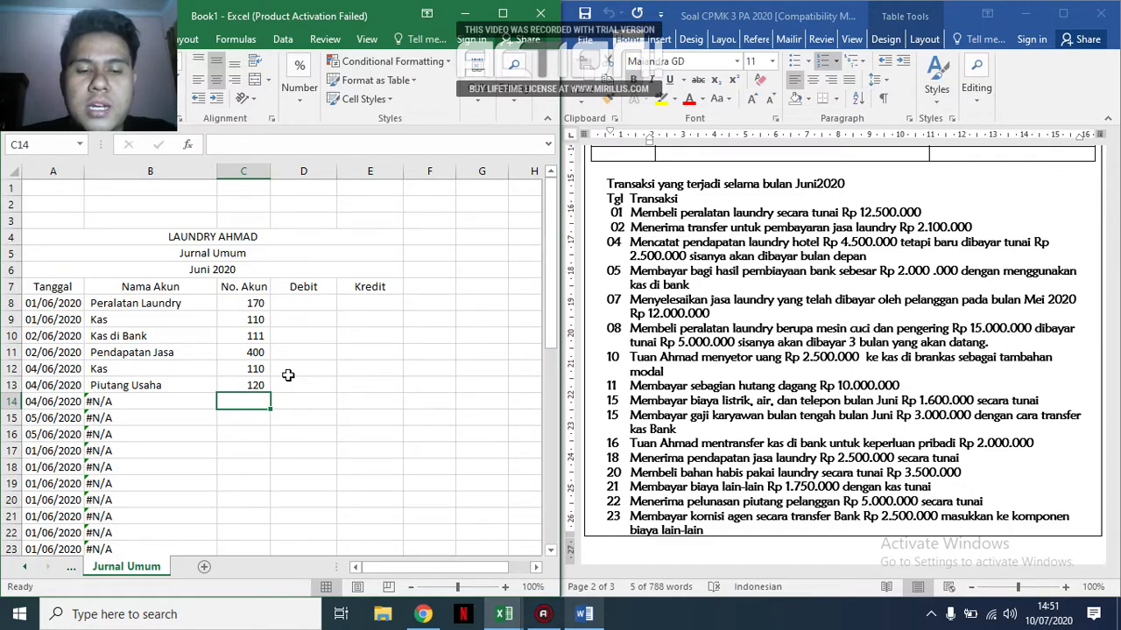
pyautogui.write('4000')
pyautogui.press('BackSpace')
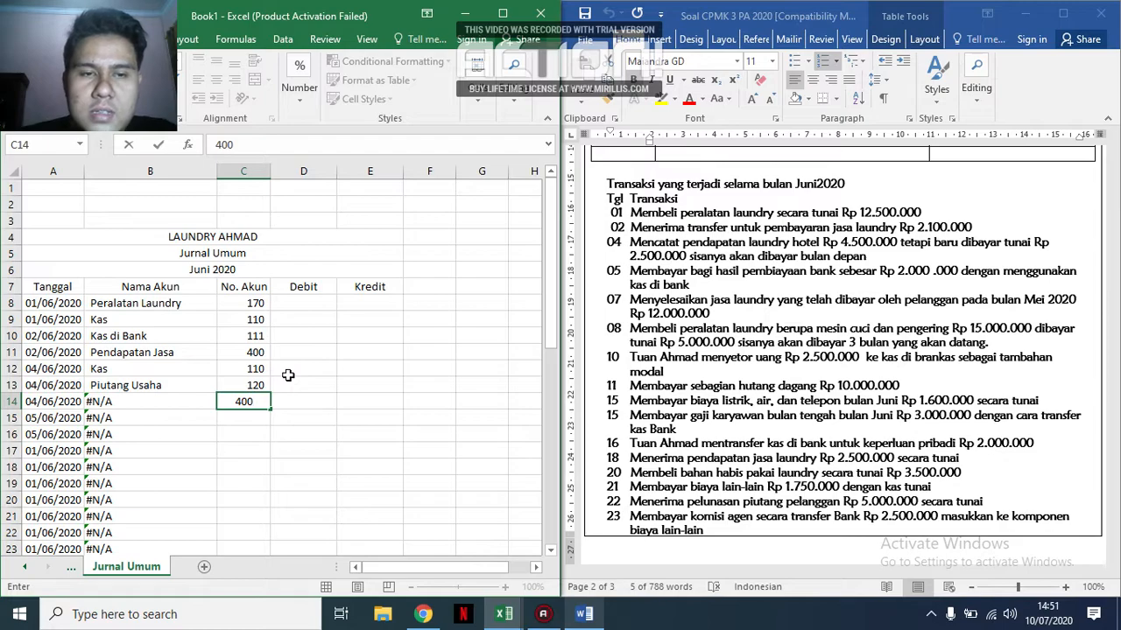
pyautogui.press('Return')
# Record the 01 June equipment purchase amounts: debit 12.500.000 in D8 and credit 12.500.000 in E9.
pyautogui.press('Right')
pyautogui.press('Up')
pyautogui.press('Up')
pyautogui.press('Up')
pyautogui.press('Up')
pyautogui.press('Up')
pyautogui.press('Up')
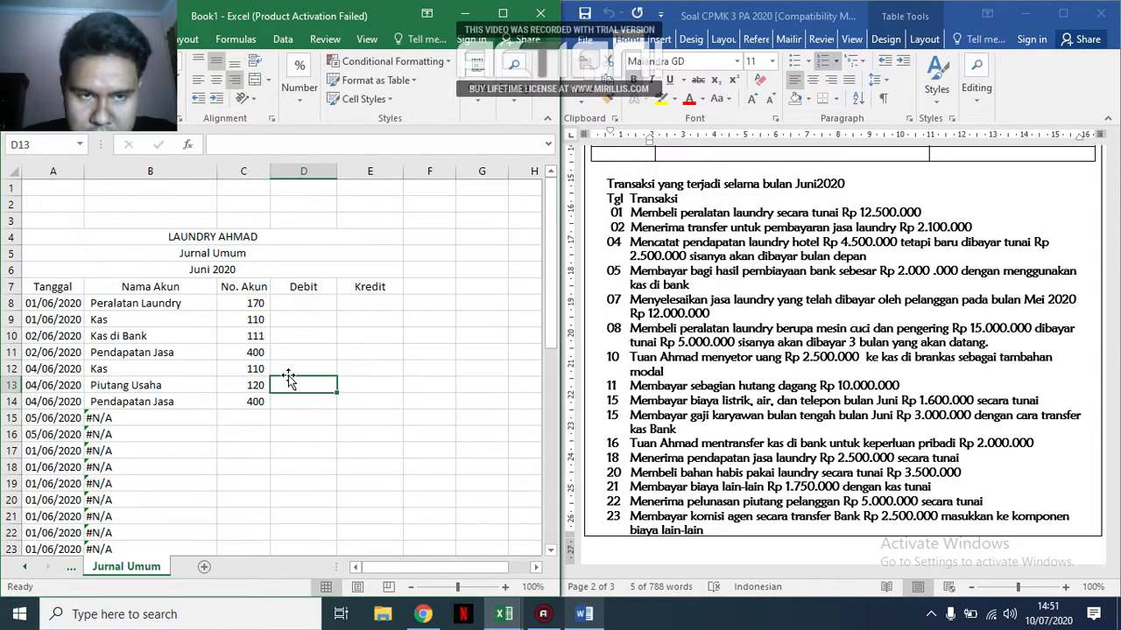
pyautogui.press('Up')
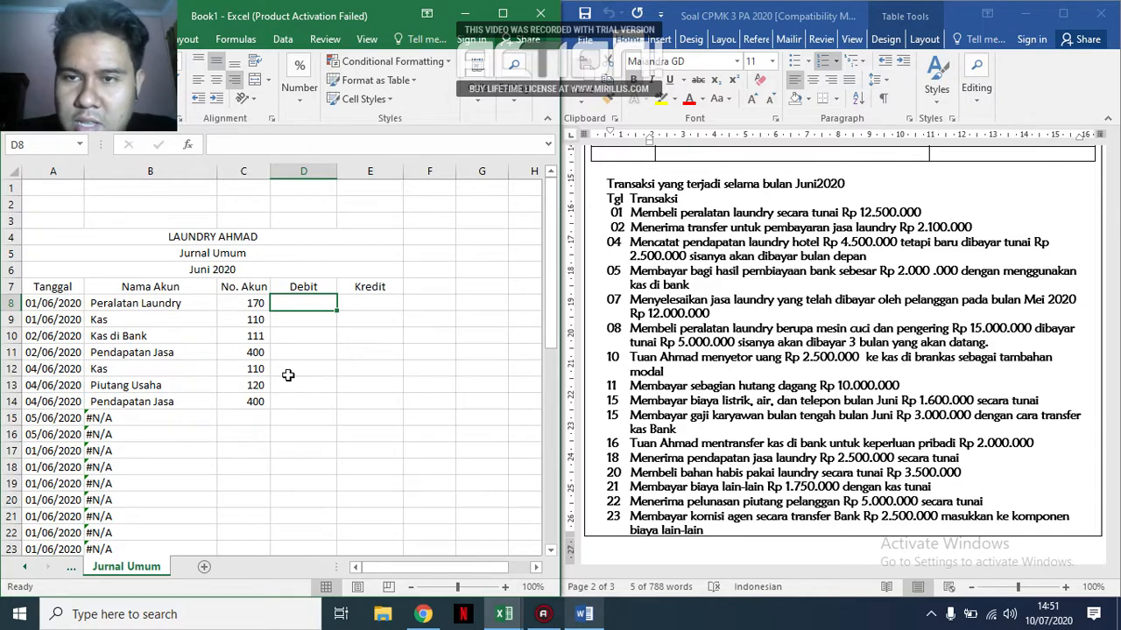
pyautogui.write('12')
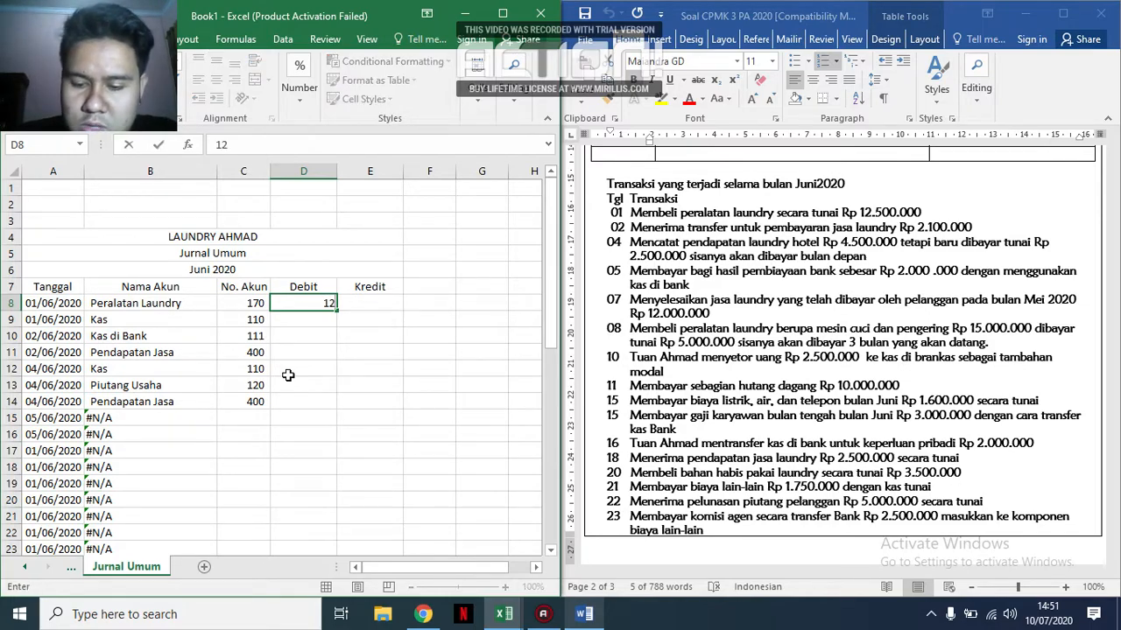
pyautogui.write('.500.')
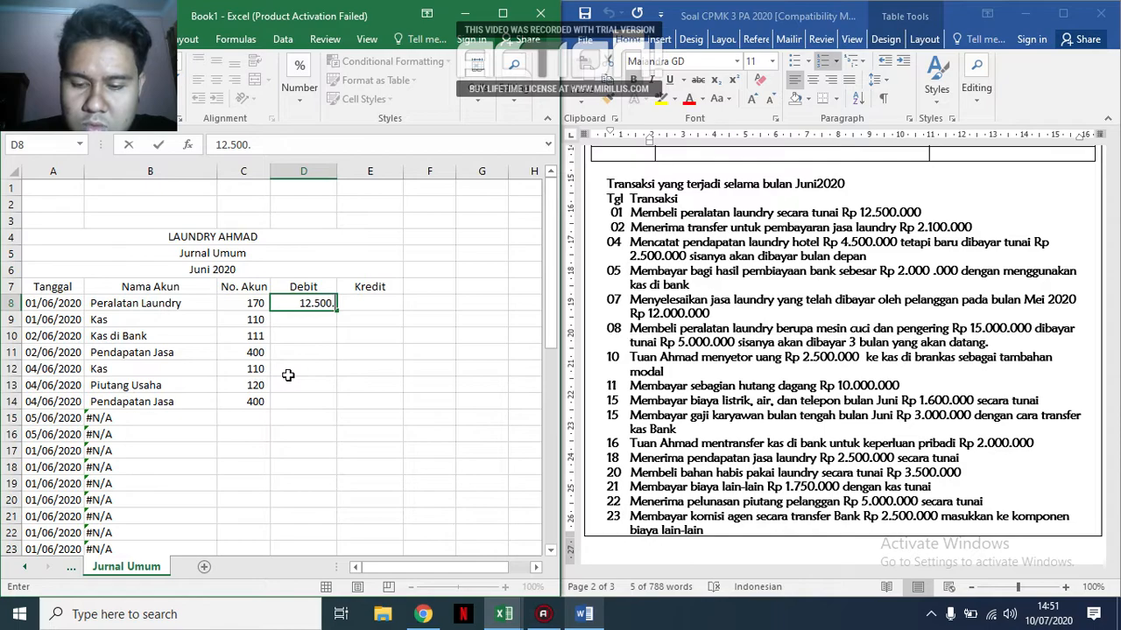
pyautogui.write('000')
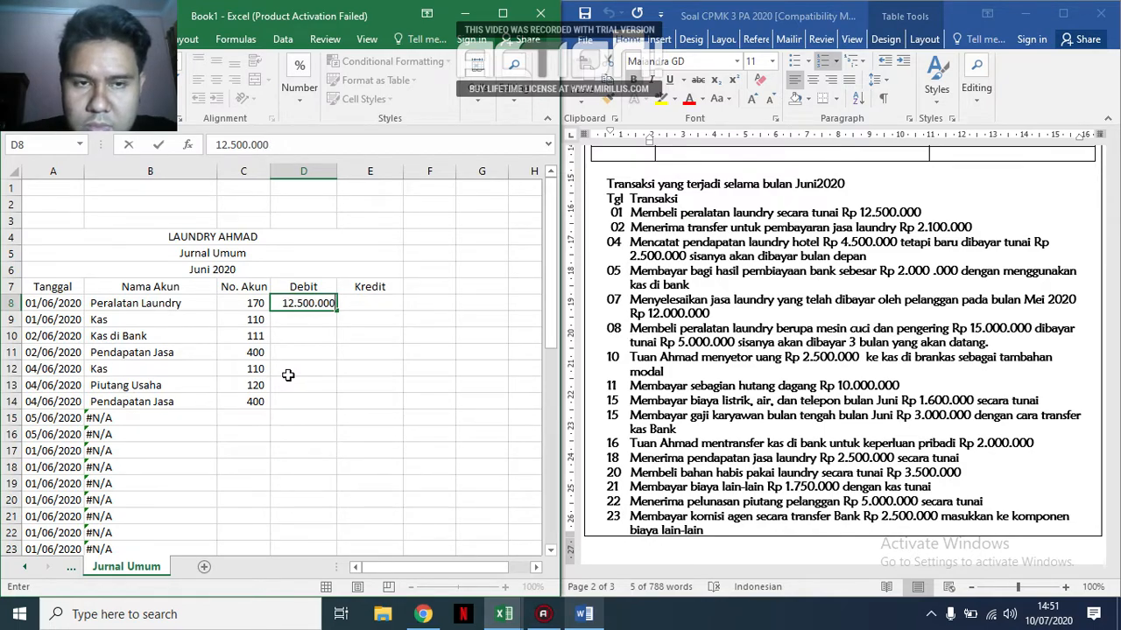
pyautogui.press('Return')
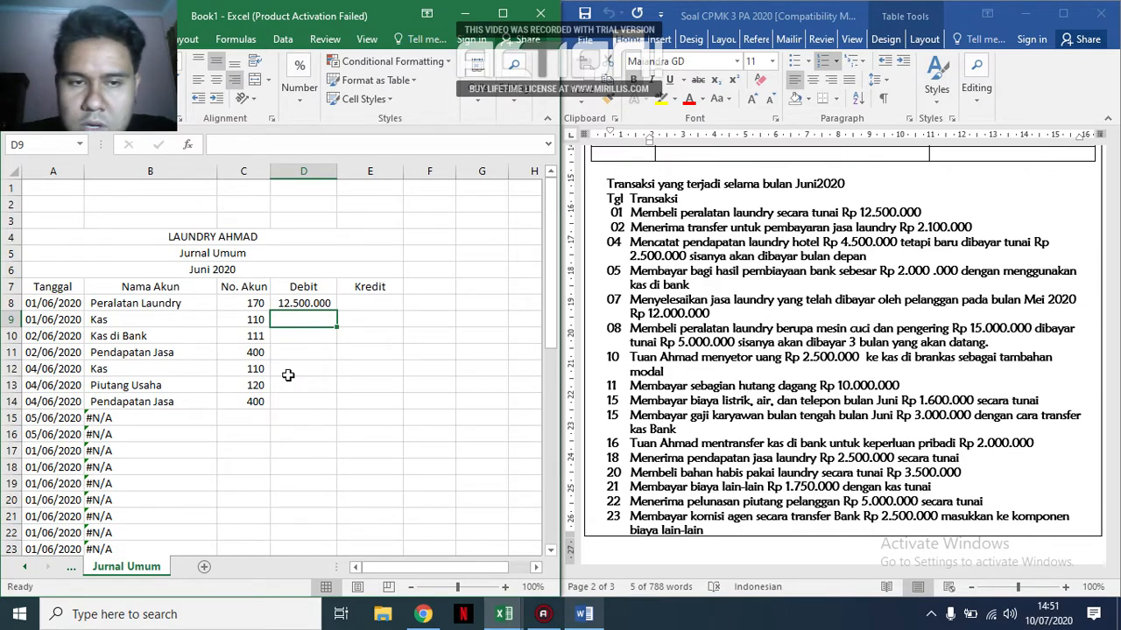
pyautogui.press('Right')
pyautogui.write('12.500.000')
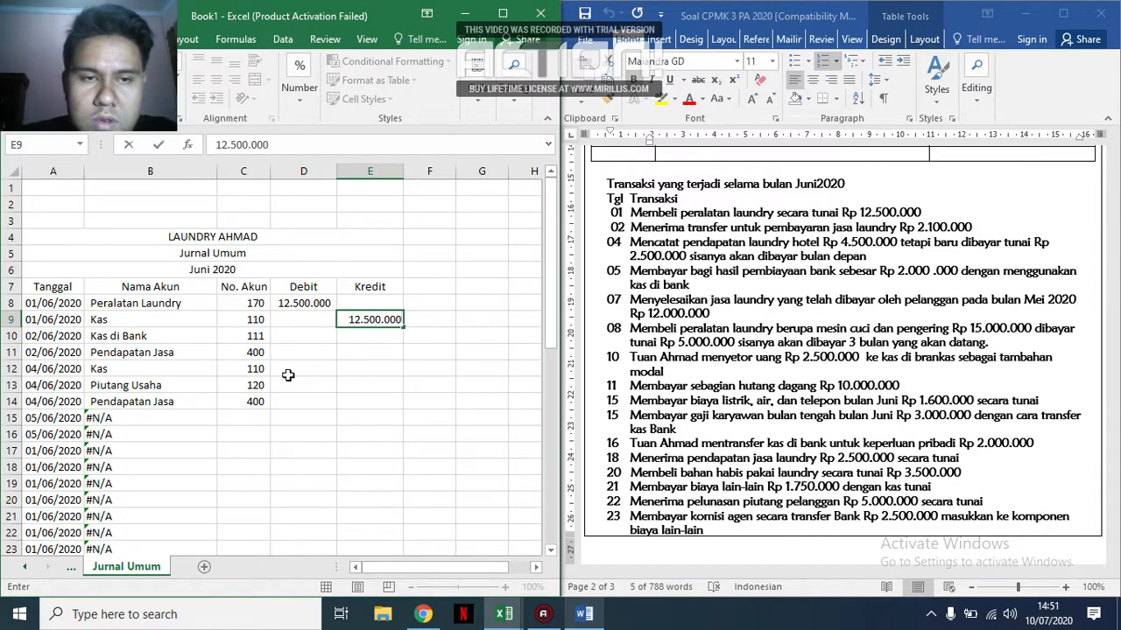
pyautogui.press('Return')
# Record the 02 June laundry service receipt: debit 2.100.000 in D10 and credit 2.100.000 in E11.
pyautogui.press('Left')
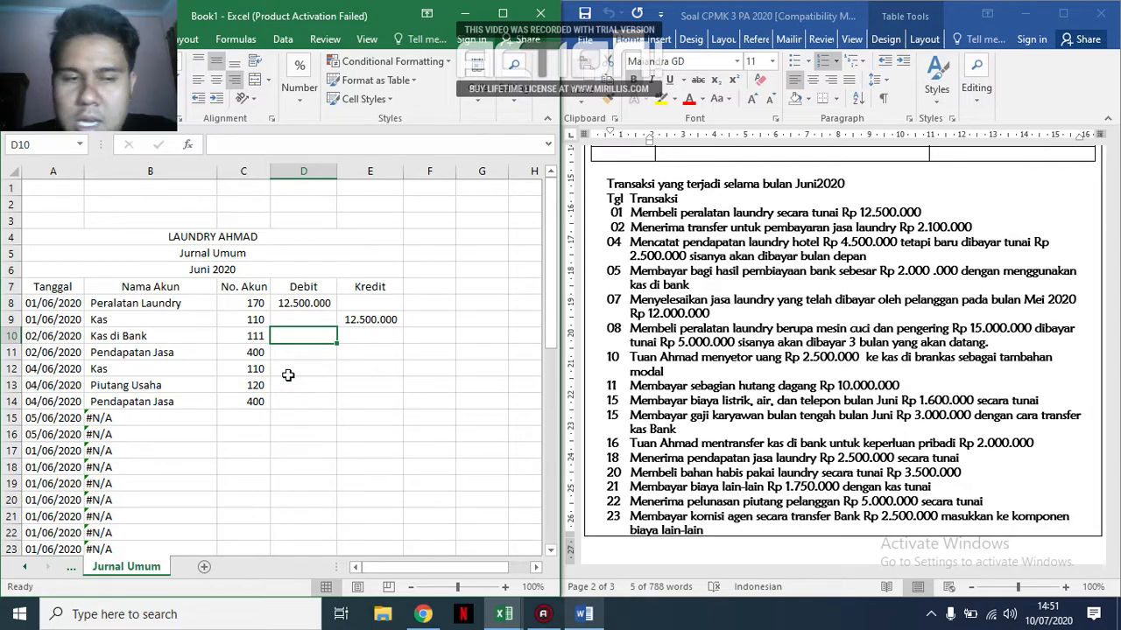
pyautogui.write('2.100')
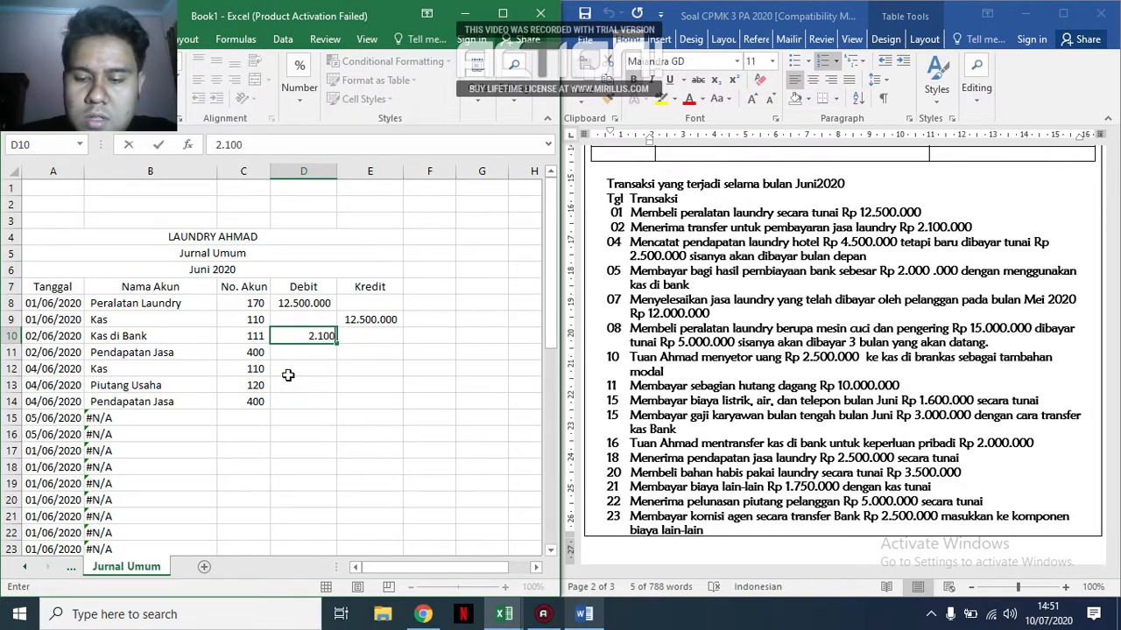
pyautogui.write('.000')
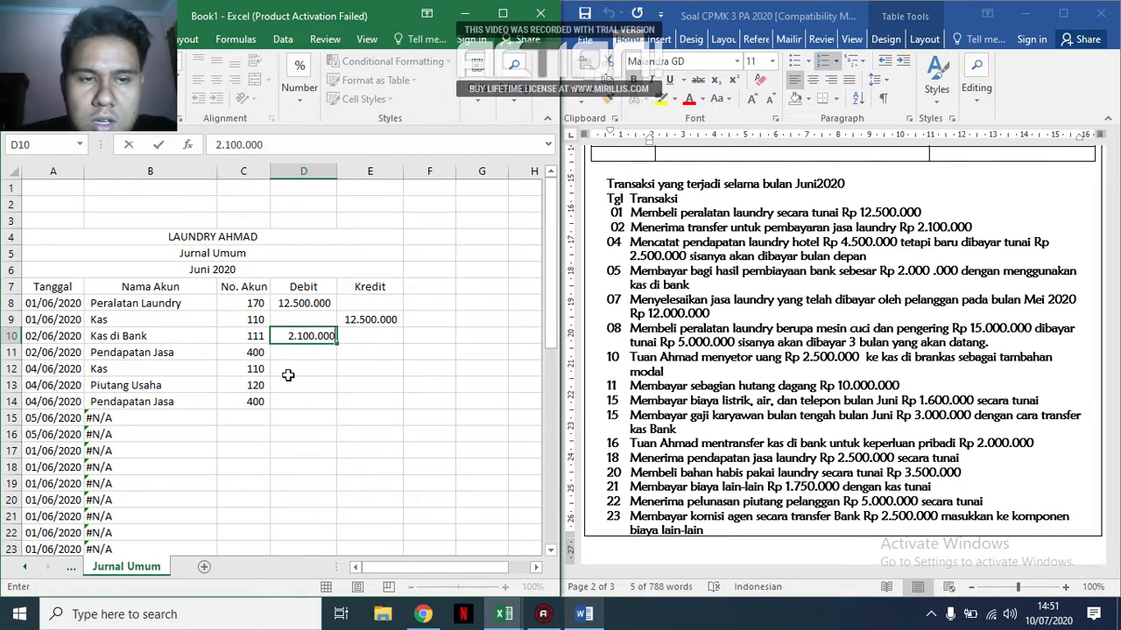
pyautogui.press('Tab')
pyautogui.press('Down')
pyautogui.write('2.100.0')
pyautogui.press('BackSpace')
pyautogui.press('BackSpace')
pyautogui.press('BackSpace')
pyautogui.write('1')
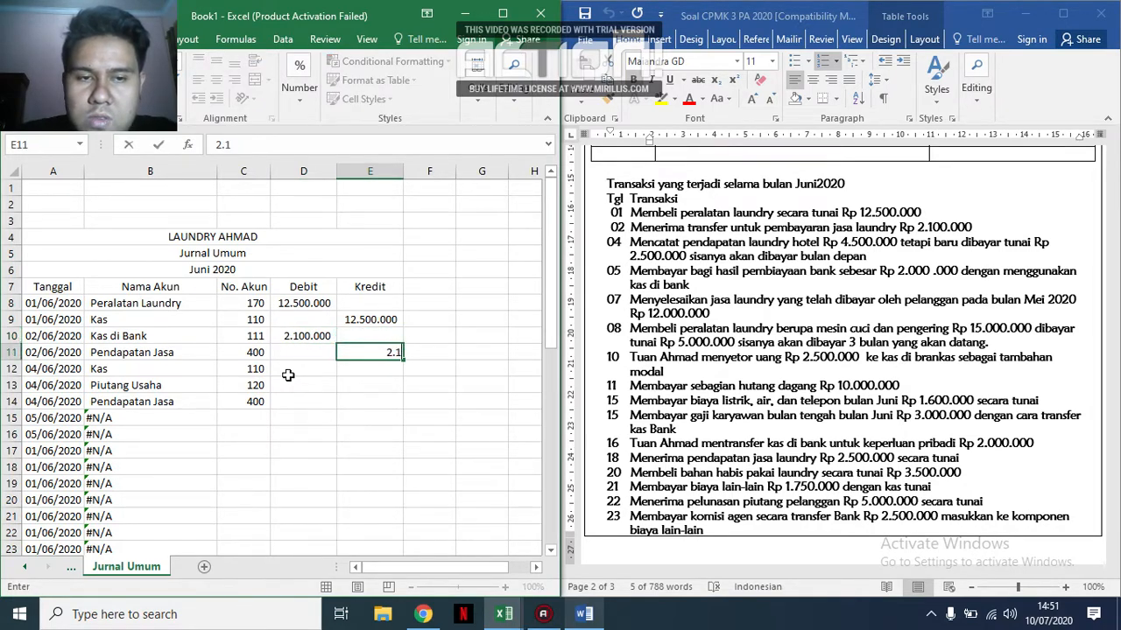
pyautogui.write('00.000')
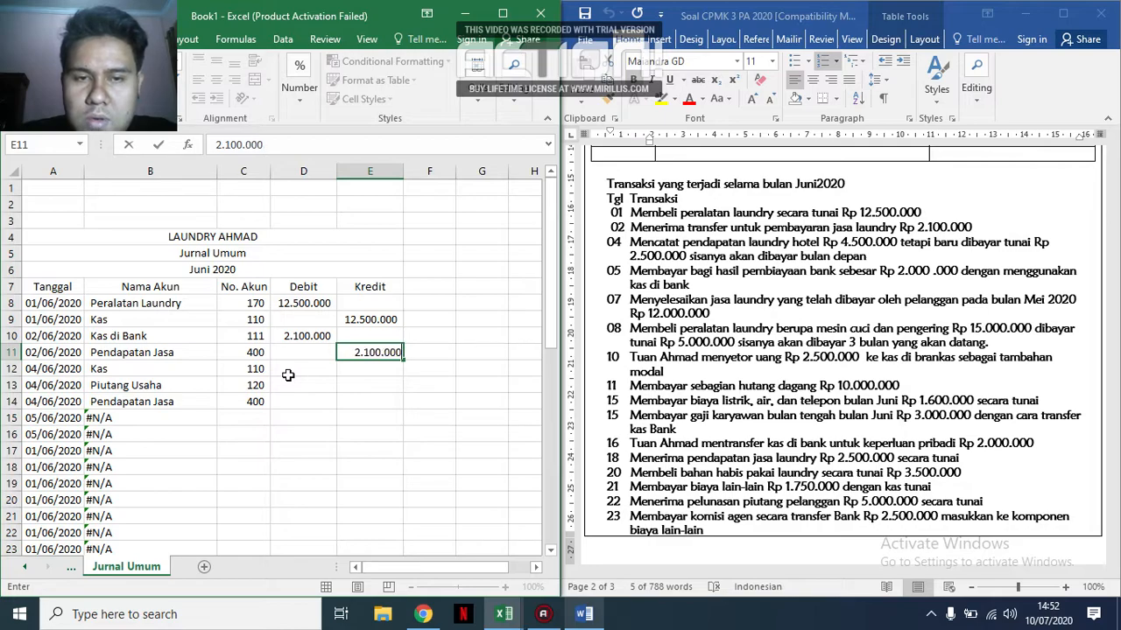
# Record the 04 June amounts: debit 2.500.000 in D12 and 2.000.000 in D13, and credit 4.500.000 in E14.
pyautogui.click(288, 375)
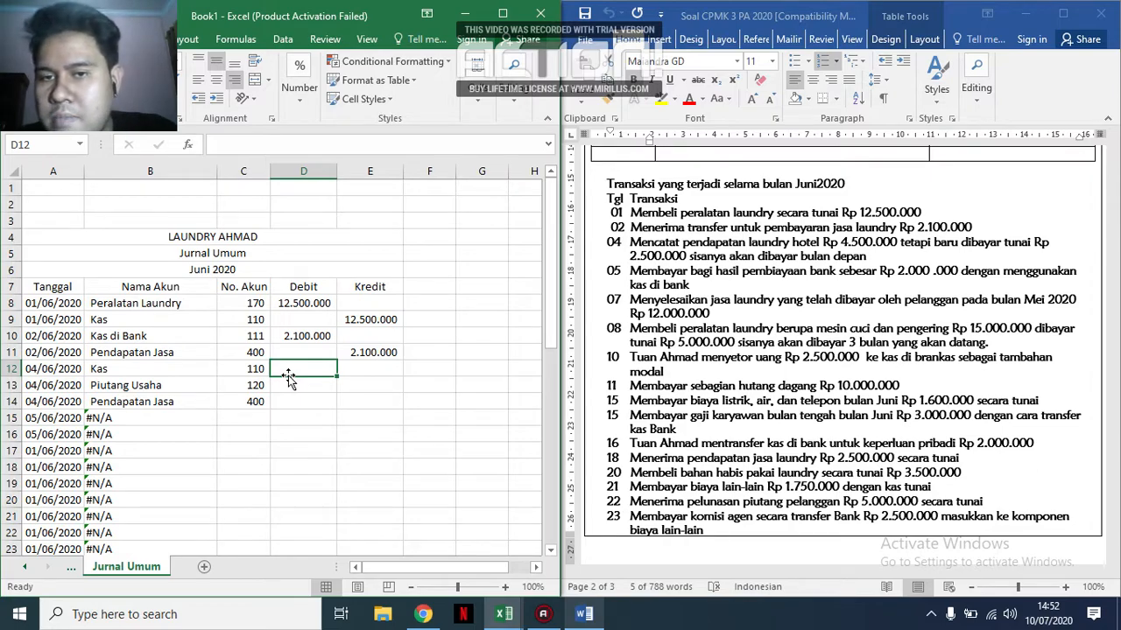
pyautogui.write('2.500.000')
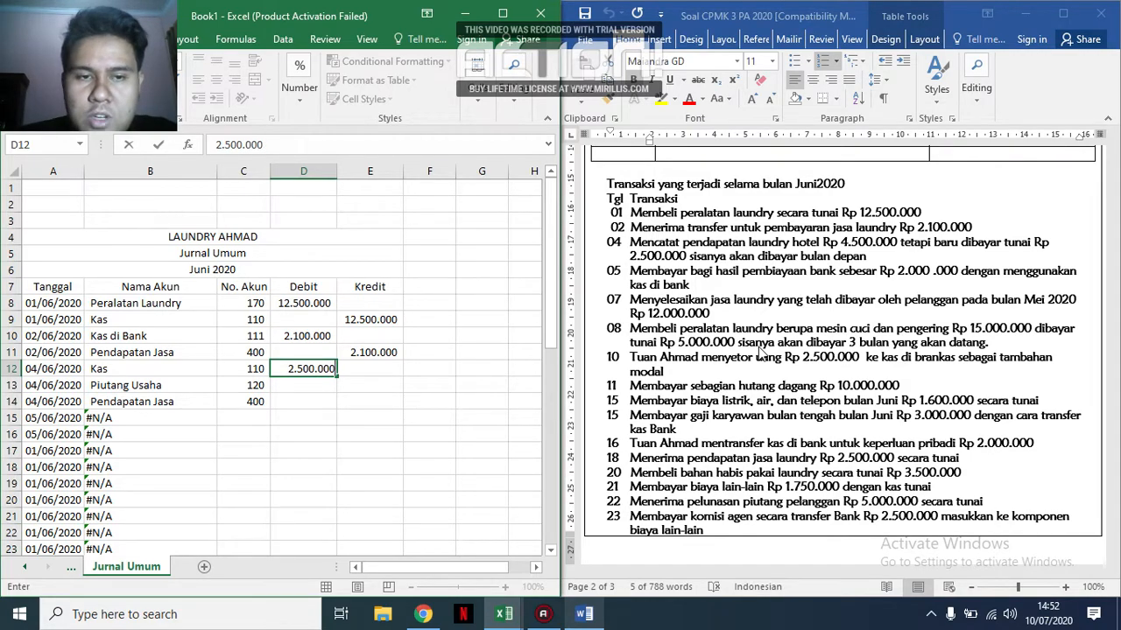
pyautogui.press('Return')
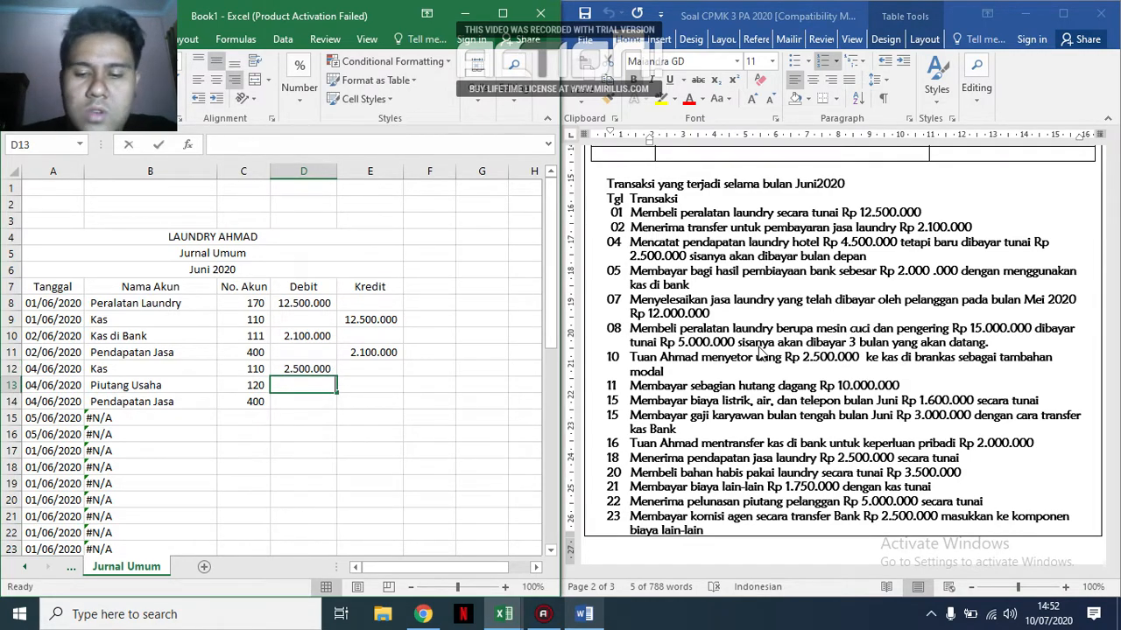
pyautogui.write('2.000.000')
pyautogui.press('Tab')
pyautogui.press('Down')
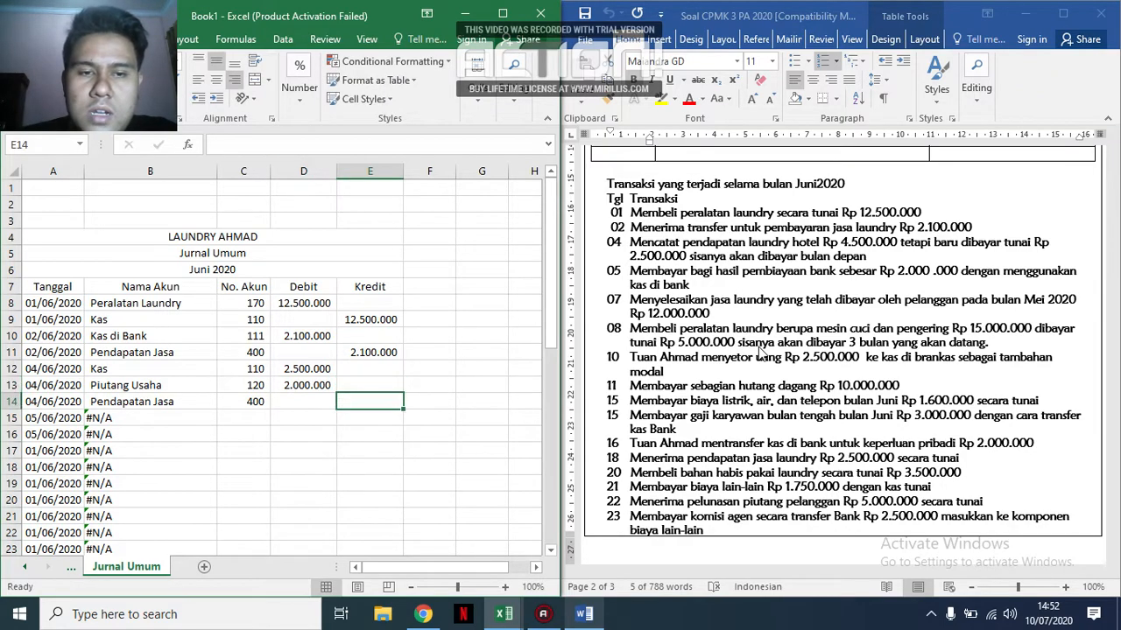
pyautogui.write('4.50')
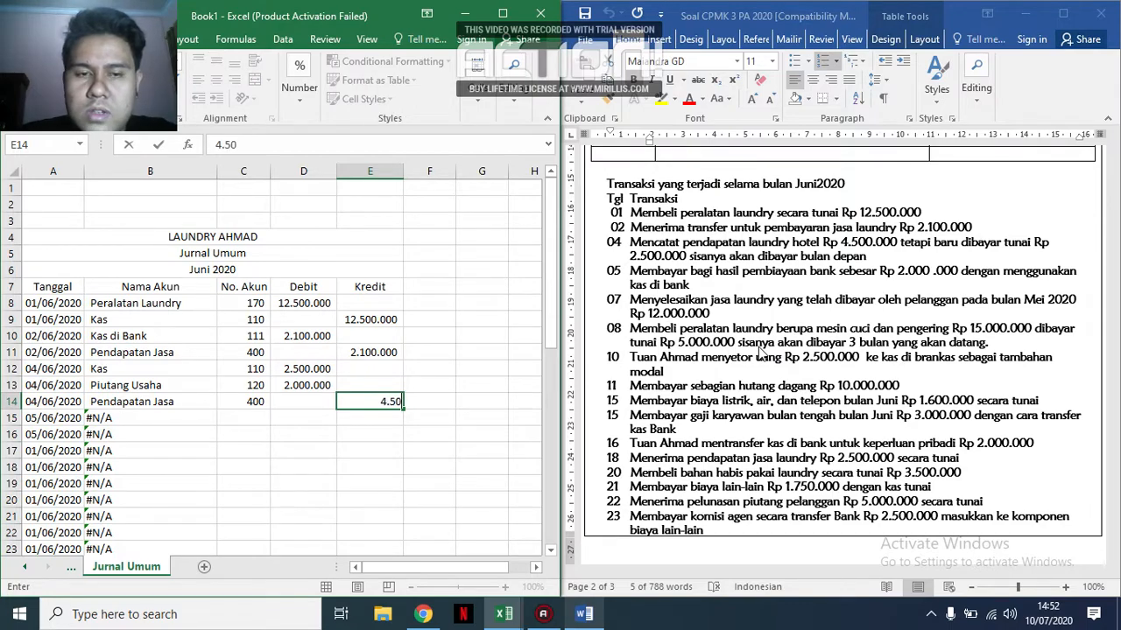
pyautogui.write('0.000')
pyautogui.press('Return')
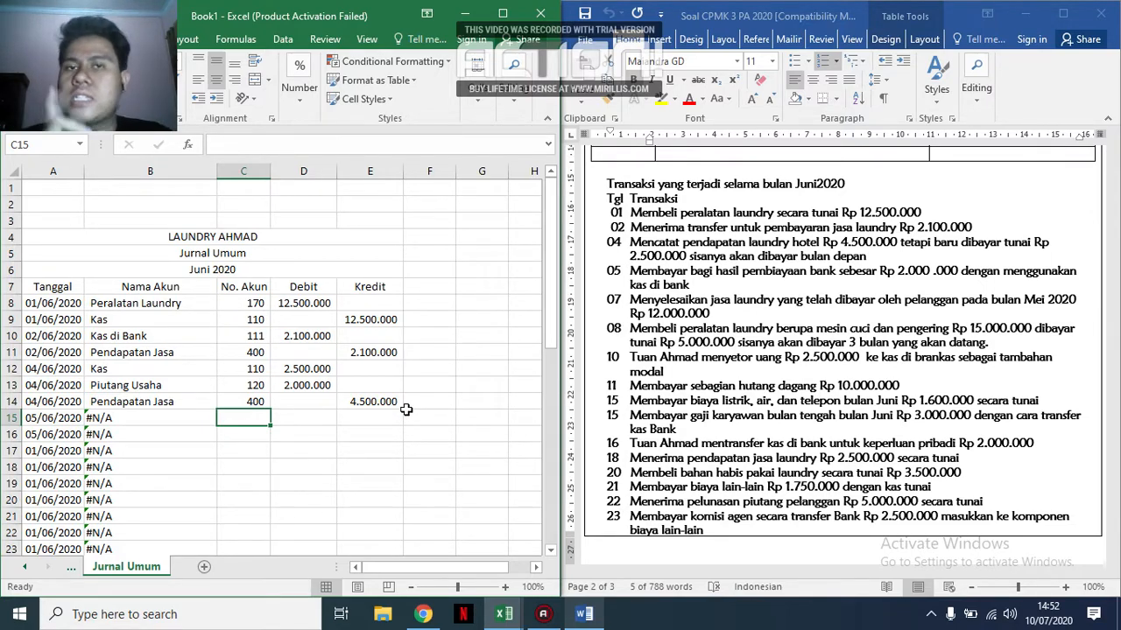
# Enter account codes 111 in C16 and 500 in C15 for the 05 June profit-sharing payment, consulting the Account dan Saldo Awal sheet.
pyautogui.press('Down')
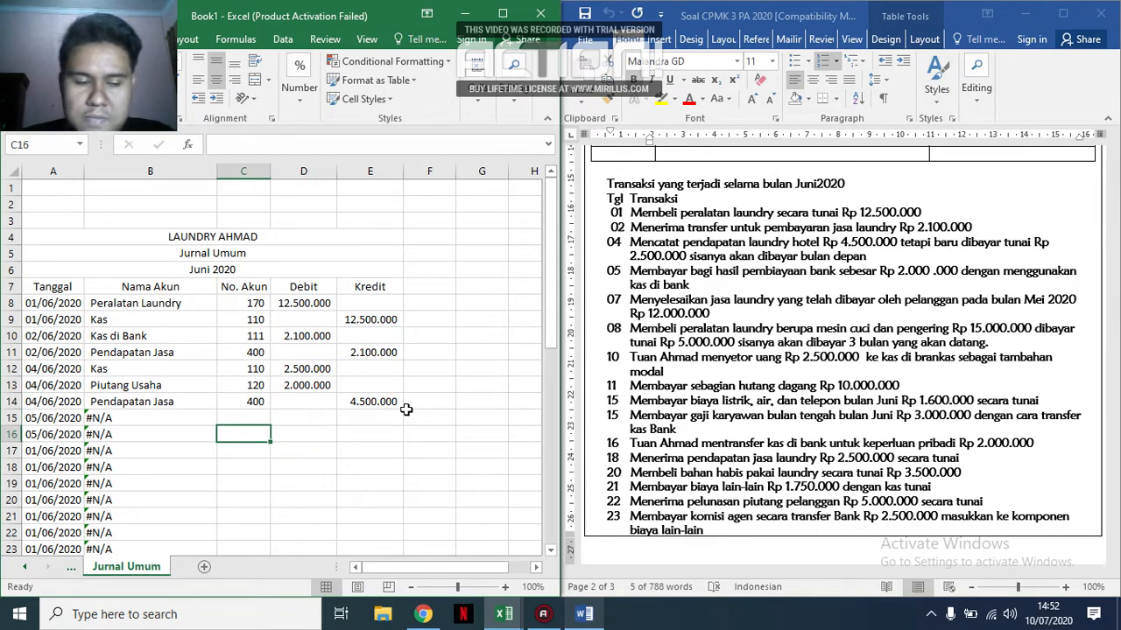
pyautogui.write('111')
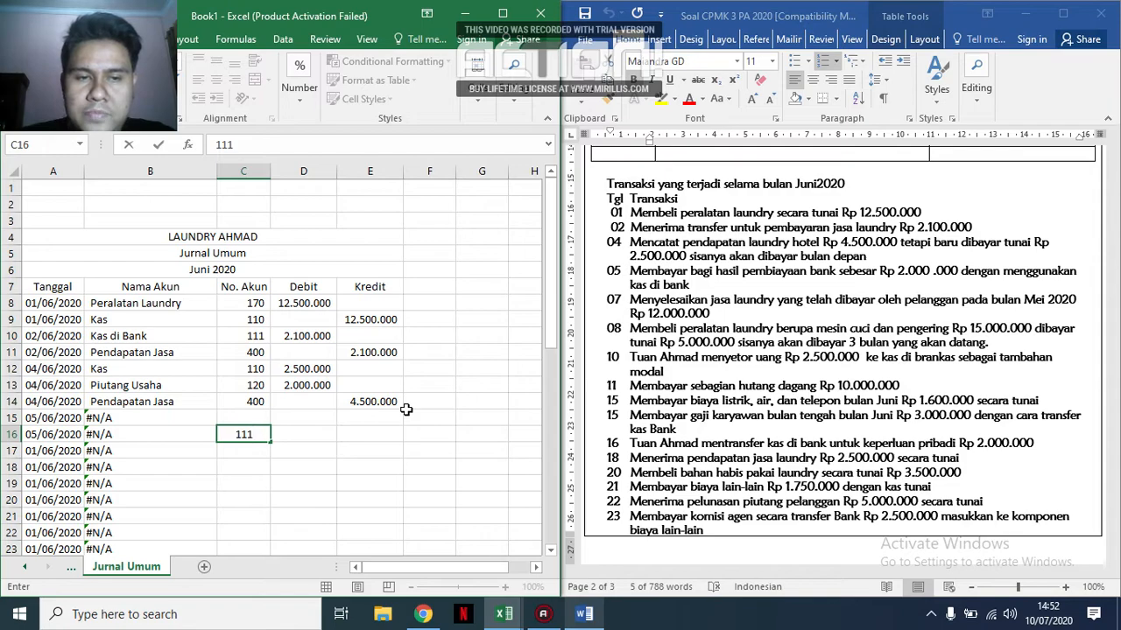
pyautogui.press('Up')
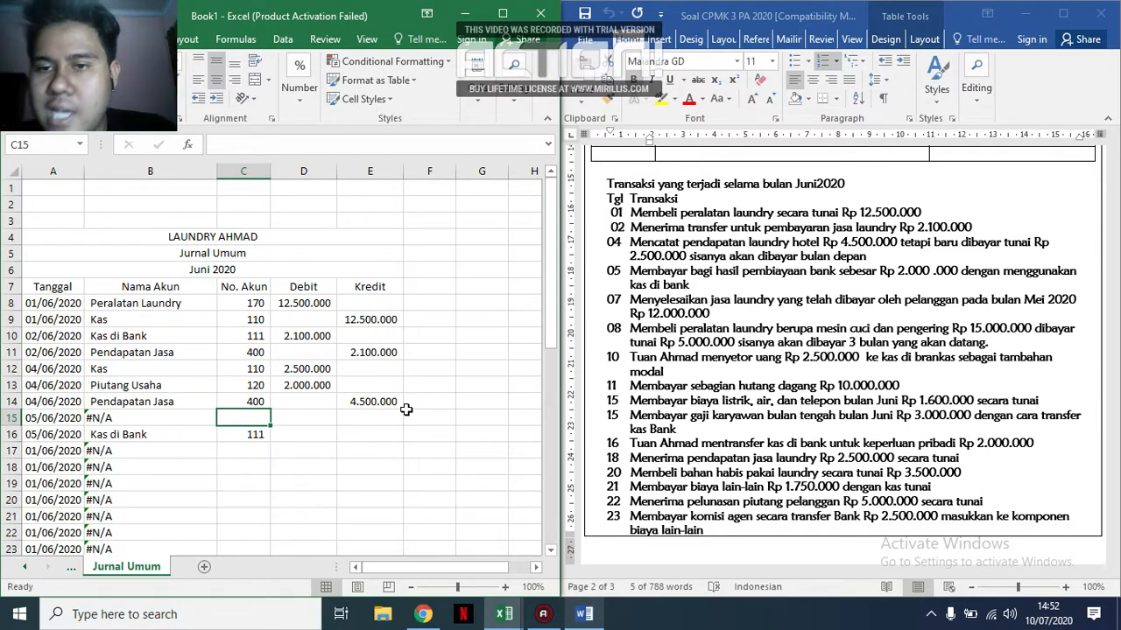
pyautogui.click(71, 568)
pyautogui.scroll(-4, 230, 456)
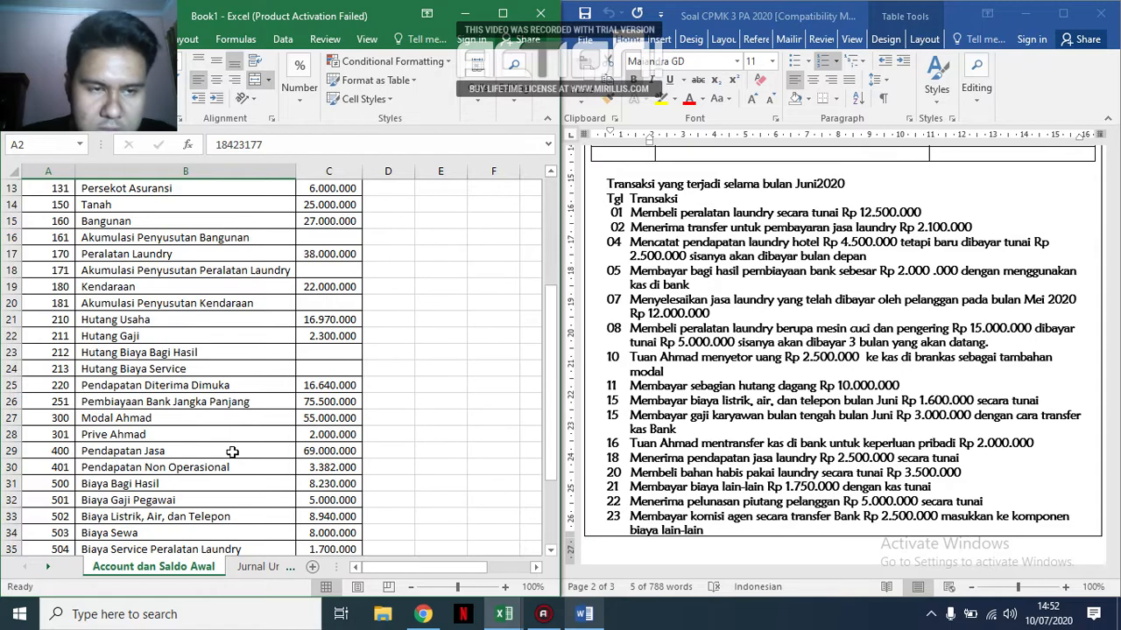
pyautogui.scroll(-2, 232, 450)
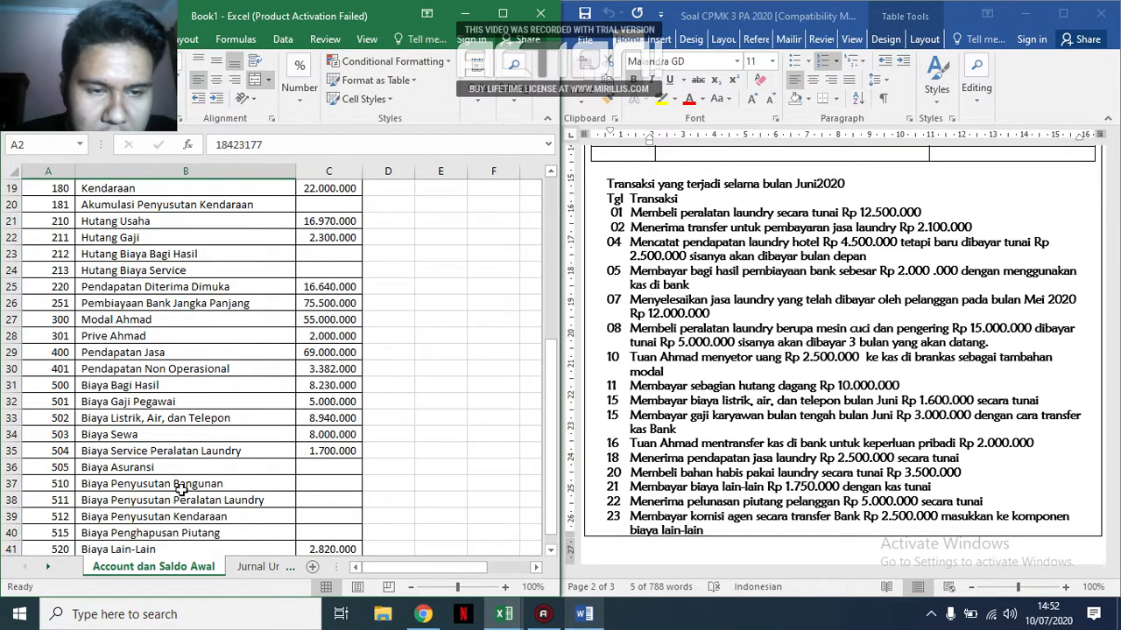
pyautogui.click(261, 567)
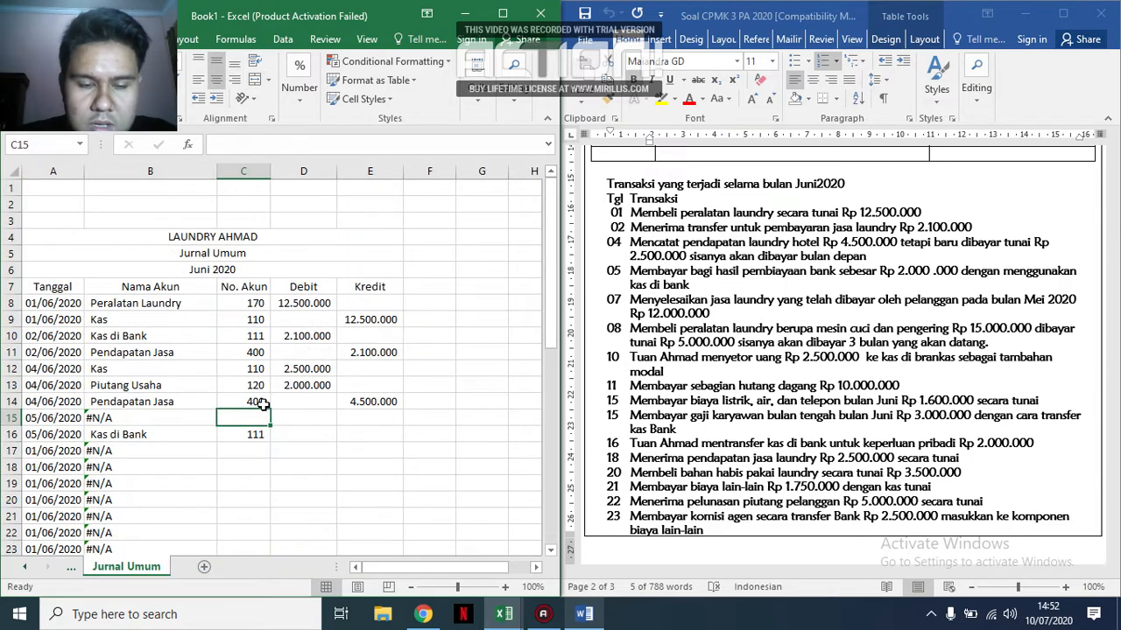
pyautogui.write('500')
pyautogui.press('Tab')
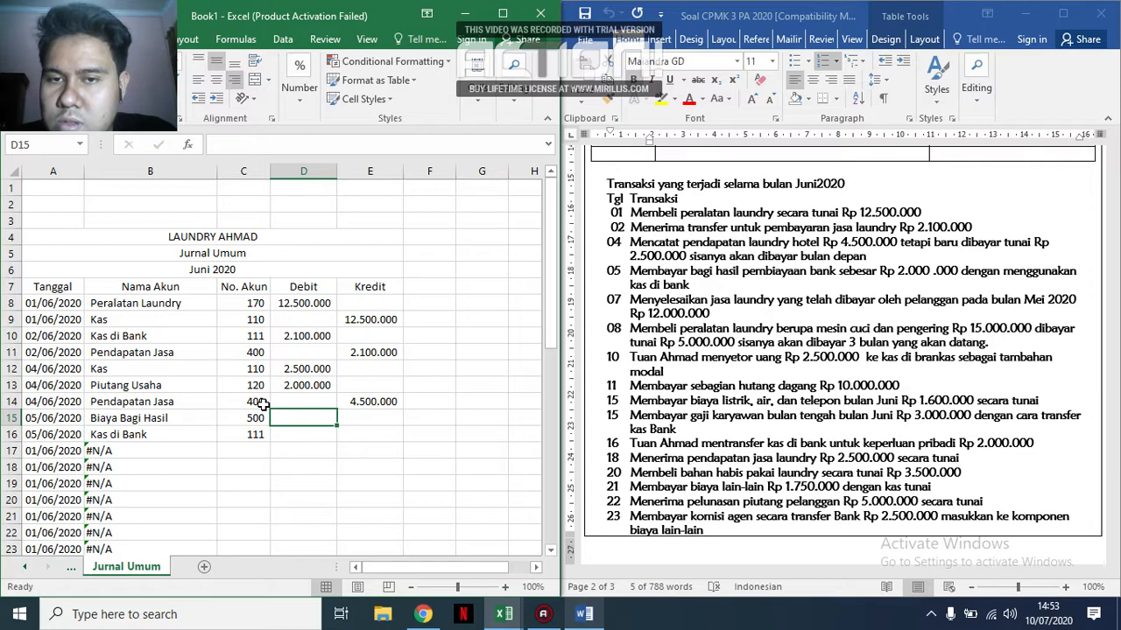
pyautogui.press('Right')
pyautogui.press('Left')
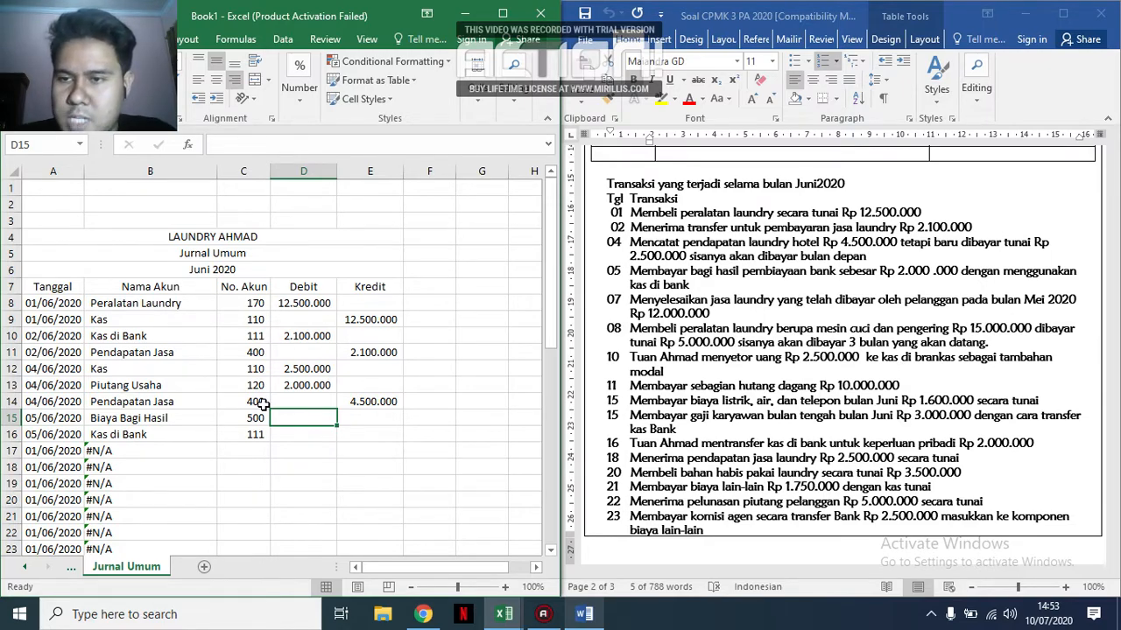
# Record the 05 June profit-sharing payment amounts: debit 2.000.000 in D15 and credit 2.000.000 in E16.
pyautogui.write('2.000.000')
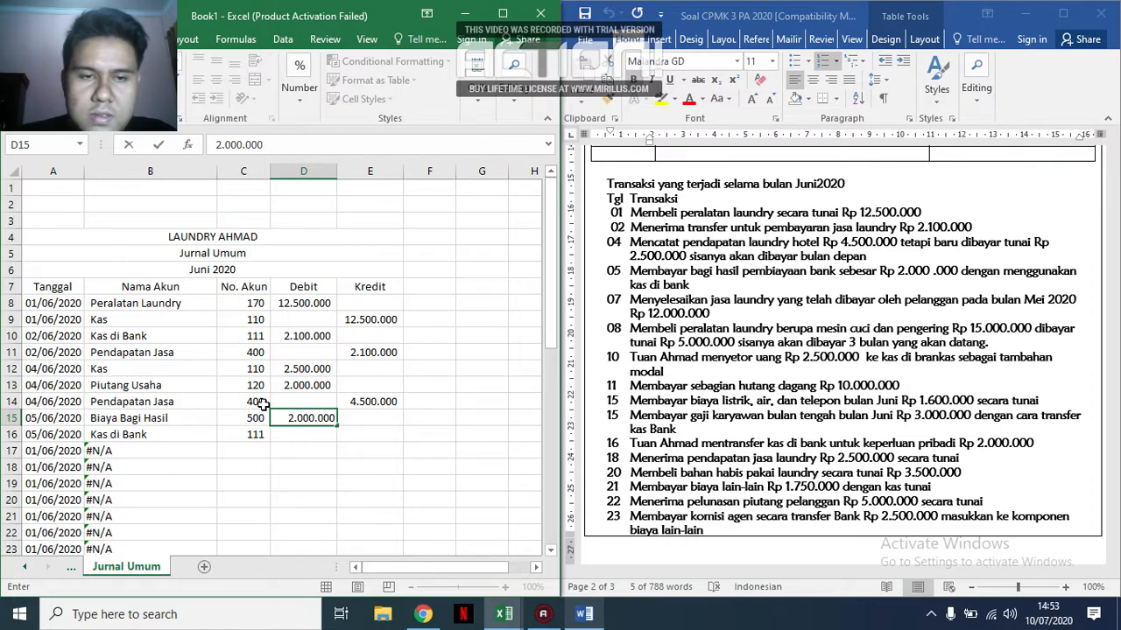
pyautogui.press('Return')
pyautogui.press('Right')
pyautogui.write('2.000.000')
pyautogui.press('Return')
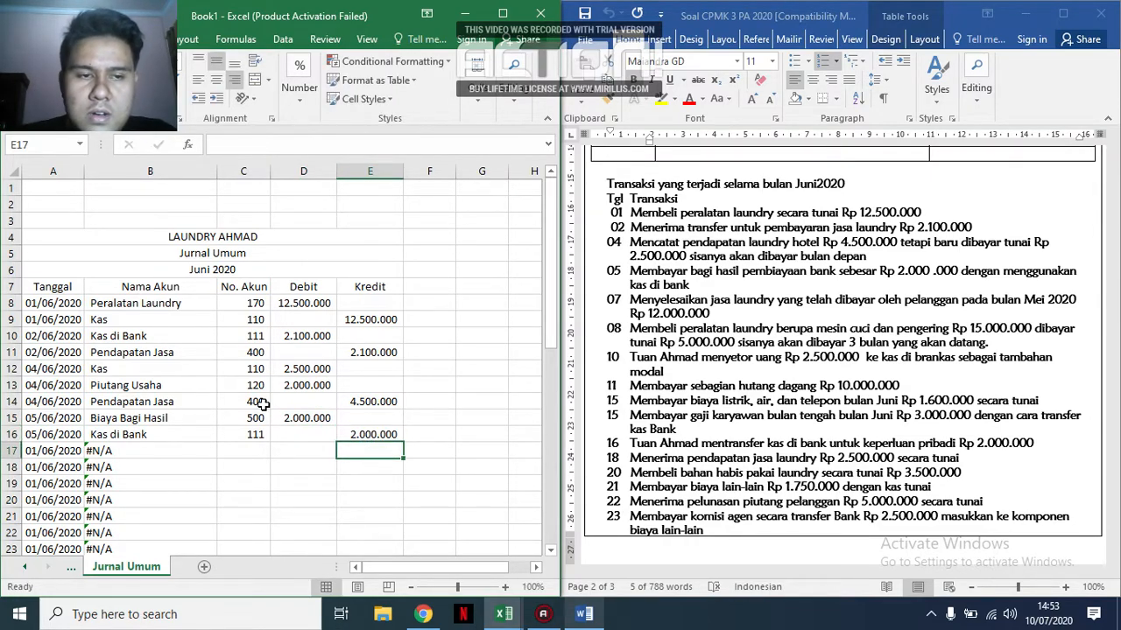
# Change the dates in A17 and A18 to 07/06/2020 for the 07 June transaction.
pyautogui.press('Left')
pyautogui.press('Left')
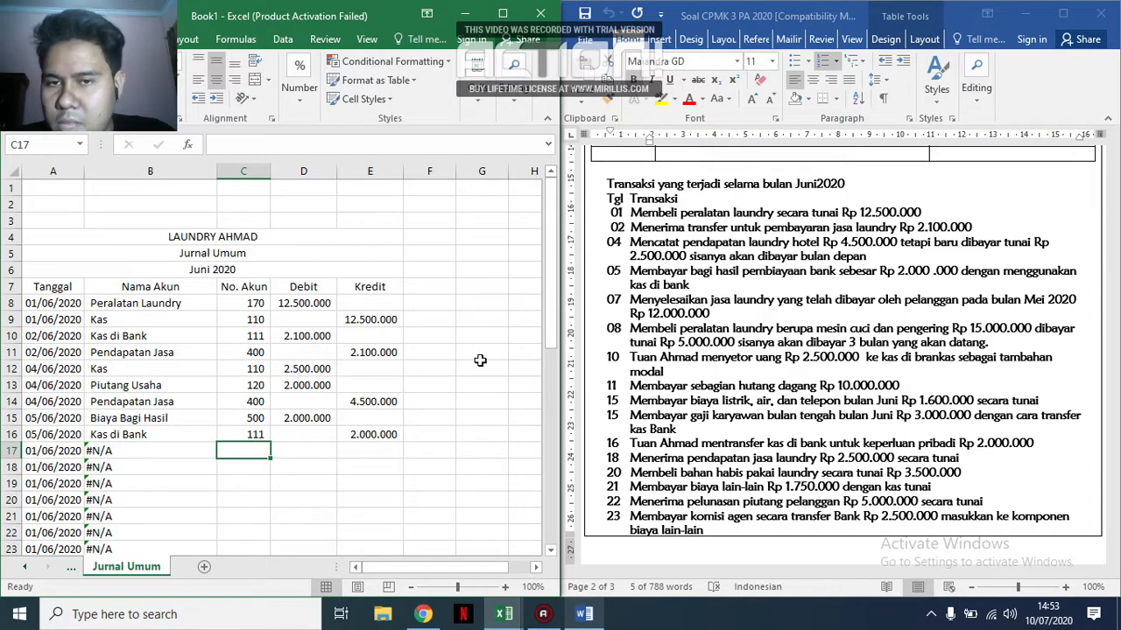
pyautogui.scroll(-2, 87, 429)
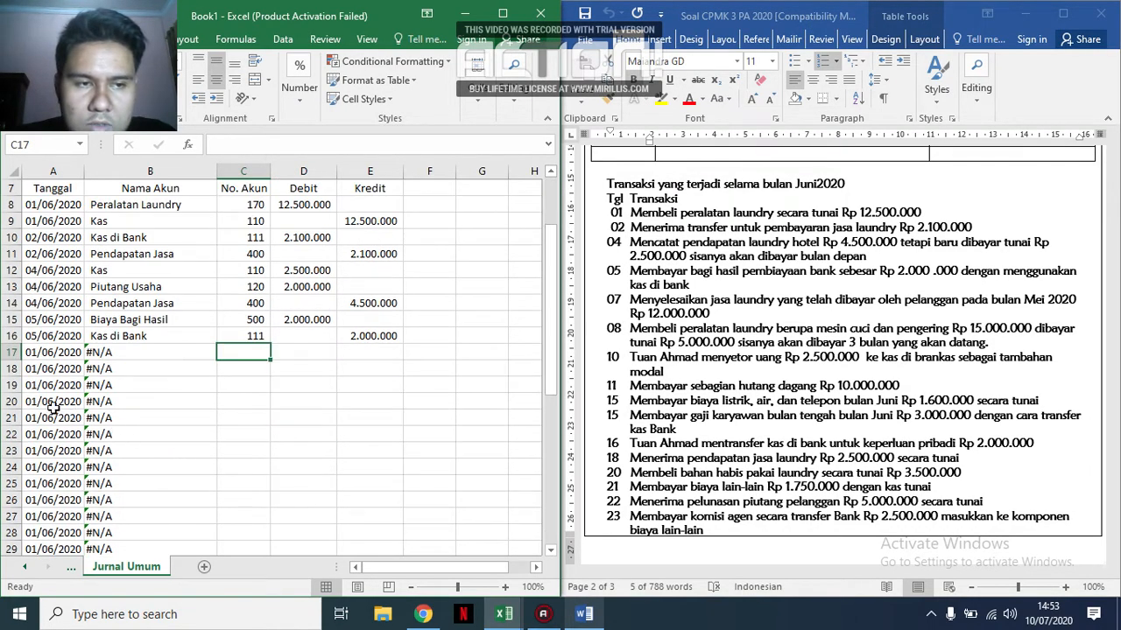
pyautogui.click(30, 351)
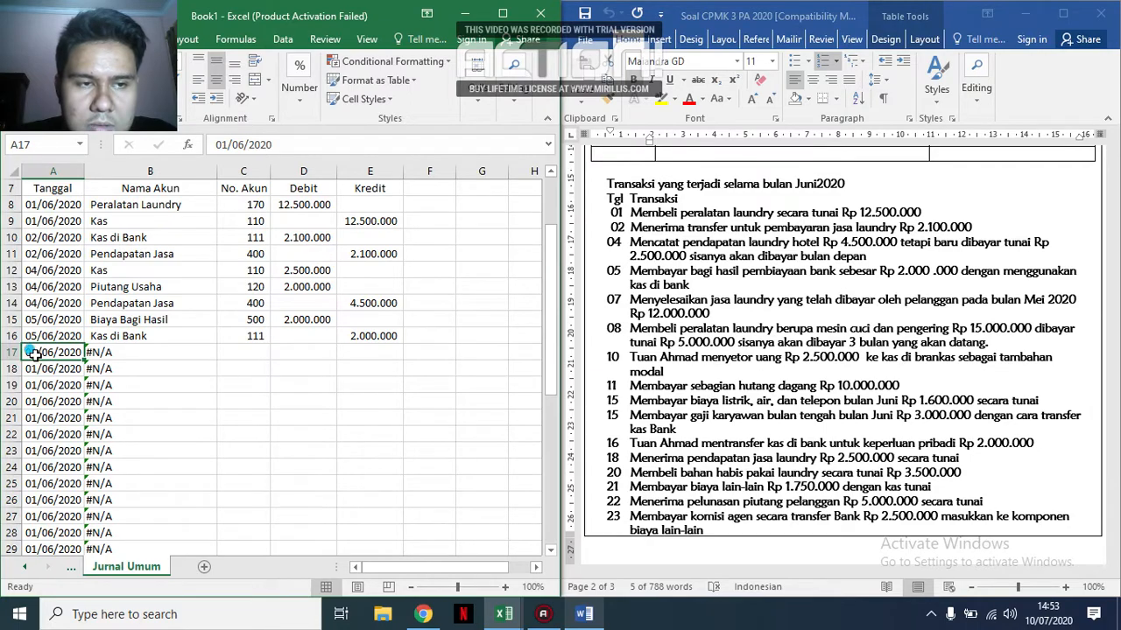
pyautogui.doubleClick(31, 352)
pyautogui.press('BackSpace')
pyautogui.write('7')
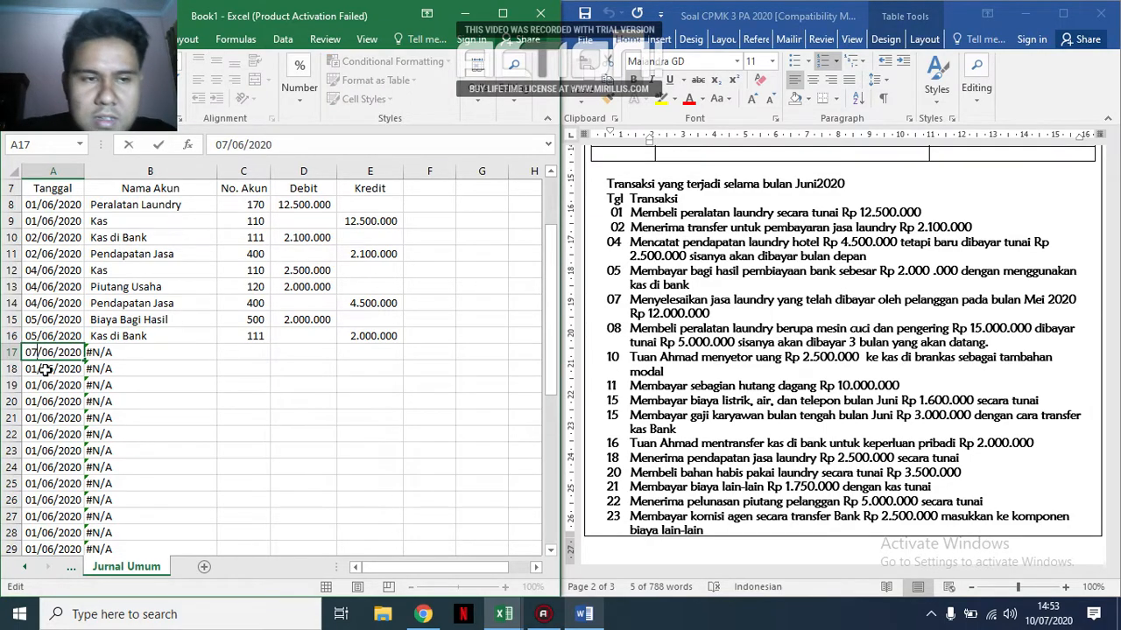
pyautogui.doubleClick(38, 369)
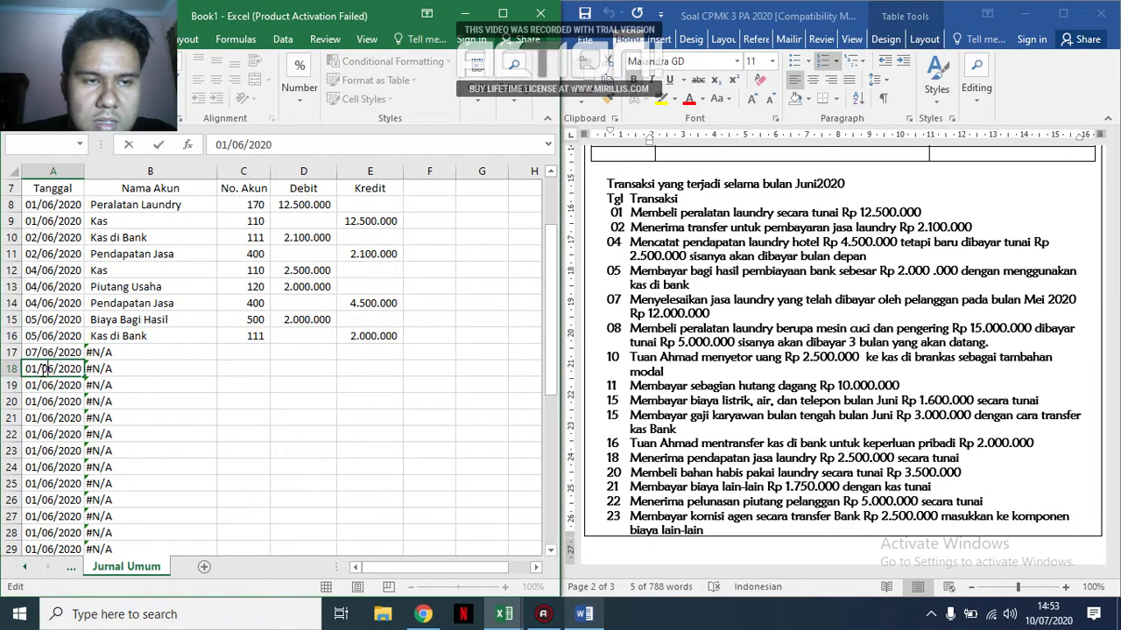
pyautogui.press('BackSpace')
pyautogui.write('2')
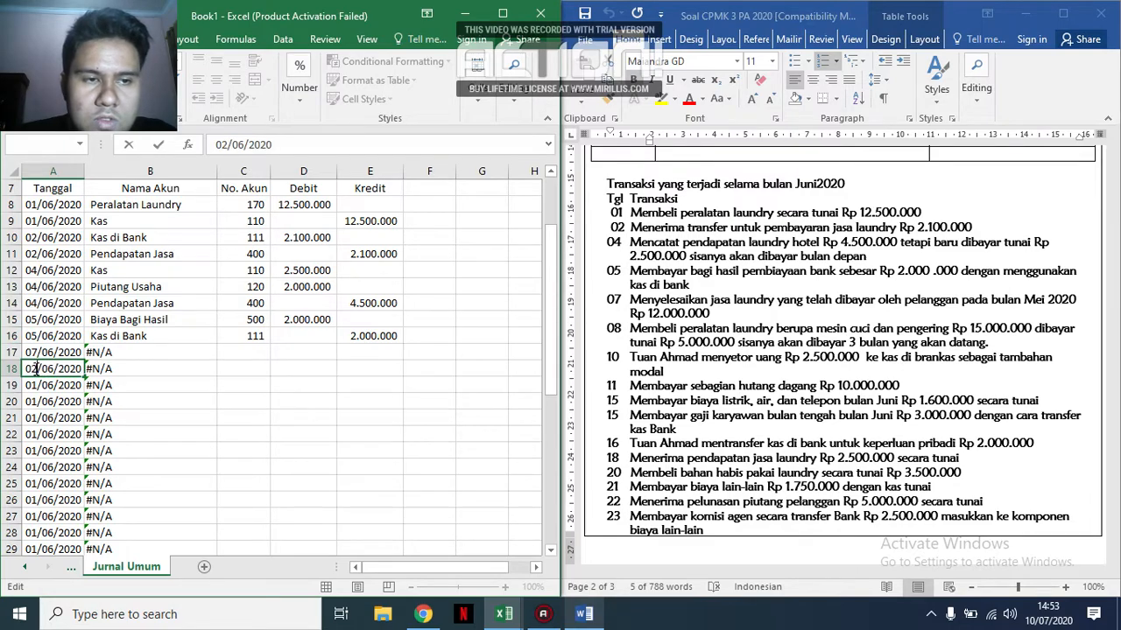
pyautogui.press('BackSpace')
pyautogui.write('7')
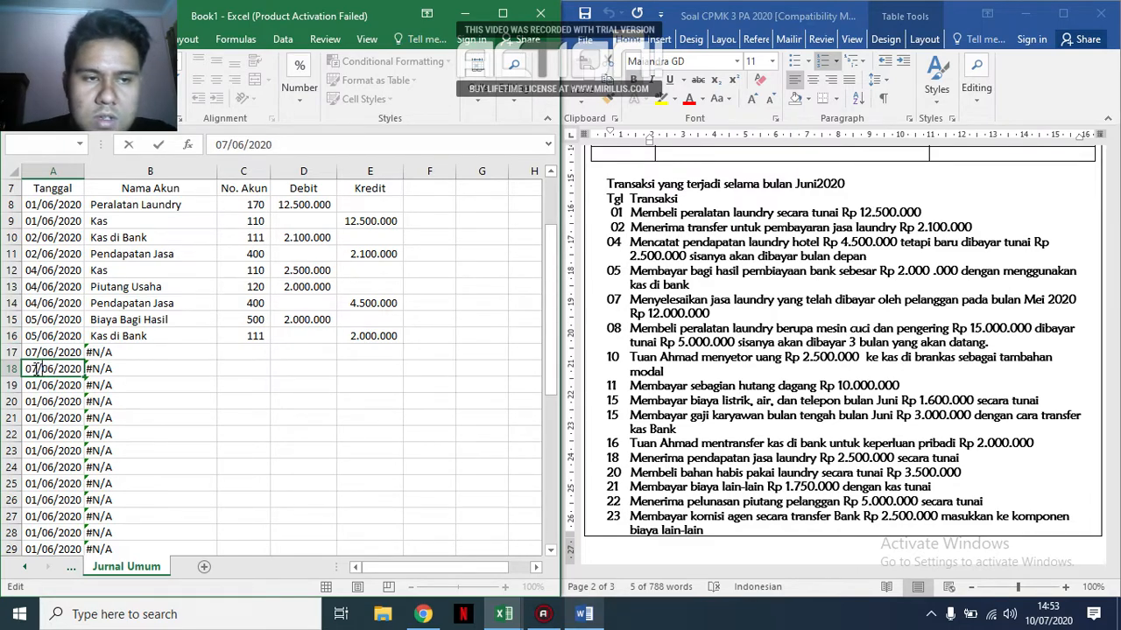
pyautogui.press('Return')
# Enter account codes 220 in C17 and 400 in C18 for the 07 June transaction, consulting the Account dan Saldo Awal sheet.
pyautogui.press('Right')
pyautogui.press('Right')
pyautogui.press('Up')
pyautogui.press('Up')
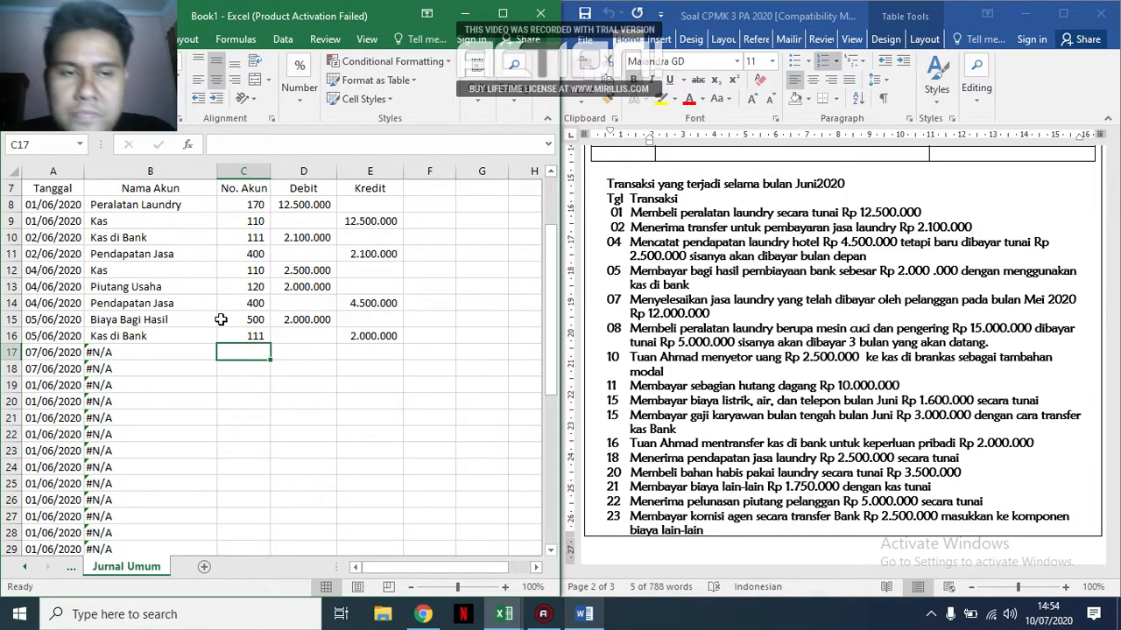
pyautogui.click(250, 375)
pyautogui.click(248, 351)
pyautogui.click(71, 569)
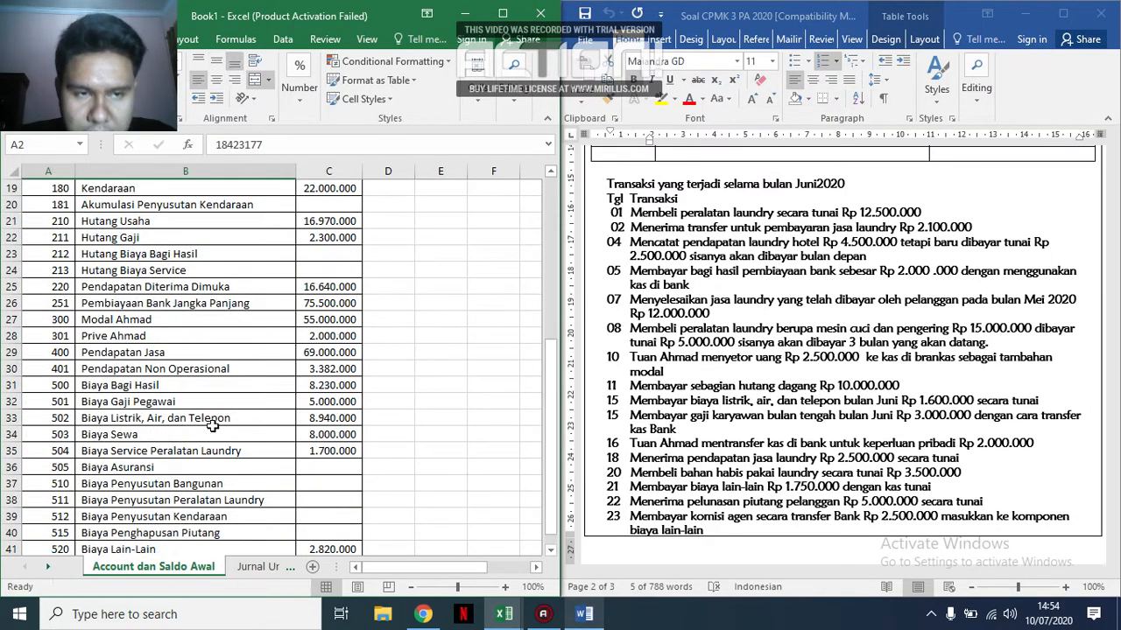
pyautogui.scroll(2, 166, 319)
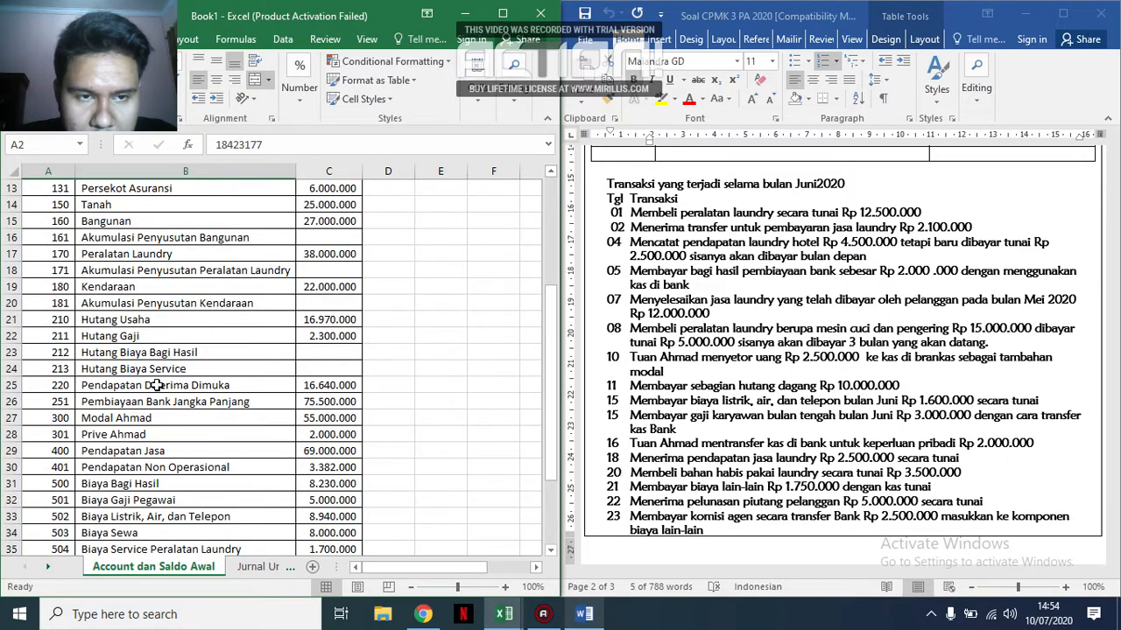
pyautogui.click(156, 385)
pyautogui.click(311, 384)
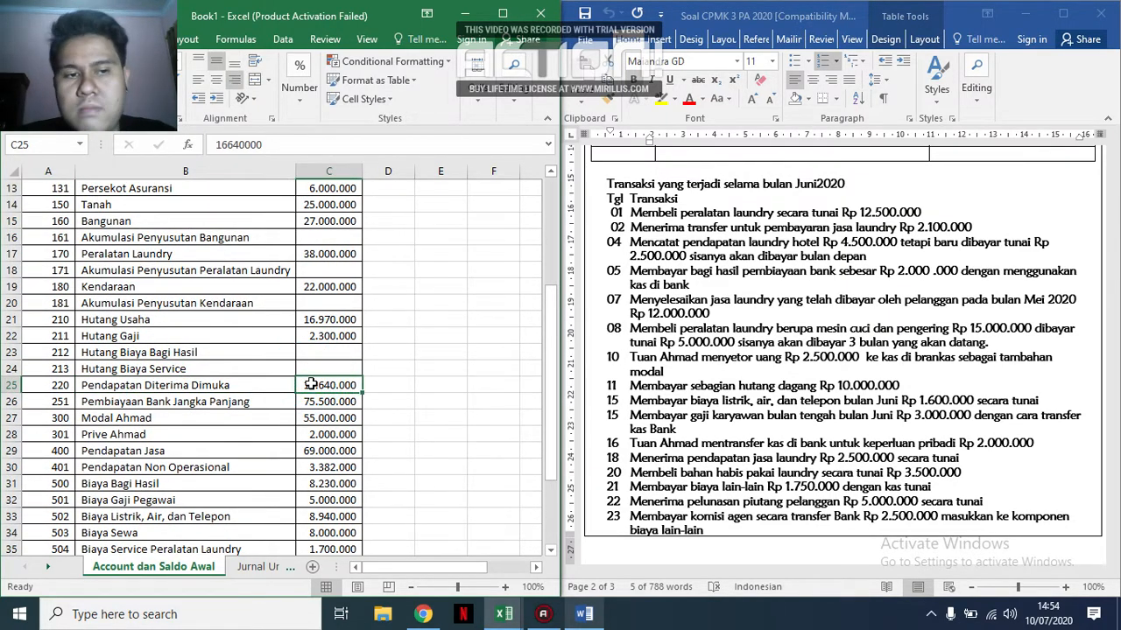
pyautogui.click(259, 567)
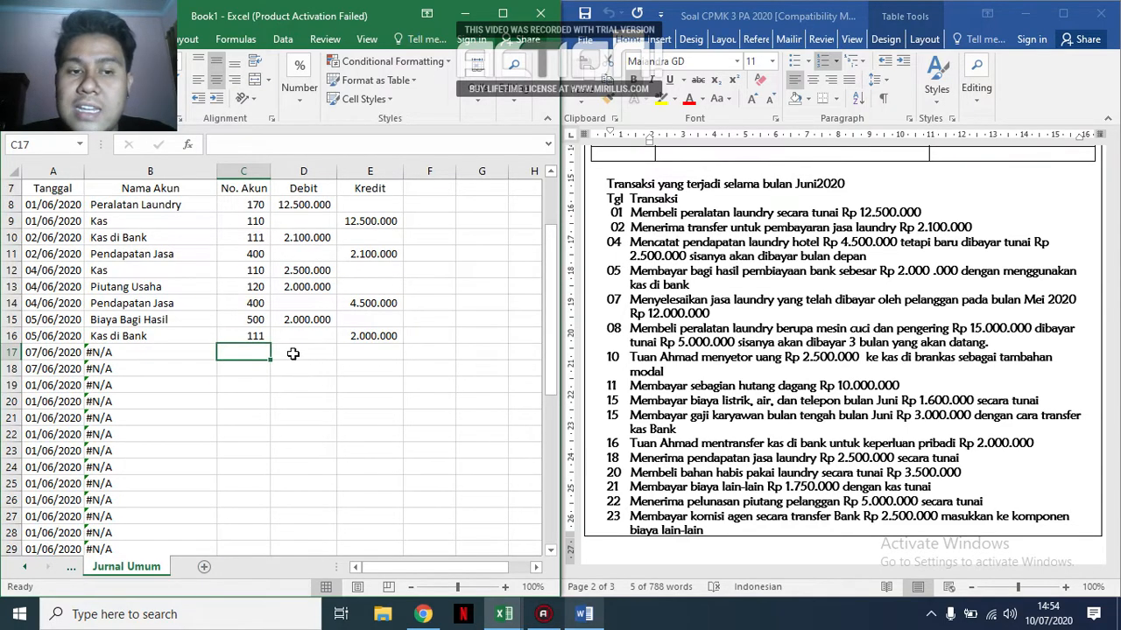
pyautogui.click(71, 566)
pyautogui.click(78, 567)
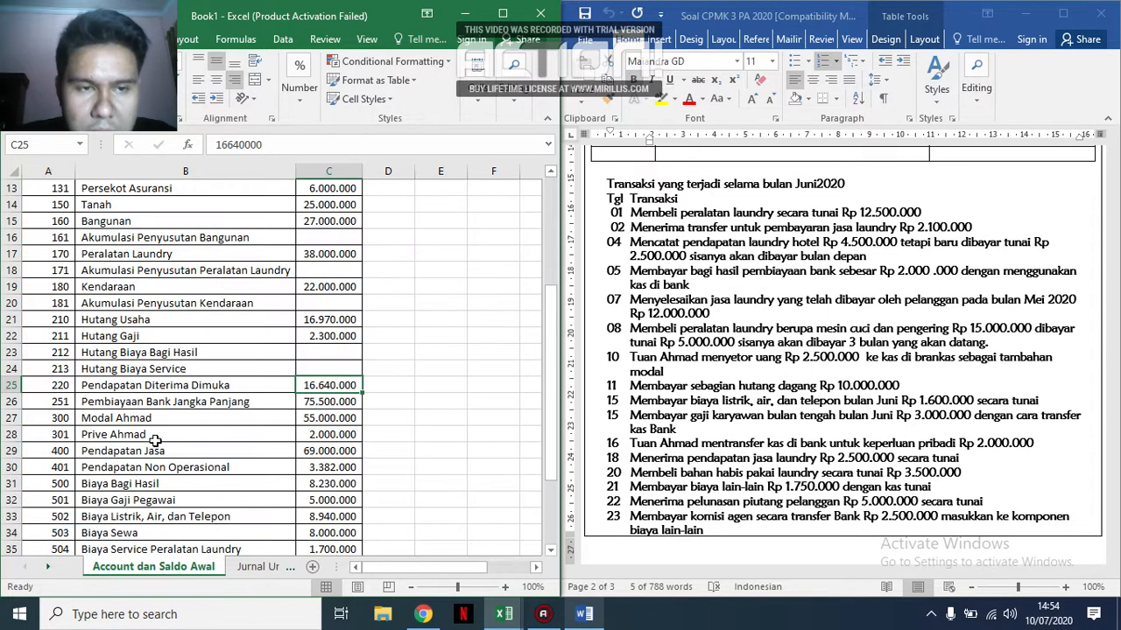
pyautogui.click(251, 566)
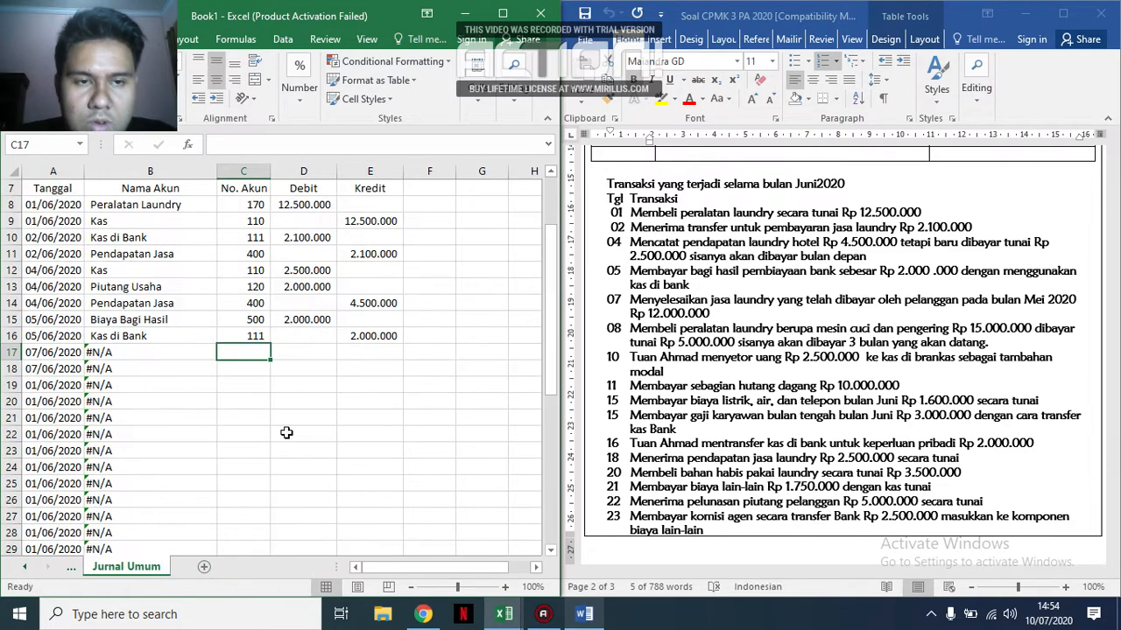
pyautogui.write('220')
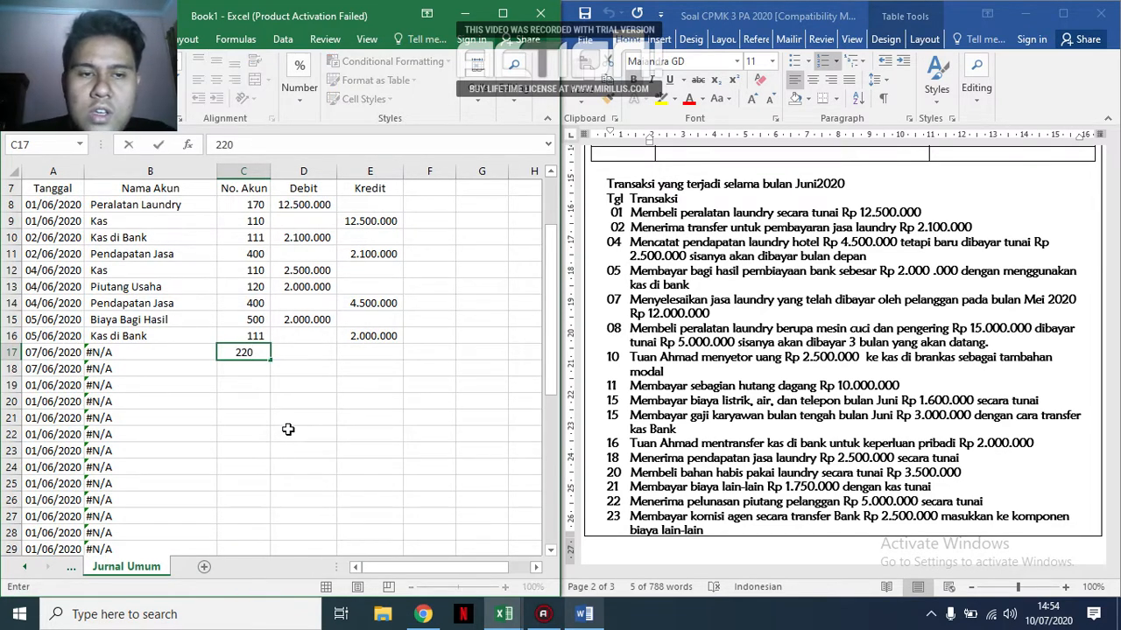
pyautogui.press('Return')
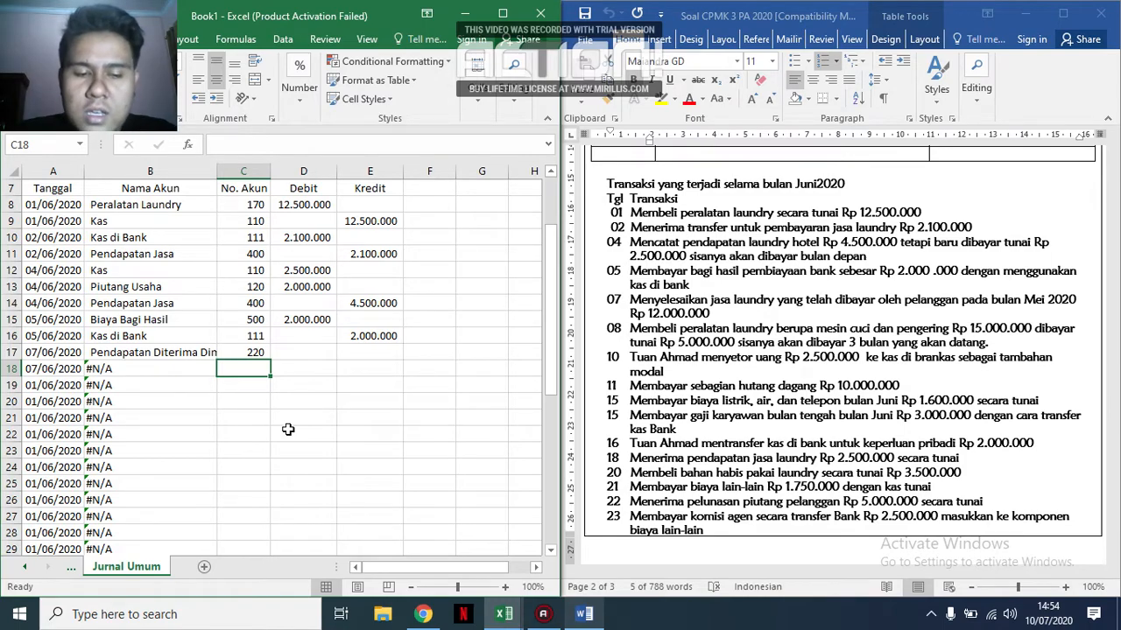
pyautogui.write('400')
pyautogui.press('Tab')
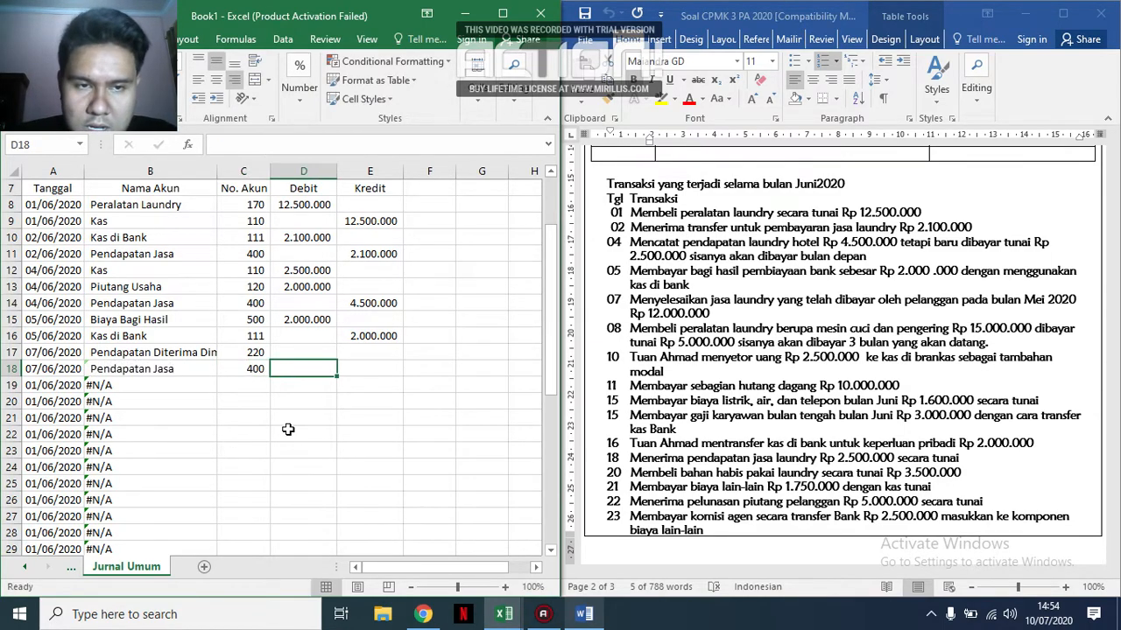
# Select D17 and autofit the width of the Nama Akun column to its longest account name.
pyautogui.press('Up')
pyautogui.press('Right')
pyautogui.press('Down')
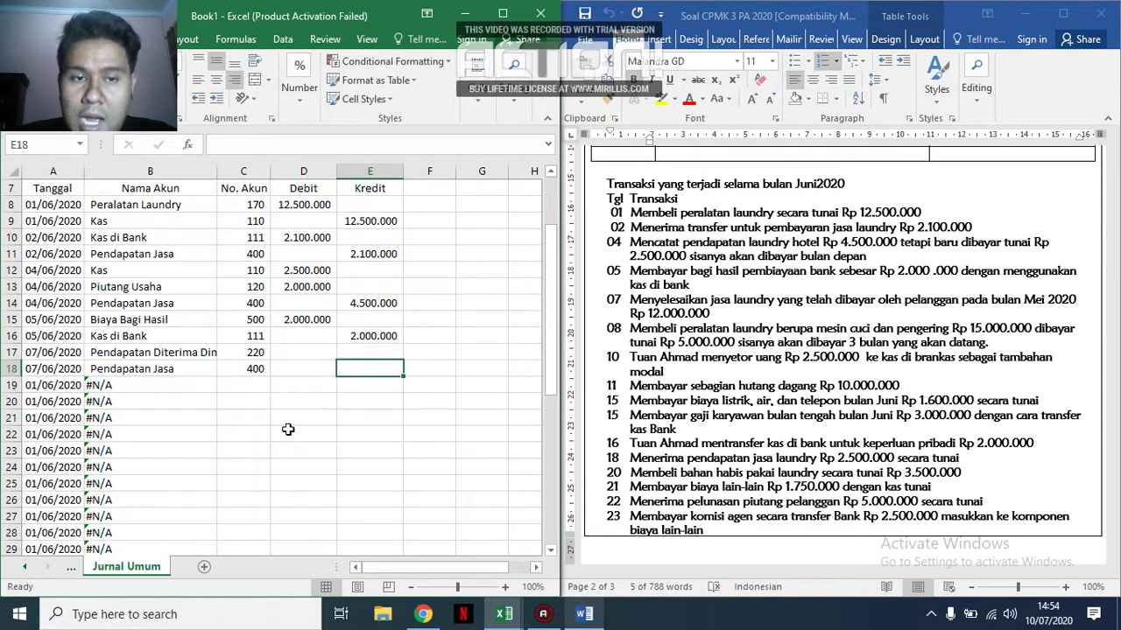
pyautogui.press('Left')
pyautogui.press('Up')
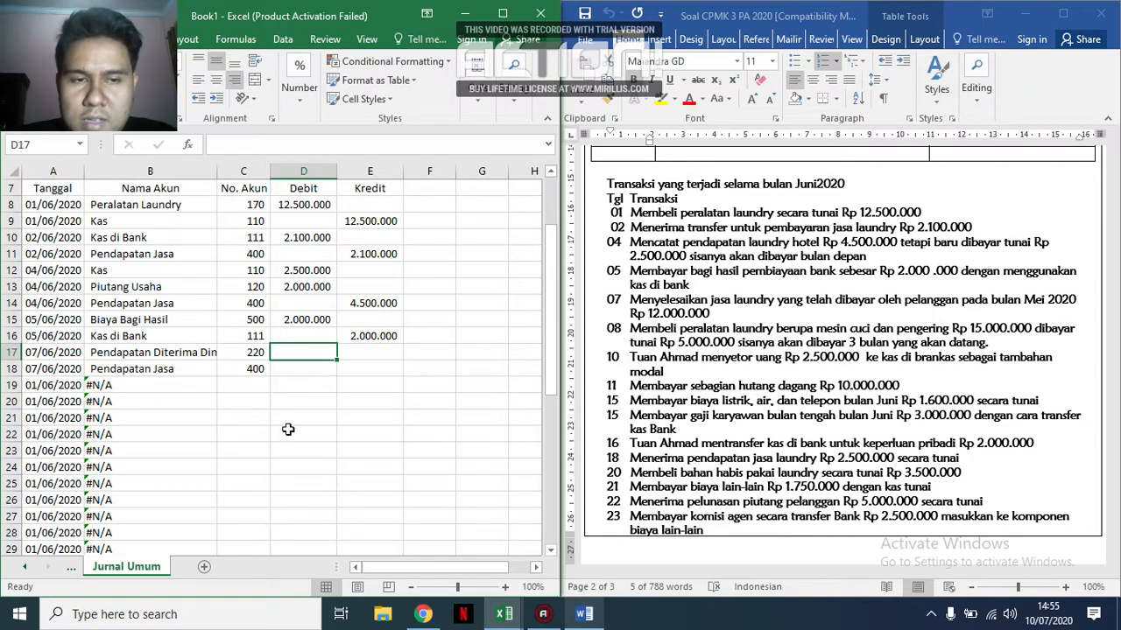
pyautogui.doubleClick(217, 169)
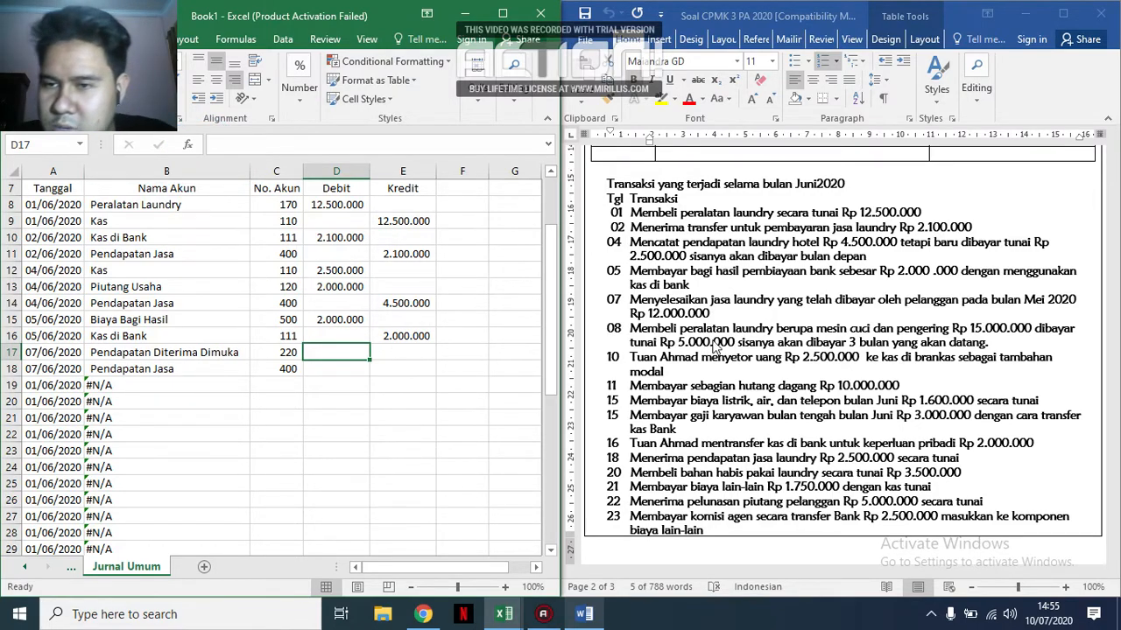
# Record the 07 June amounts: debit 12.000.000 in D17 and credit 12.000.000 in E18.
pyautogui.write('12')
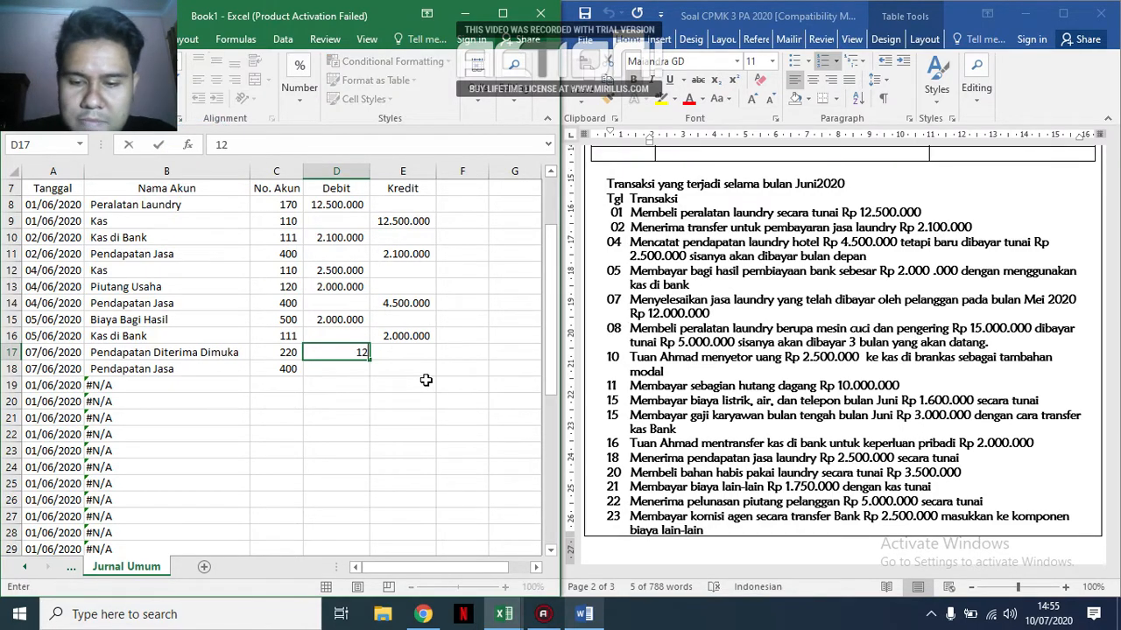
pyautogui.write('.000.000')
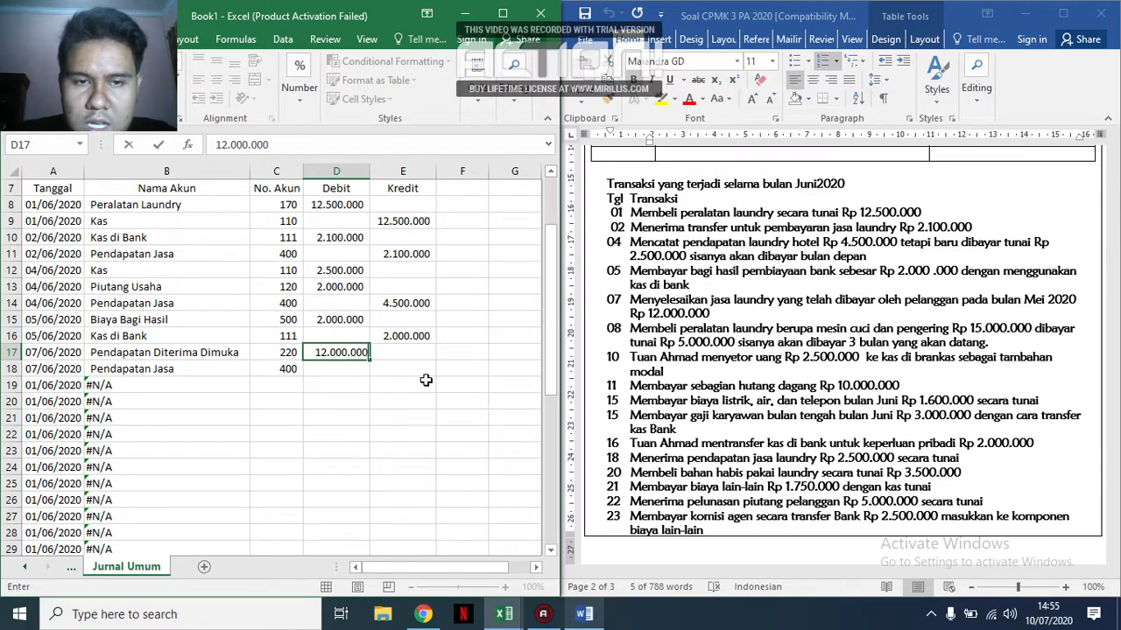
pyautogui.press('Return')
pyautogui.click(424, 373)
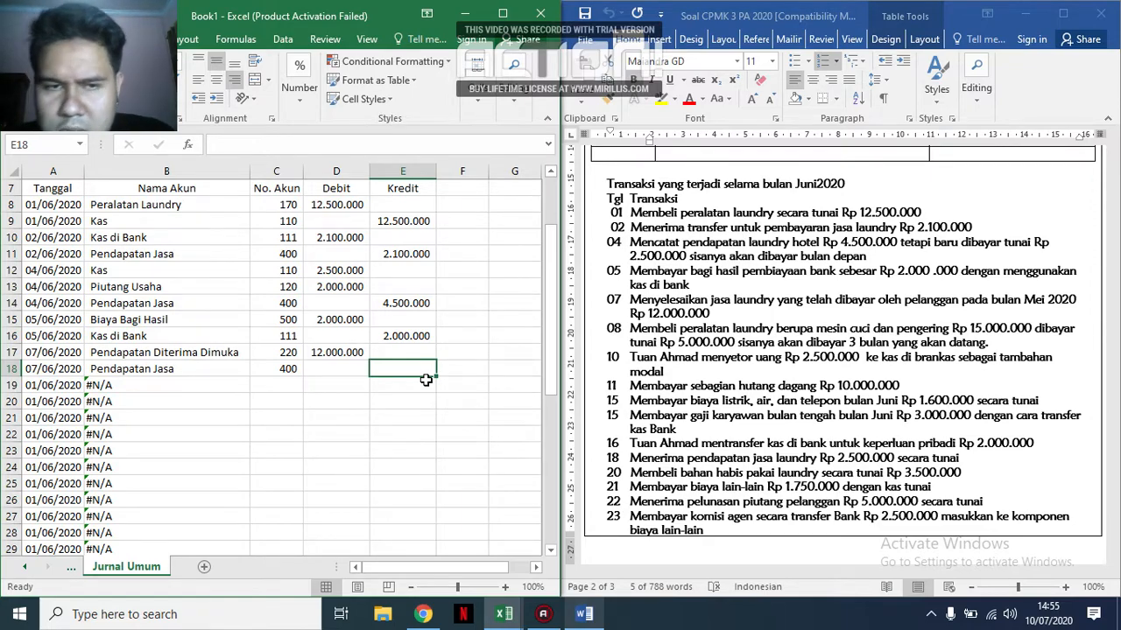
pyautogui.write('12.0')
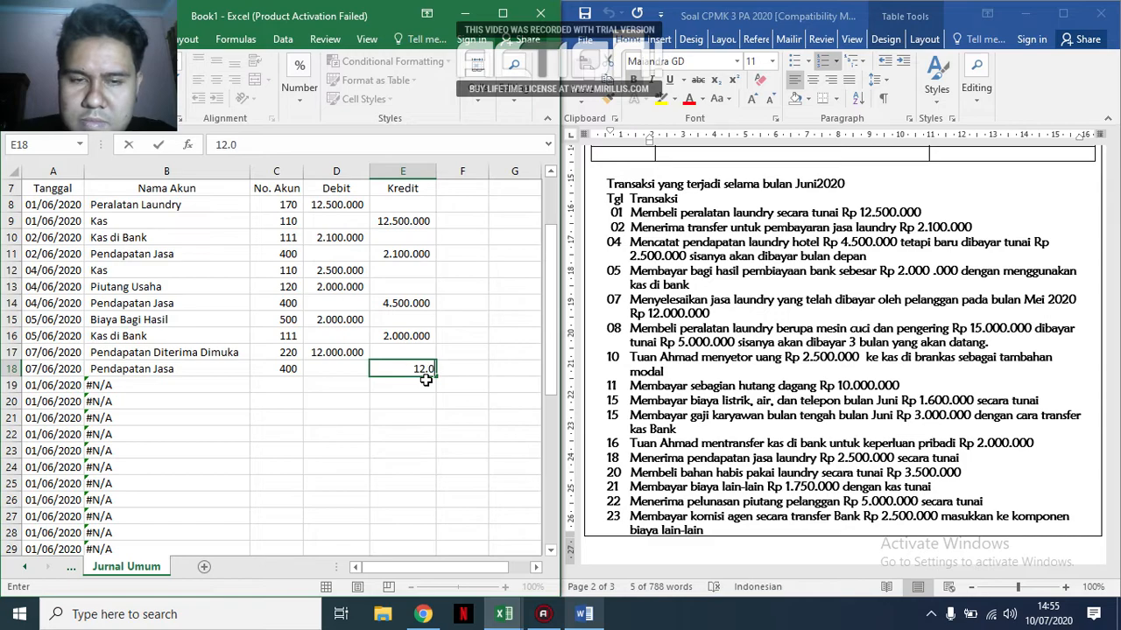
pyautogui.write('00.000')
pyautogui.press('Return')
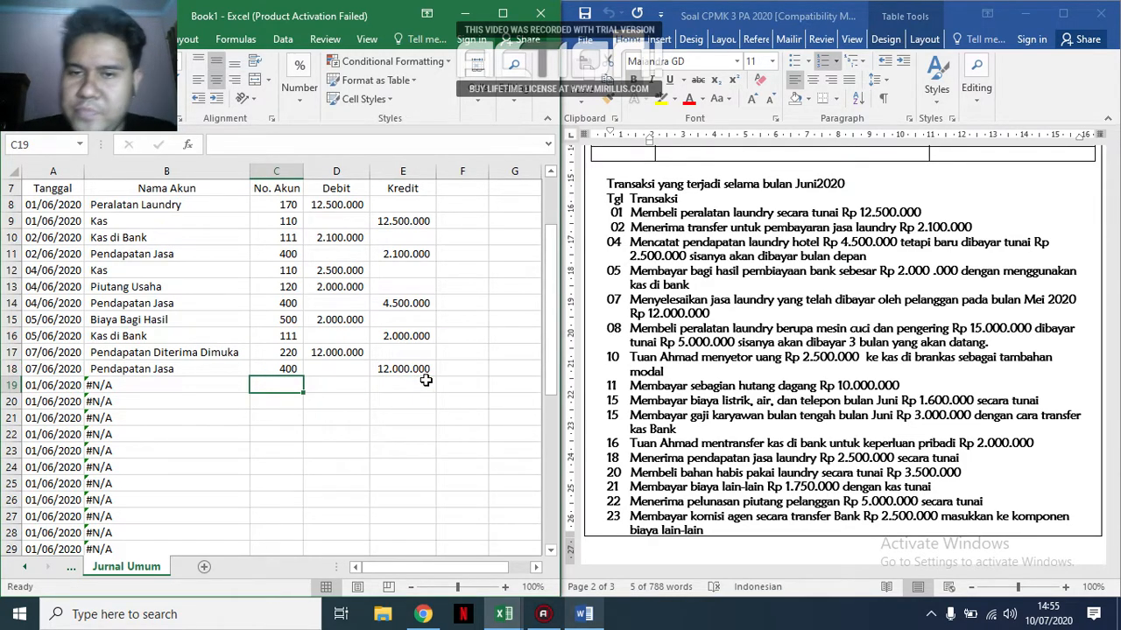
# Change the dates in A19 and A20 to 08/06/2020 for the 08 June equipment purchase.
pyautogui.doubleClick(41, 385)
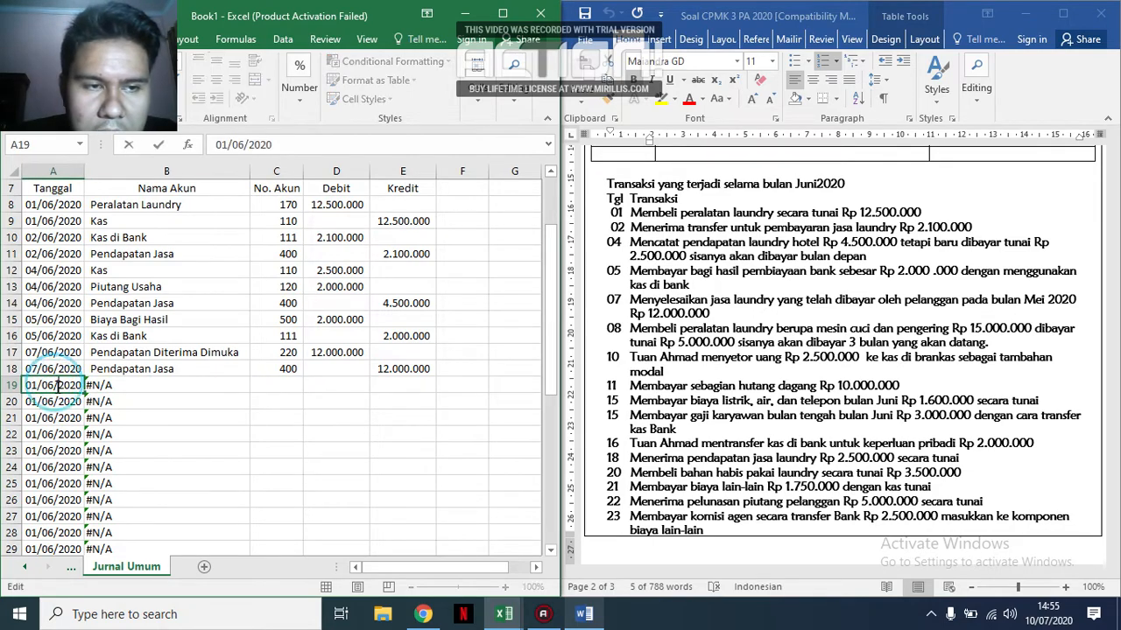
pyautogui.press('BackSpace')
pyautogui.write('8')
pyautogui.press('Return')
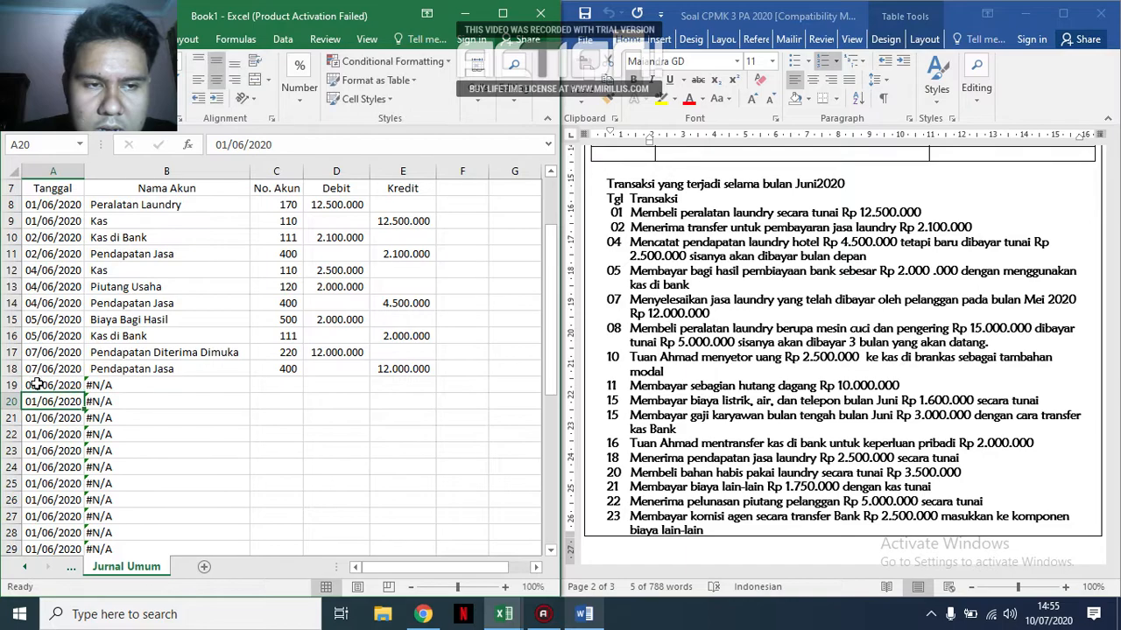
pyautogui.click(38, 385)
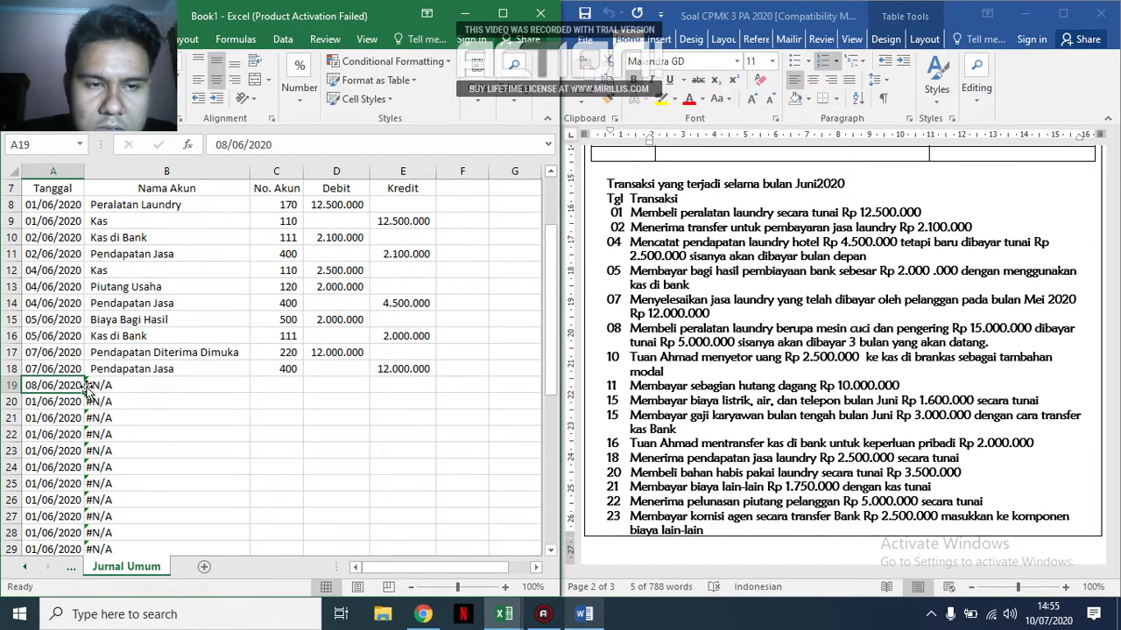
pyautogui.doubleClick(38, 402)
pyautogui.press('BackSpace')
pyautogui.write('8')
pyautogui.press('Return')
# Enter account code 170 in C19 for the 08 June equipment purchase.
pyautogui.press('Right')
pyautogui.press('Right')
pyautogui.press('Right')
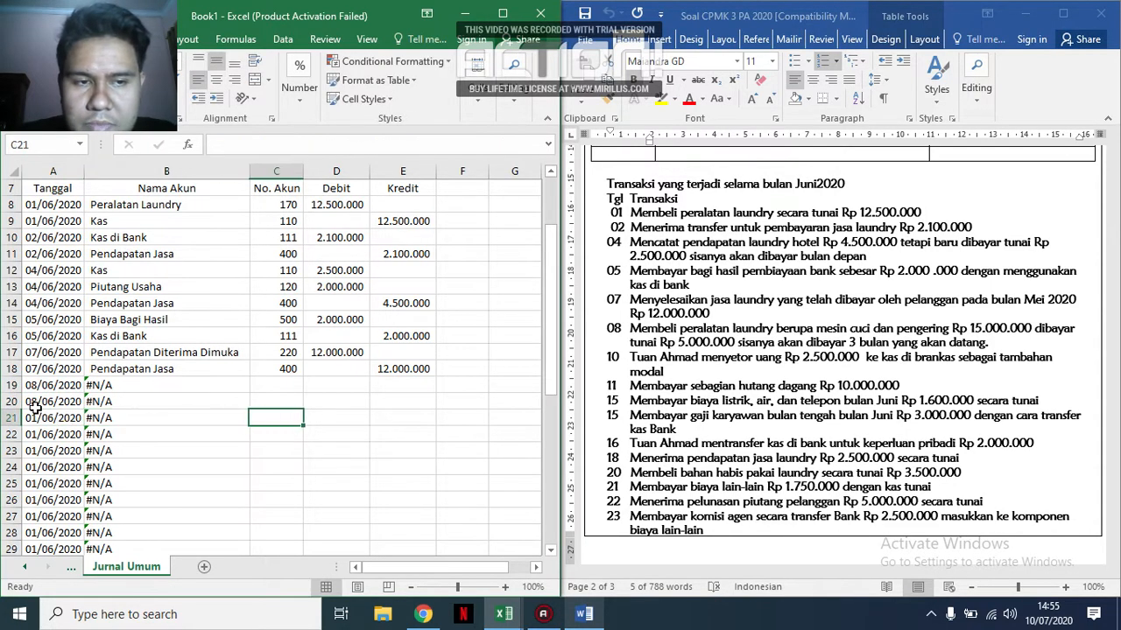
pyautogui.press('Up')
pyautogui.press('Up')
pyautogui.press('Left')
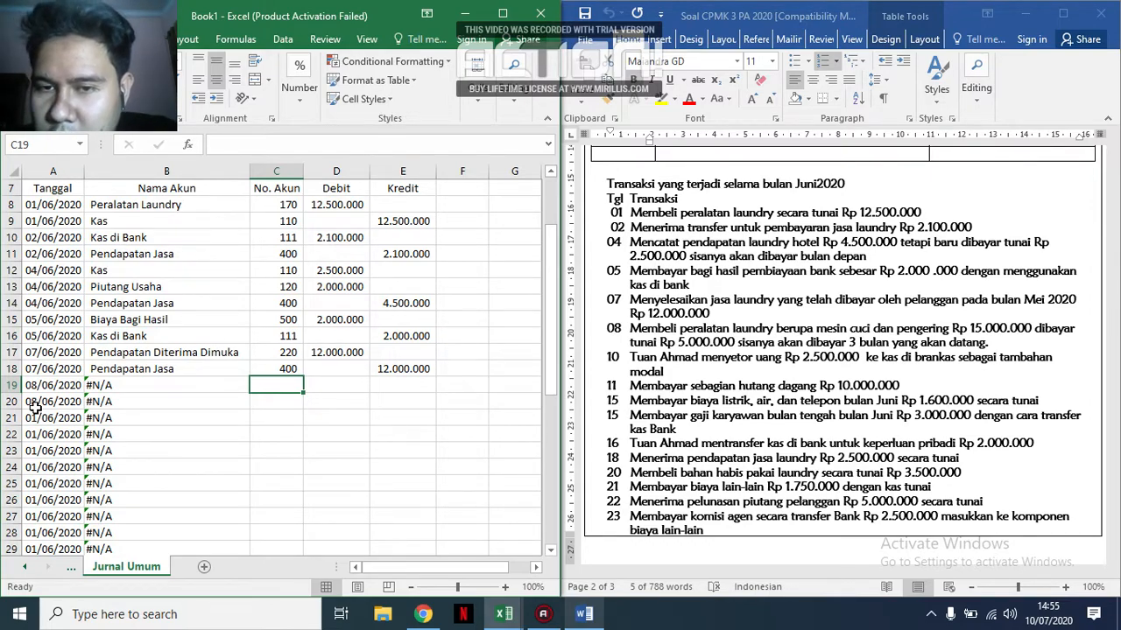
pyautogui.write('170')
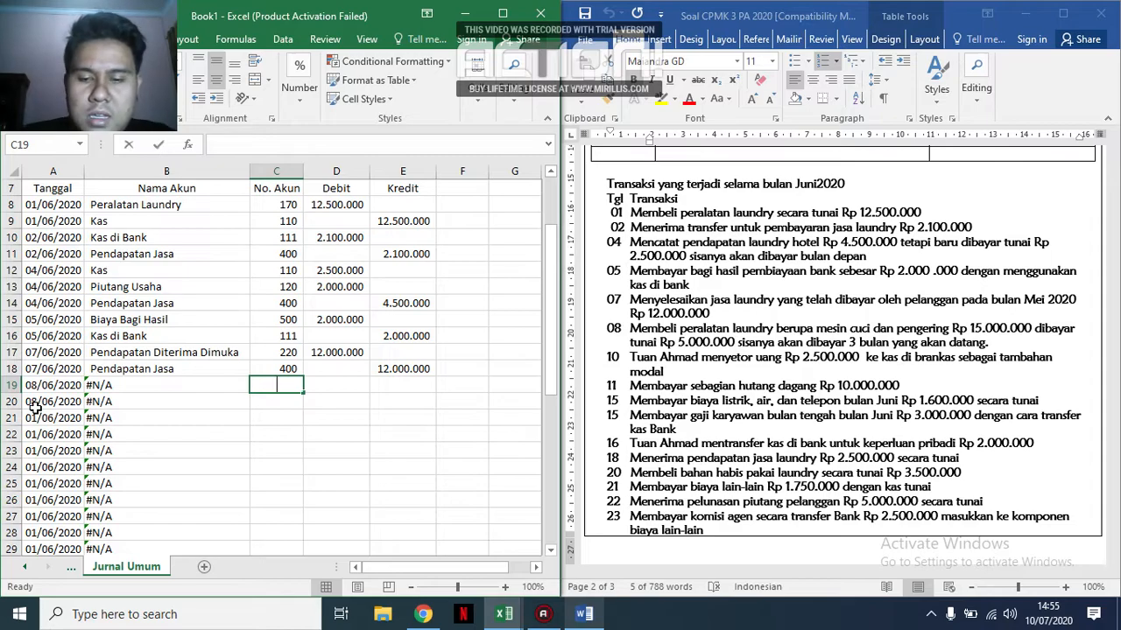
pyautogui.press('Return')
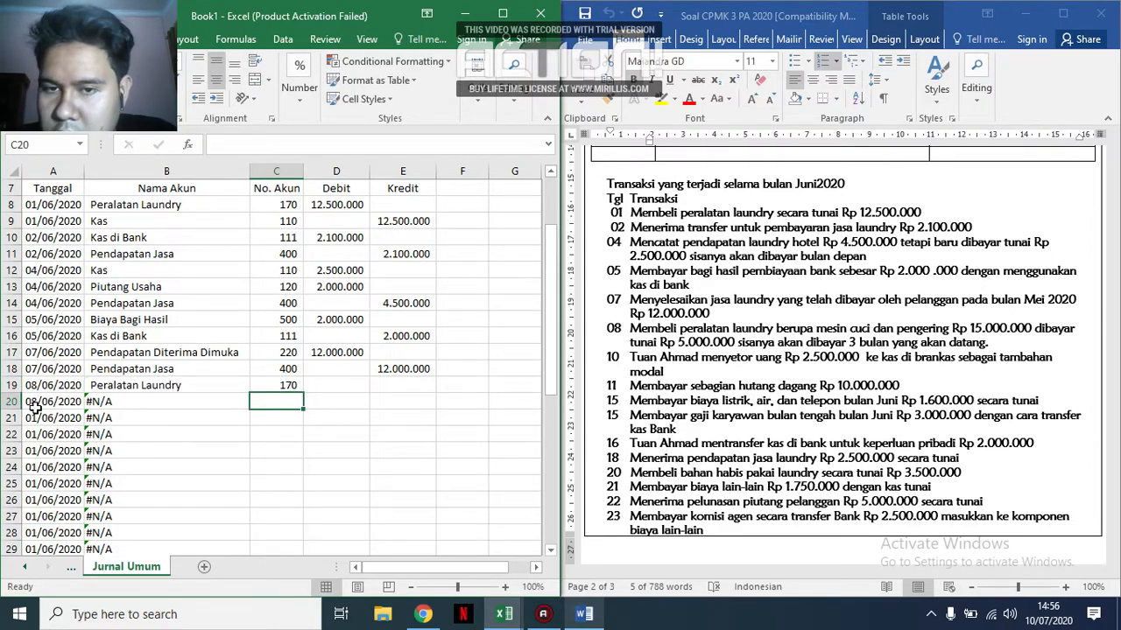
pyautogui.press('Down')
pyautogui.press('Up')
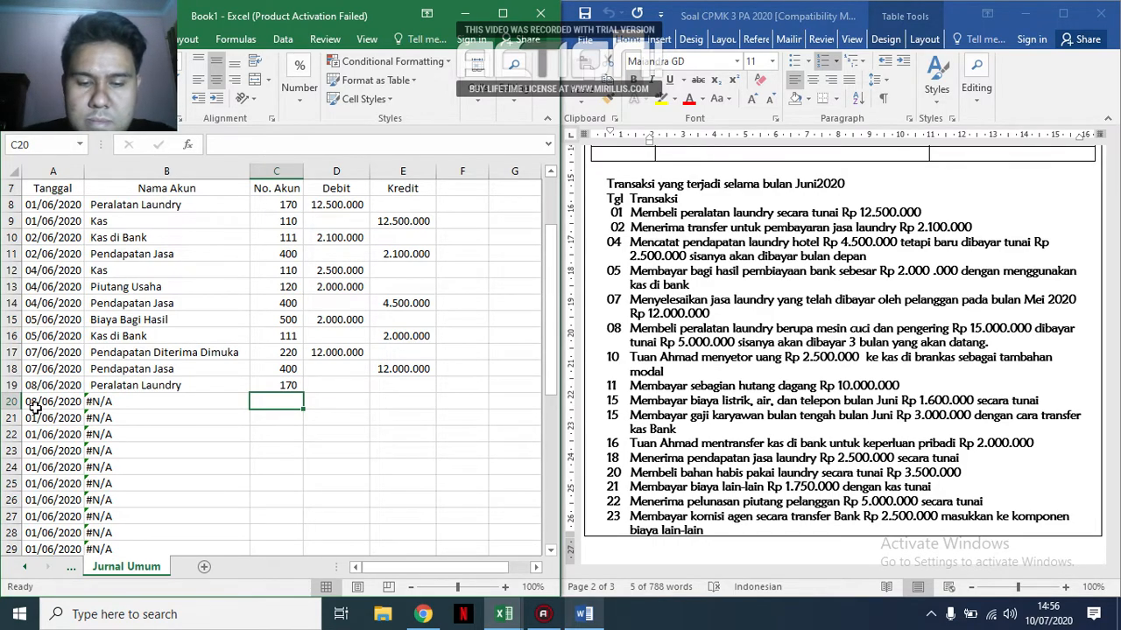
# For the 08 June purchase, enter account code 110 in C20, debit 15.000.000 in D19 and credit 5.000.000 in E20.
pyautogui.write('110')
pyautogui.press('Tab')
pyautogui.press('Up')
pyautogui.write('15.000.000')
pyautogui.press('Tab')
pyautogui.press('Down')
pyautogui.write('5.00')
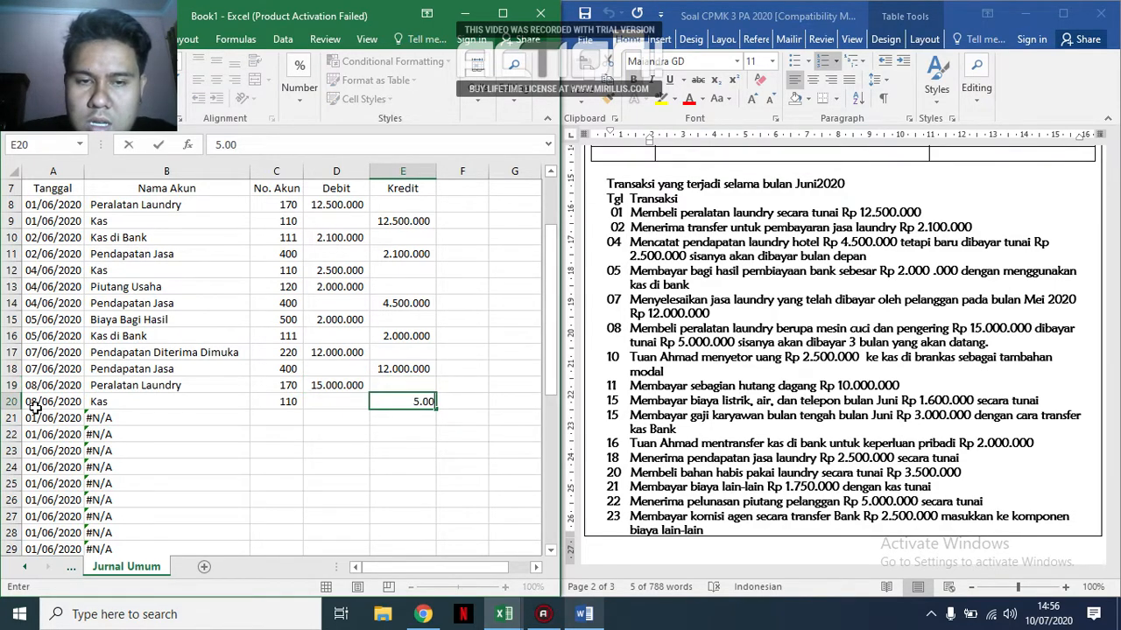
pyautogui.write('0.000')
pyautogui.press('Return')
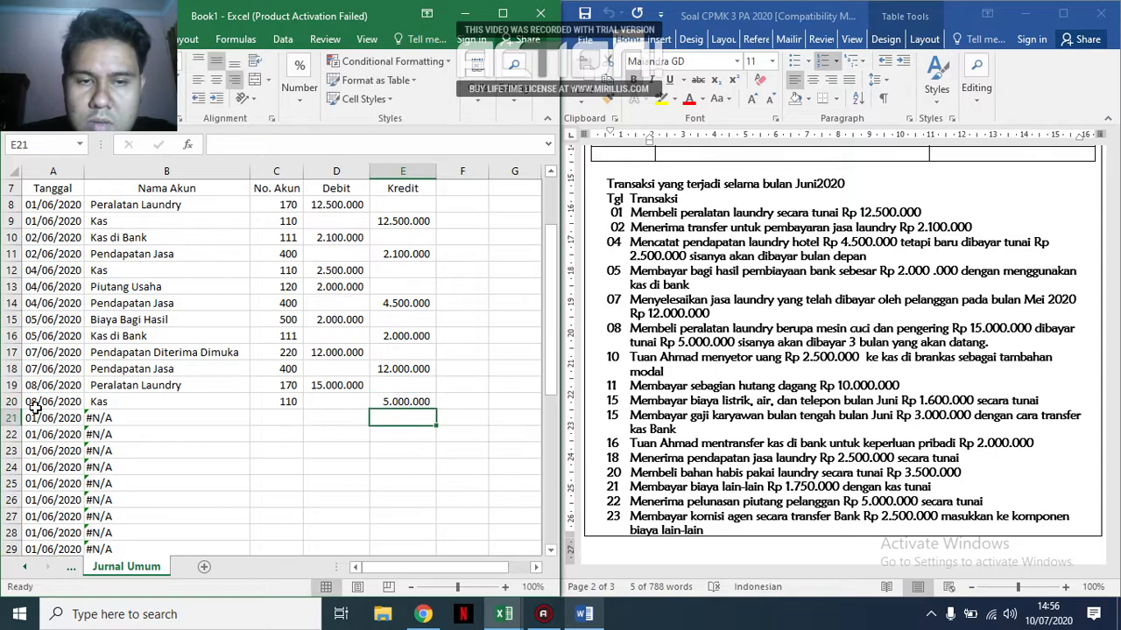
# Try account codes 201 and 200 in C21 for the unpaid part of the 08 June purchase.
pyautogui.press('Left')
pyautogui.press('Left')
pyautogui.write('21')
pyautogui.press('BackSpace')
pyautogui.write('01')
pyautogui.press('Return')
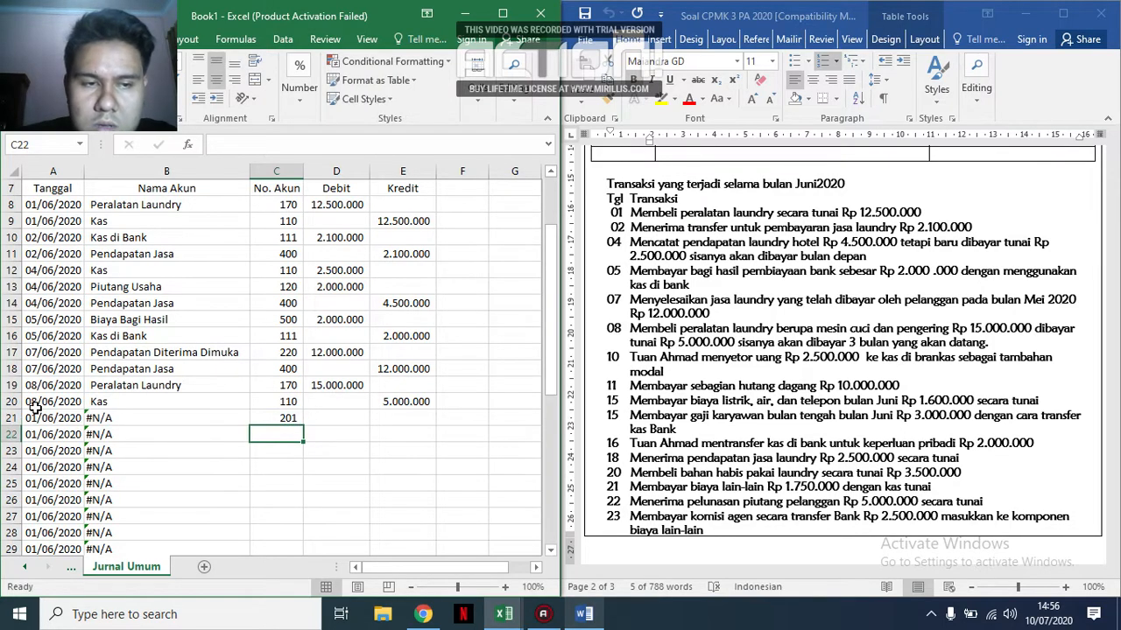
pyautogui.press('Up')
pyautogui.write('200')
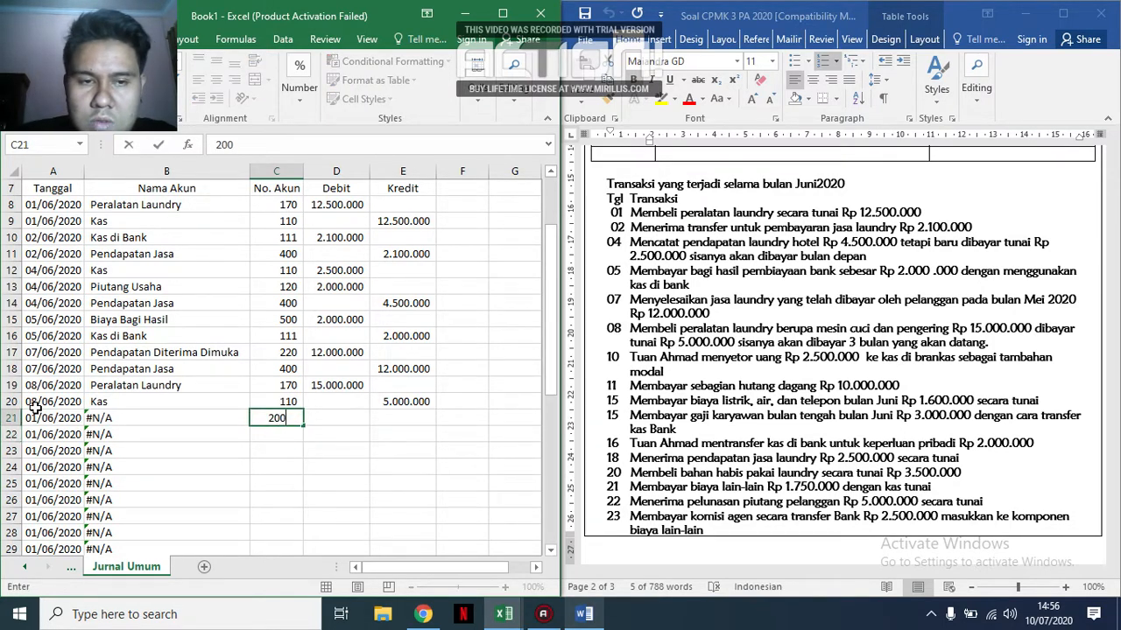
pyautogui.press('Return')
pyautogui.press('Up')
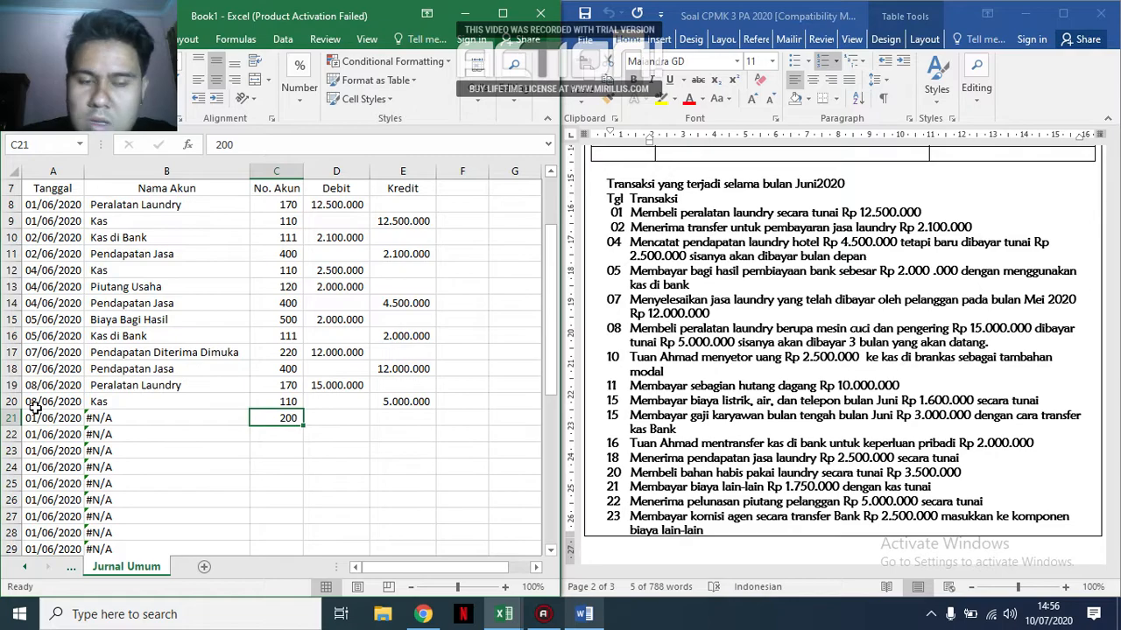
# Enter account code 210 in C21 and credit 10.00.000 in E21 for the unpaid part of the equipment purchase.
pyautogui.write('210')
pyautogui.hotkey('ctrl', 'Return')
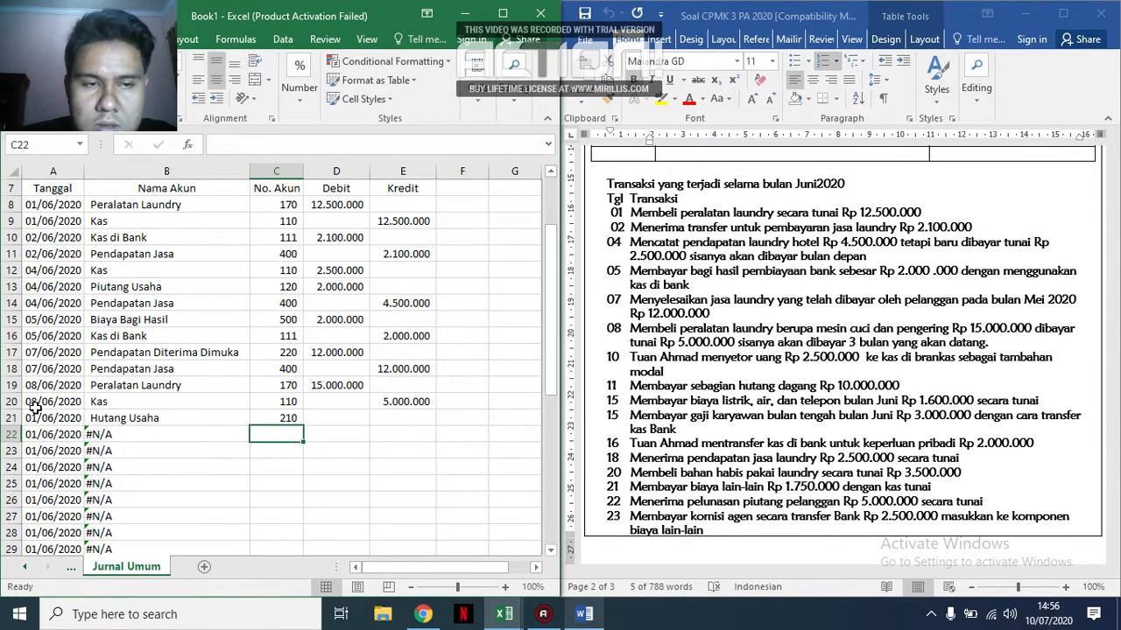
pyautogui.press('Right')
pyautogui.press('Right')
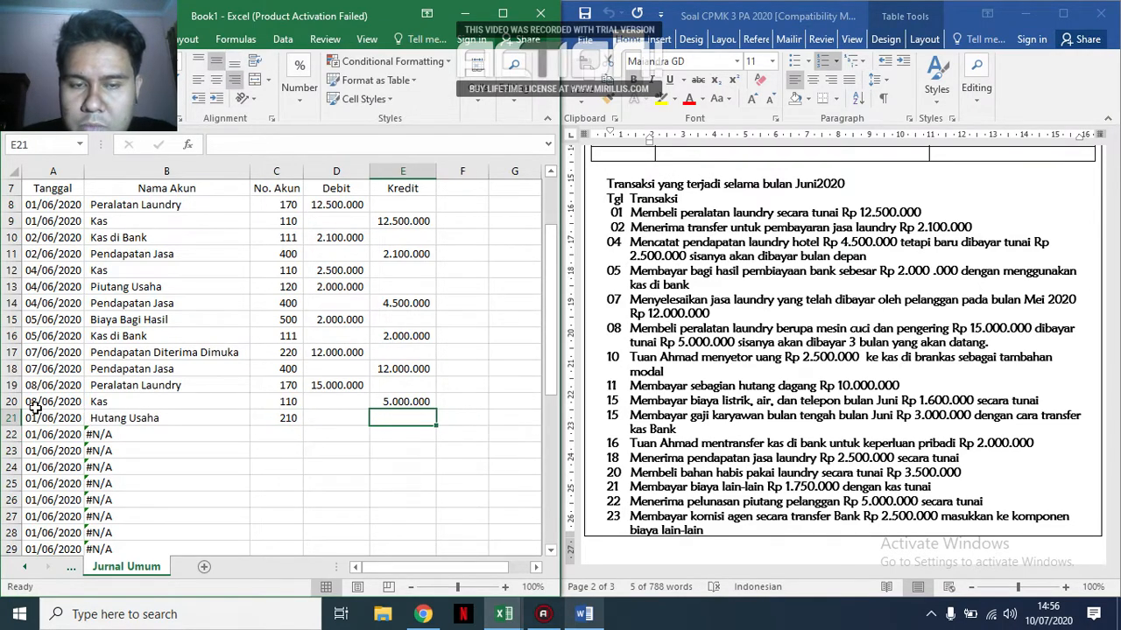
pyautogui.write('10.00.000')
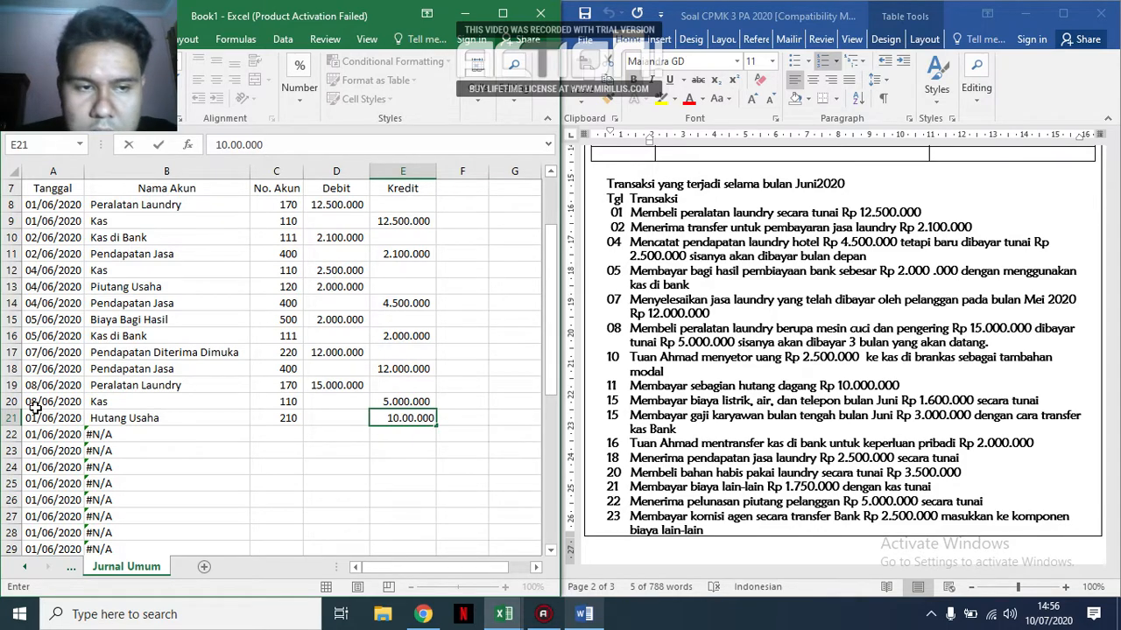
pyautogui.click(335, 386)
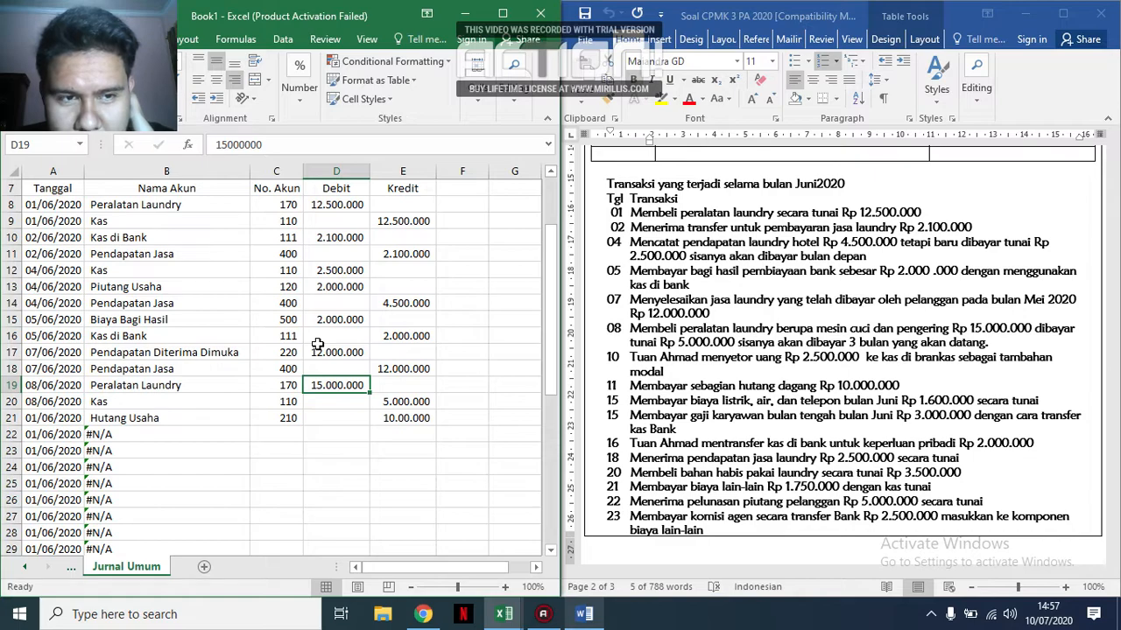
pyautogui.click(326, 419)
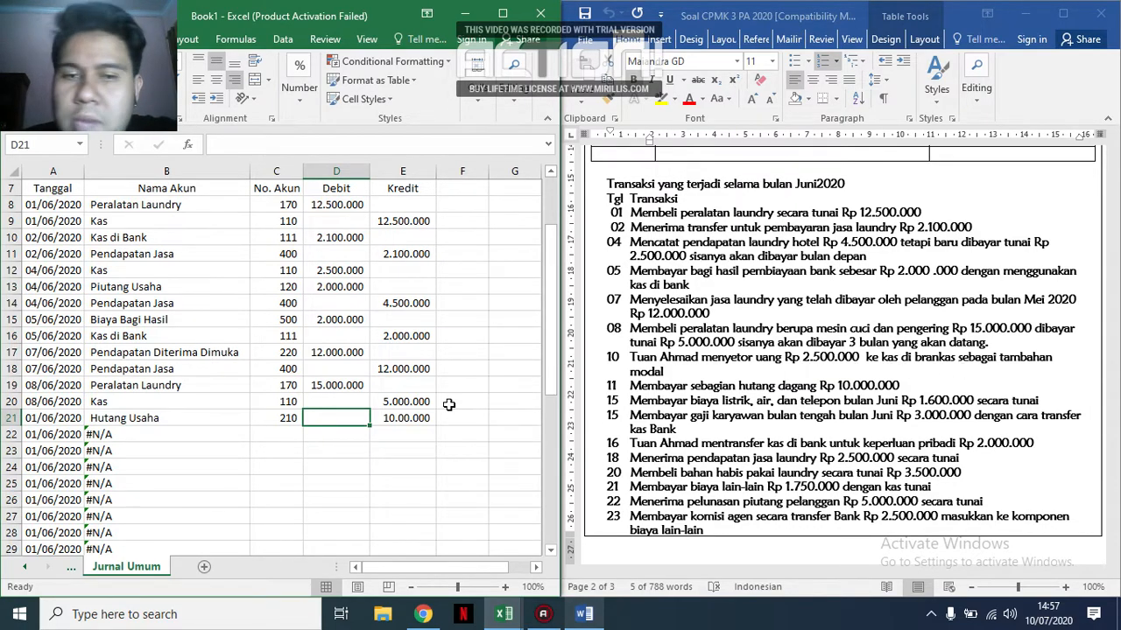
# Enter account codes 110 in C22 and 300 in C23 for the 10 June capital deposit.
pyautogui.click(280, 433)
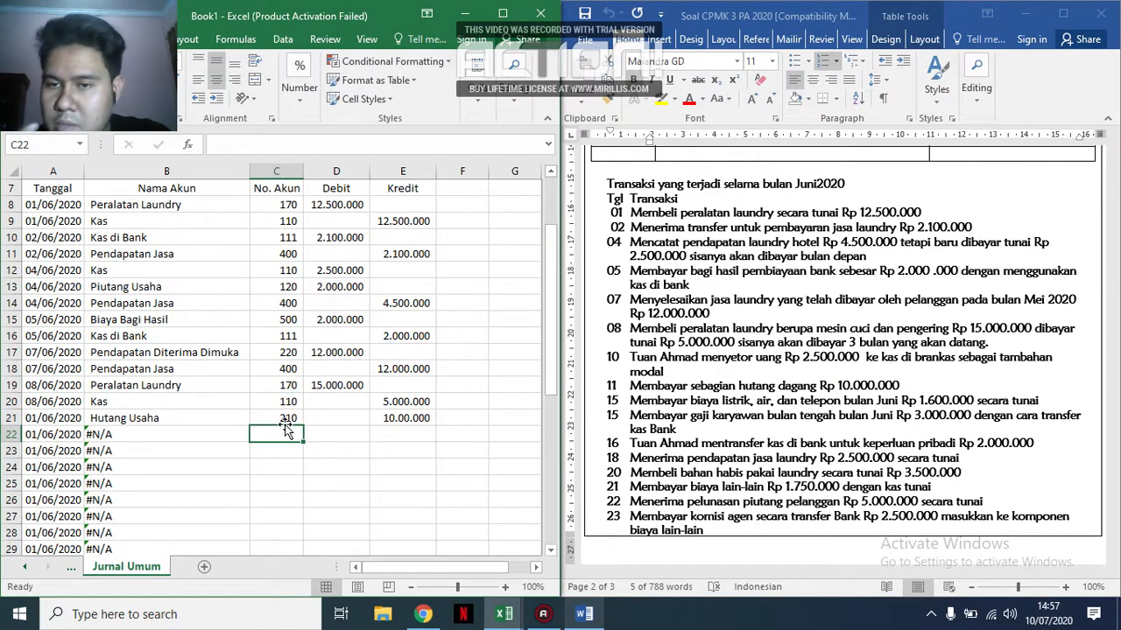
pyautogui.write('110')
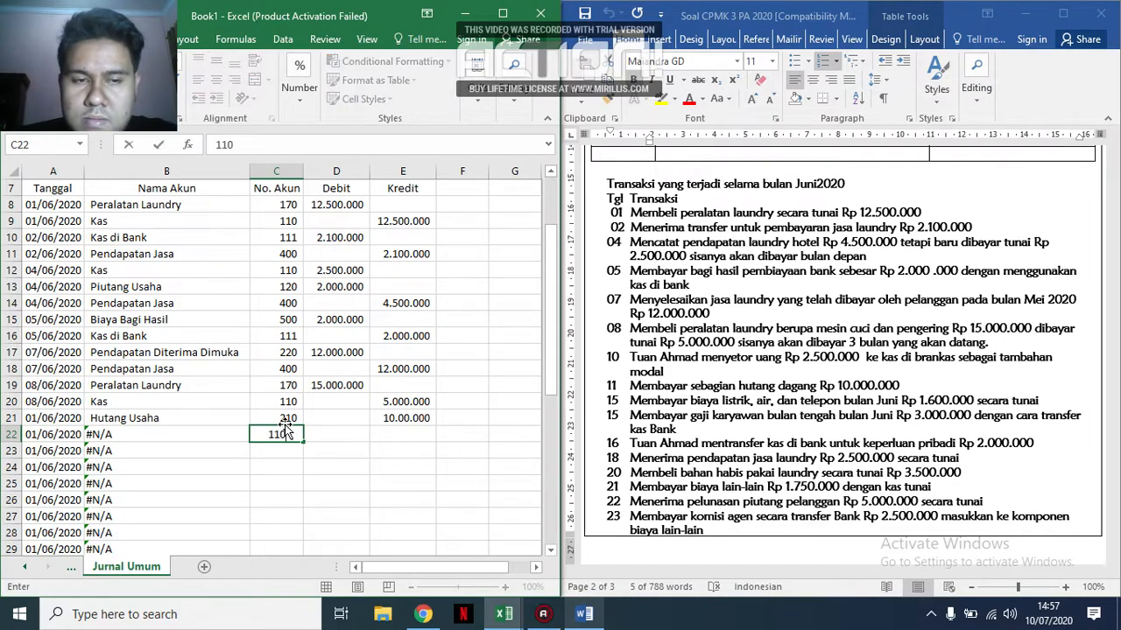
pyautogui.press('Return')
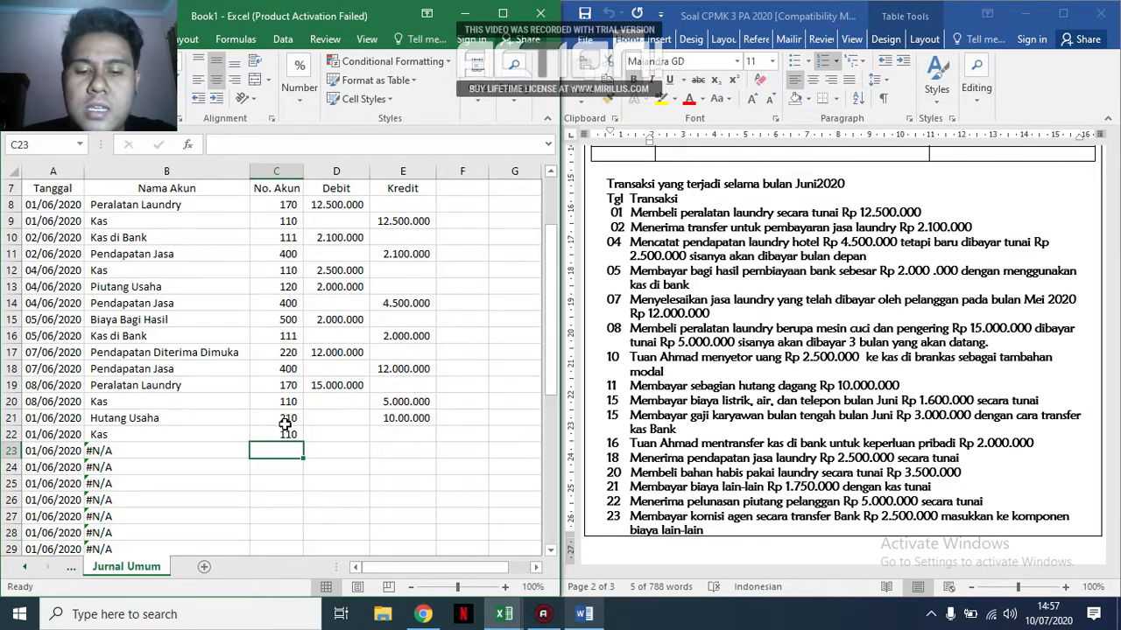
pyautogui.write('300')
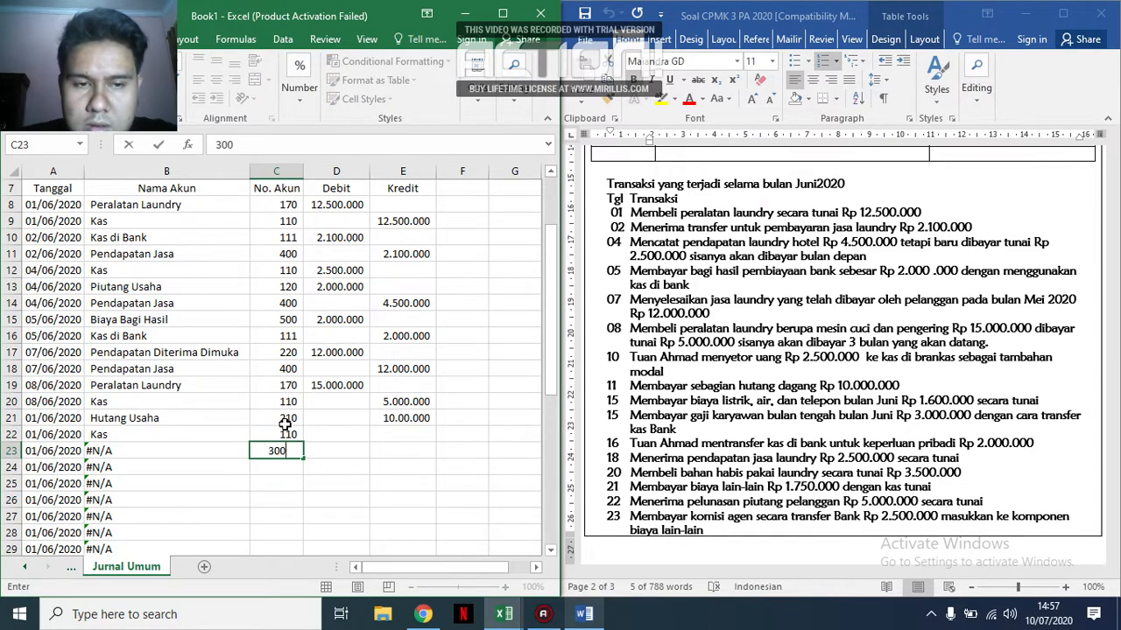
pyautogui.press('Return')
# Record the 10 June capital deposit amounts: debit 2.500.000 in D22 and credit 2.500.000 in E23.
pyautogui.press('Right')
pyautogui.press('Up')
pyautogui.press('Up')
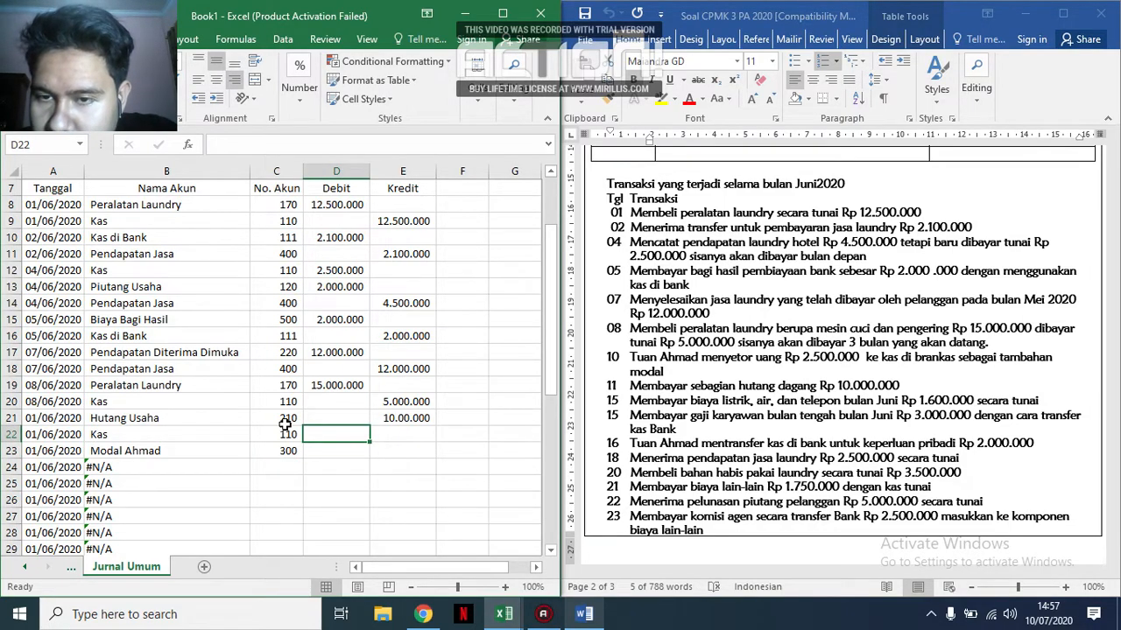
pyautogui.write('2.500.000')
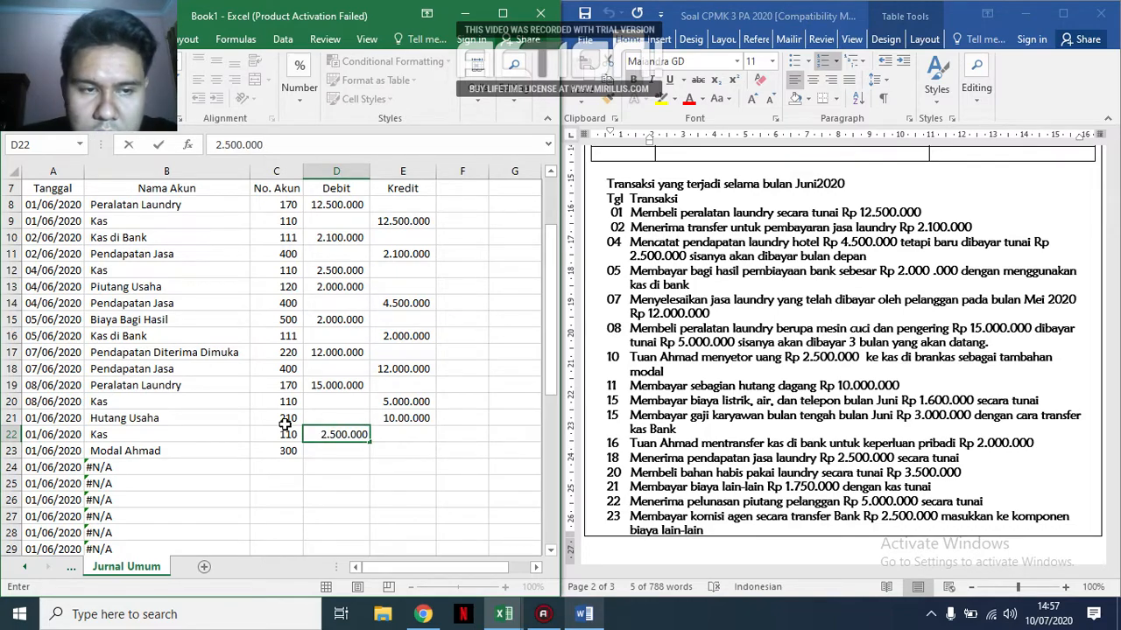
pyautogui.press('Return')
pyautogui.press('Right')
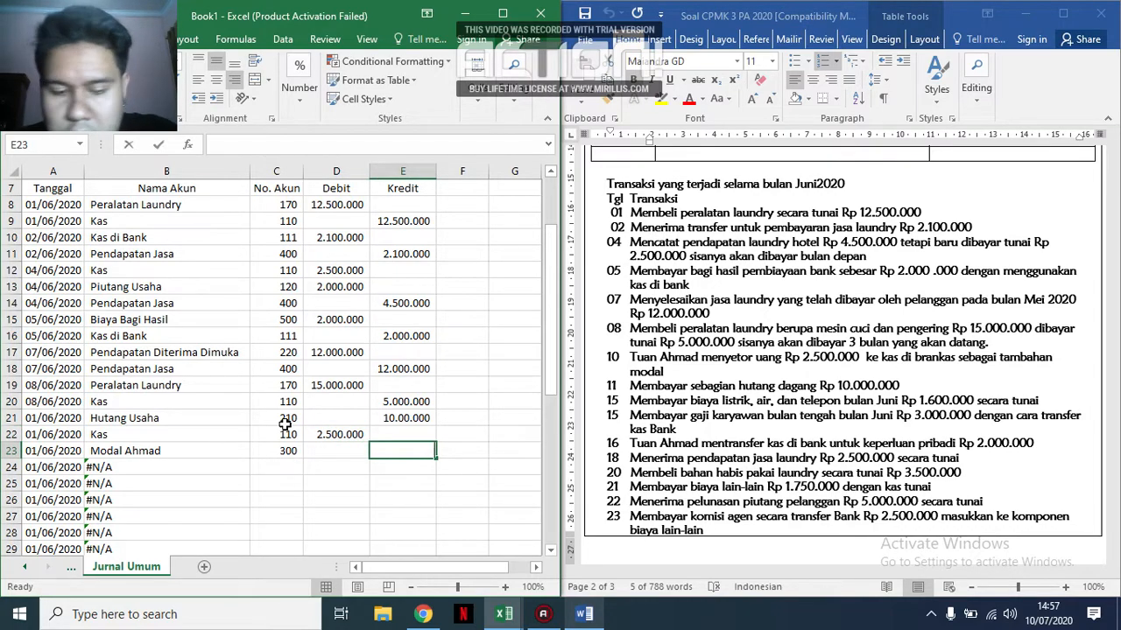
pyautogui.write('2.500.000')
pyautogui.press('Return')
# Enter account codes 210 in C24 and 110 in C25 for the 11 June trade debt payment.
pyautogui.press('Left')
pyautogui.press('Left')
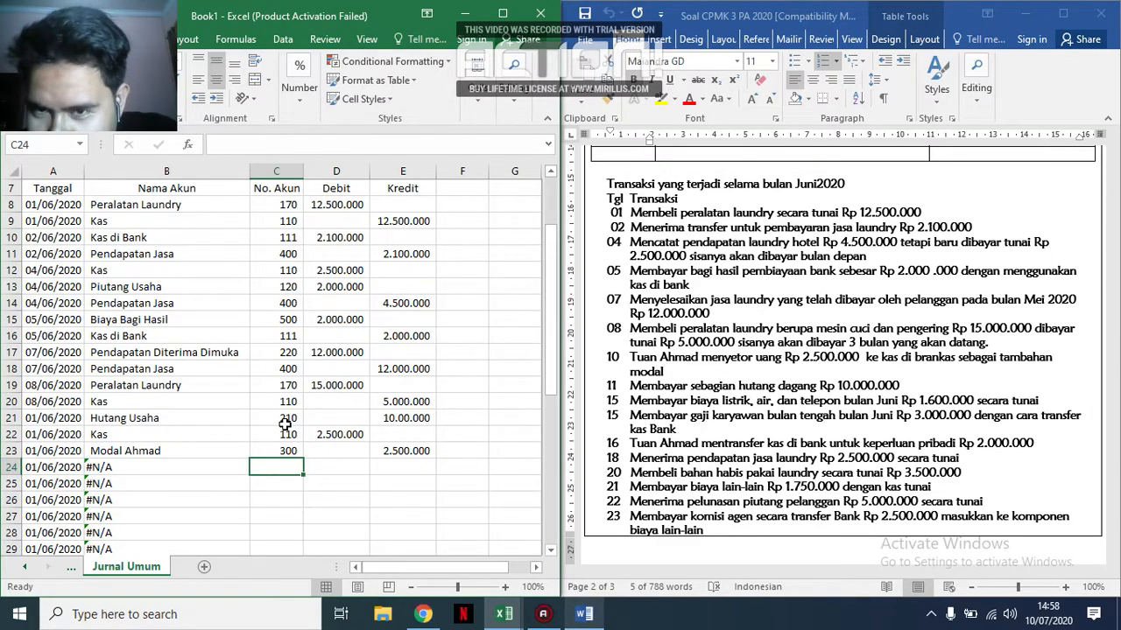
pyautogui.press('Up')
pyautogui.press('Down')
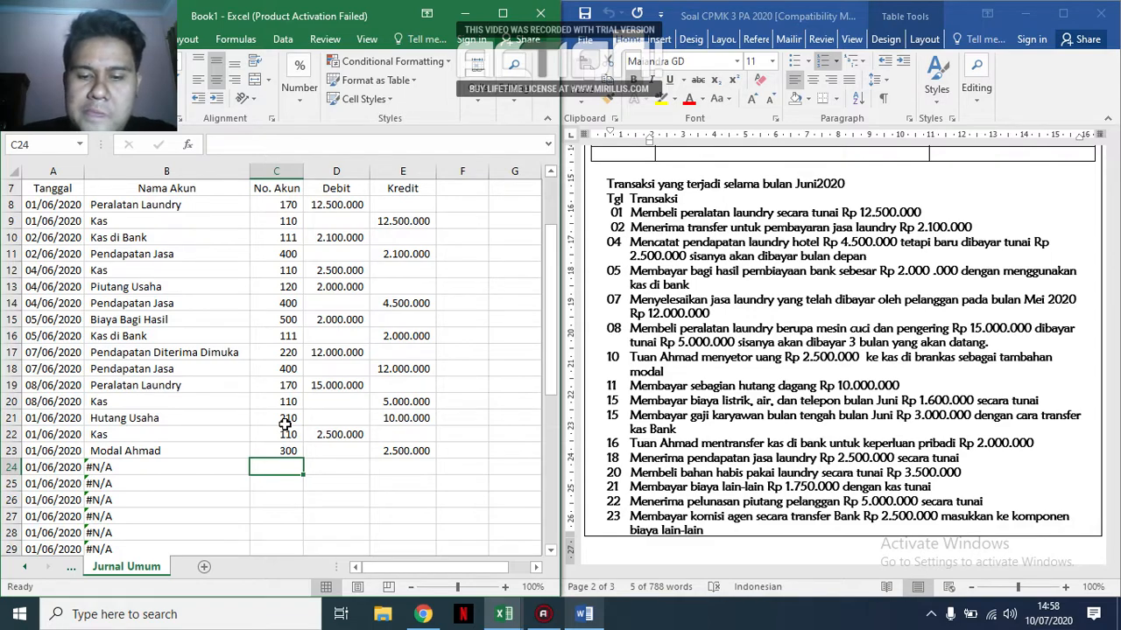
pyautogui.write('2')
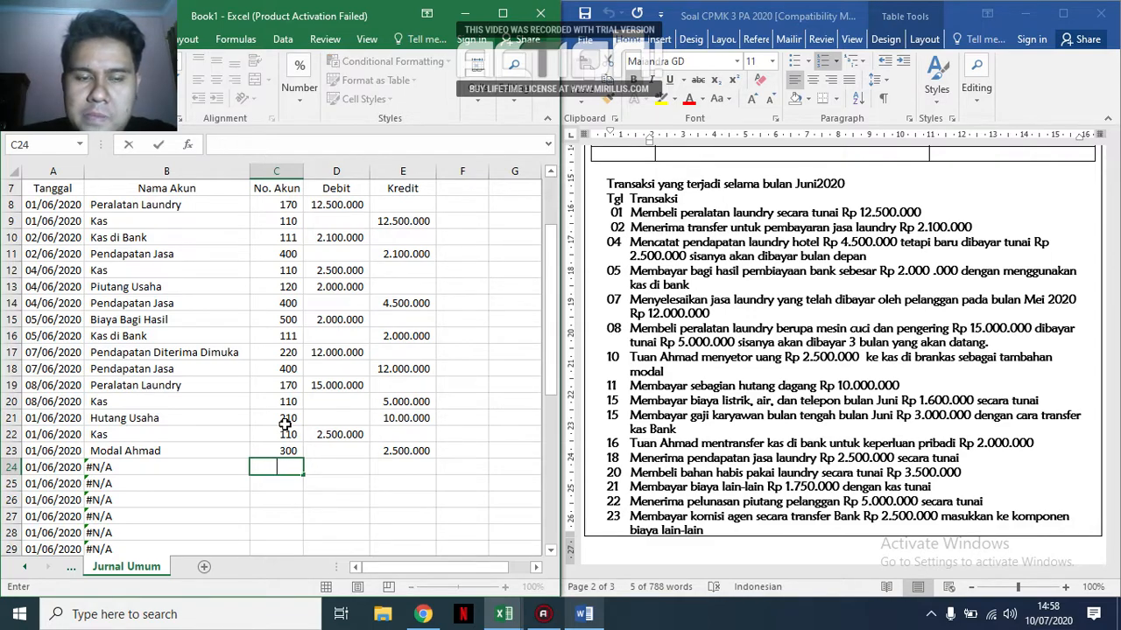
pyautogui.write('10')
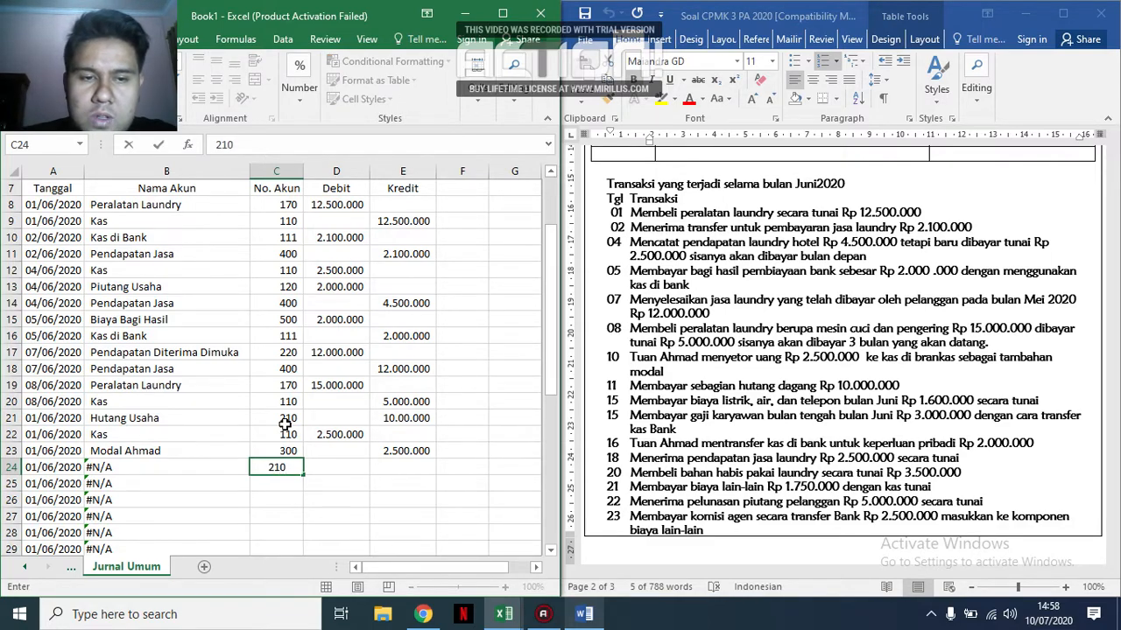
pyautogui.press('Return')
pyautogui.write('110')
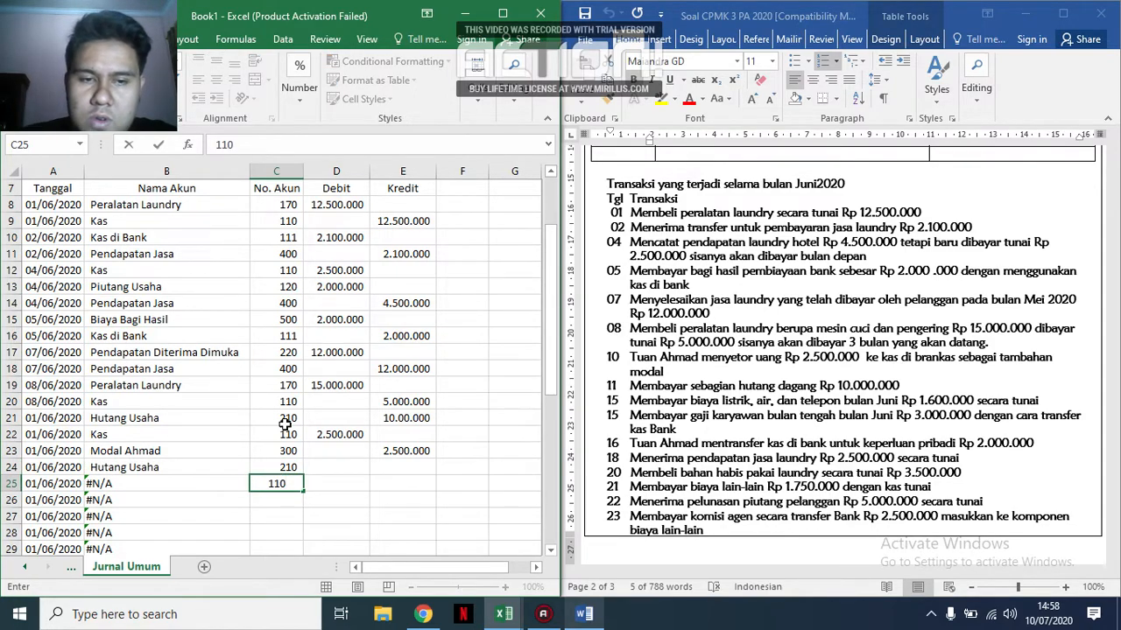
pyautogui.press('Tab')
# Record the 11 June payment amounts: debit 10.000.000 in D24 and credit 10.000.000 in E25.
pyautogui.press('Up')
pyautogui.write('10.000.000')
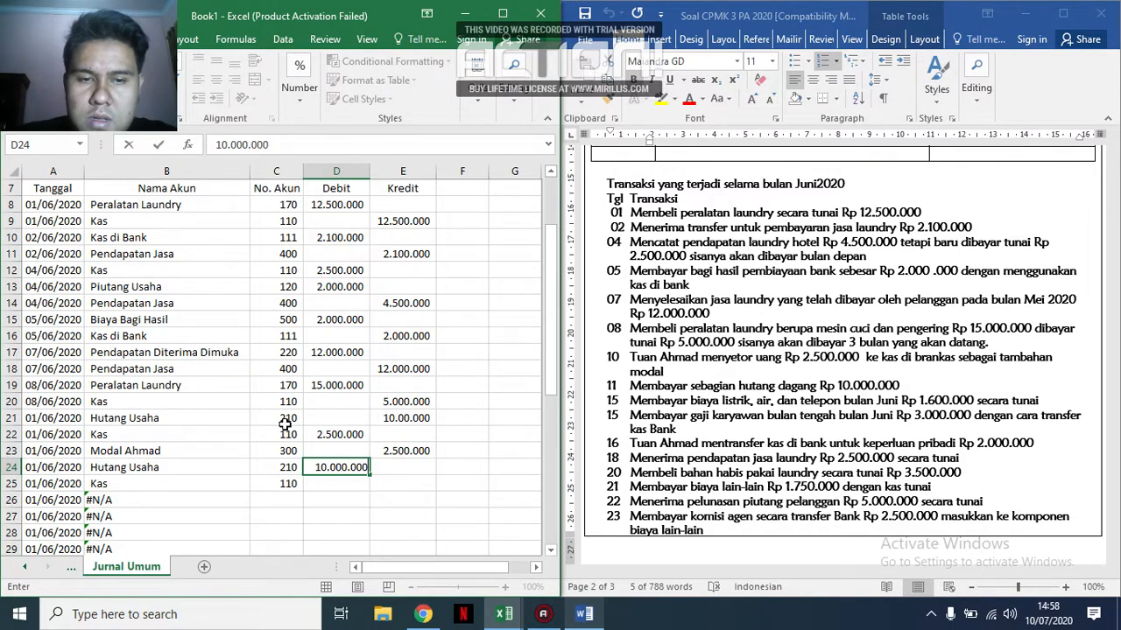
pyautogui.press('Tab')
pyautogui.press('Down')
pyautogui.write('10.000.000')
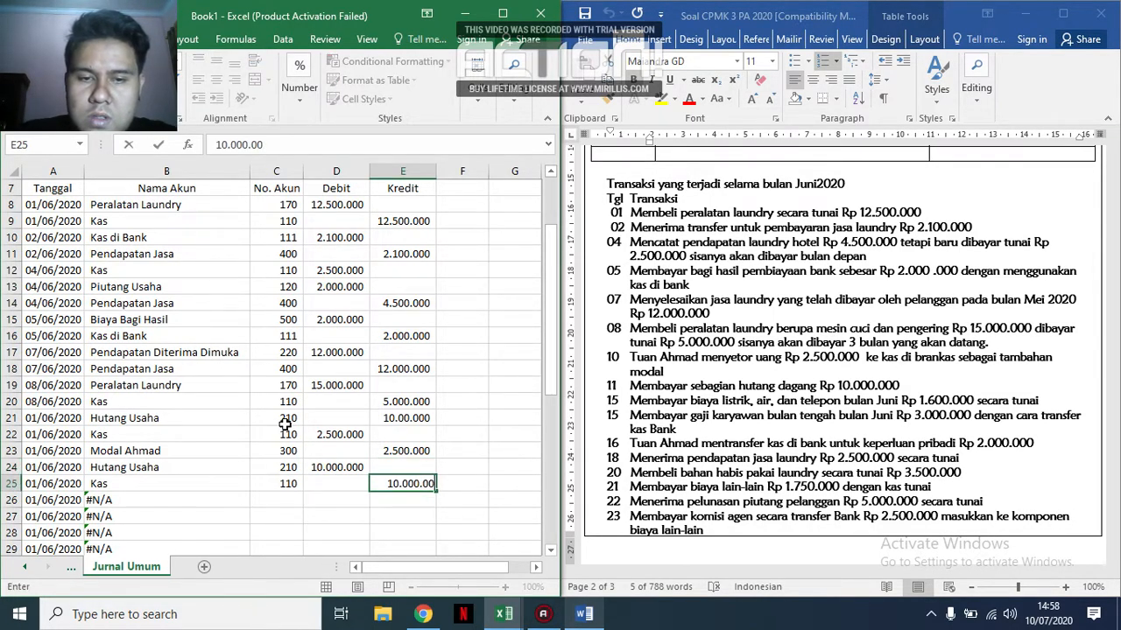
pyautogui.press('Return')
# Look up the utilities expense code in the Account dan Saldo Awal sheet and enter 502 in C26 of Jurnal Umum.
pyautogui.press('Left')
pyautogui.press('Left')
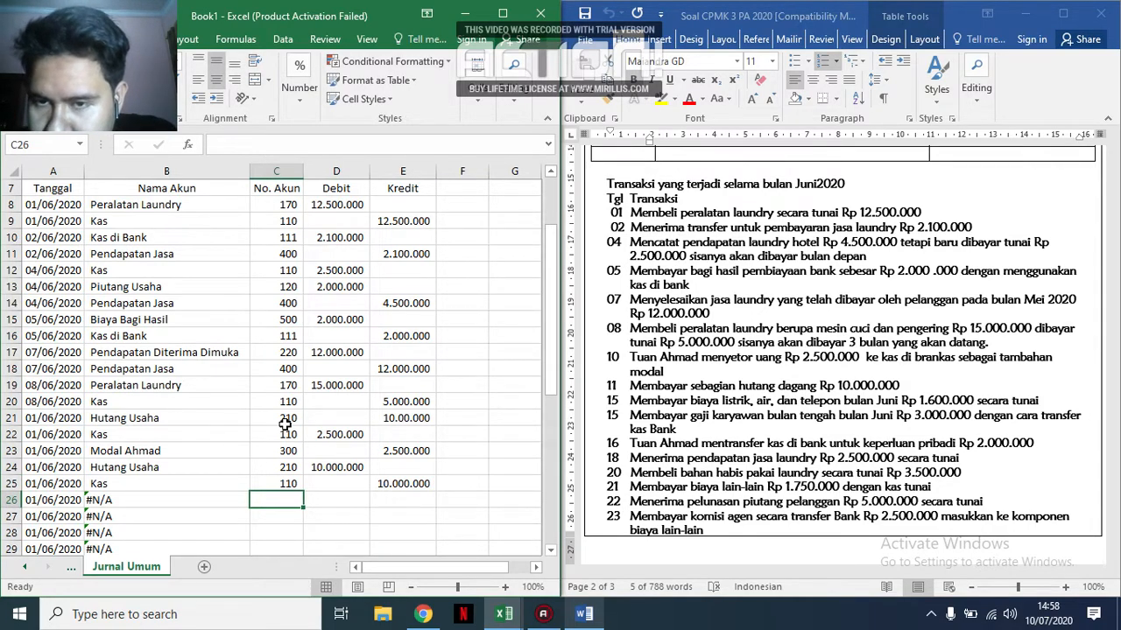
pyautogui.scroll(-1, 751, 465)
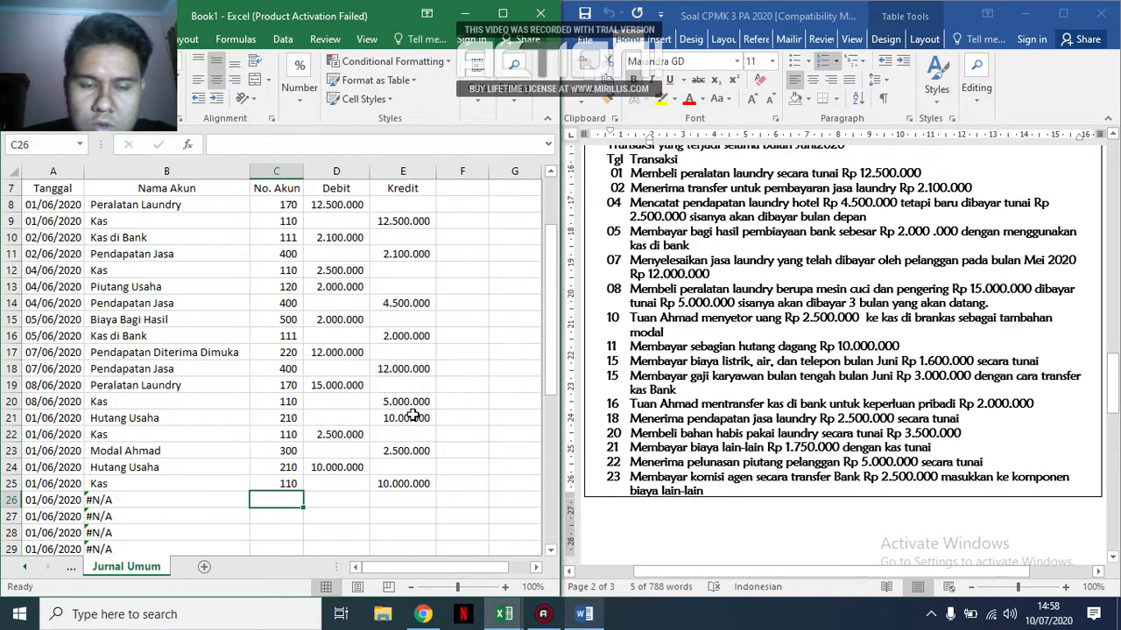
pyautogui.click(67, 571)
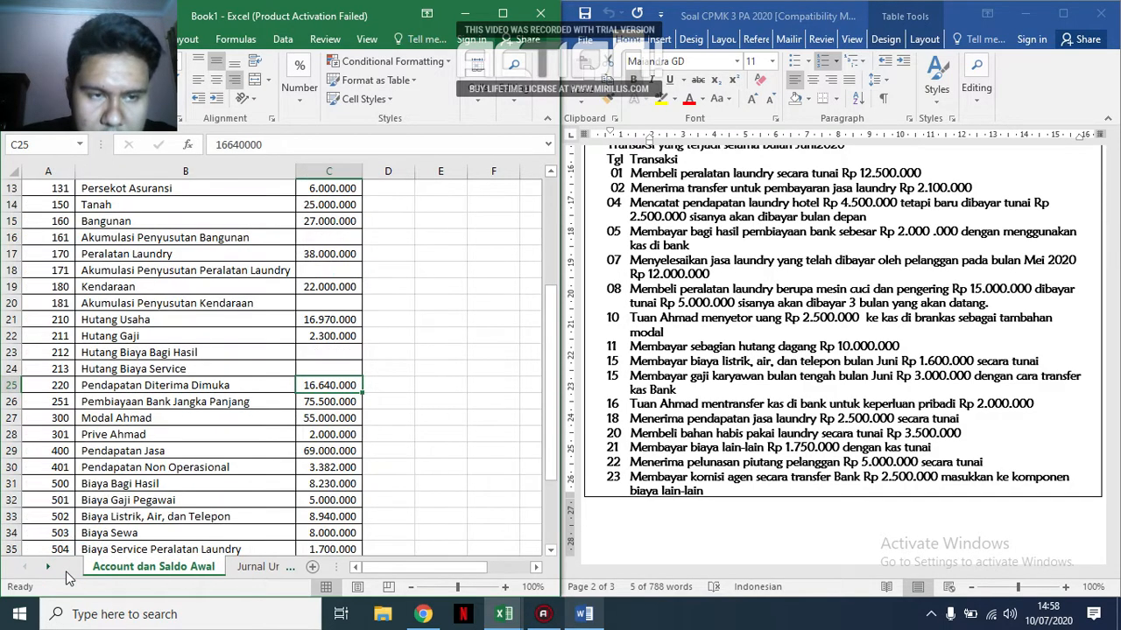
pyautogui.scroll(-2, 122, 420)
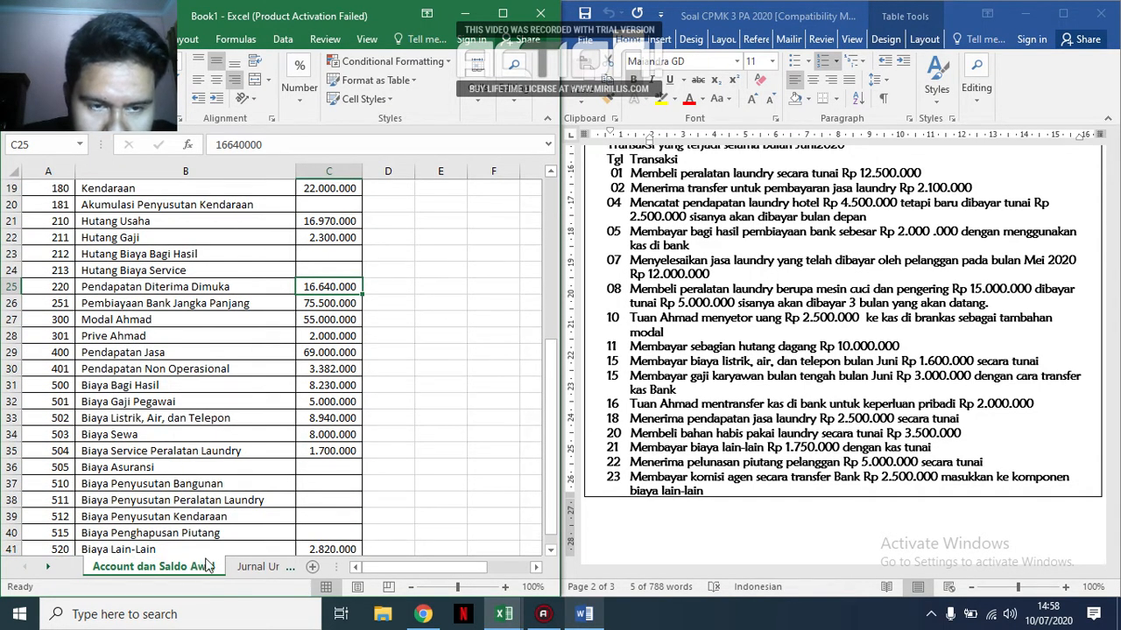
pyautogui.click(258, 567)
pyautogui.write('502')
pyautogui.press('Tab')
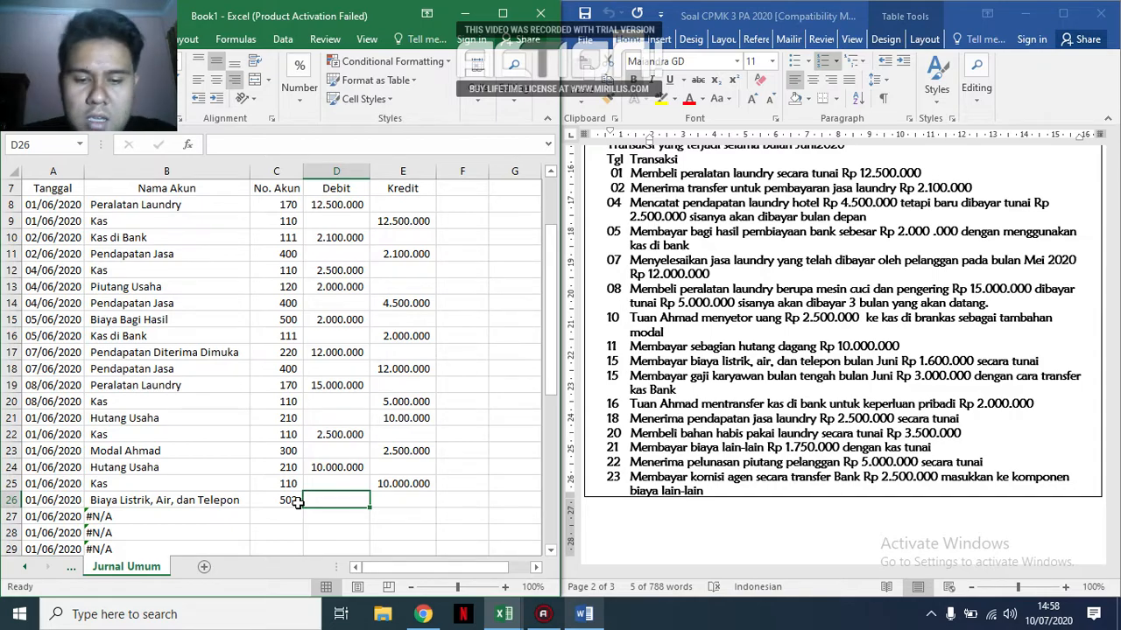
# Complete the 15 June utilities entry with debit 1.600.000 in D26, account code 110 in C27 and credit 1.600.000 in E27.
pyautogui.write('1.600')
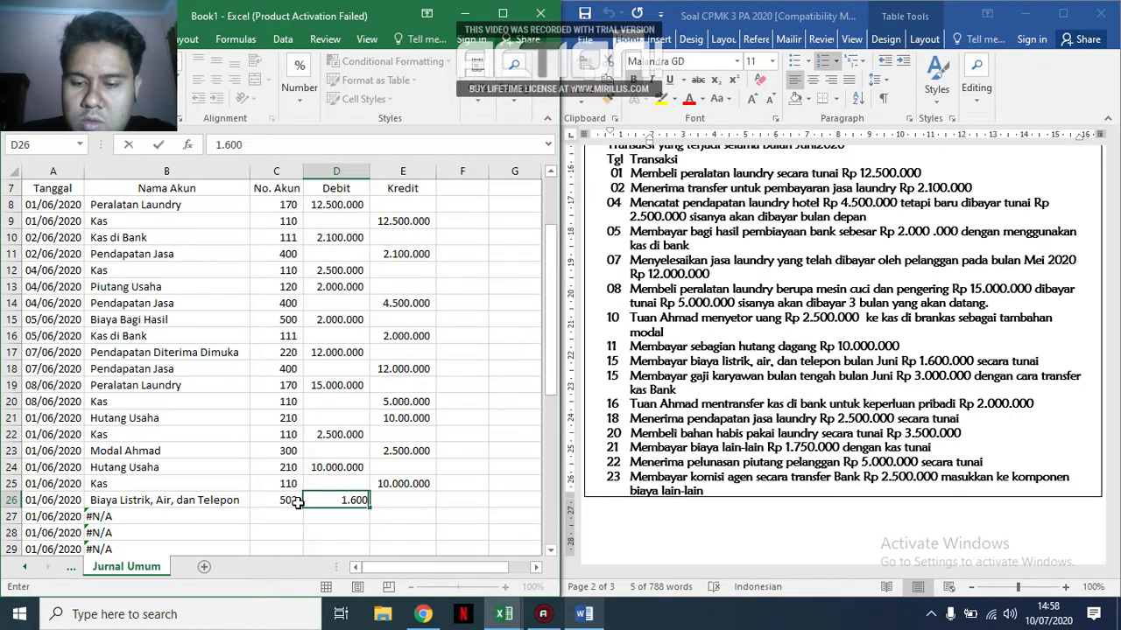
pyautogui.write('.000')
pyautogui.press('Return')
pyautogui.write('110')
pyautogui.press('Tab')
pyautogui.press('Tab')
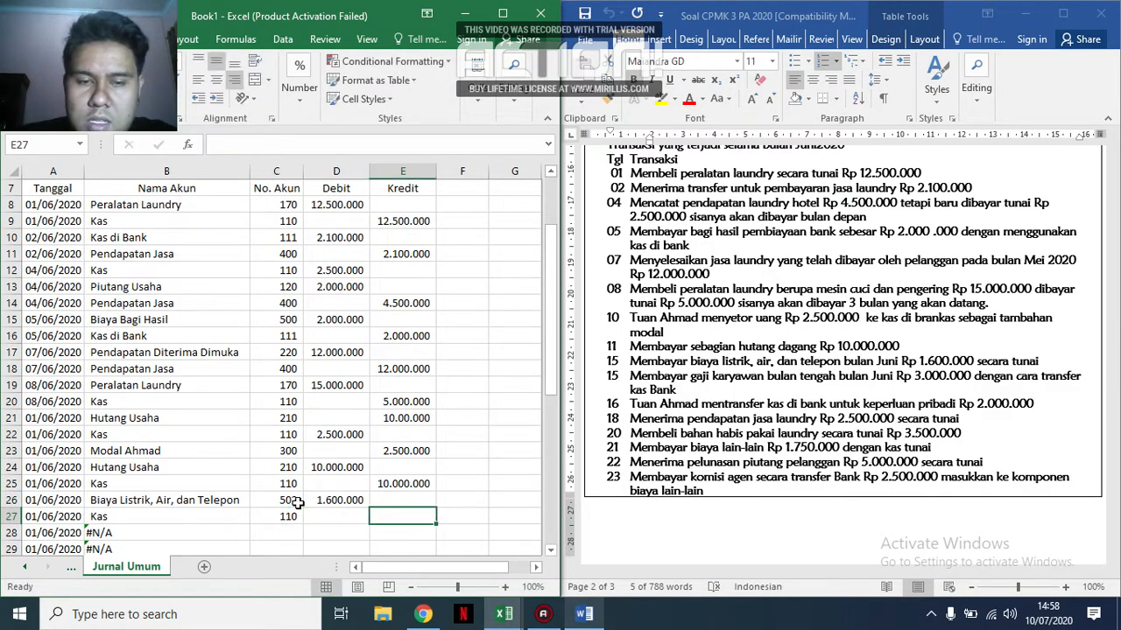
pyautogui.write('1.600.000')
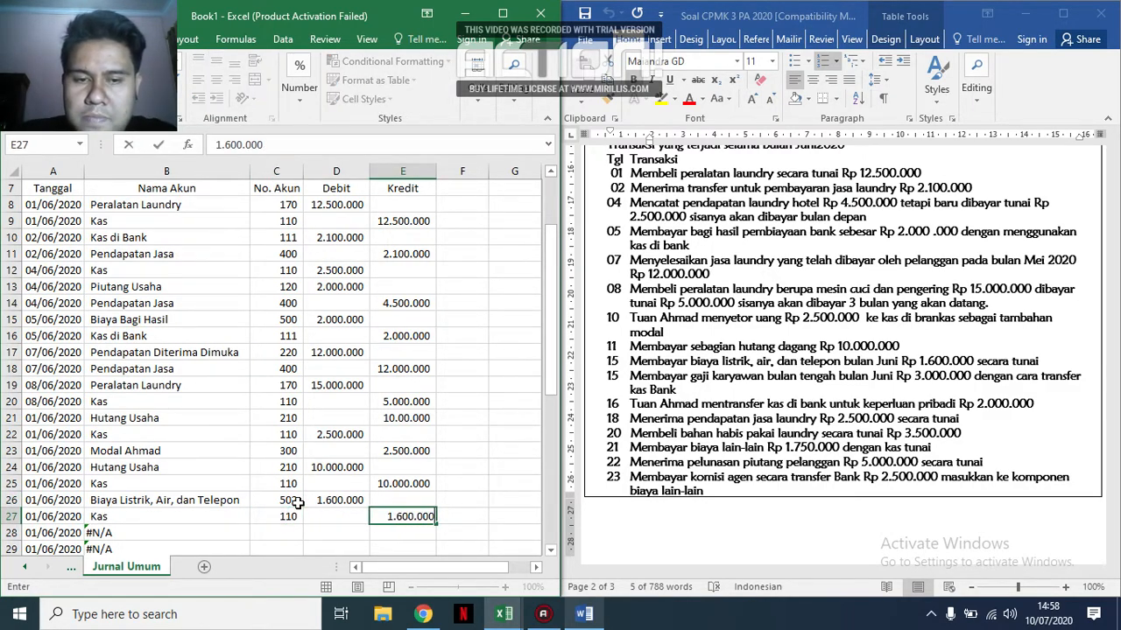
pyautogui.press('Return')
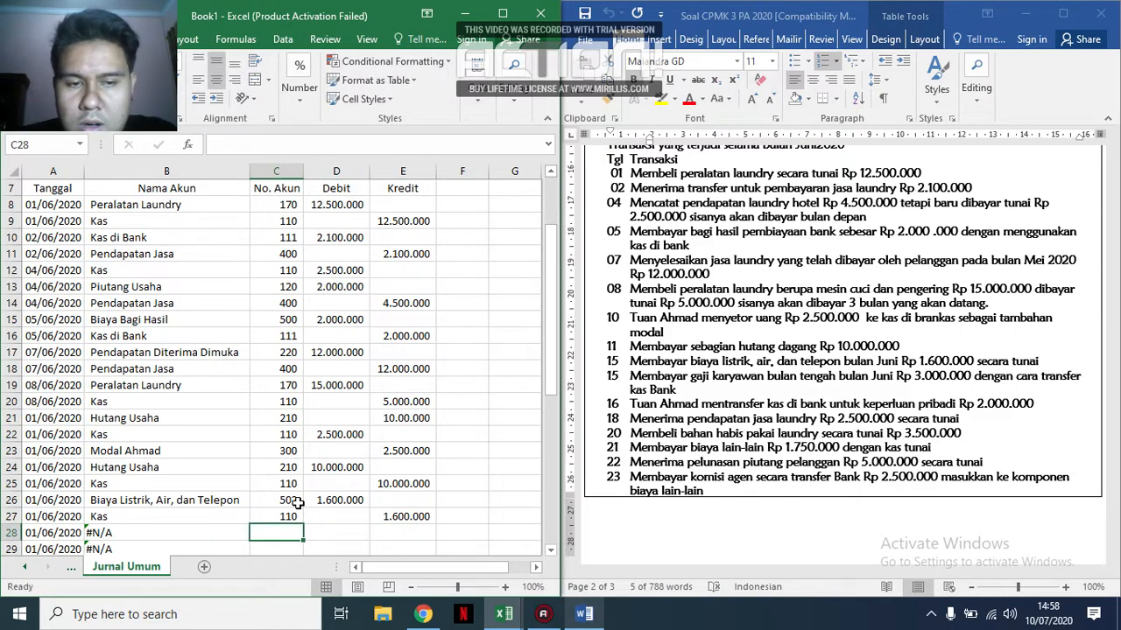
# Enter the bank cash account code 111 in C29 of Jurnal Umum for the 15 June salary payment.
pyautogui.press('Down')
pyautogui.scroll(-5, 298, 503)
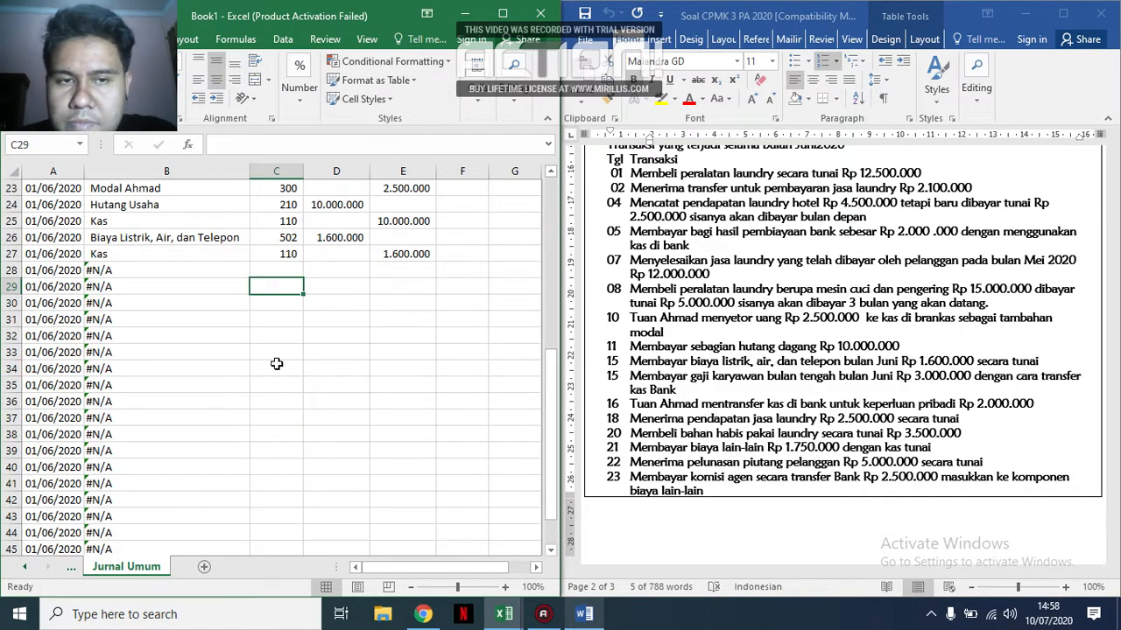
pyautogui.click(291, 274)
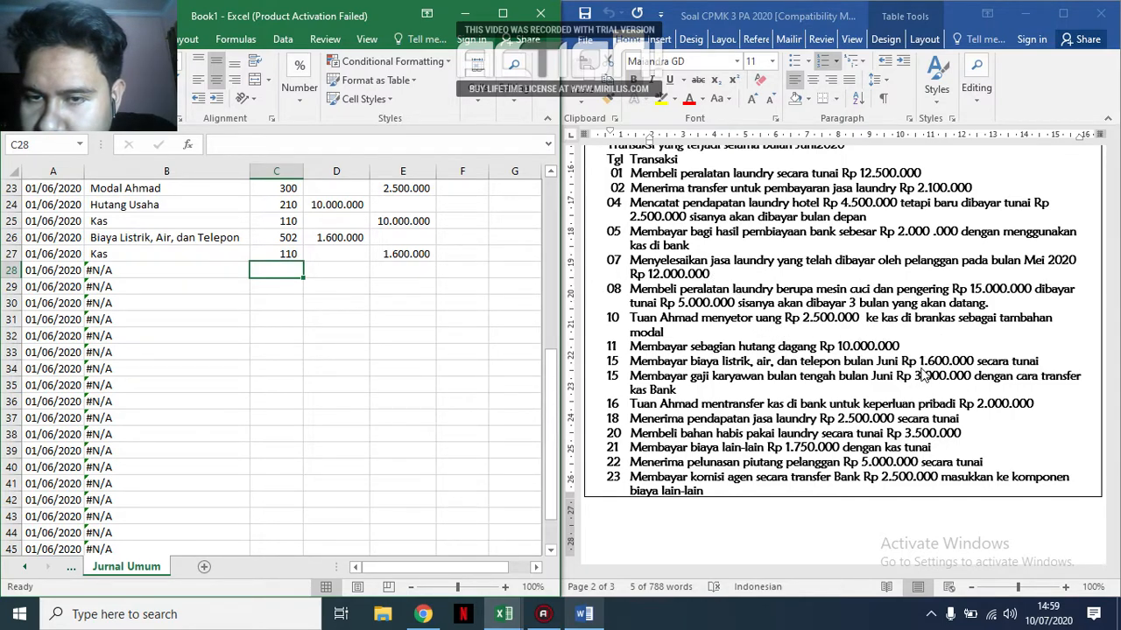
pyautogui.scroll(-1, 786, 385)
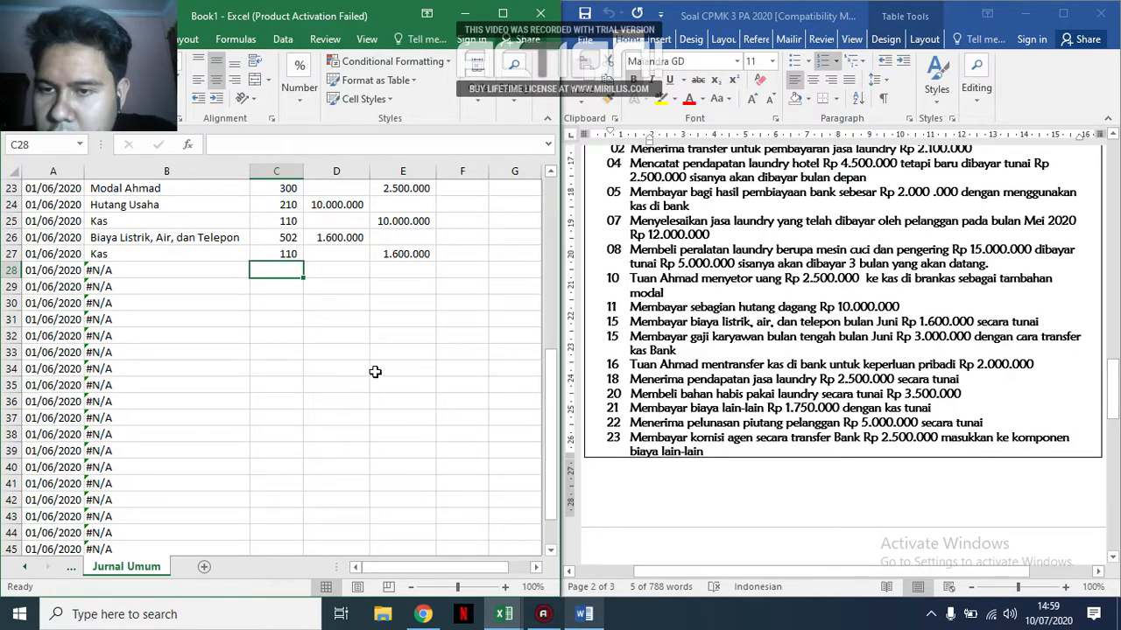
pyautogui.scroll(1, 375, 372)
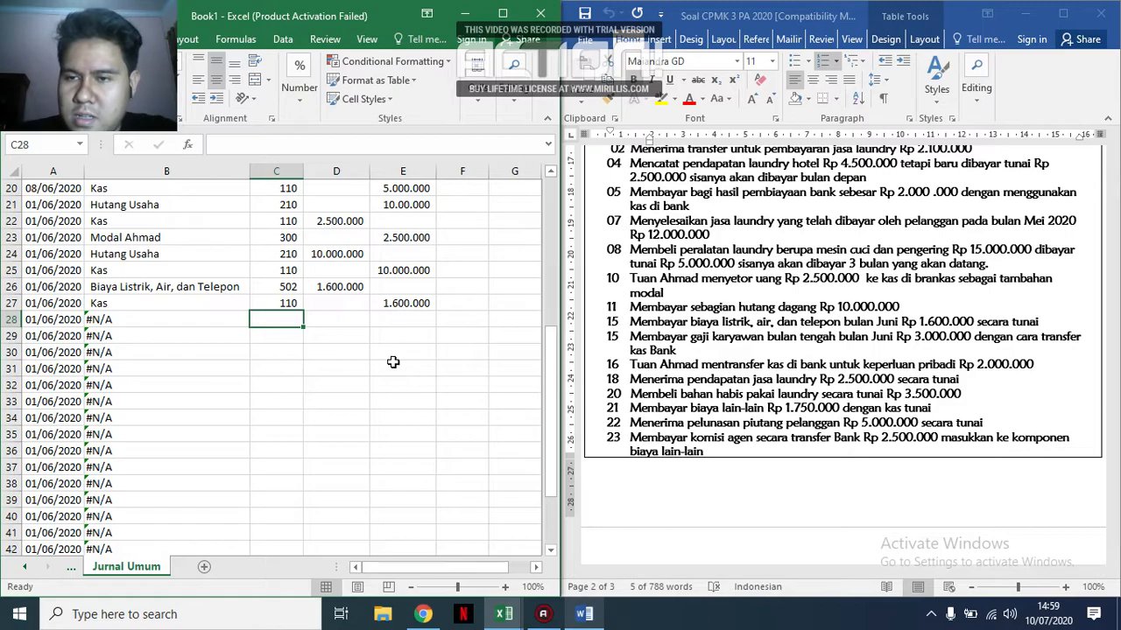
pyautogui.press('Down')
pyautogui.write('111')
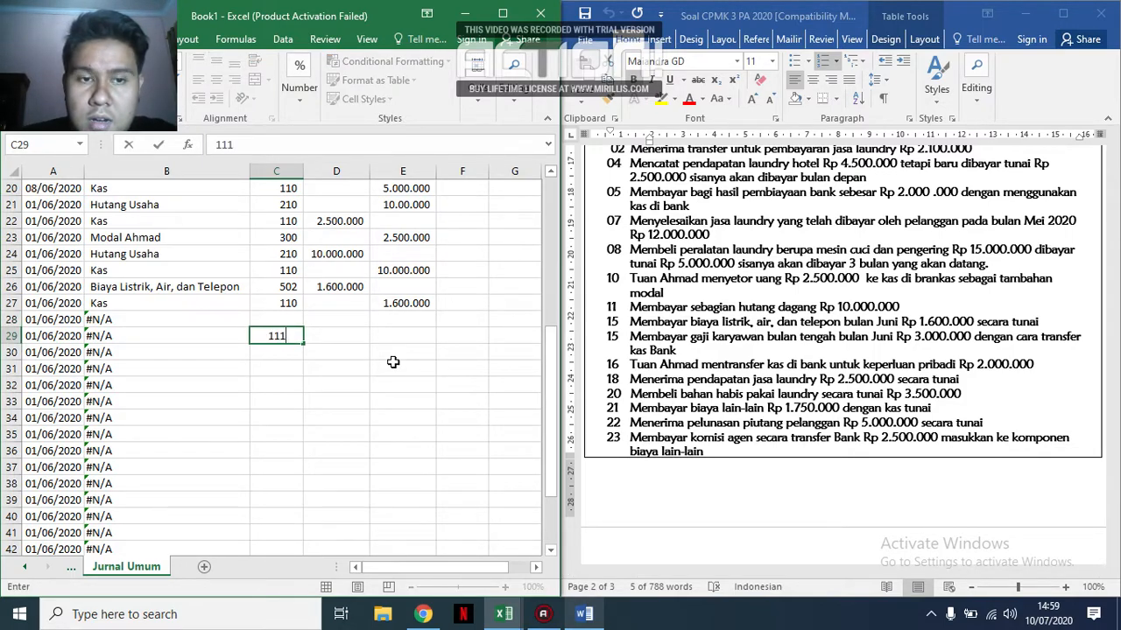
pyautogui.press('Up')
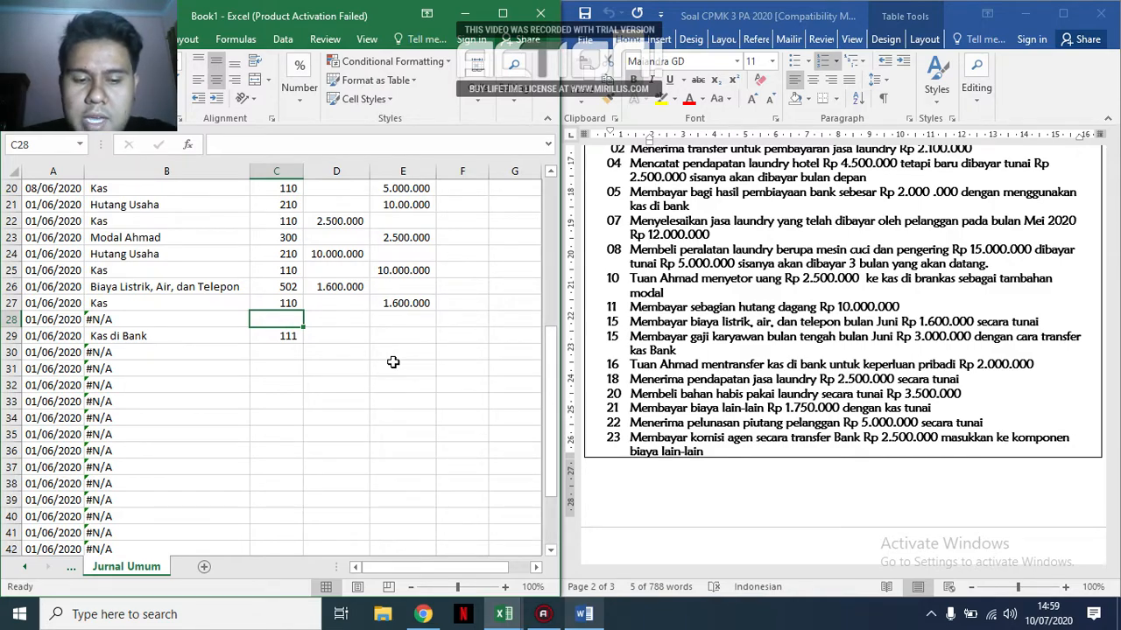
# Look up the employee salary expense code in the Account dan Saldo Awal sheet and enter 501 in C28 of Jurnal Umum.
pyautogui.click(71, 568)
pyautogui.scroll(1, 145, 442)
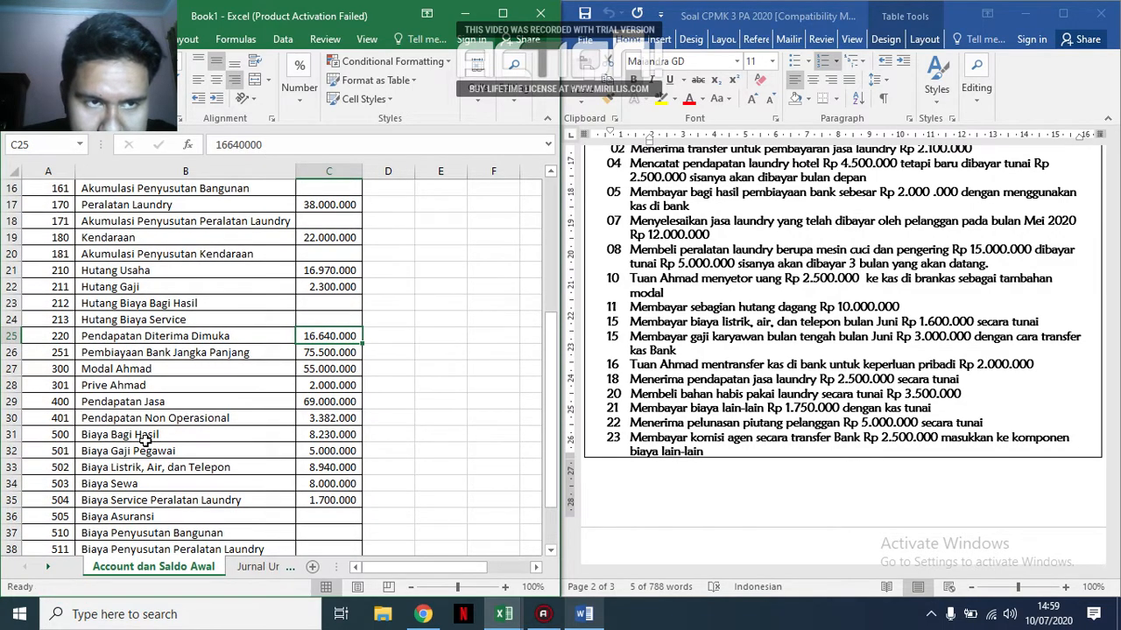
pyautogui.scroll(-1, 147, 402)
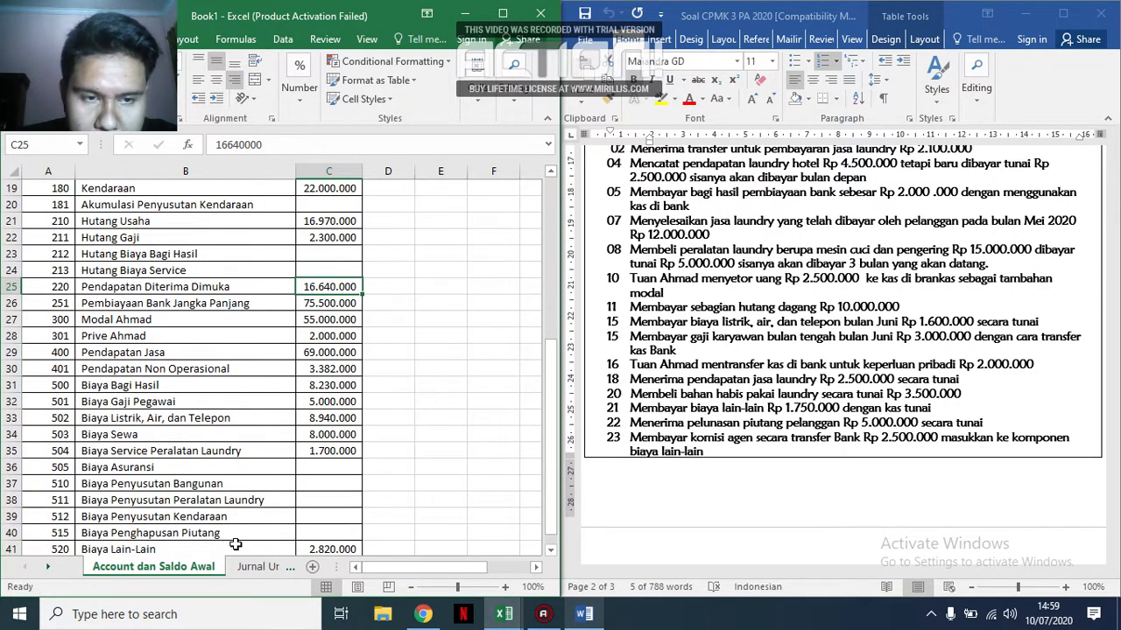
pyautogui.click(256, 566)
pyautogui.write('501')
pyautogui.press('Tab')
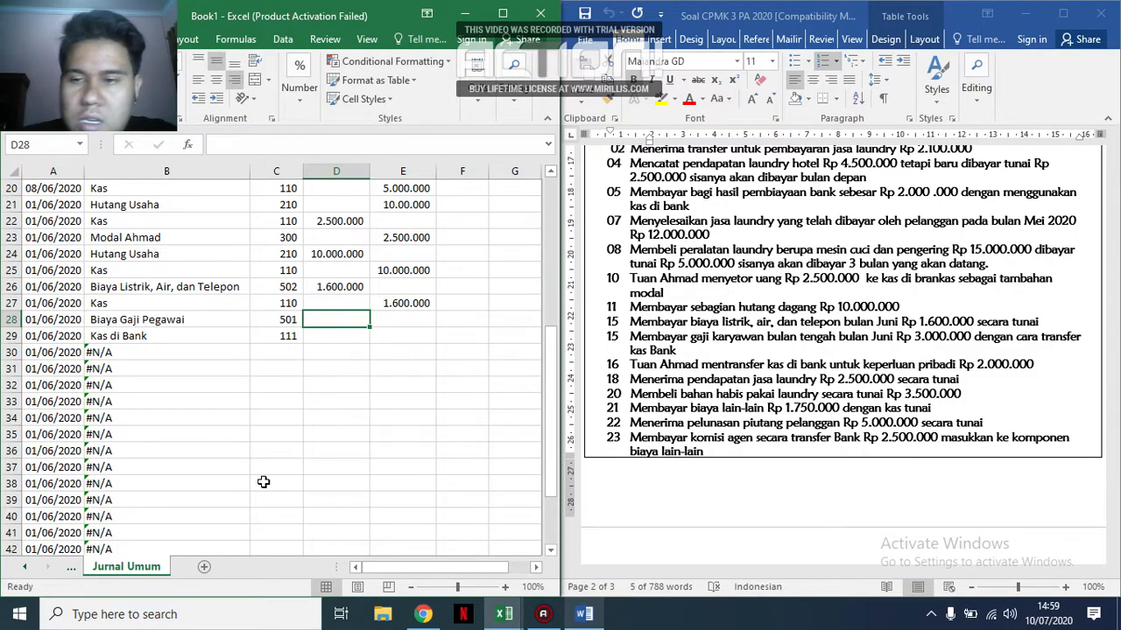
# Record the 15 June salary amounts: debit 3.000.000 in D28 and credit 3.000.000 in E29.
pyautogui.write('3.000.000')
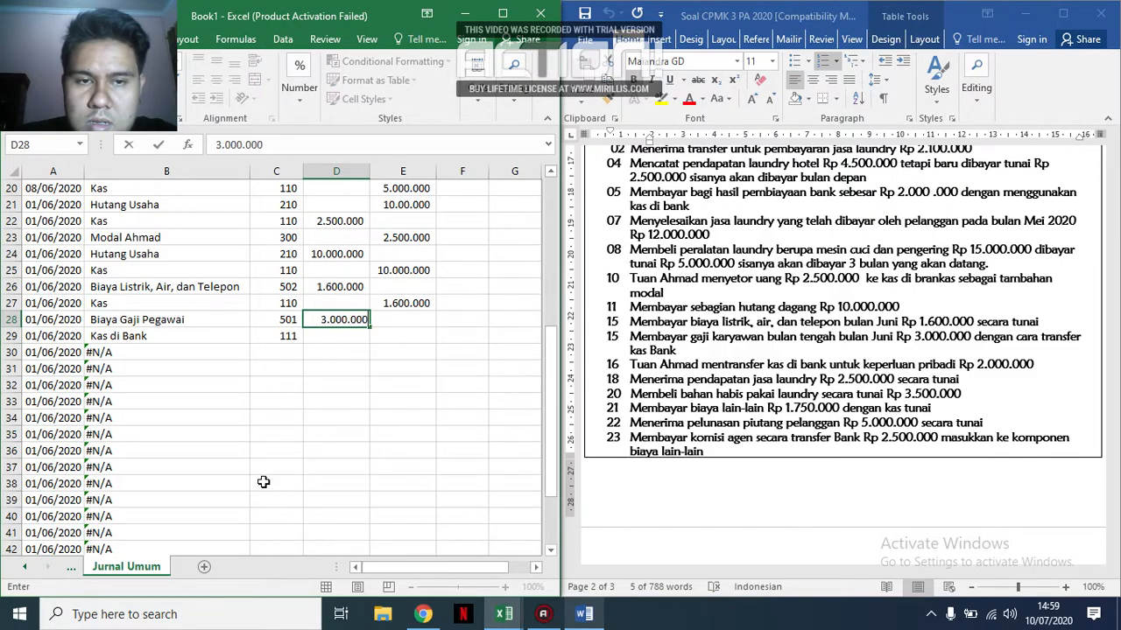
pyautogui.press('Return')
pyautogui.press('Right')
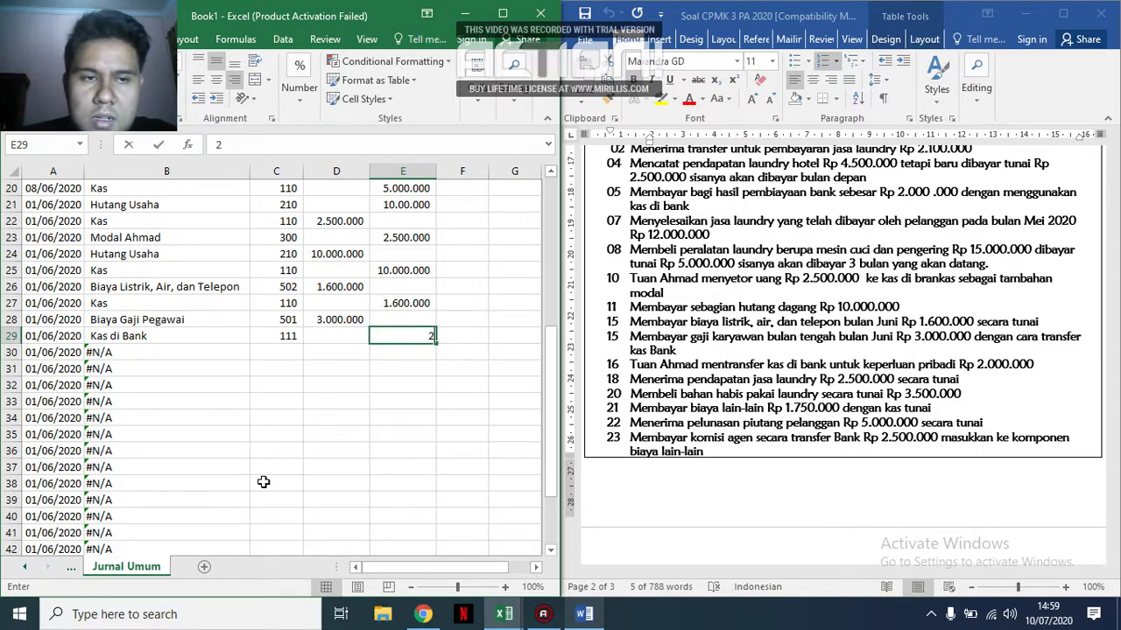
pyautogui.write('2.000.000')
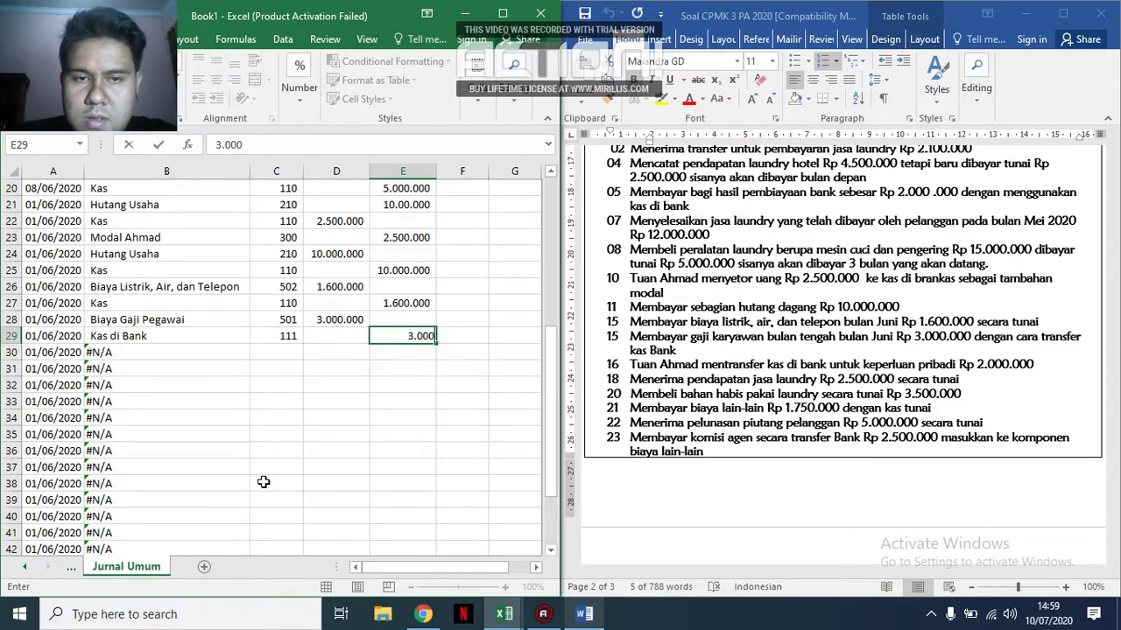
pyautogui.press('Return')
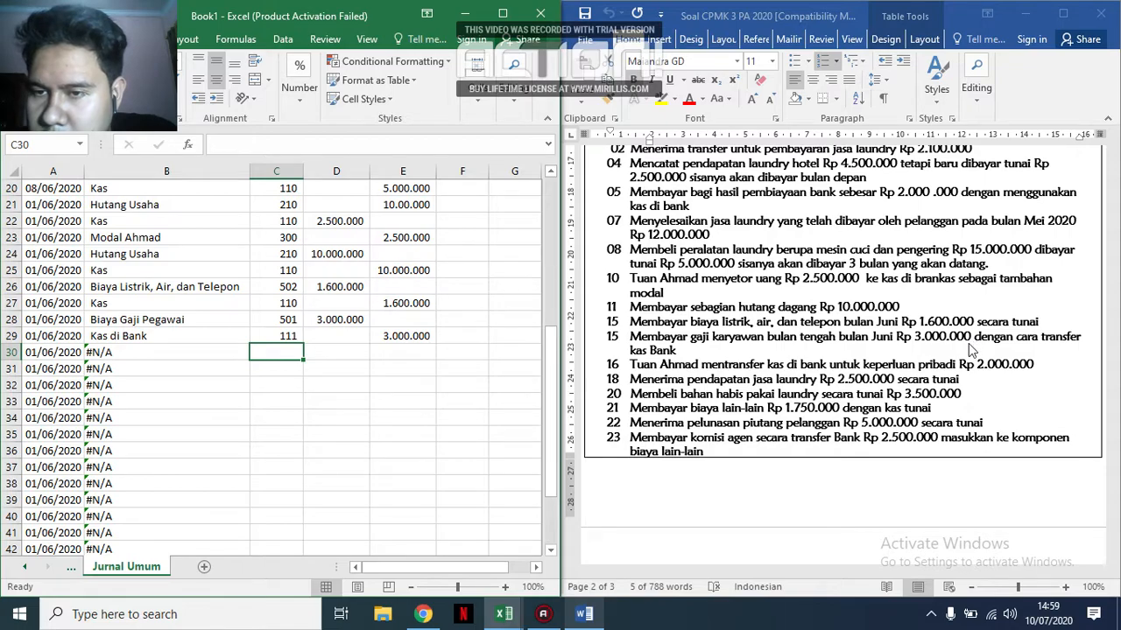
# Enter account codes 111 in C31 and 301 in C30 for the owner's 16 June private withdrawal.
pyautogui.scroll(-1, 970, 349)
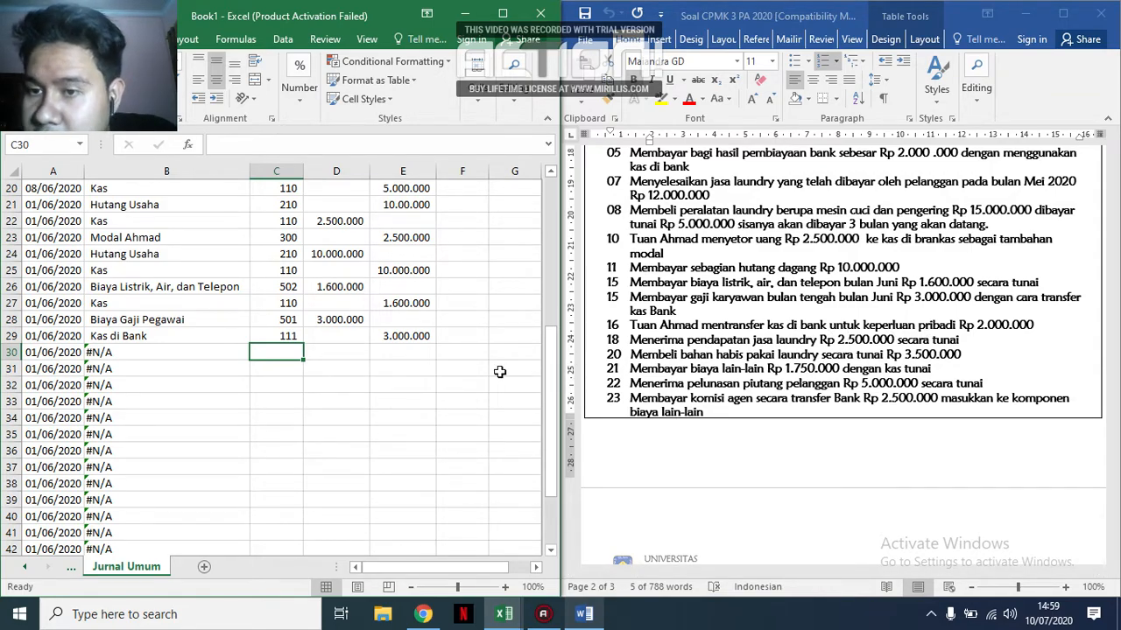
pyautogui.click(263, 371)
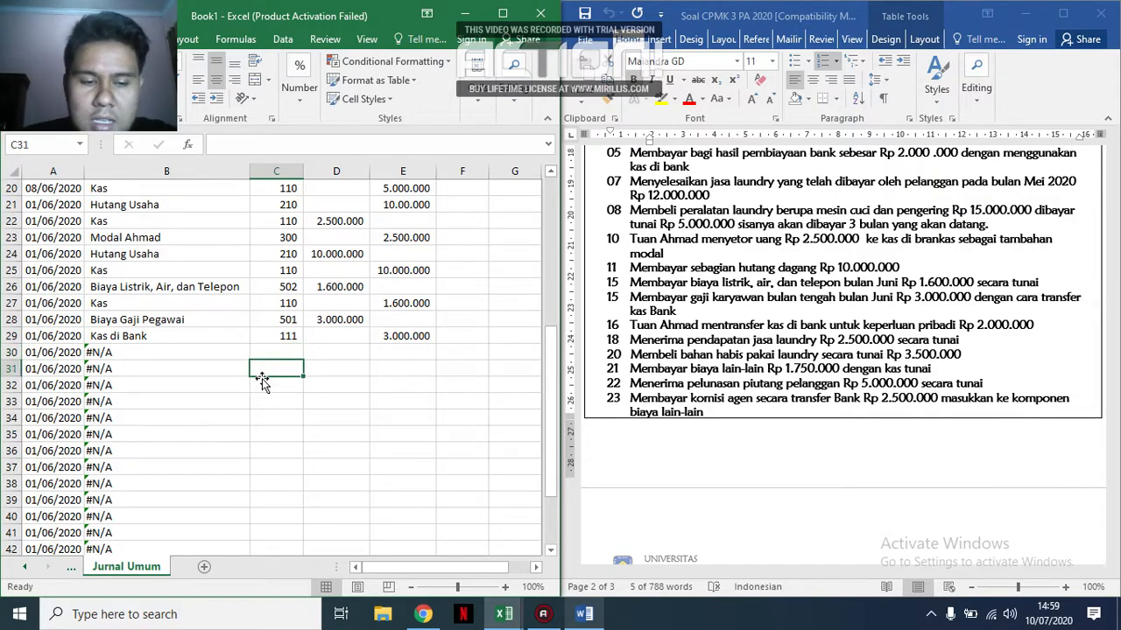
pyautogui.write('111')
pyautogui.press('Up')
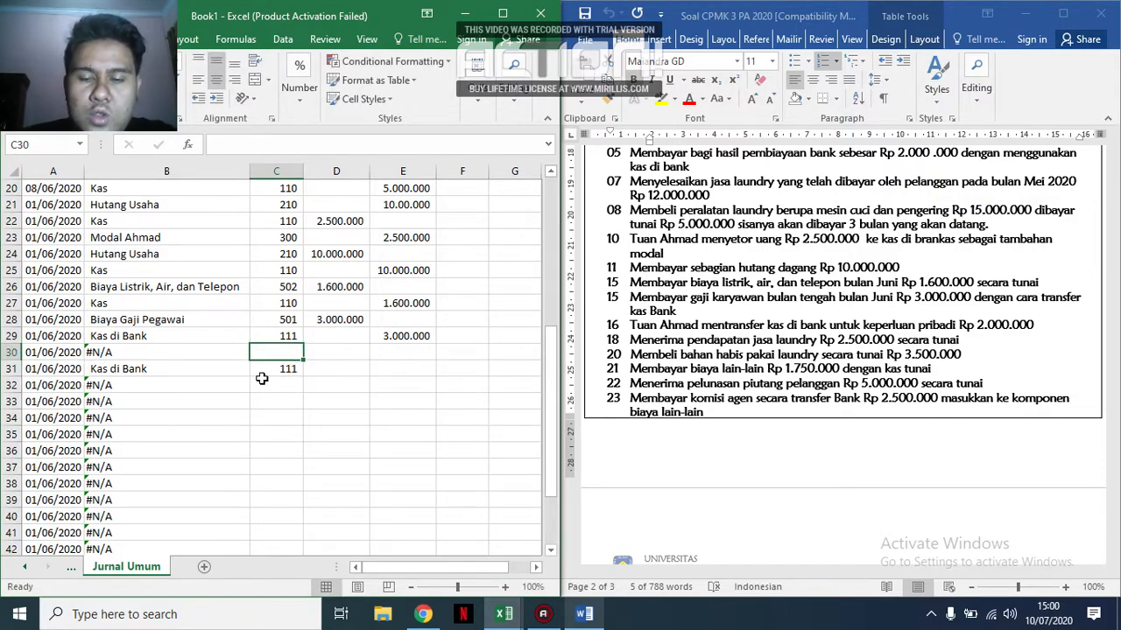
pyautogui.write('301')
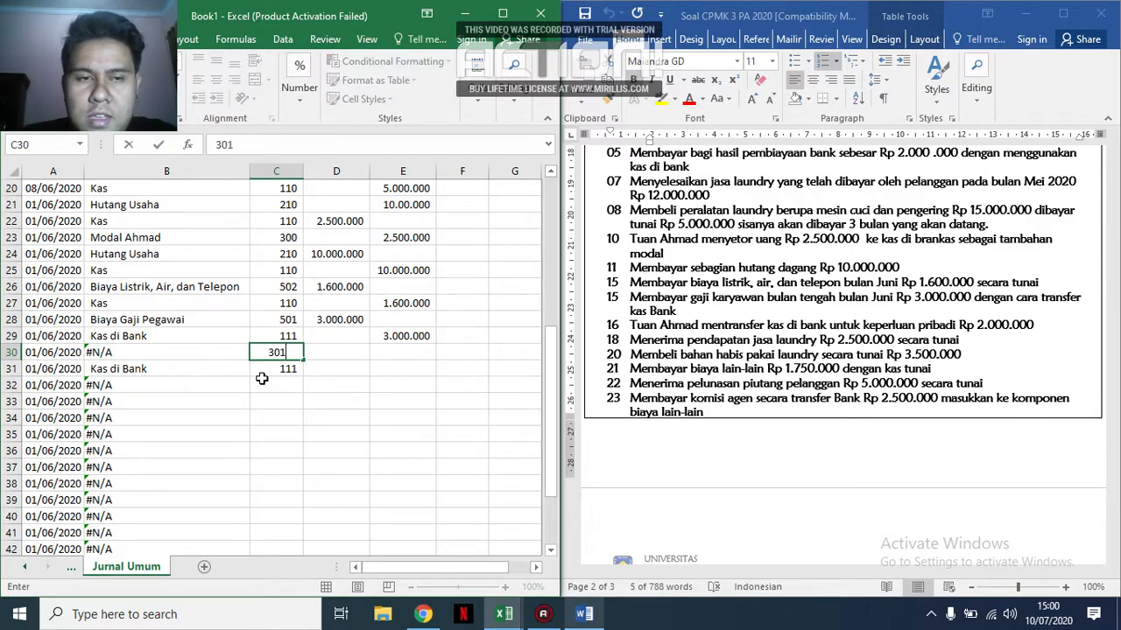
pyautogui.press('Return')
# Record the 16 June withdrawal amounts: debit 2.000.000 in D30 and credit 2.000.000 in E31.
pyautogui.press('Right')
pyautogui.press('Up')
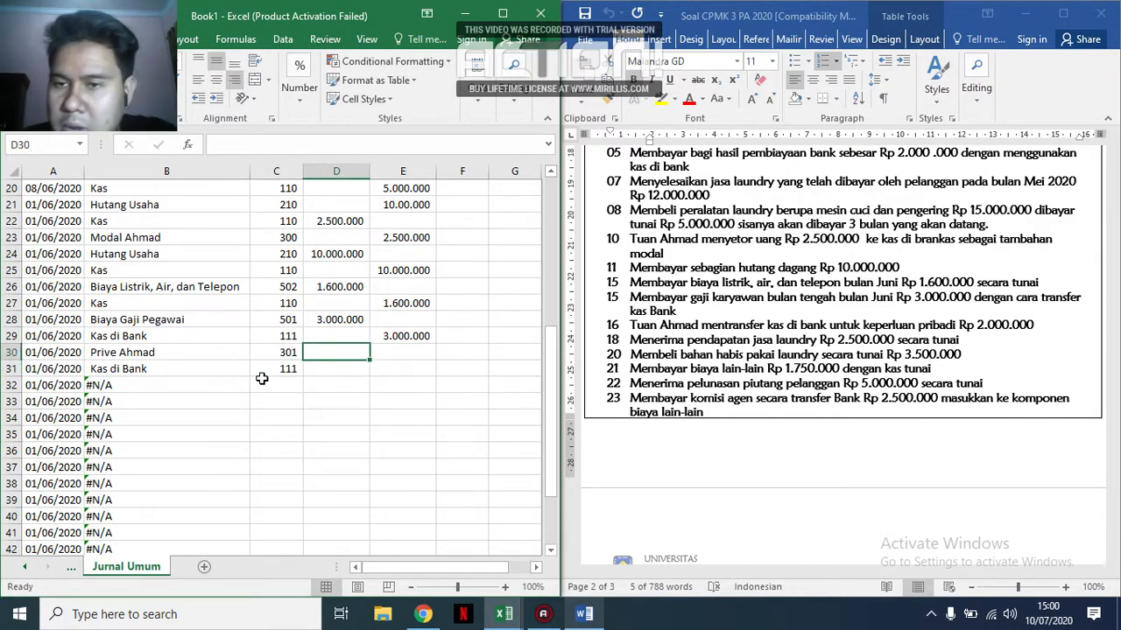
pyautogui.write('2')
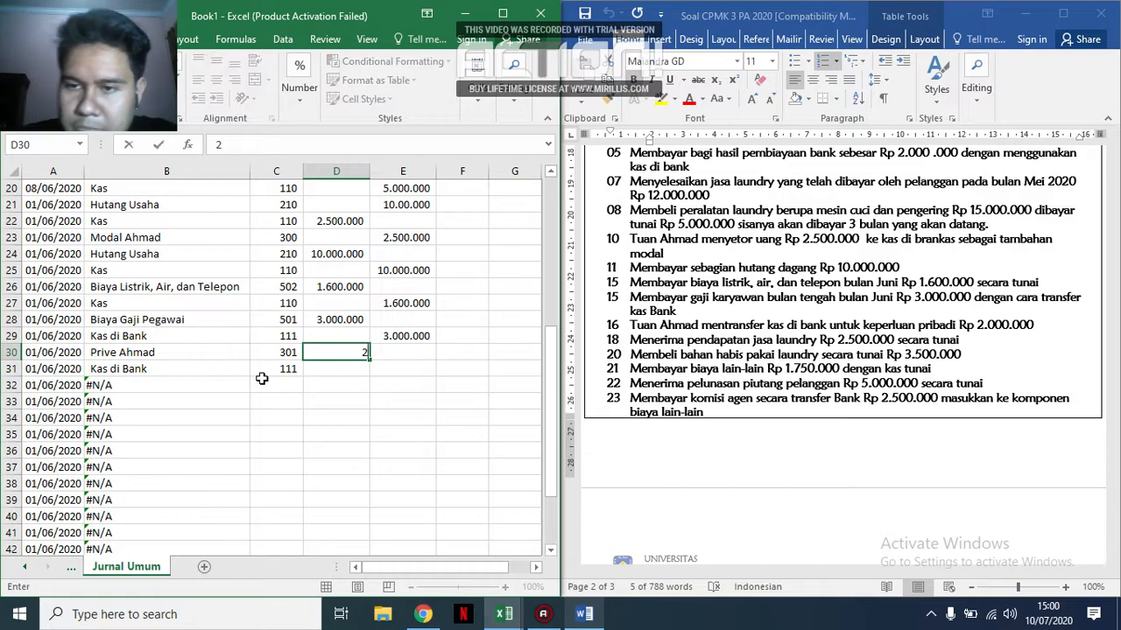
pyautogui.write('.000.000')
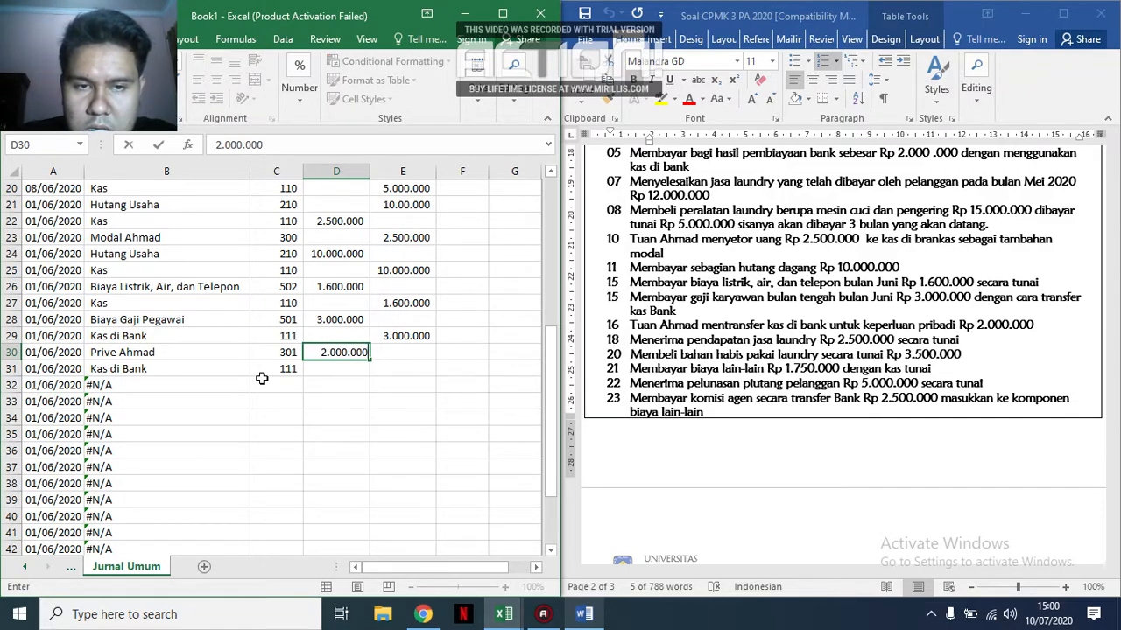
pyautogui.press('Return')
pyautogui.press('Right')
pyautogui.write('2')
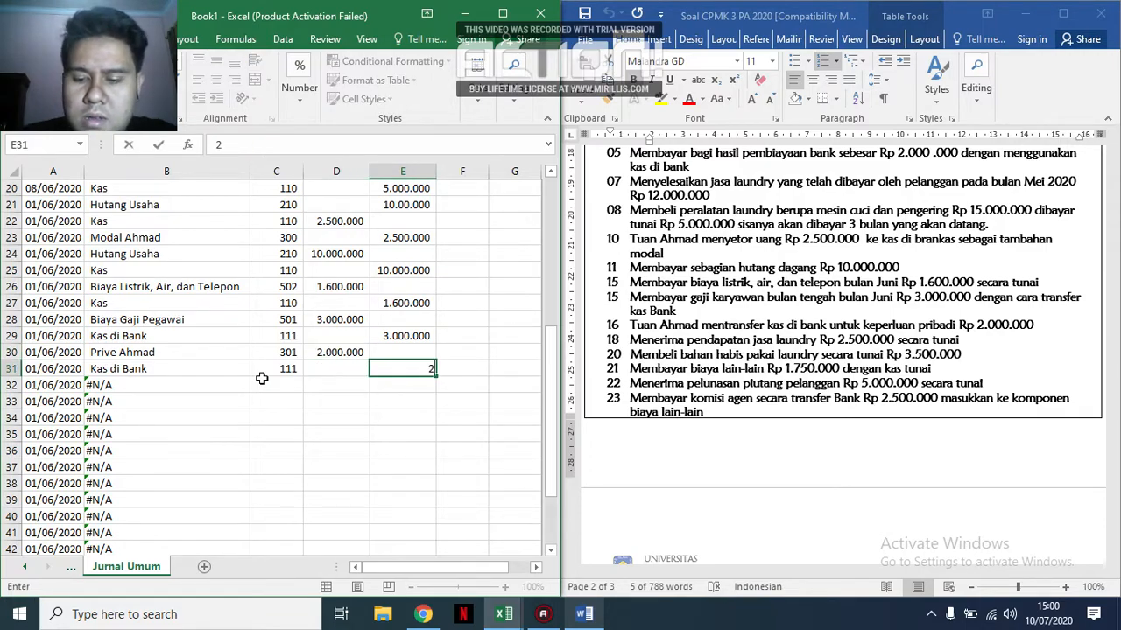
pyautogui.write('.000.000')
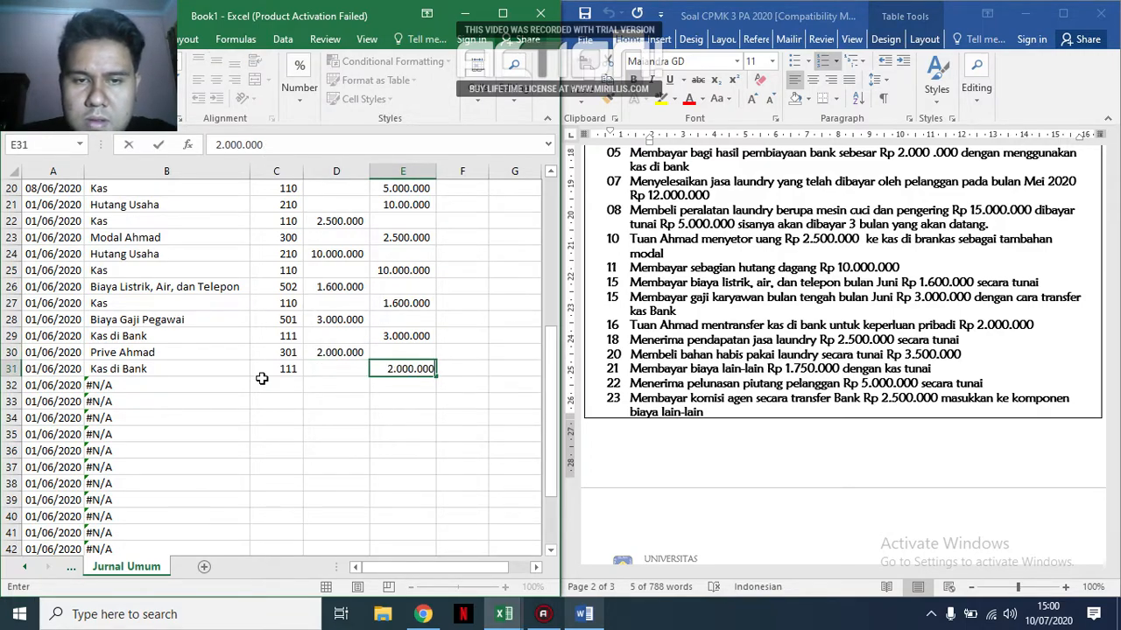
pyautogui.press('Return')
# Enter account codes 110 in C32 and 400 in C33 for the 18 June cash service income.
pyautogui.click(263, 383)
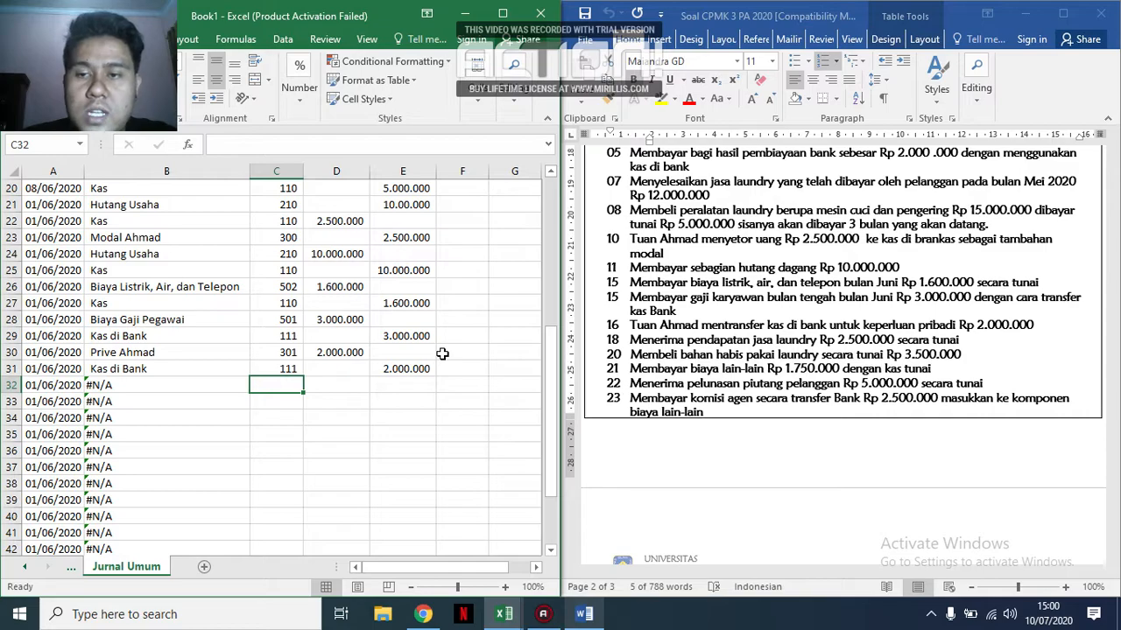
pyautogui.write('110')
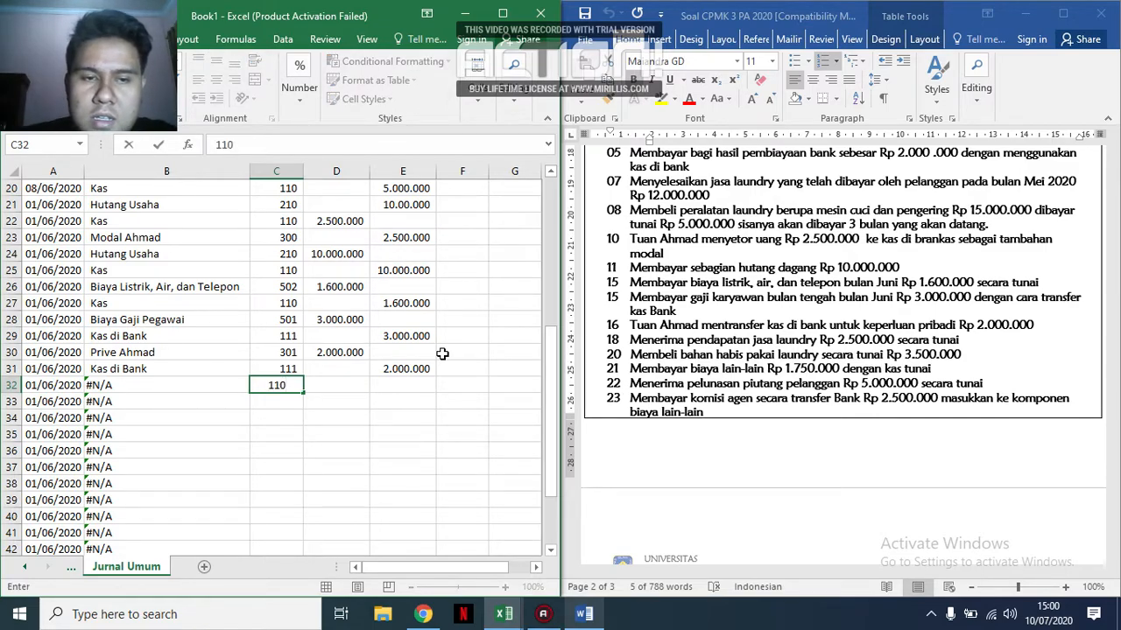
pyautogui.press('Return')
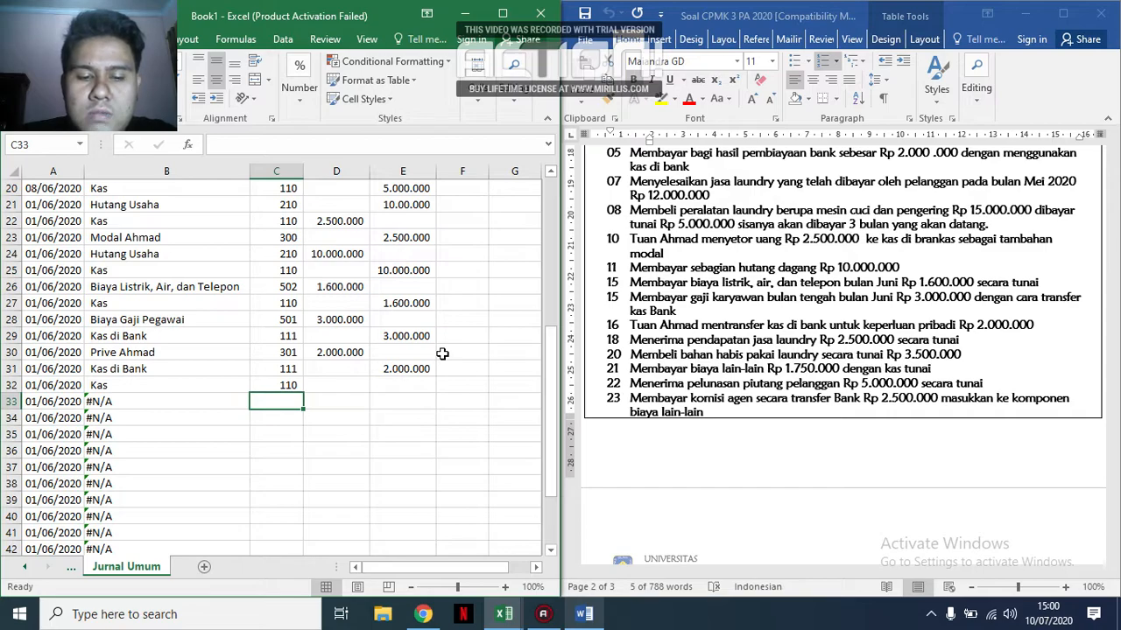
pyautogui.write('4000')
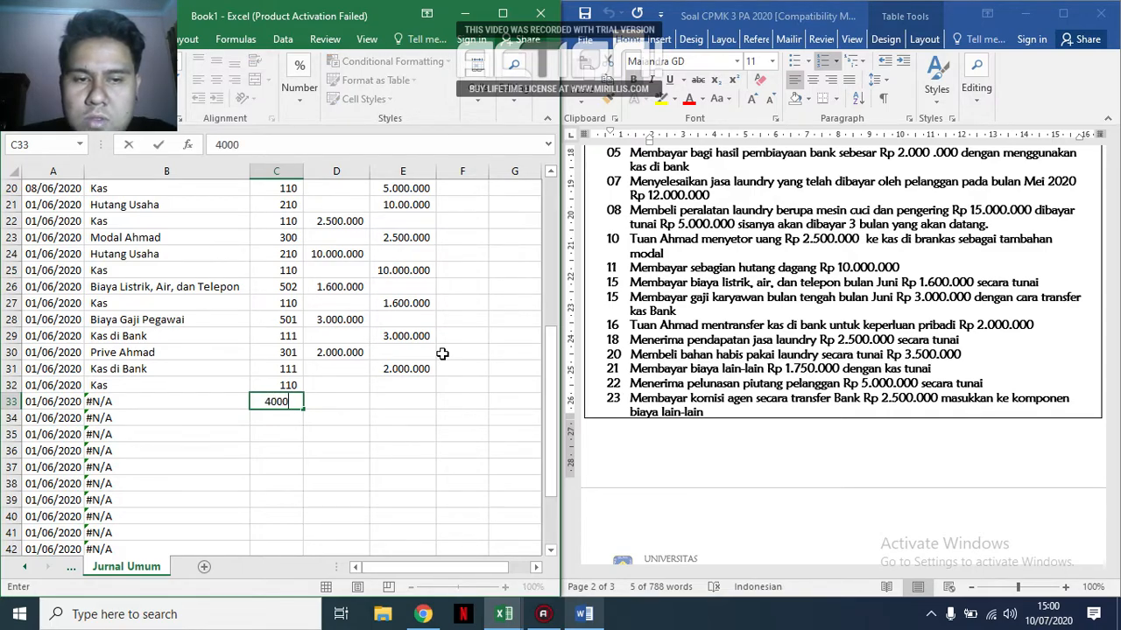
pyautogui.press('Tab')
# Record the 18 June income amounts: credit 2.500.000 in E33 and debit 2.500.000 in D32.
pyautogui.press('Up')
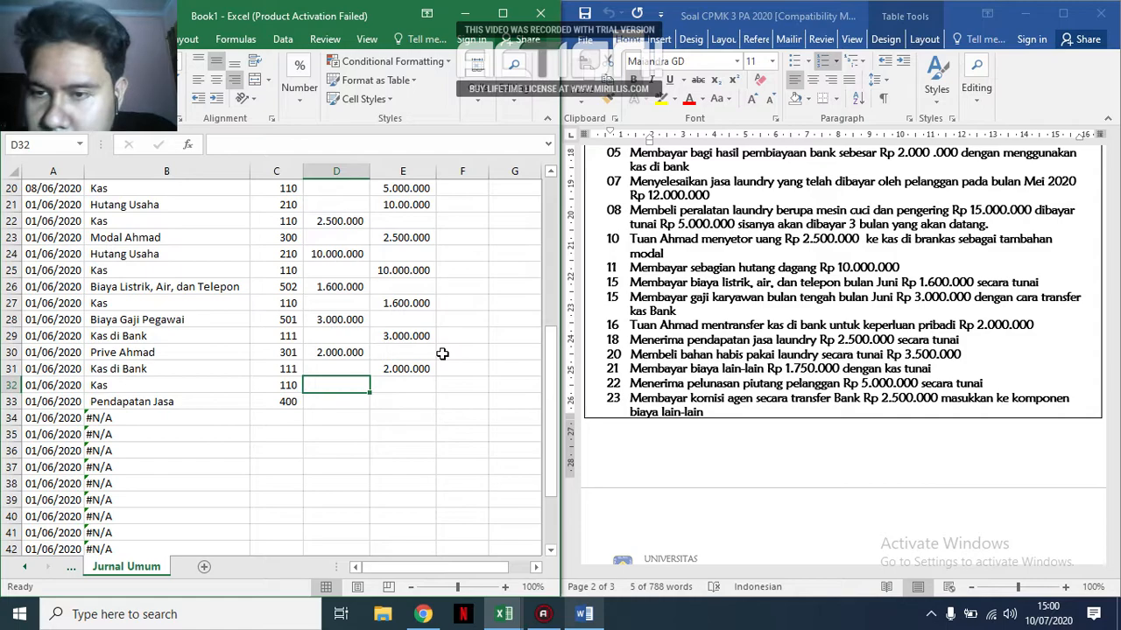
pyautogui.press('Right')
pyautogui.press('Down')
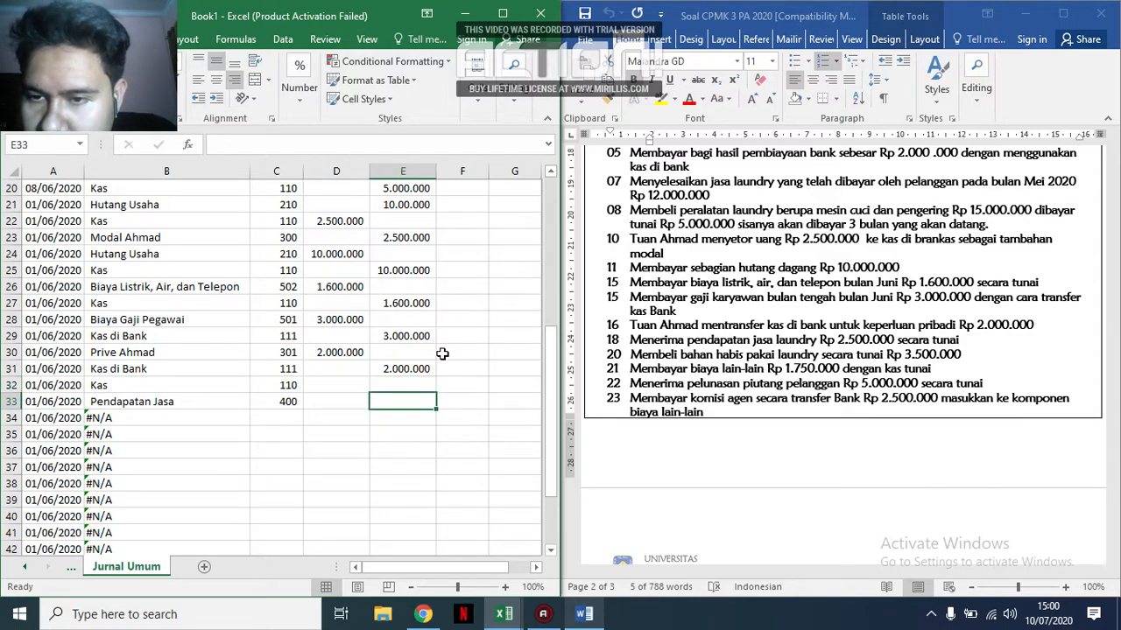
pyautogui.press('Left')
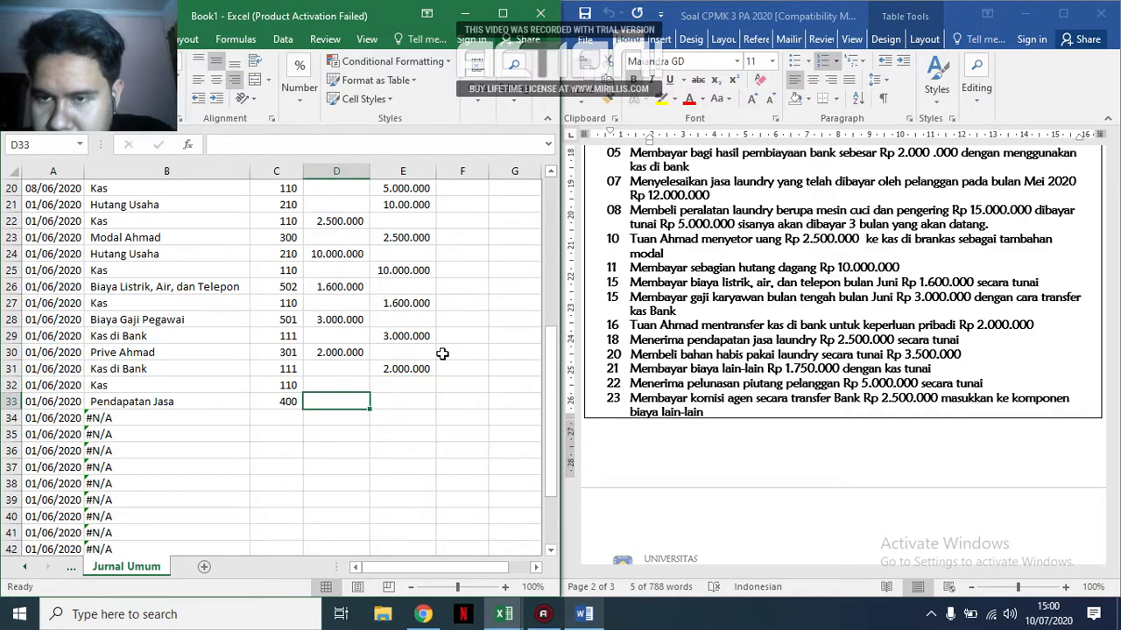
pyautogui.press('Right')
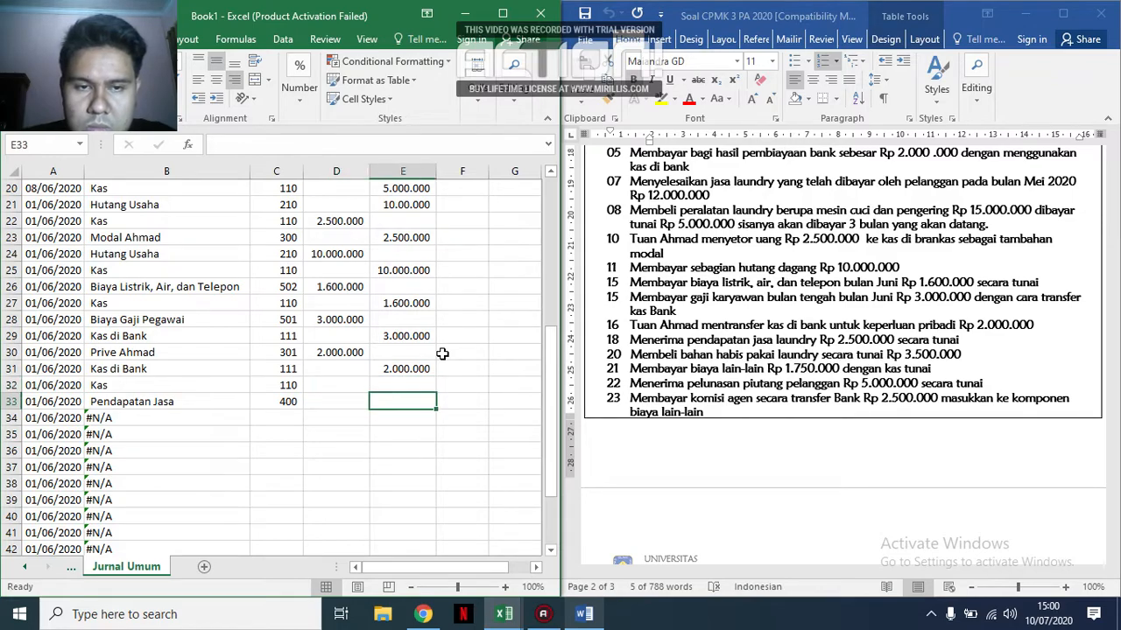
pyautogui.write('2.500.000')
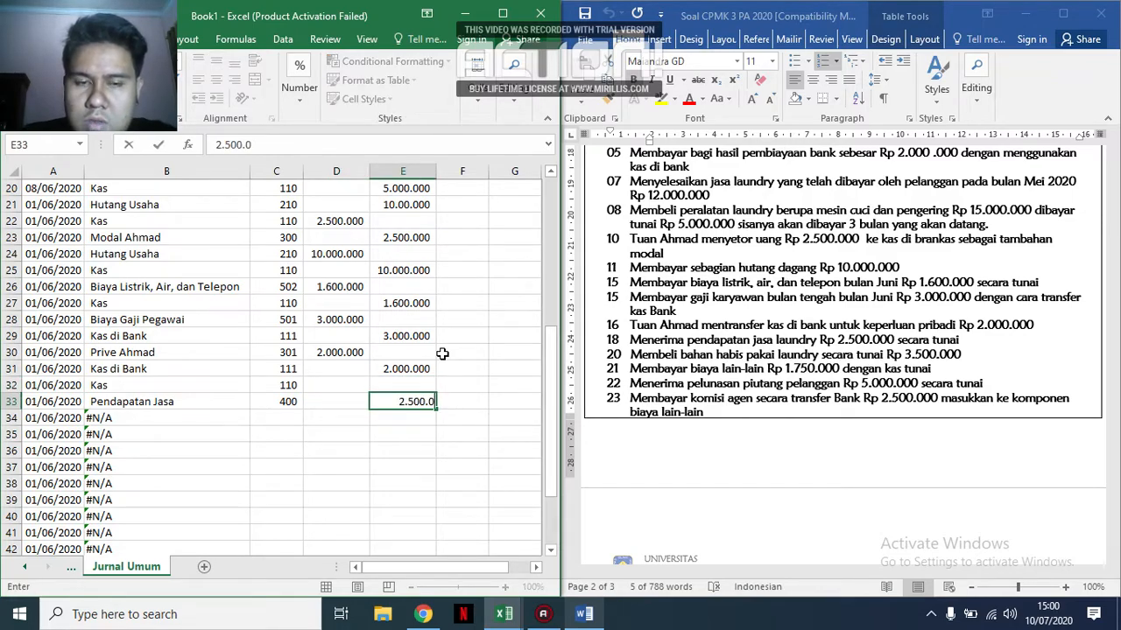
pyautogui.press('Left')
pyautogui.press('Up')
pyautogui.write('2.500.000')
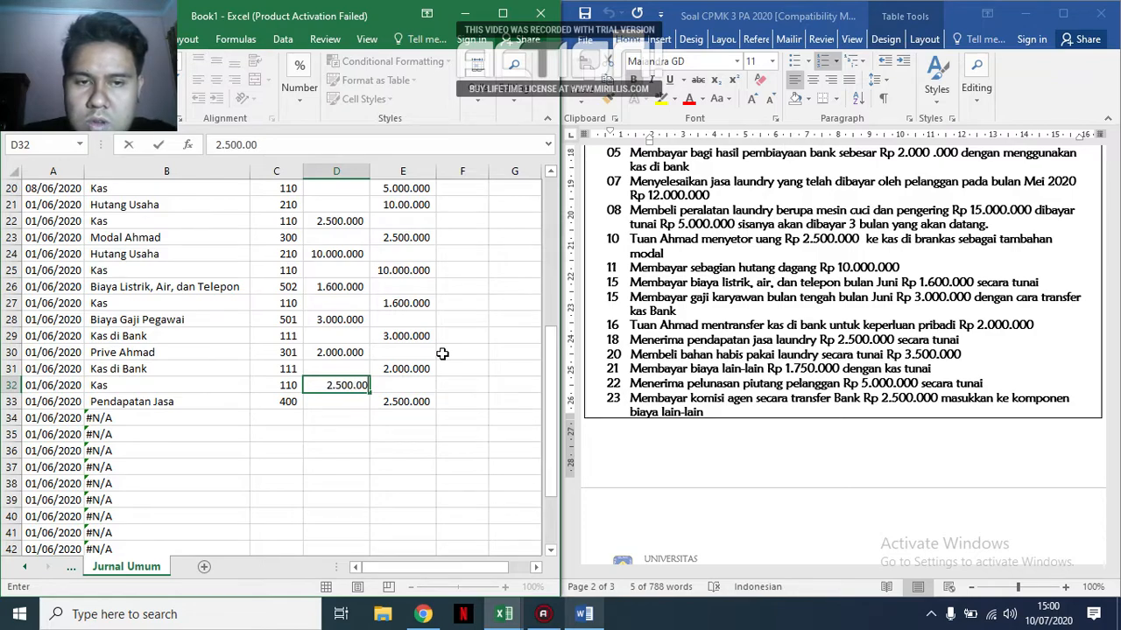
# Change the dates of the service income entry in A32 and A33 to 18/06/2020.
pyautogui.click(53, 386)
pyautogui.click(226, 147)
pyautogui.press('BackSpace')
pyautogui.press('BackSpace')
pyautogui.write('18')
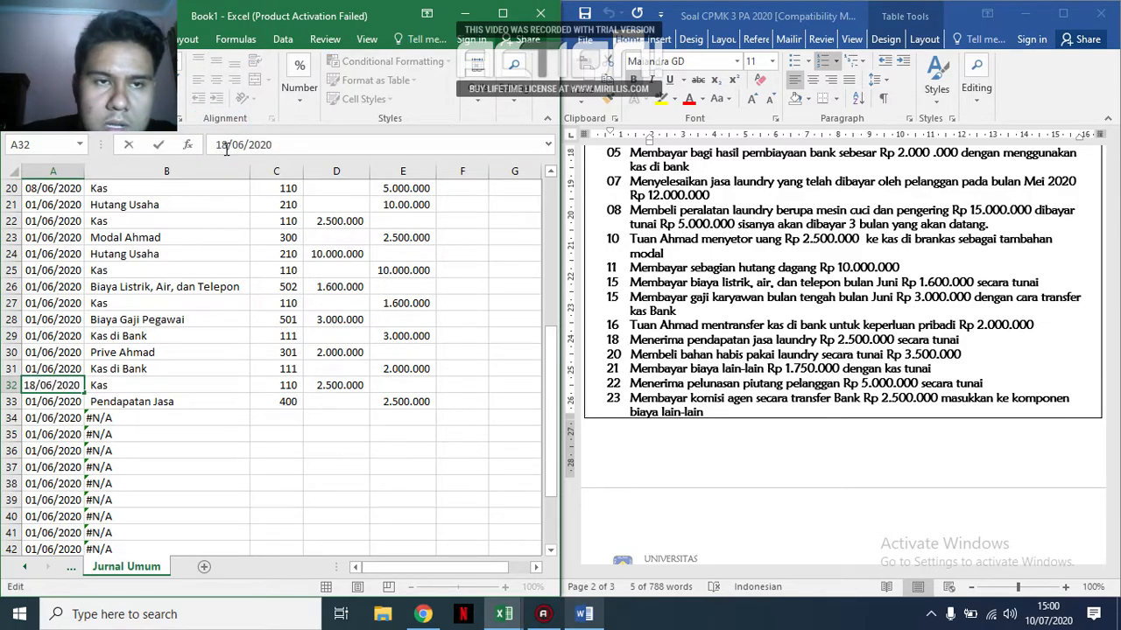
pyautogui.press('Return')
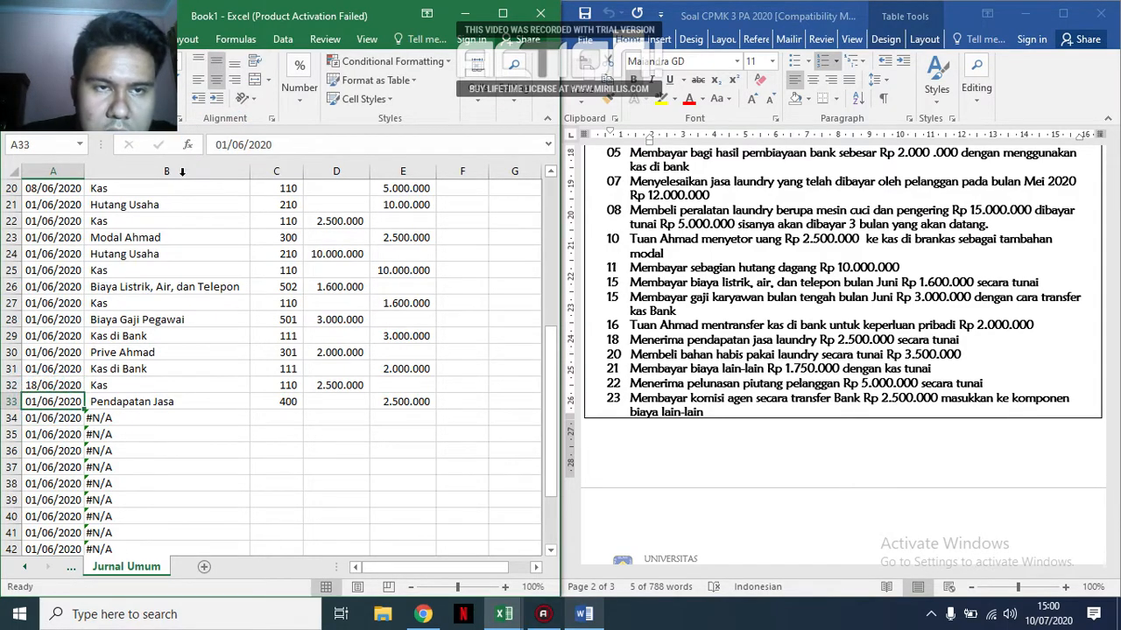
pyautogui.click(226, 146)
pyautogui.press('BackSpace')
pyautogui.write('8')
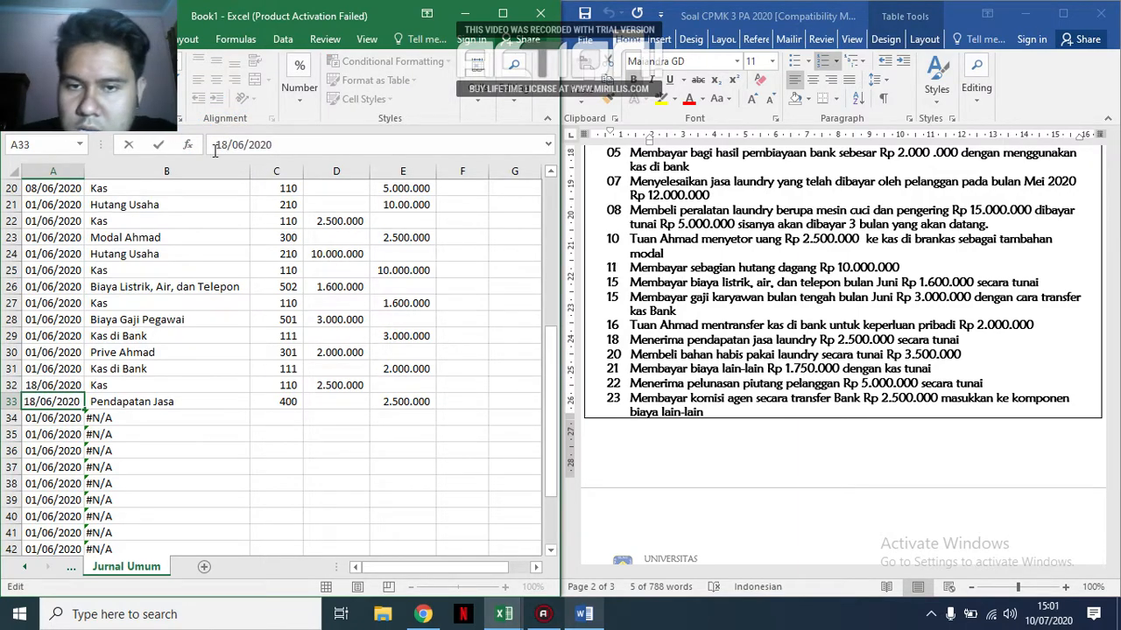
pyautogui.click(55, 369)
pyautogui.click(71, 383)
pyautogui.moveTo(83, 393); pyautogui.dragTo(82, 352)
pyautogui.click(39, 368)
pyautogui.doubleClick(38, 369)
pyautogui.press('BackSpace')
pyautogui.write('6')
pyautogui.press('Return')
pyautogui.press('Up')
pyautogui.press('Up')
pyautogui.press('Up')
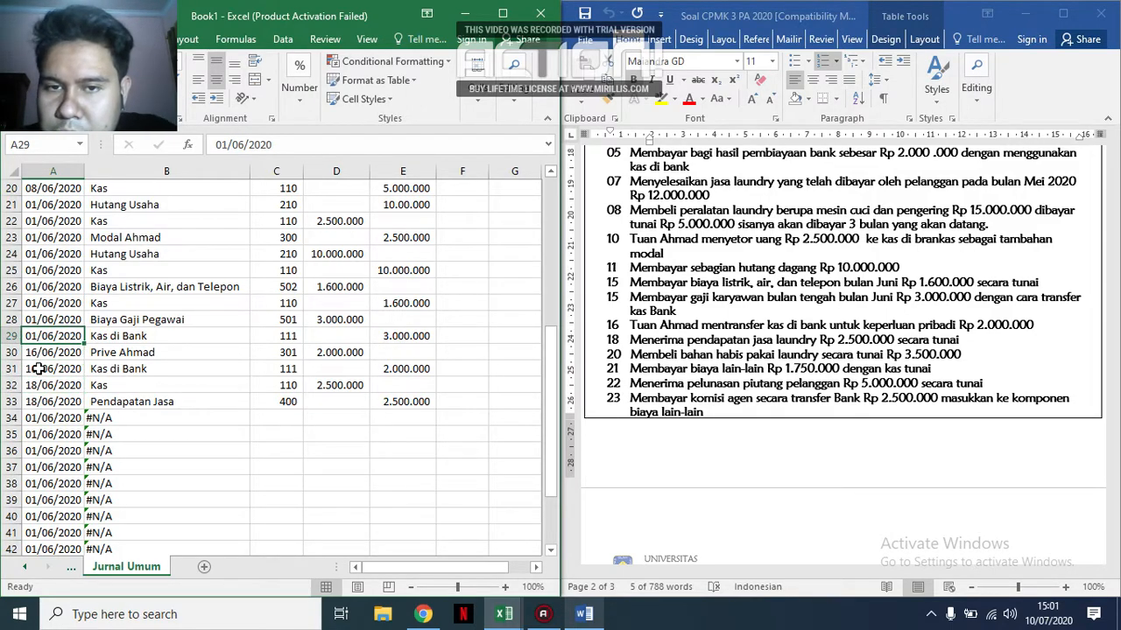
# Change the dates of the employee salary entry in A28 and A29 to 15/06/2020.
pyautogui.click(66, 349)
pyautogui.moveTo(84, 360); pyautogui.dragTo(33, 320)
pyautogui.click(35, 318)
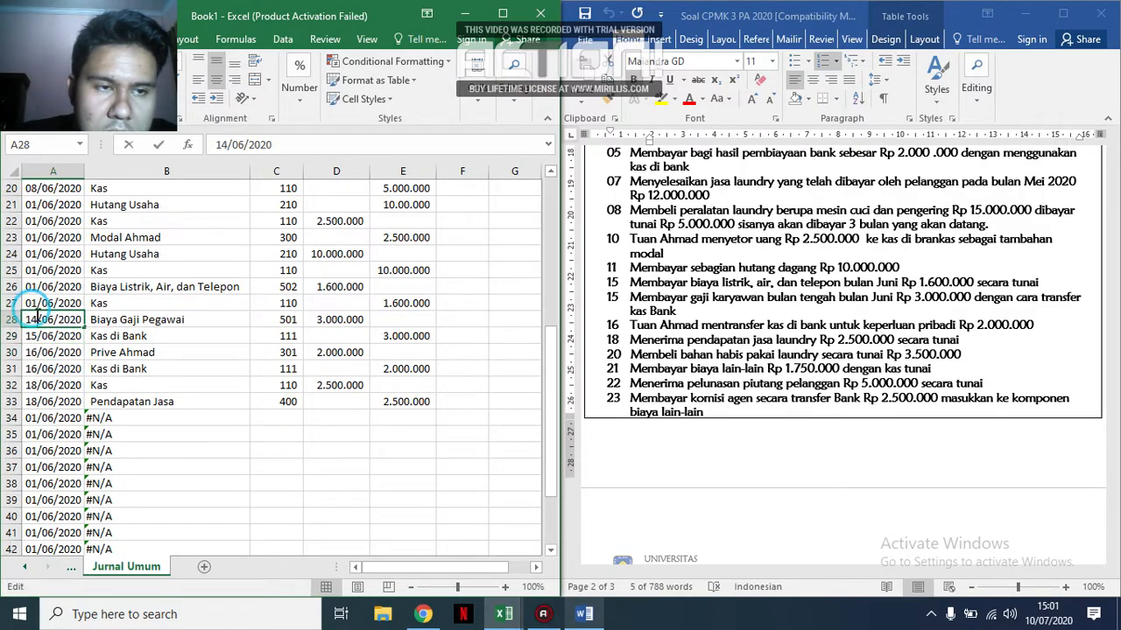
pyautogui.doubleClick(35, 319)
pyautogui.press('BackSpace')
pyautogui.write('5')
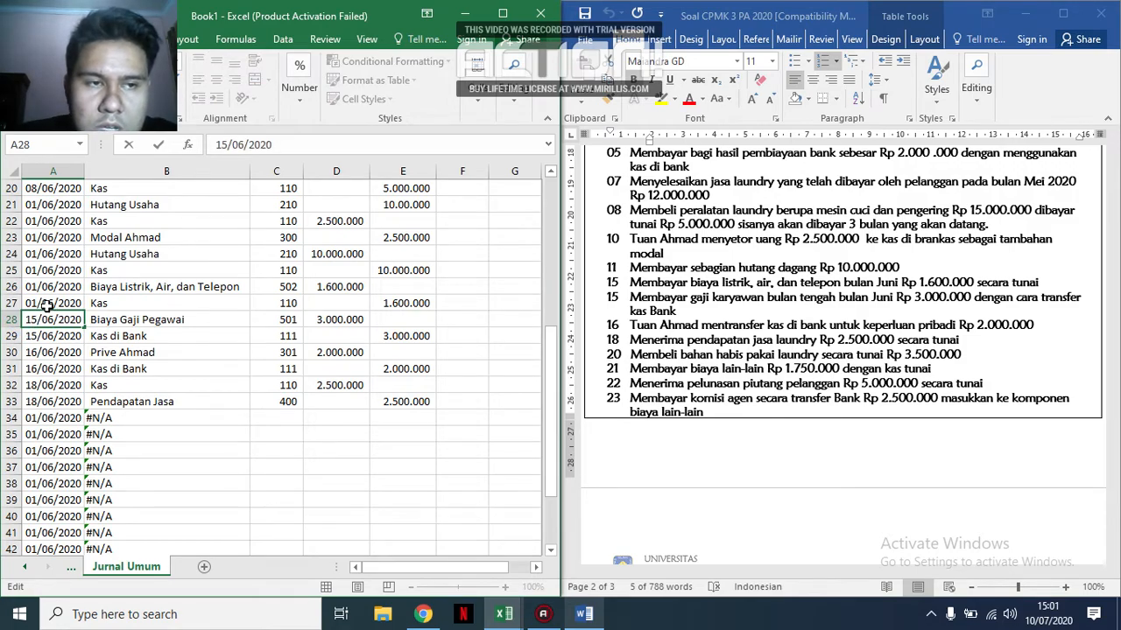
pyautogui.click(47, 304)
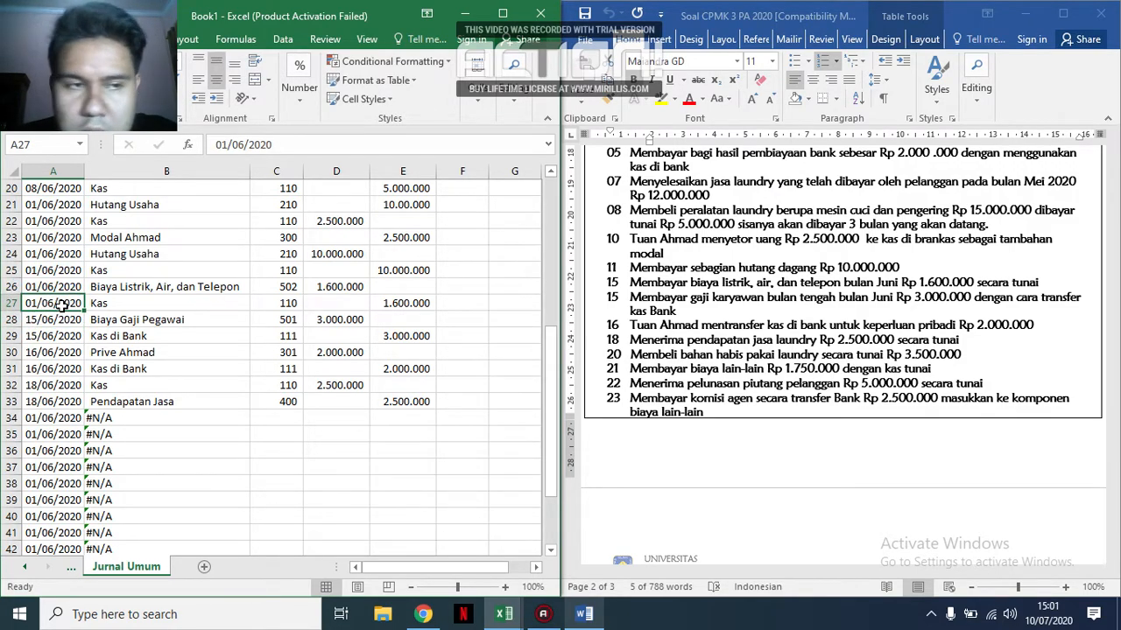
# Extend the daily date series from A20 down to A24, and set the Hutang Usaha date in A21 to 08/06/2020.
pyautogui.scroll(1, 70, 269)
pyautogui.click(68, 238)
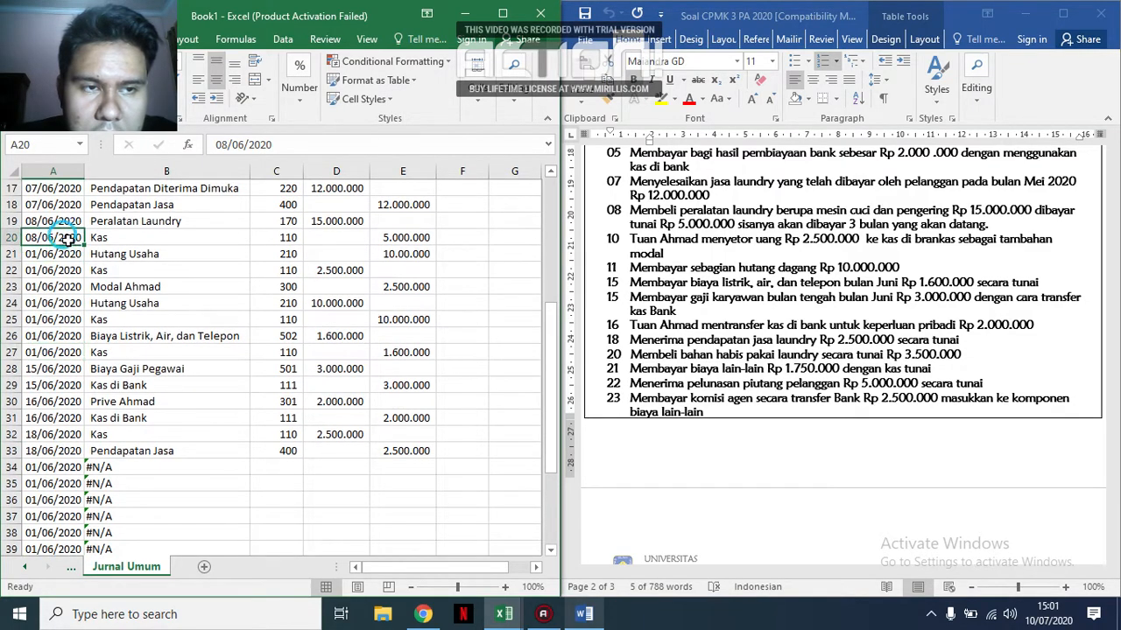
pyautogui.moveTo(83, 246); pyautogui.dragTo(79, 303)
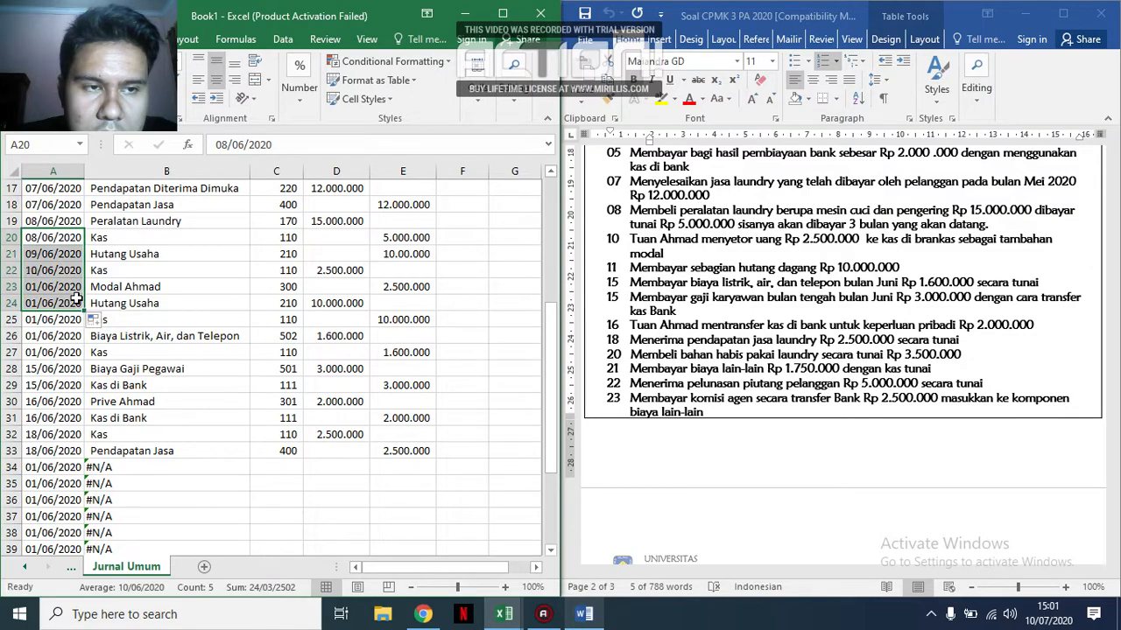
pyautogui.doubleClick(27, 302)
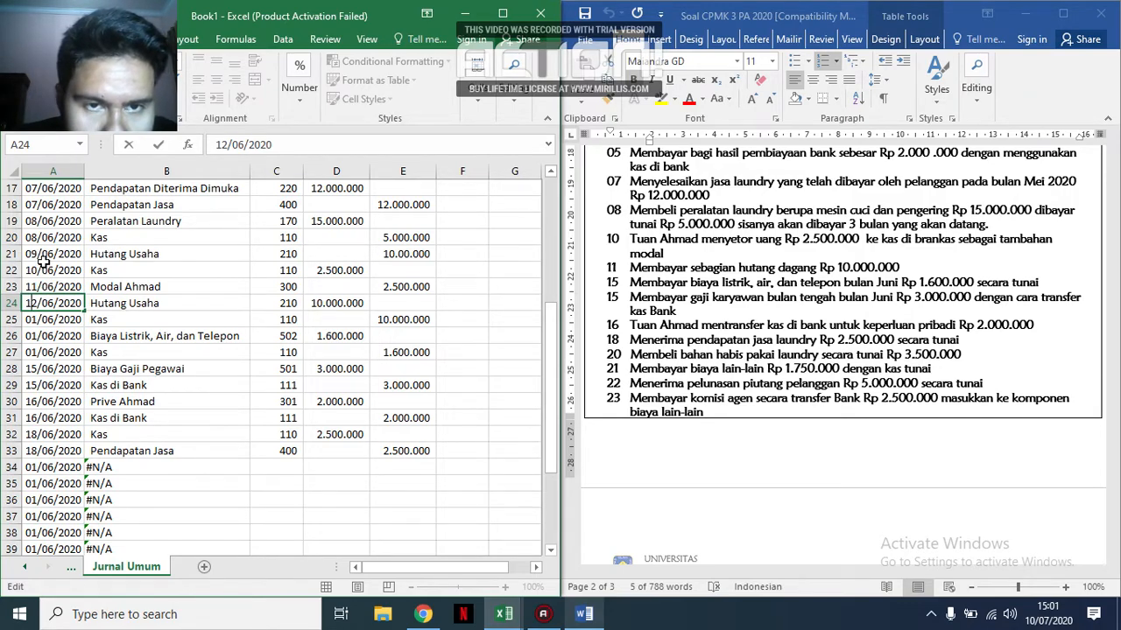
pyautogui.click(43, 263)
pyautogui.click(31, 253)
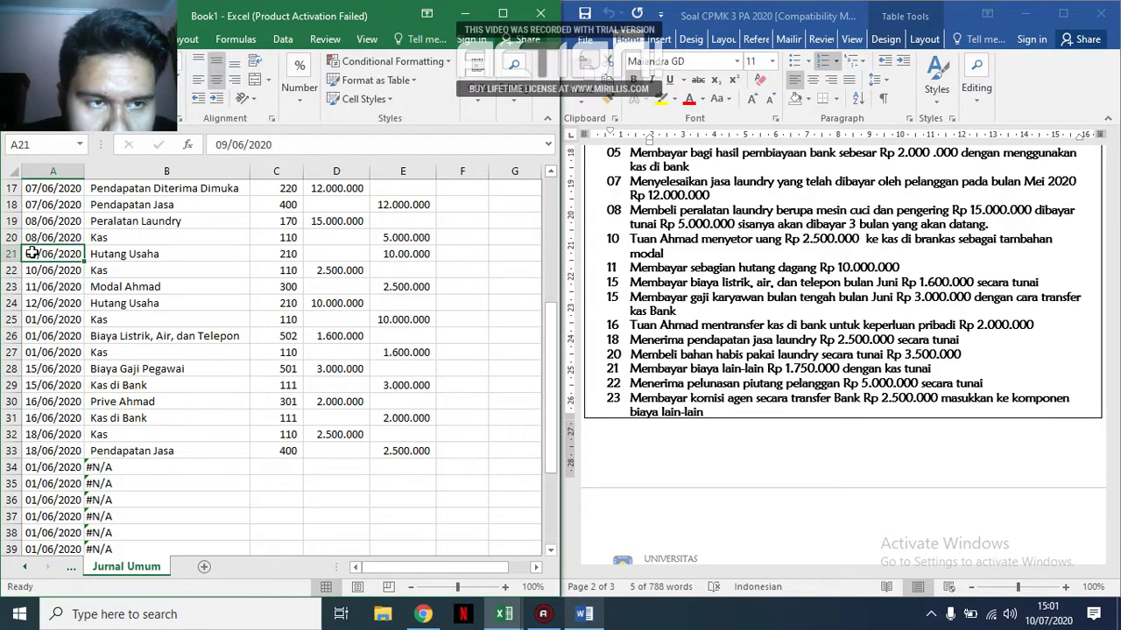
pyautogui.doubleClick(39, 254)
pyautogui.press('BackSpace')
pyautogui.write('8')
pyautogui.press('Return')
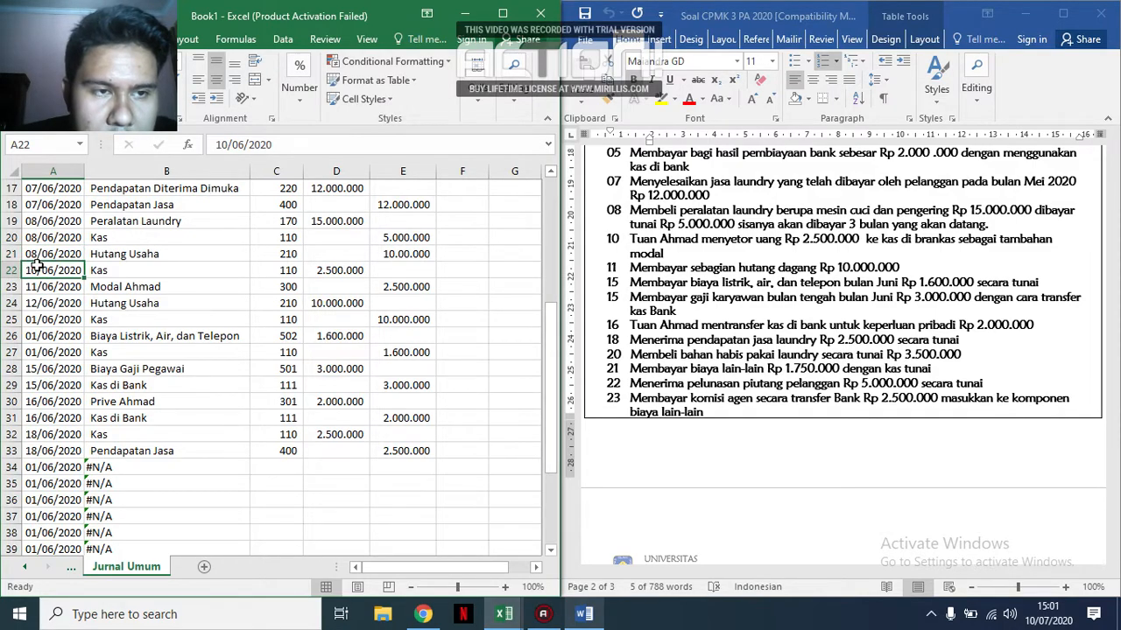
# Set the dates of the owner's capital deposit entry in A22 and A23 to 10/06/2020.
pyautogui.press('F2')
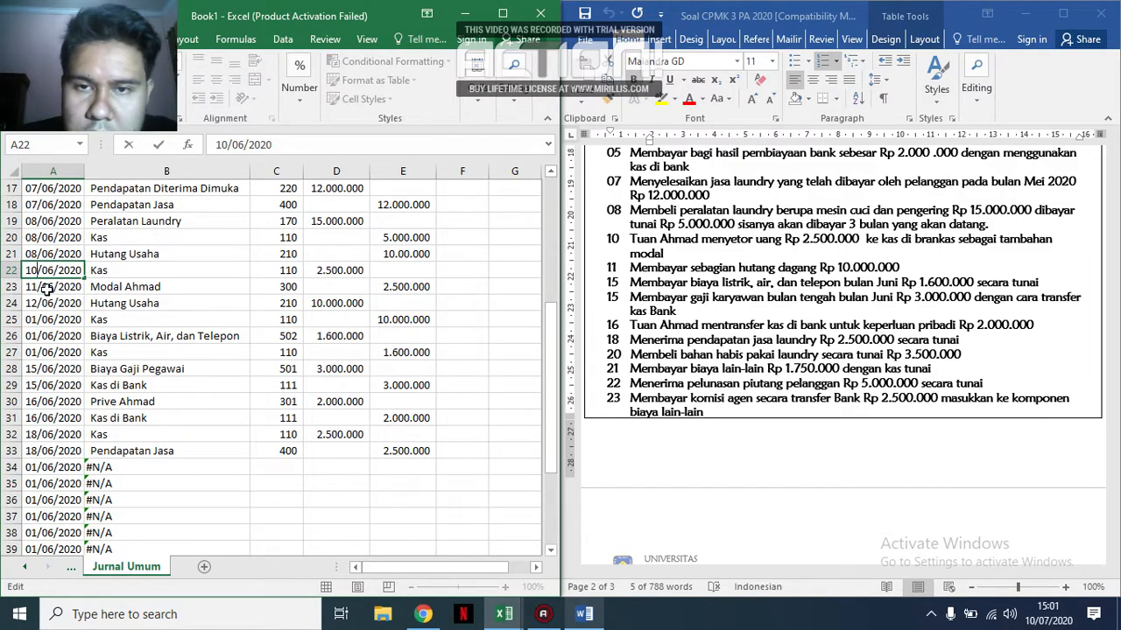
pyautogui.press('BackSpace')
pyautogui.write('0')
pyautogui.press('Return')
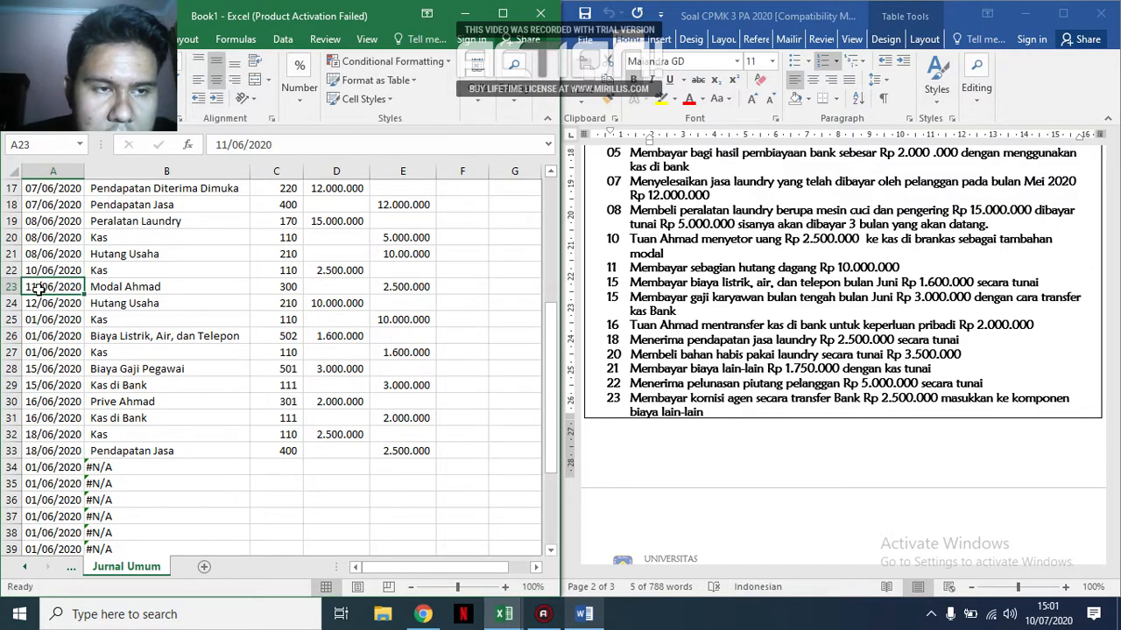
pyautogui.doubleClick(33, 287)
pyautogui.press('BackSpace')
pyautogui.write('0')
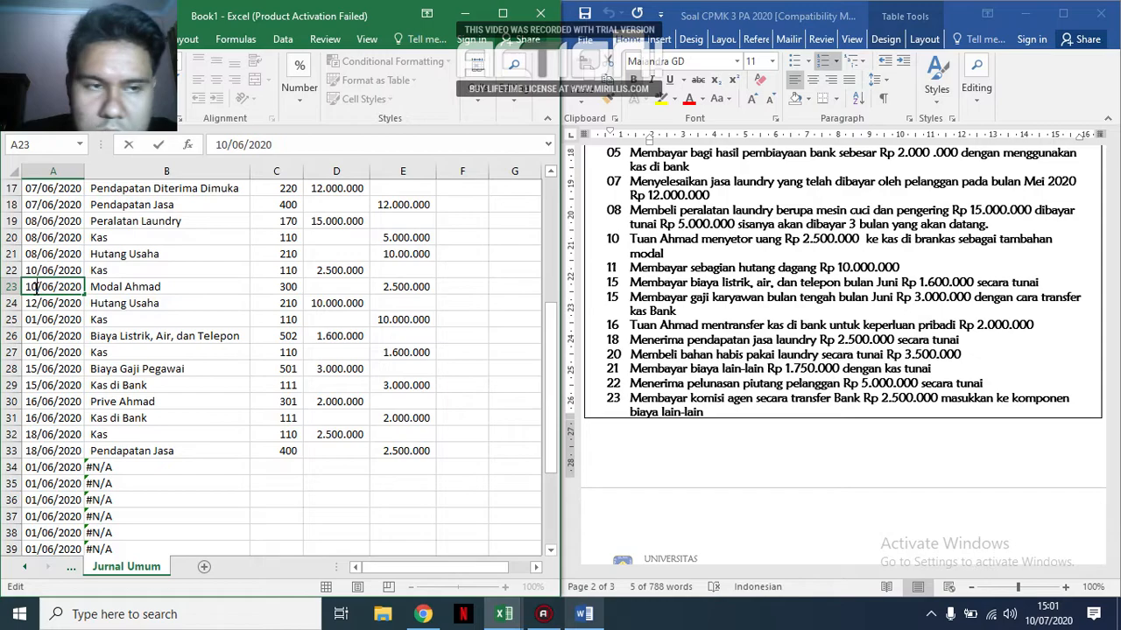
pyautogui.press('Return')
# Set the dates of the trade debt payment entry in A24 and A25 to 11/06/2020, checking the transaction list.
pyautogui.click(33, 287)
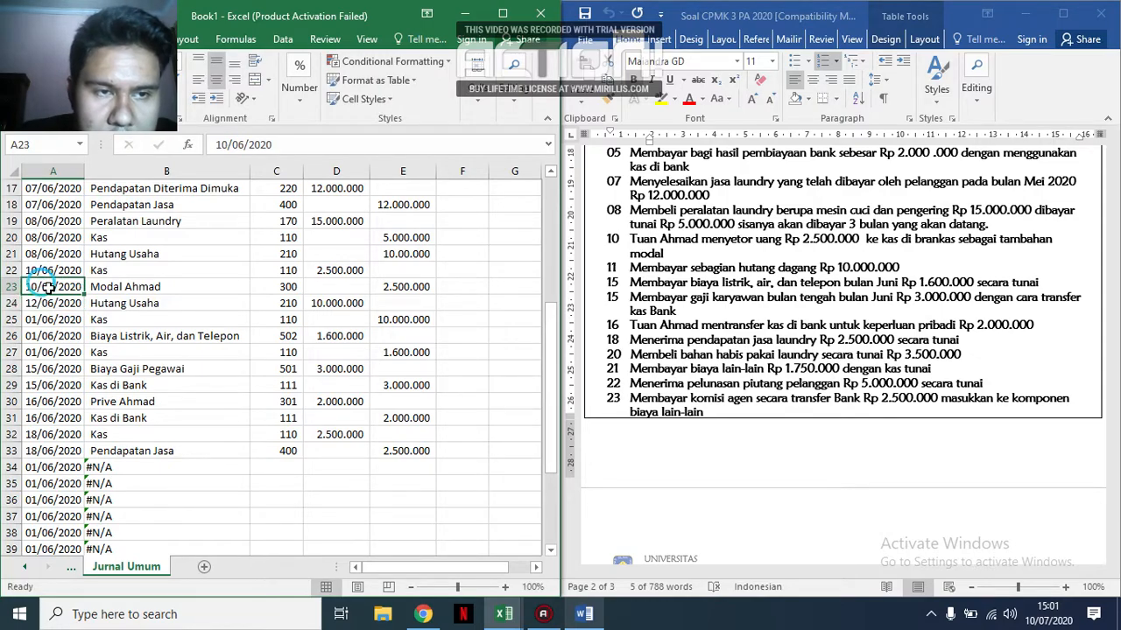
pyautogui.moveTo(85, 295); pyautogui.dragTo(85, 308)
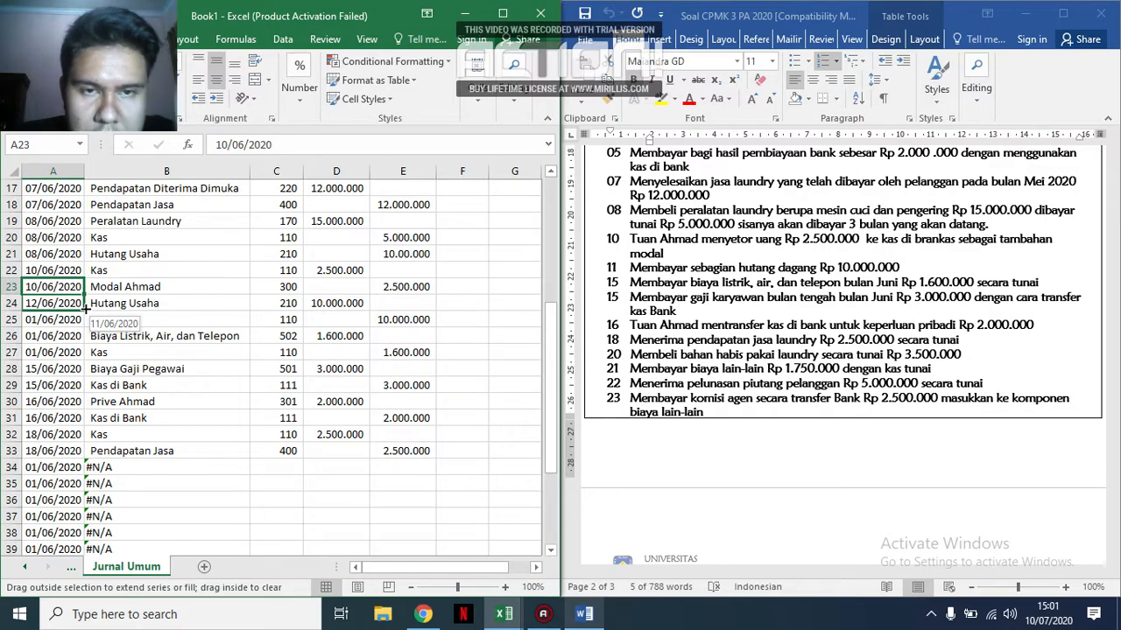
pyautogui.moveTo(85, 308); pyautogui.dragTo(78, 326)
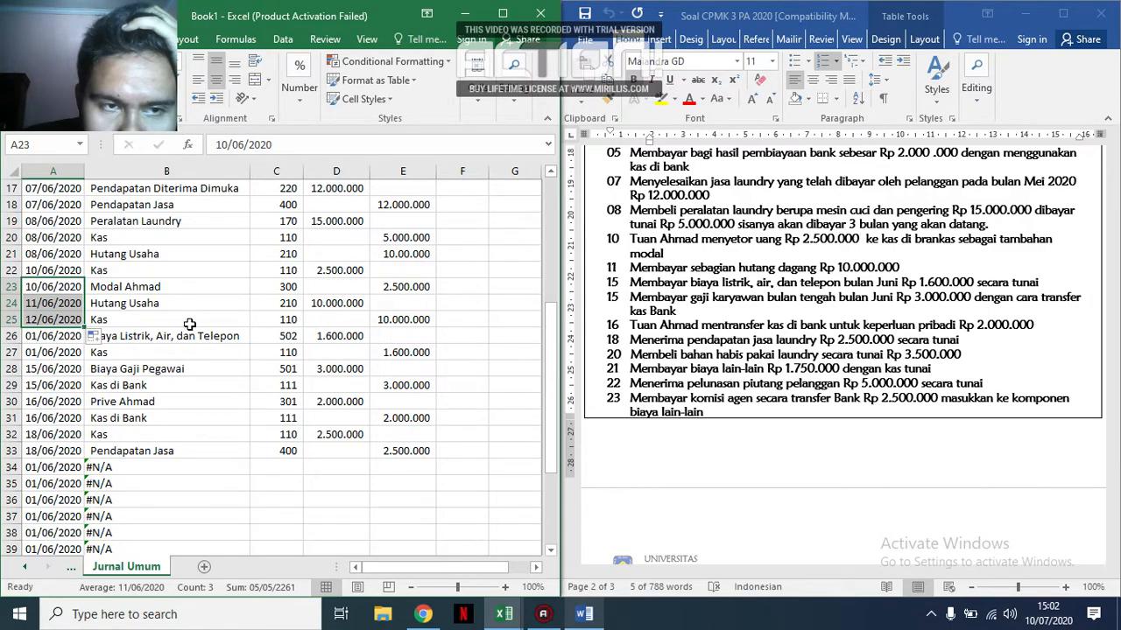
pyautogui.click(212, 304)
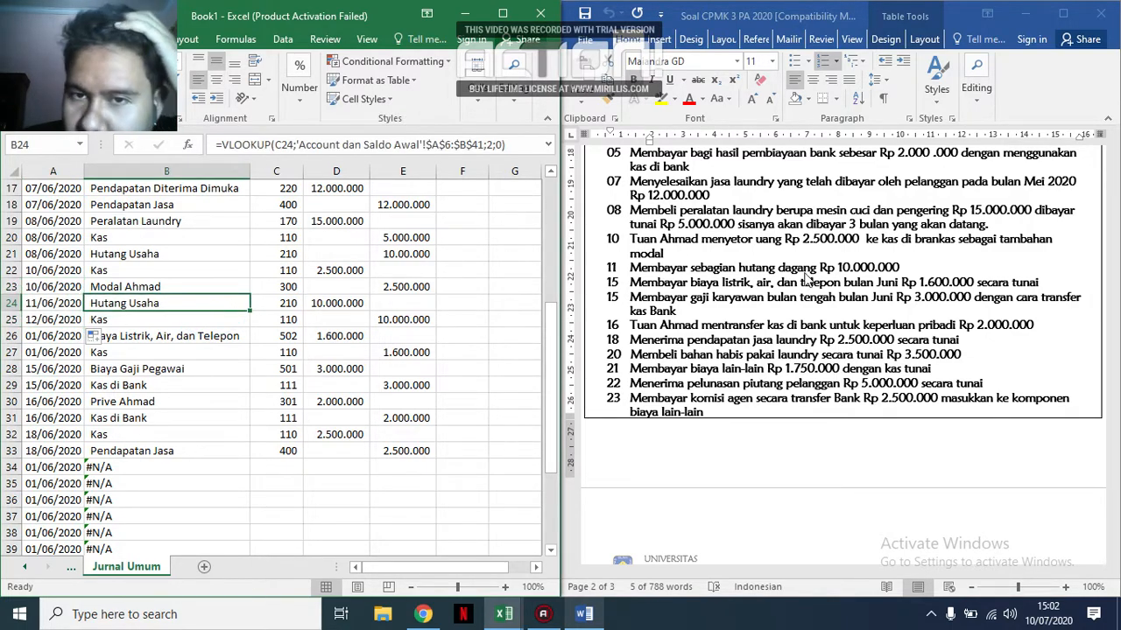
pyautogui.scroll(1, 814, 285)
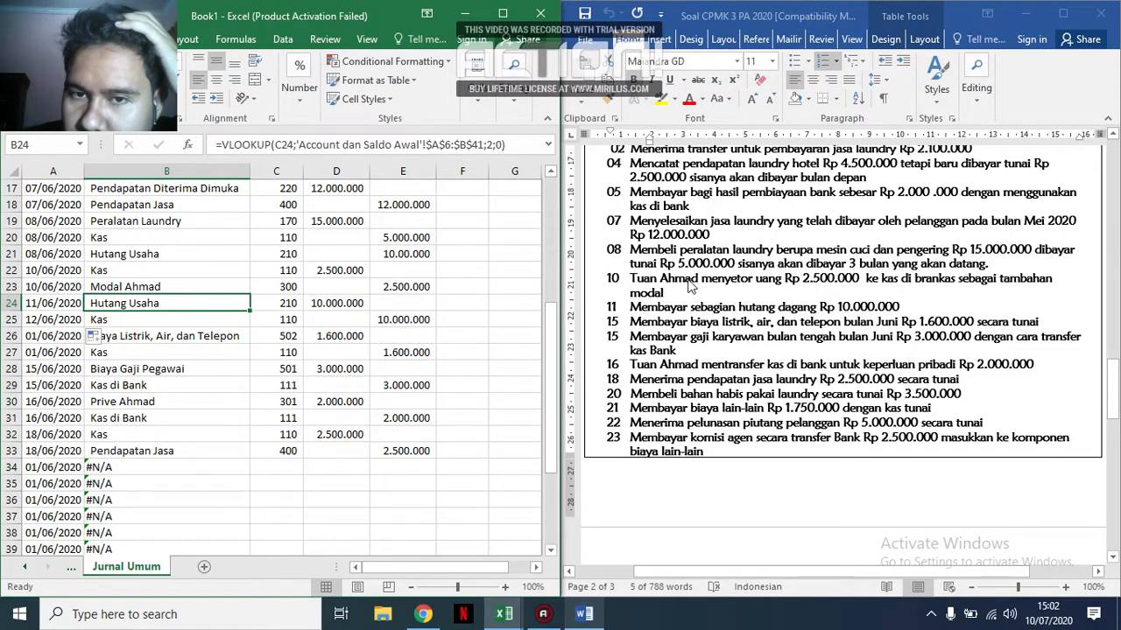
pyautogui.click(705, 317)
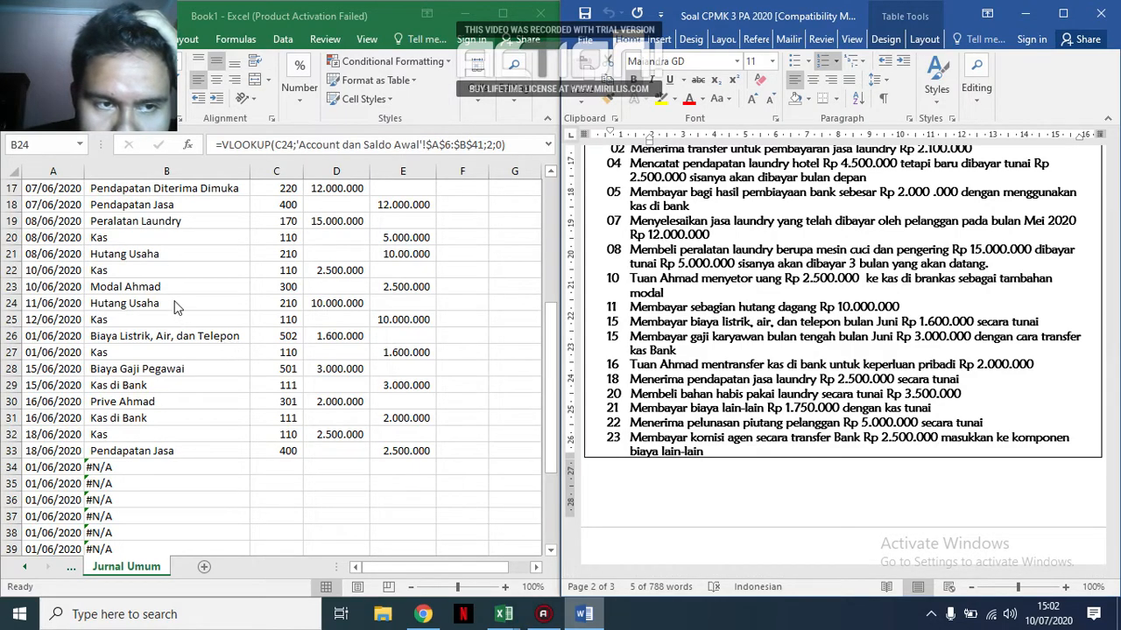
pyautogui.click(140, 303)
pyautogui.click(54, 317)
pyautogui.doubleClick(36, 319)
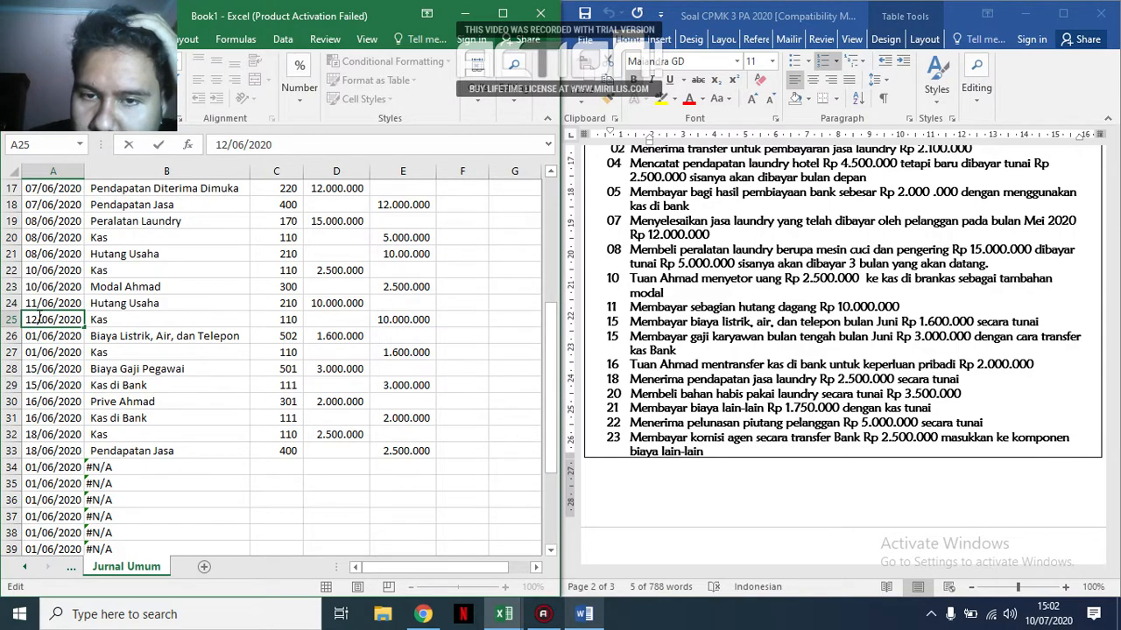
pyautogui.press('BackSpace')
pyautogui.write('1')
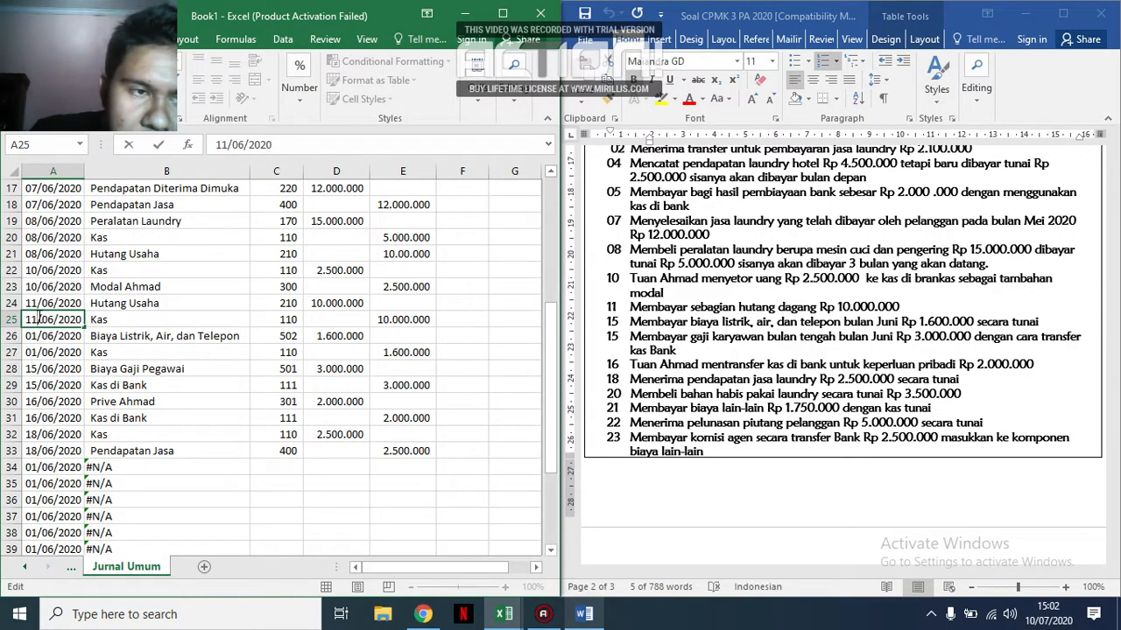
# Set the dates of the electricity, water and telephone expense entry in A26 and A27 to 15/06/2020.
pyautogui.click(46, 338)
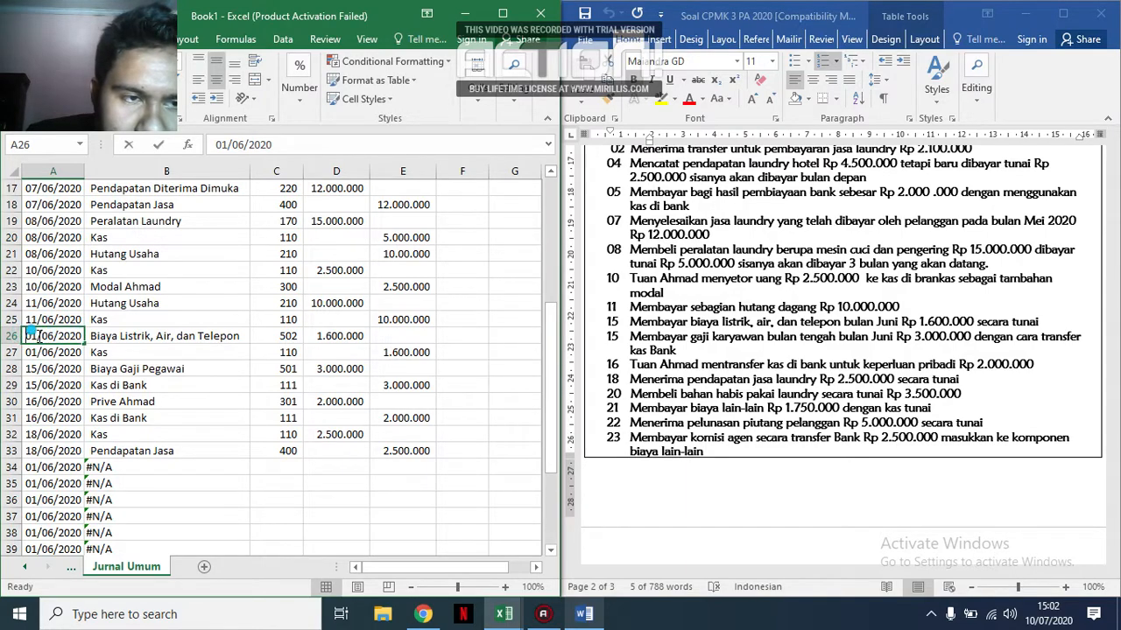
pyautogui.doubleClick(38, 336)
pyautogui.press('BackSpace')
pyautogui.press('BackSpace')
pyautogui.write('15')
pyautogui.press('Return')
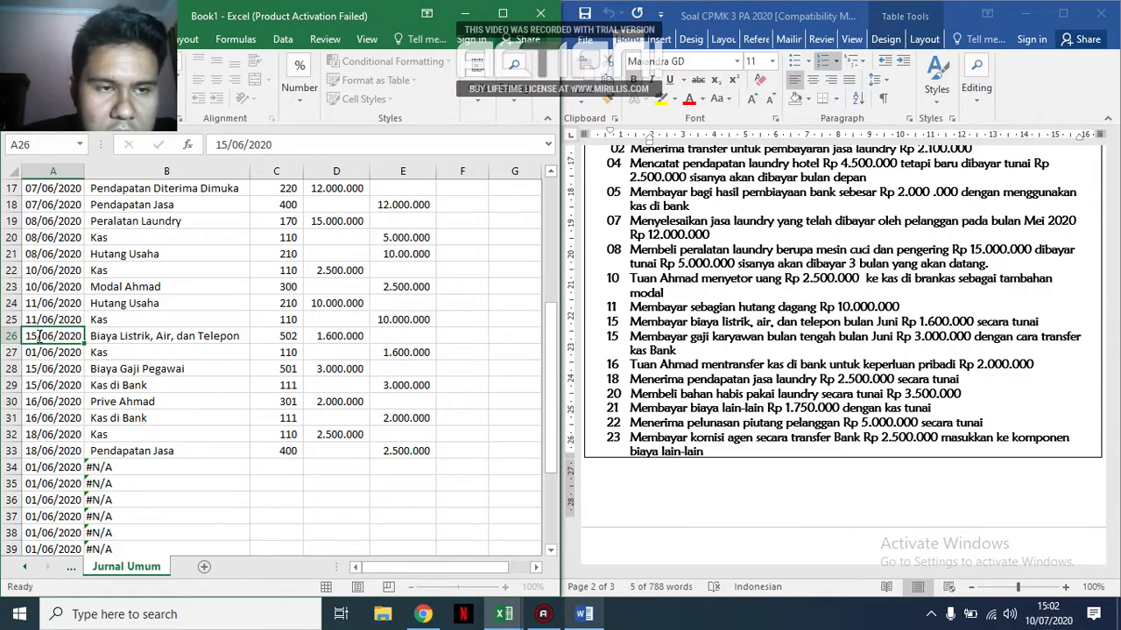
pyautogui.press('Down')
pyautogui.hotkey('ctrl', 'c')
pyautogui.press('Up')
pyautogui.hotkey('ctrl', 'v')
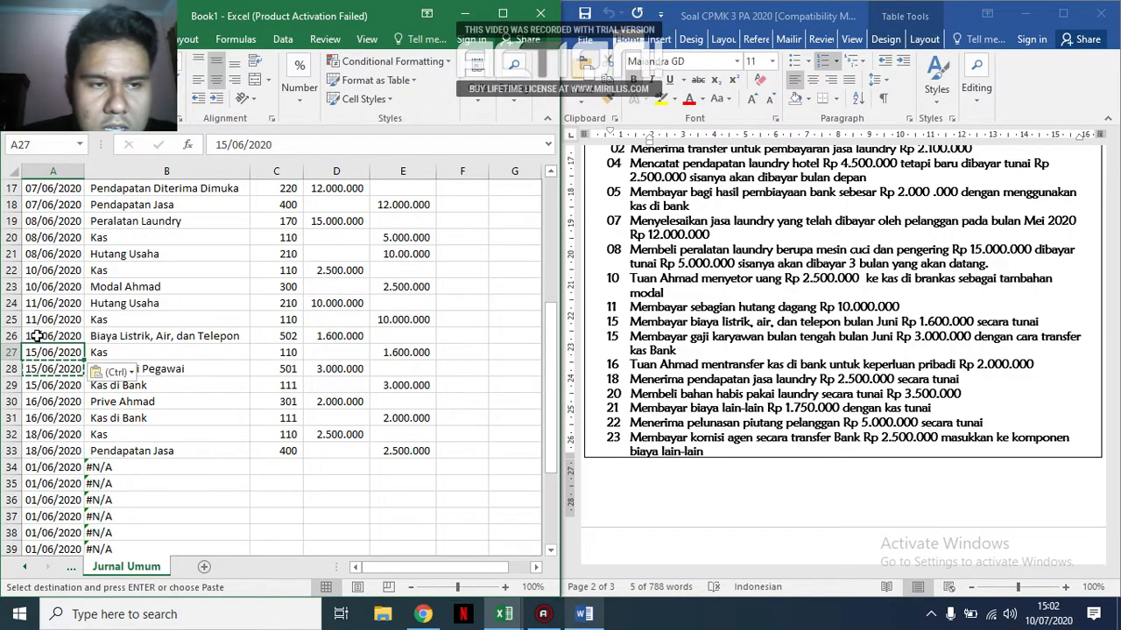
pyautogui.press('Escape')
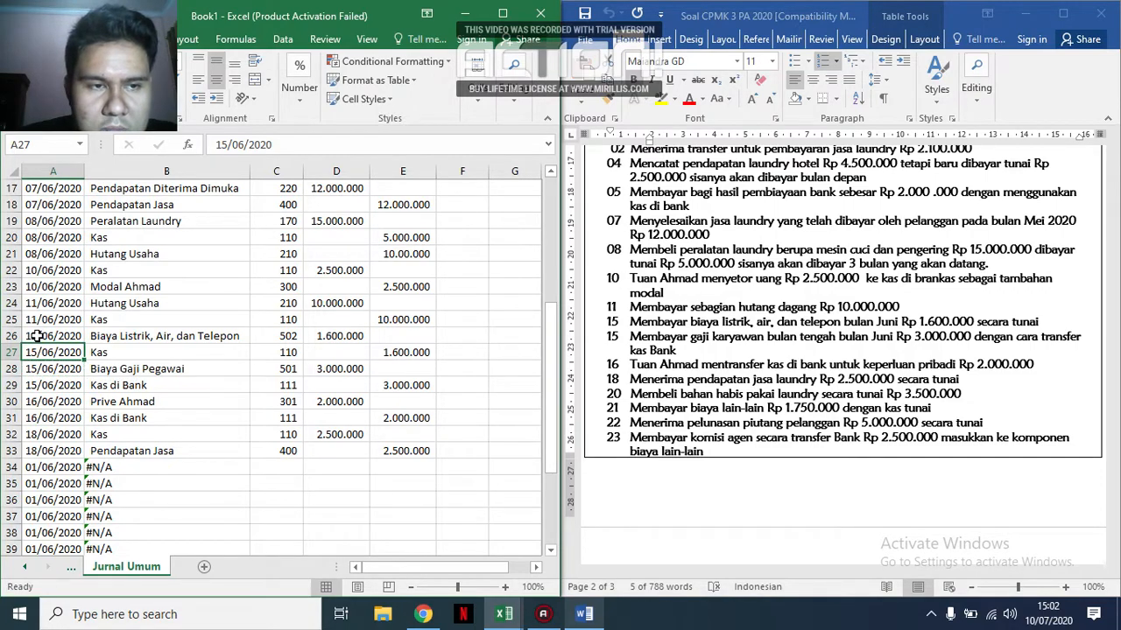
# Extend the daily date series from A33 down to A37, and set the date in A34 to 20/06/2020.
pyautogui.click(206, 451)
pyautogui.click(393, 467)
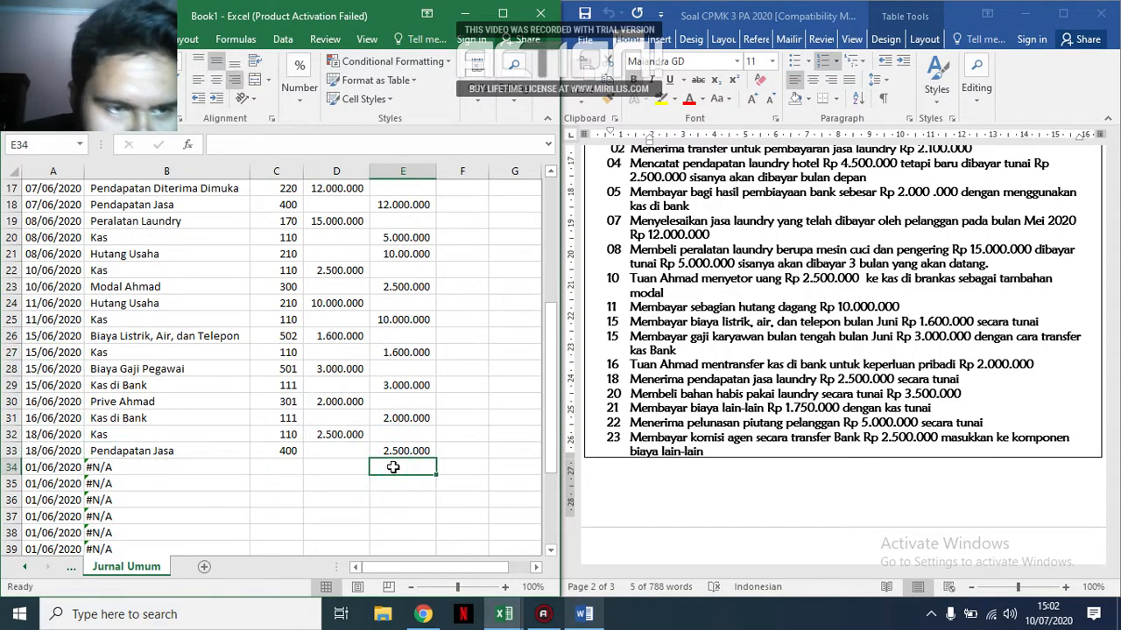
pyautogui.click(289, 468)
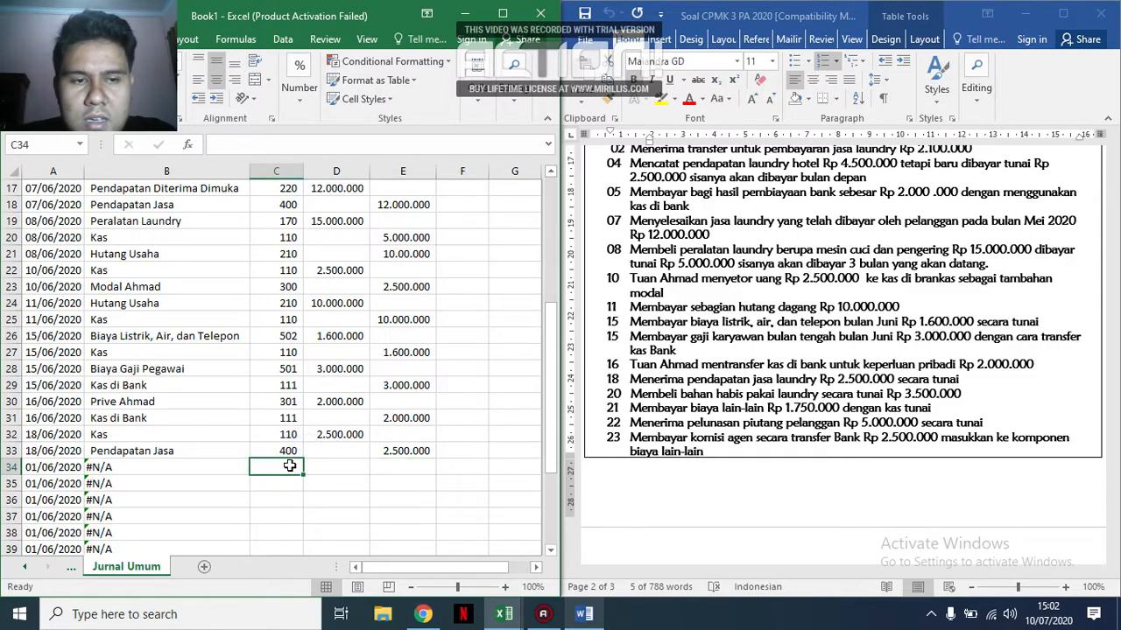
pyautogui.scroll(-2, 289, 466)
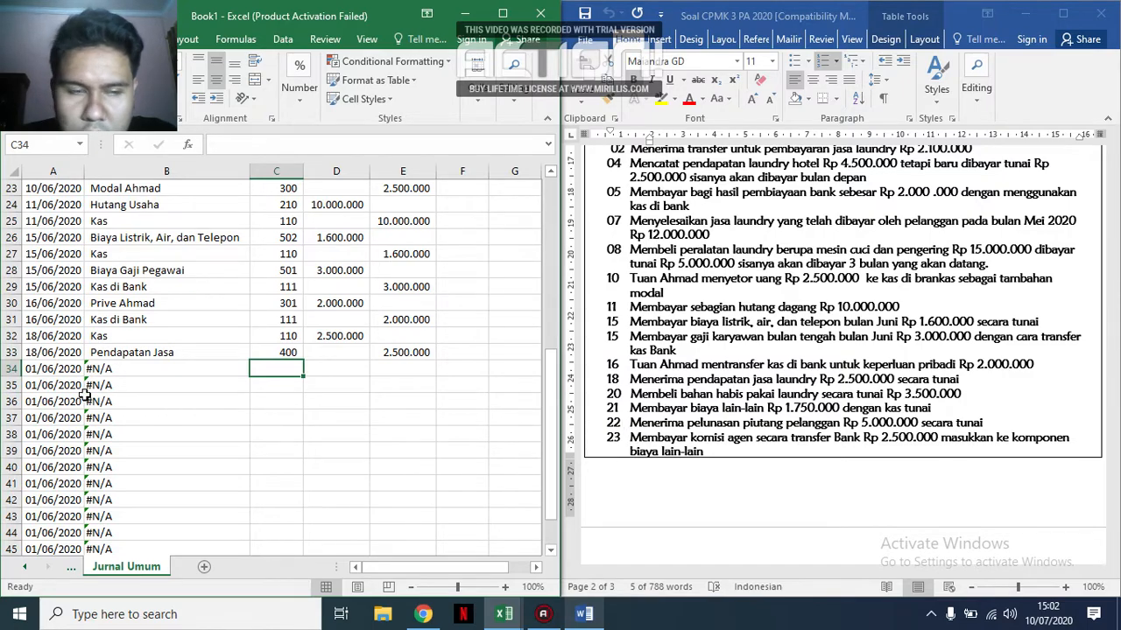
pyautogui.click(57, 353)
pyautogui.moveTo(84, 359); pyautogui.dragTo(72, 422)
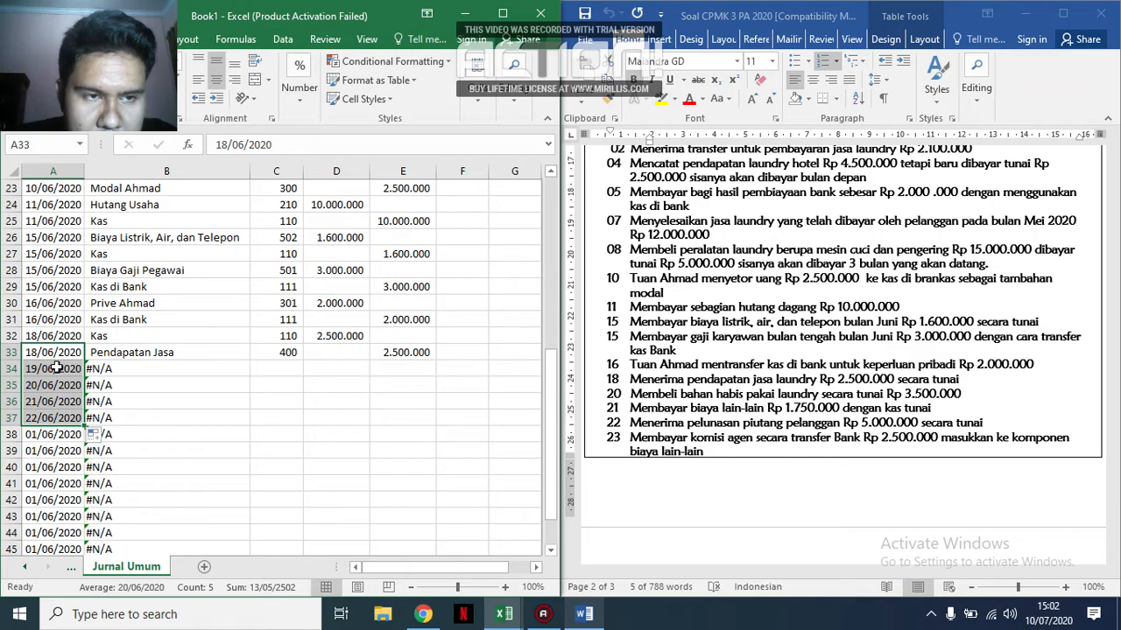
pyautogui.click(32, 369)
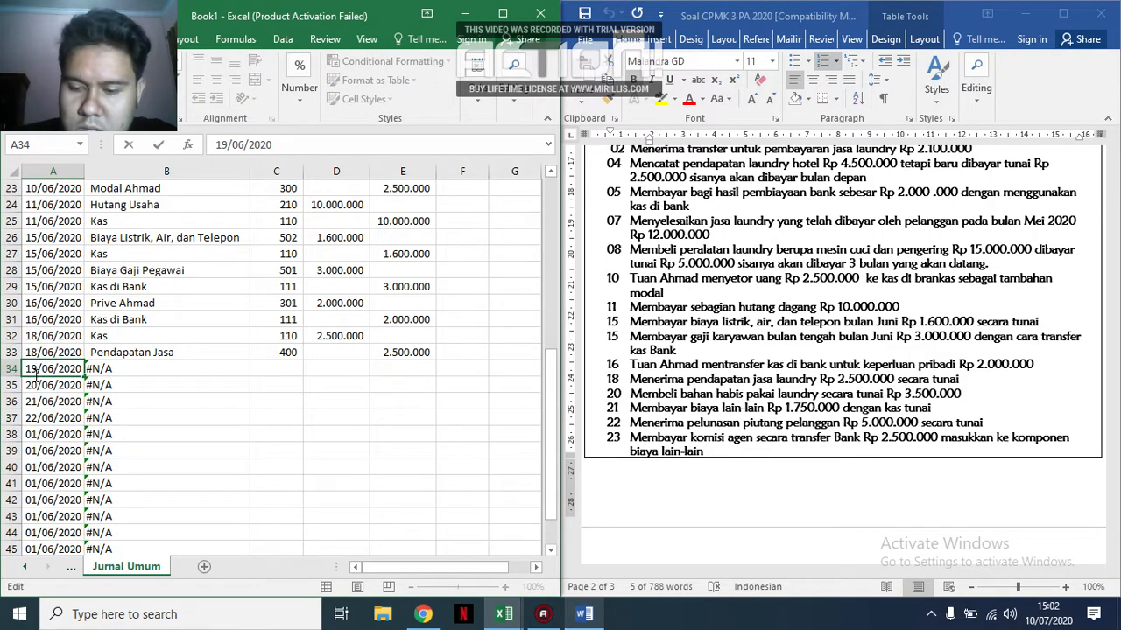
pyautogui.press('BackSpace')
pyautogui.press('BackSpace')
pyautogui.write('20')
pyautogui.hotkey('ctrl', 'Return')
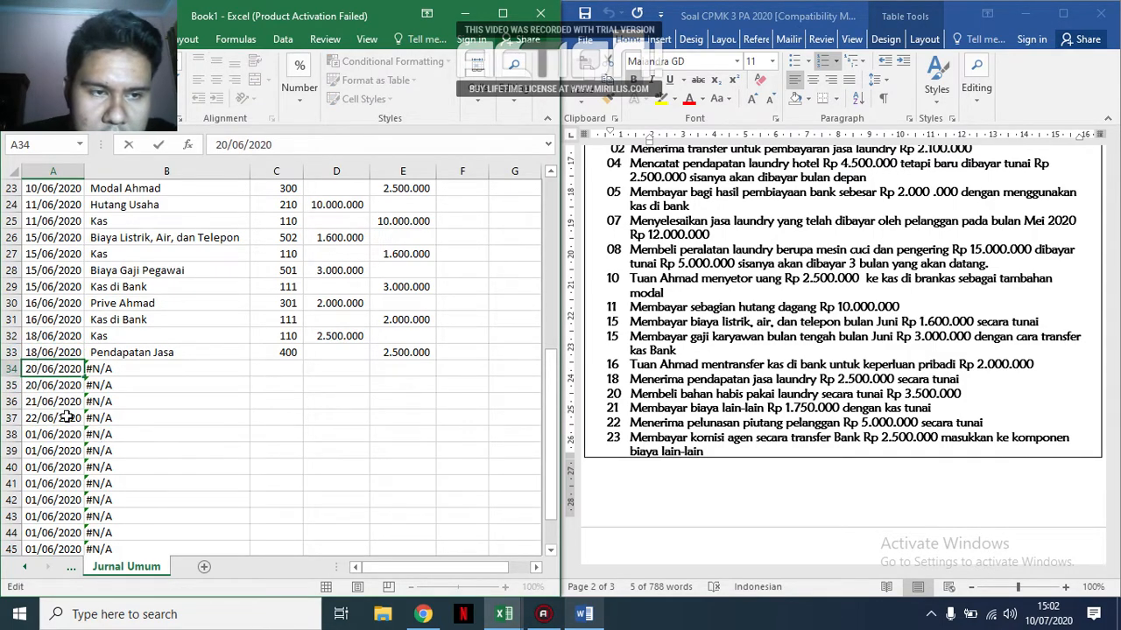
pyautogui.click(196, 413)
# Look up the supplies code in the account list, and enter account codes 125 in C34 and 110 in C35.
pyautogui.click(276, 368)
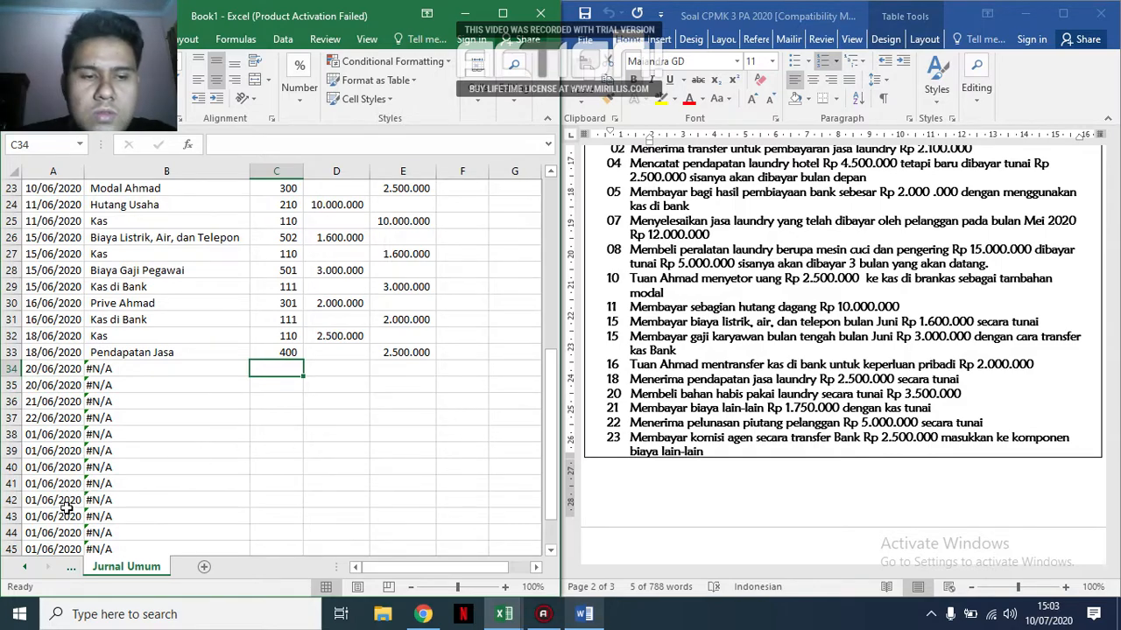
pyautogui.click(70, 566)
pyautogui.scroll(4, 160, 419)
pyautogui.scroll(2, 160, 419)
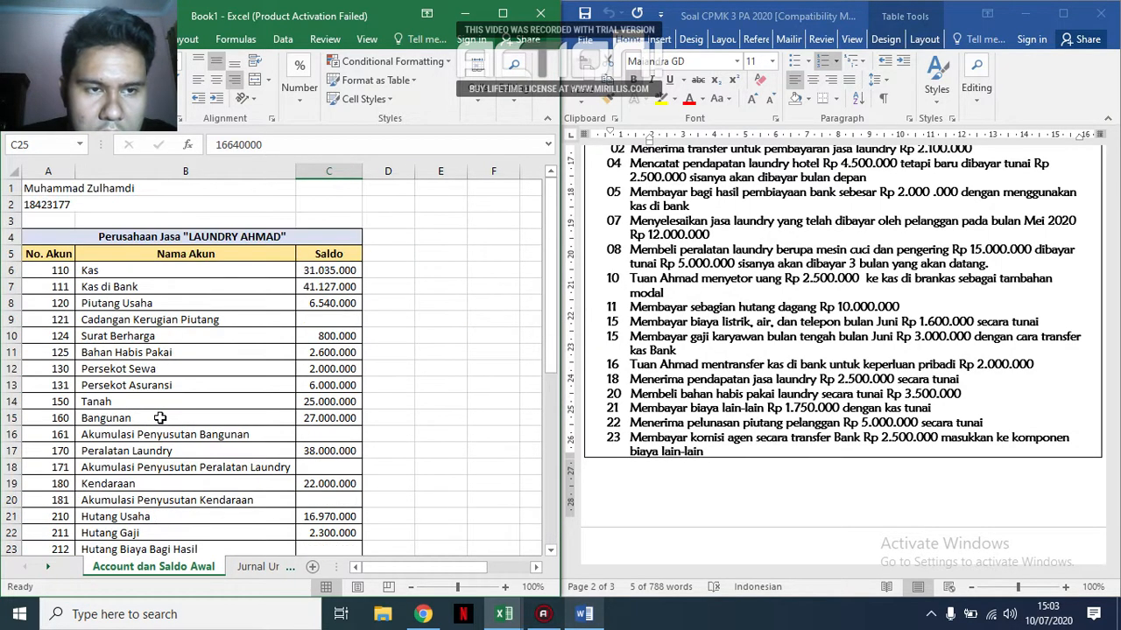
pyautogui.click(255, 566)
pyautogui.write('125')
pyautogui.press('Return')
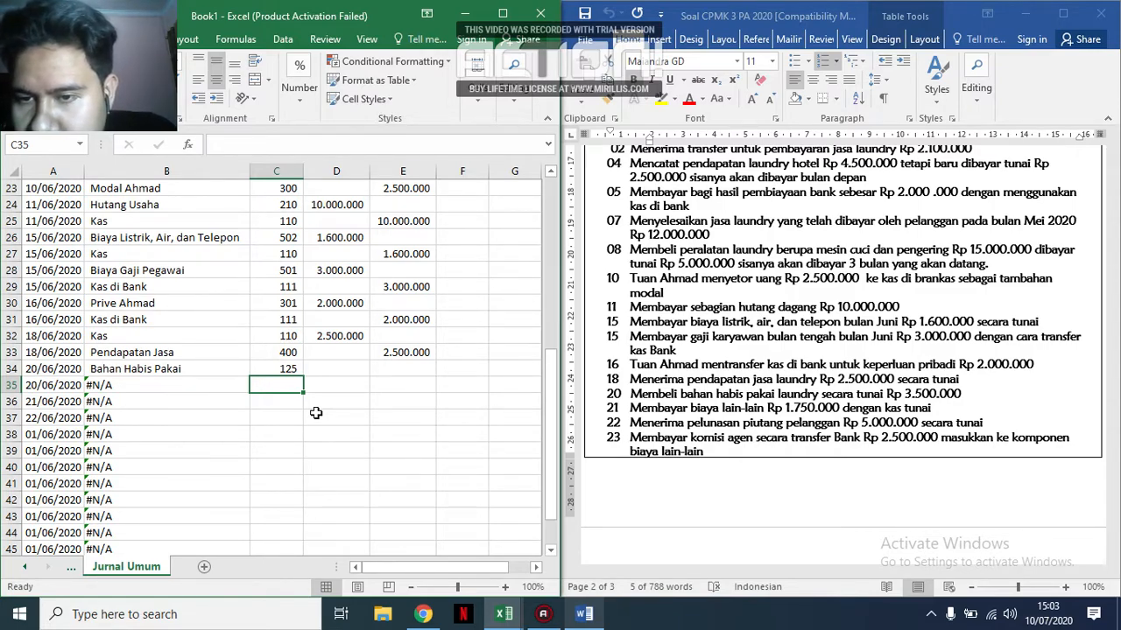
pyautogui.write('110')
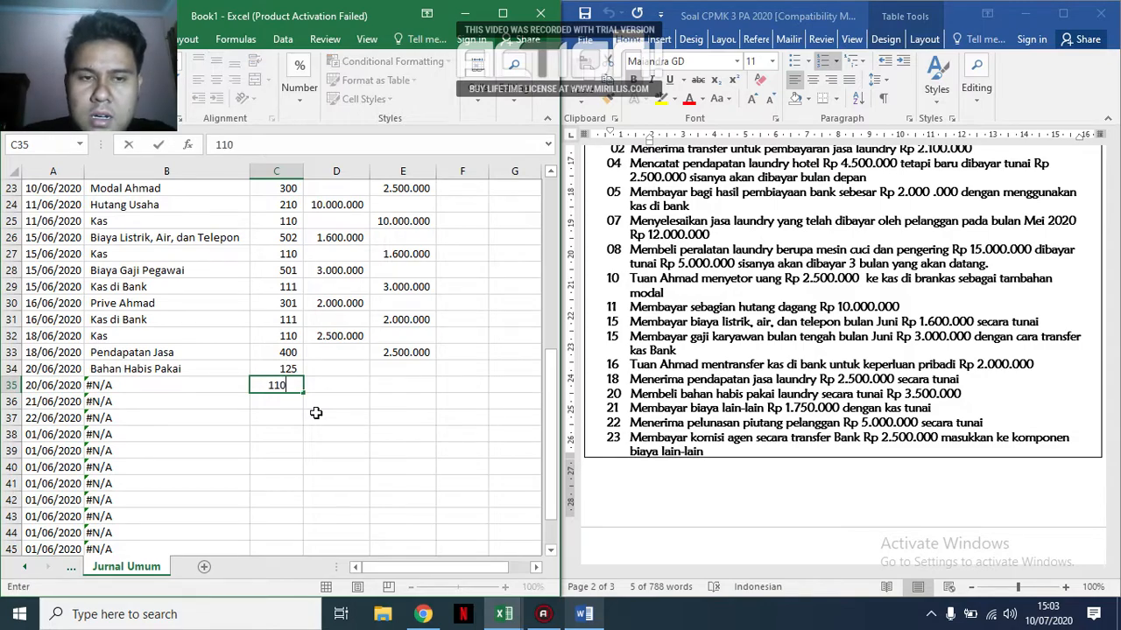
pyautogui.press('Return')
# Enter the supplies purchase amounts: a debit of 3.500.000 in D34 and a credit of 3.500.000 in E35.
pyautogui.press('Right')
pyautogui.press('Up')
pyautogui.press('Up')
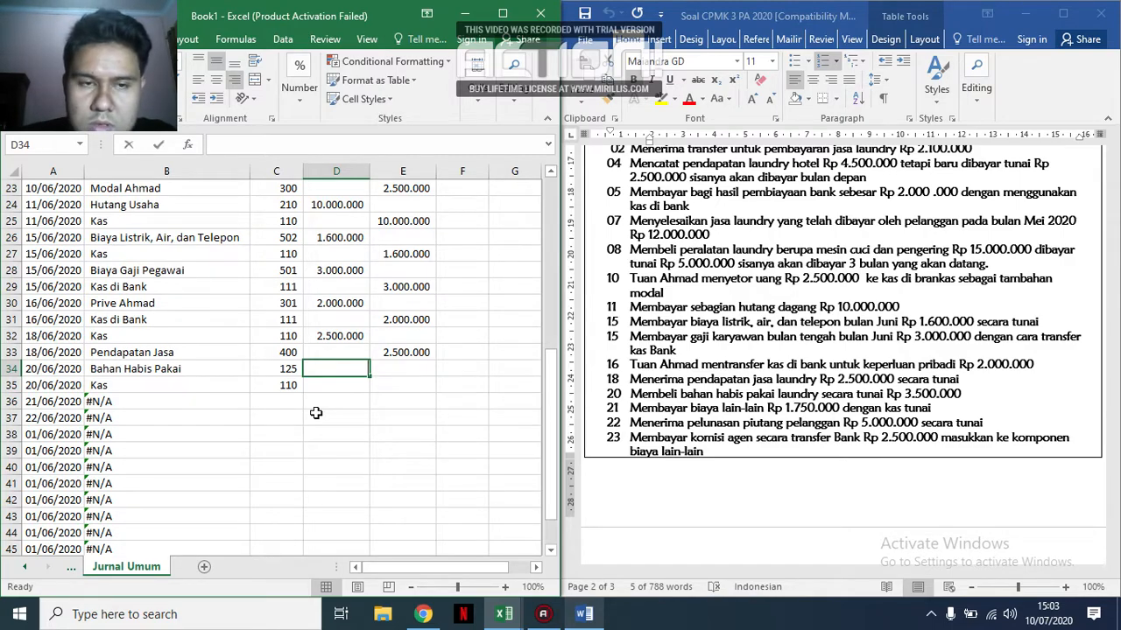
pyautogui.write('3.500.000')
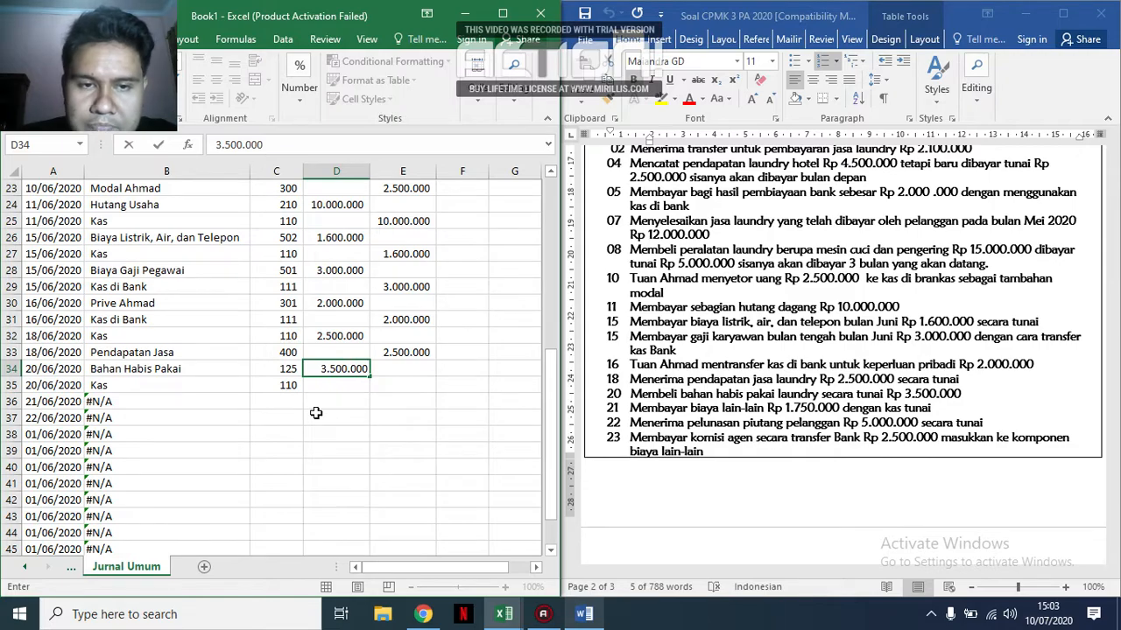
pyautogui.press('Return')
pyautogui.press('Right')
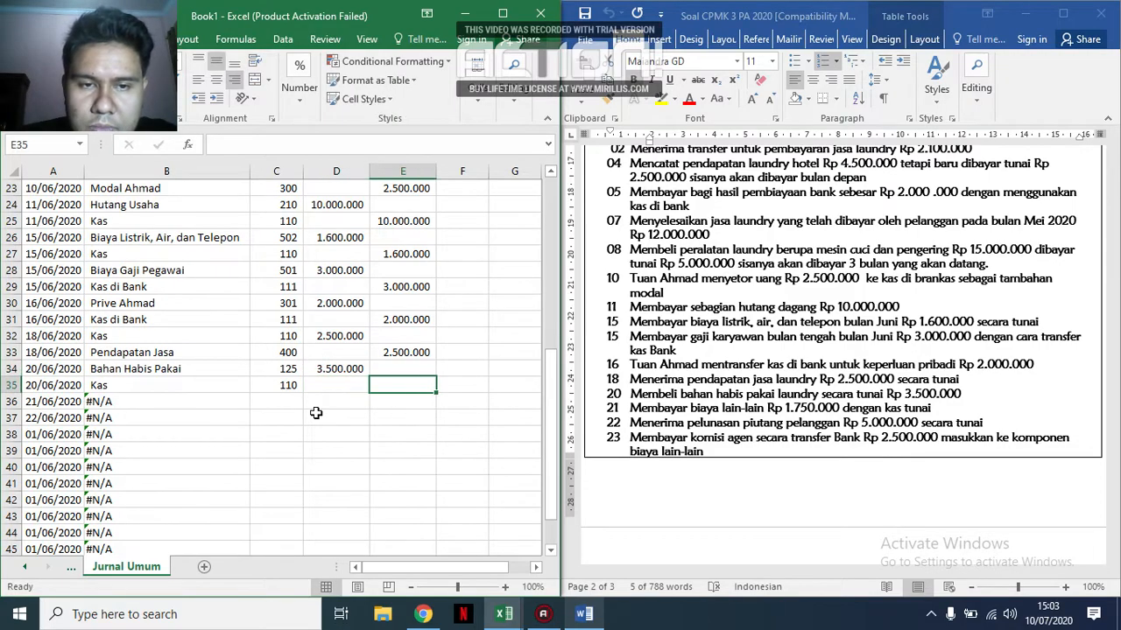
pyautogui.write('3.500.')
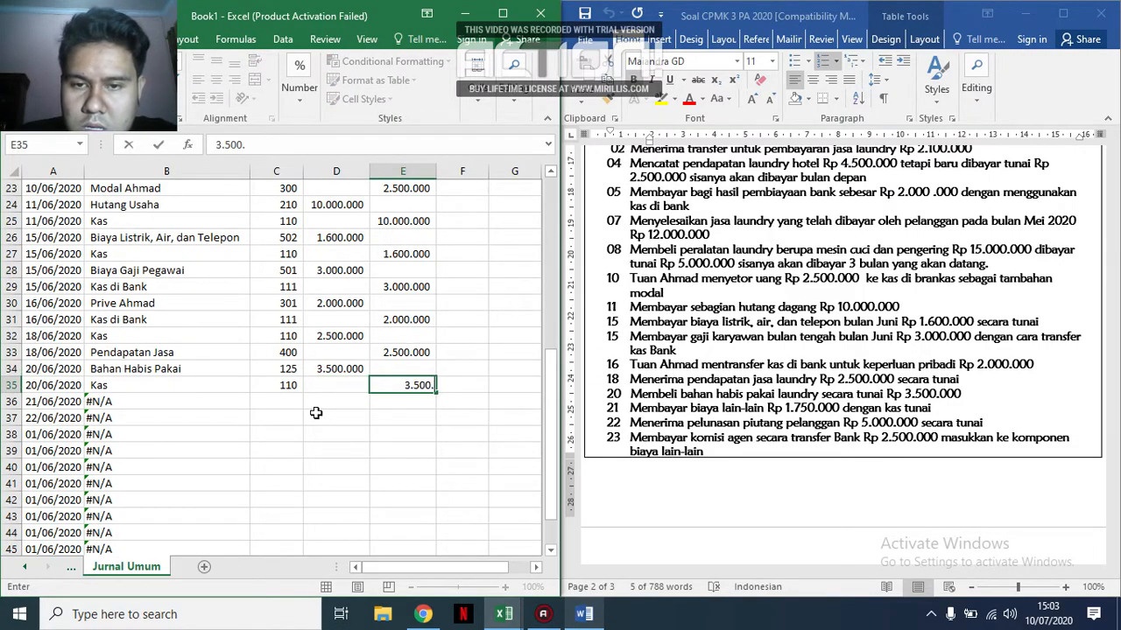
pyautogui.write('000')
pyautogui.press('Return')
# Enter account codes 520 in C36 and 110 in C37 for the miscellaneous expense paid in cash.
pyautogui.press('Left')
pyautogui.press('Left')
pyautogui.press('Left')
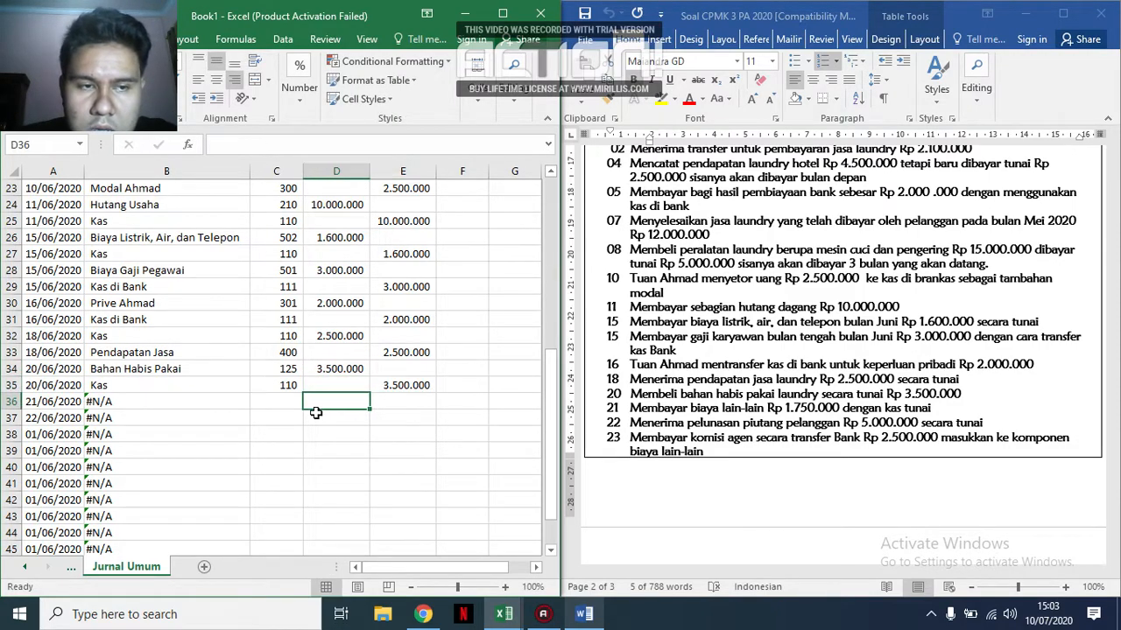
pyautogui.press('Right')
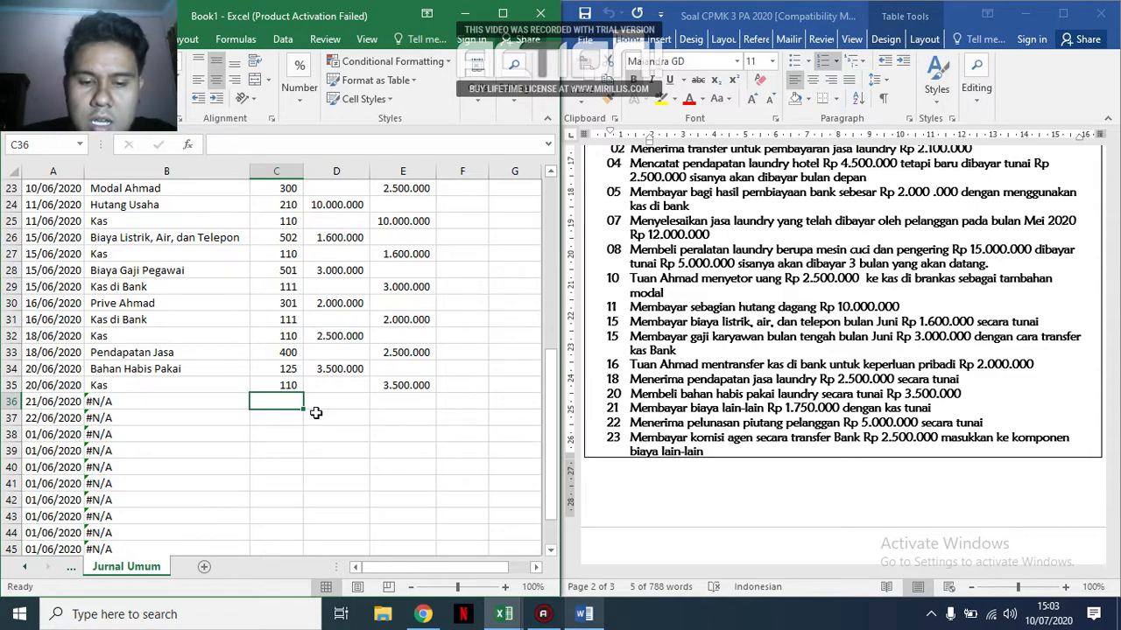
pyautogui.write('520')
pyautogui.press('Return')
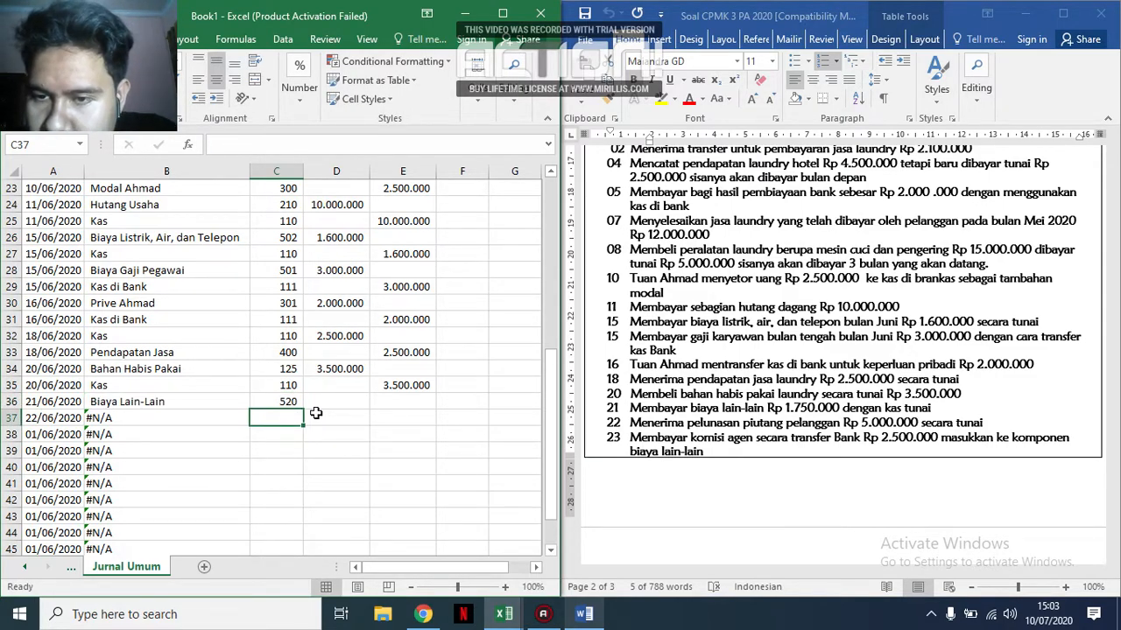
pyautogui.write('110')
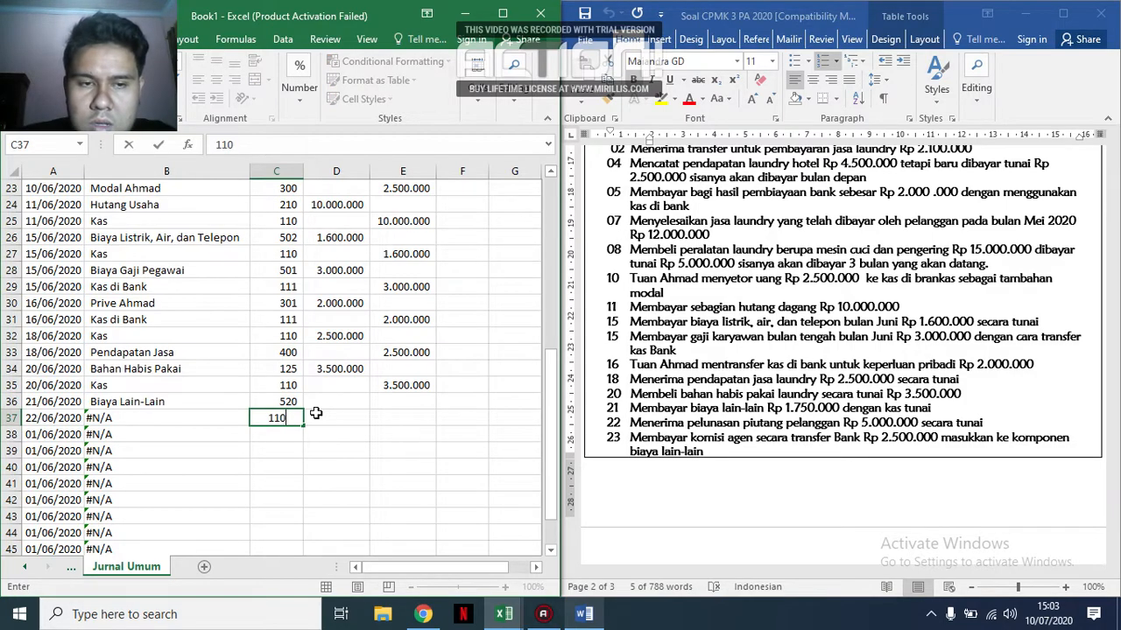
pyautogui.press('Return')
# Enter a debit of 1.750.000 in D36 for the miscellaneous expense and copy it to the cash credit in E37.
pyautogui.press('Right')
pyautogui.press('Up')
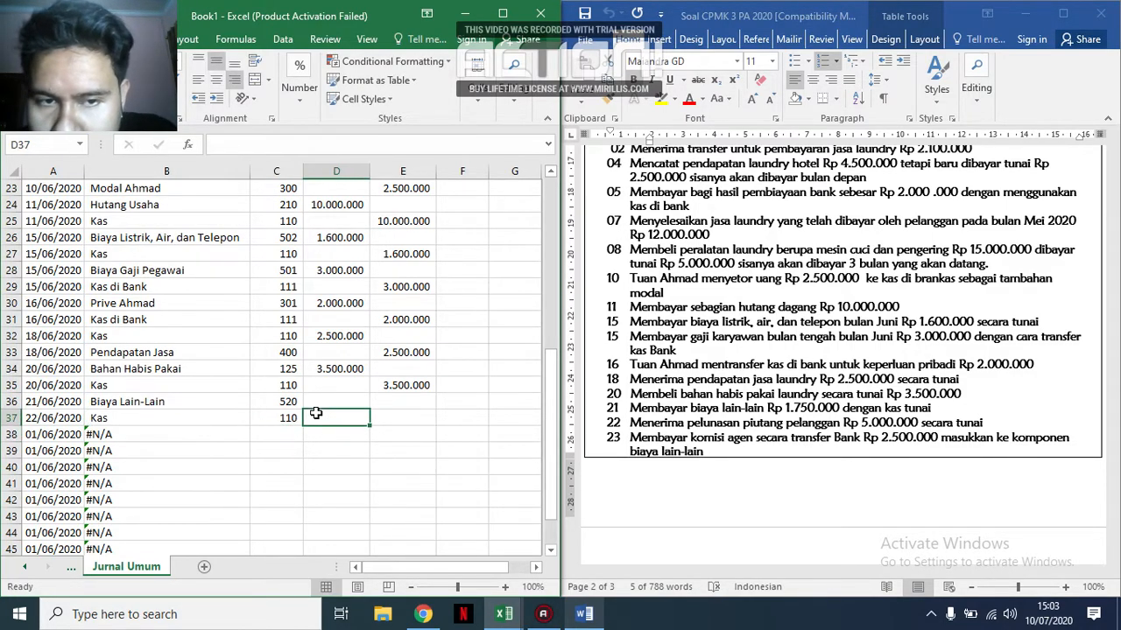
pyautogui.press('Up')
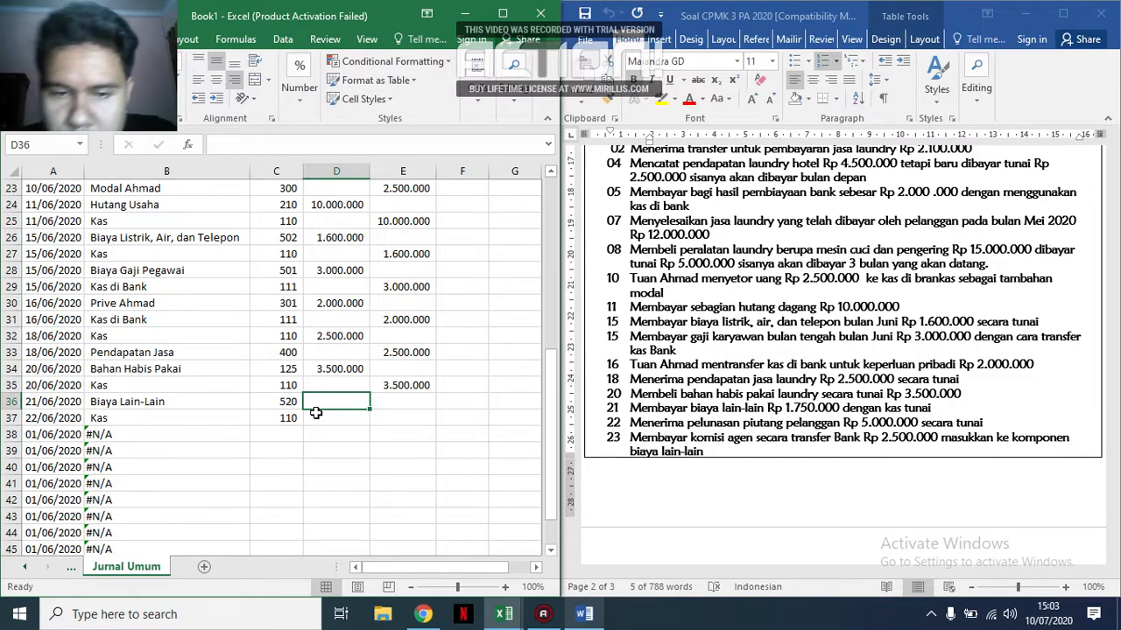
pyautogui.write('1.750.000')
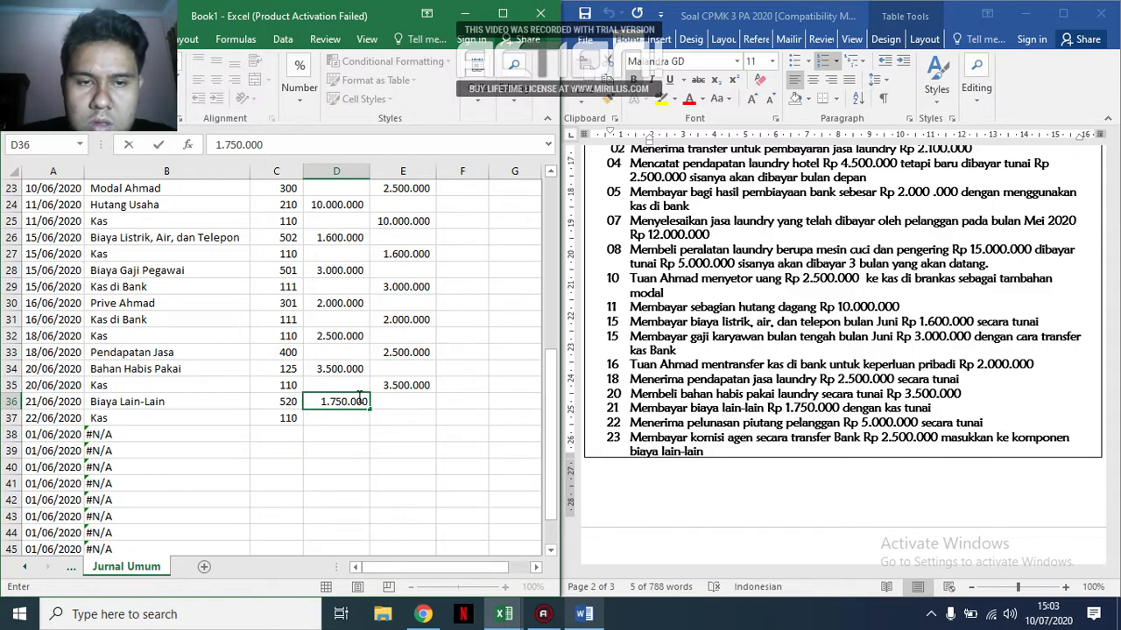
pyautogui.click(423, 485)
pyautogui.click(341, 402)
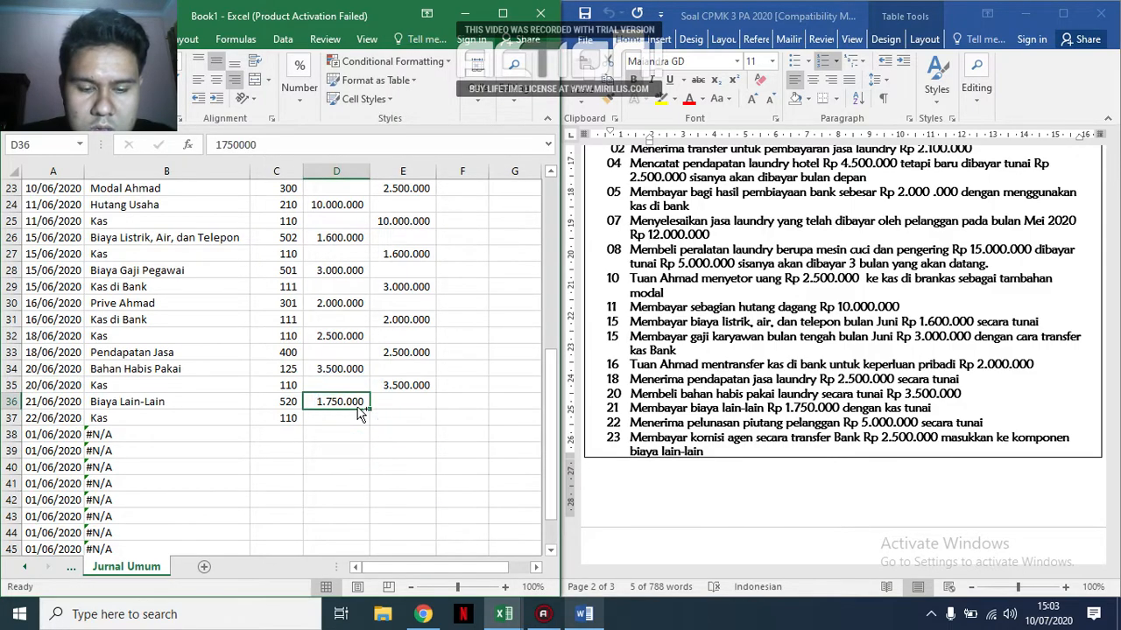
pyautogui.hotkey('ctrl', 'c')
pyautogui.click(391, 420)
pyautogui.hotkey('ctrl', 'v')
pyautogui.click(335, 482)
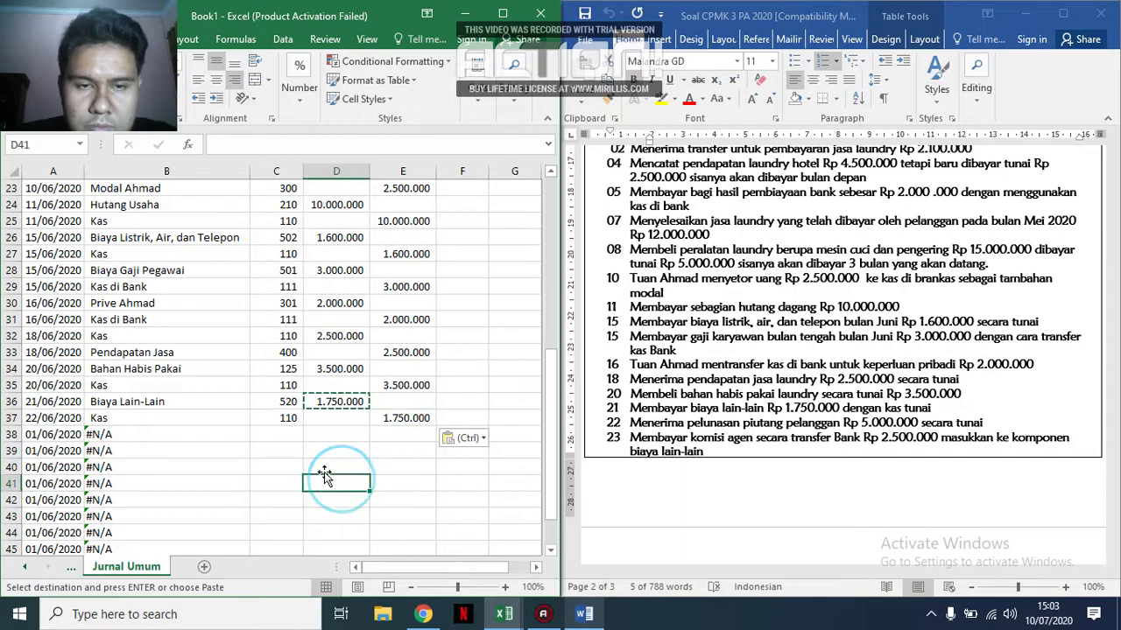
# Open cell C38 for entry of the next transaction's account code.
pyautogui.click(293, 433)
pyautogui.doubleClick(294, 434)
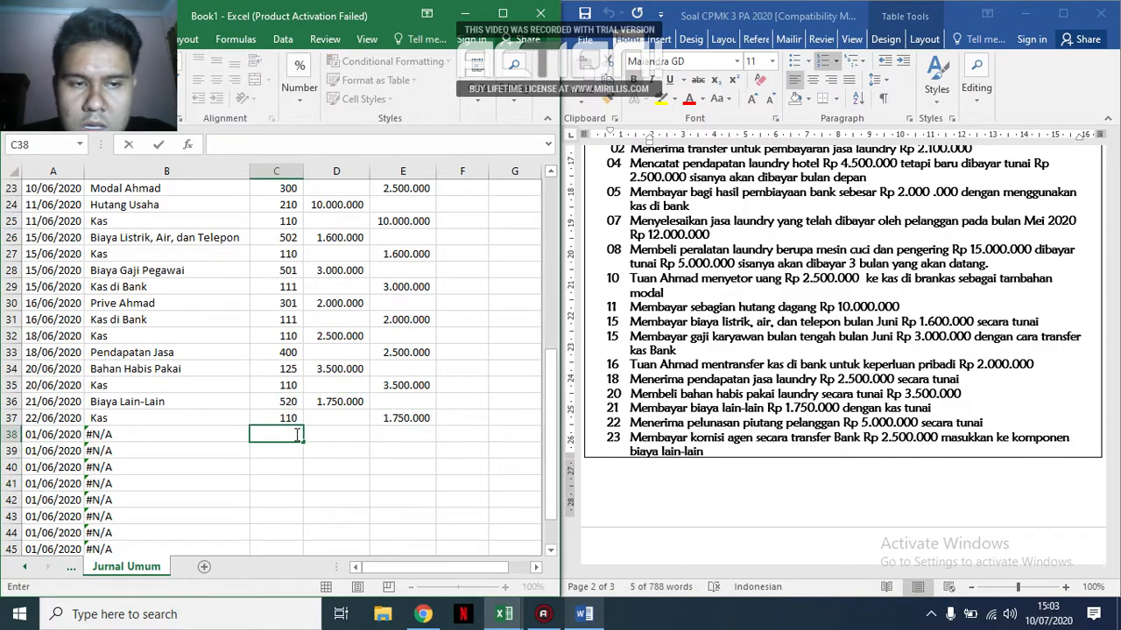
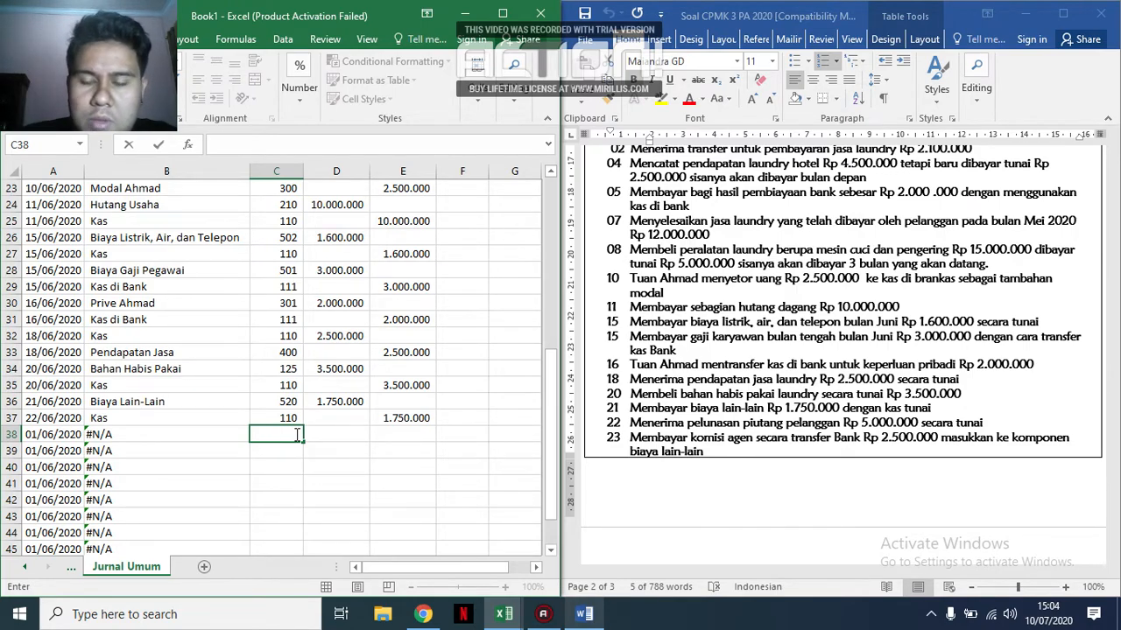
# Enter account codes 110 in C38 and 120 in C39 for the receivable settled in cash.
pyautogui.press('Return')
pyautogui.click(295, 434)
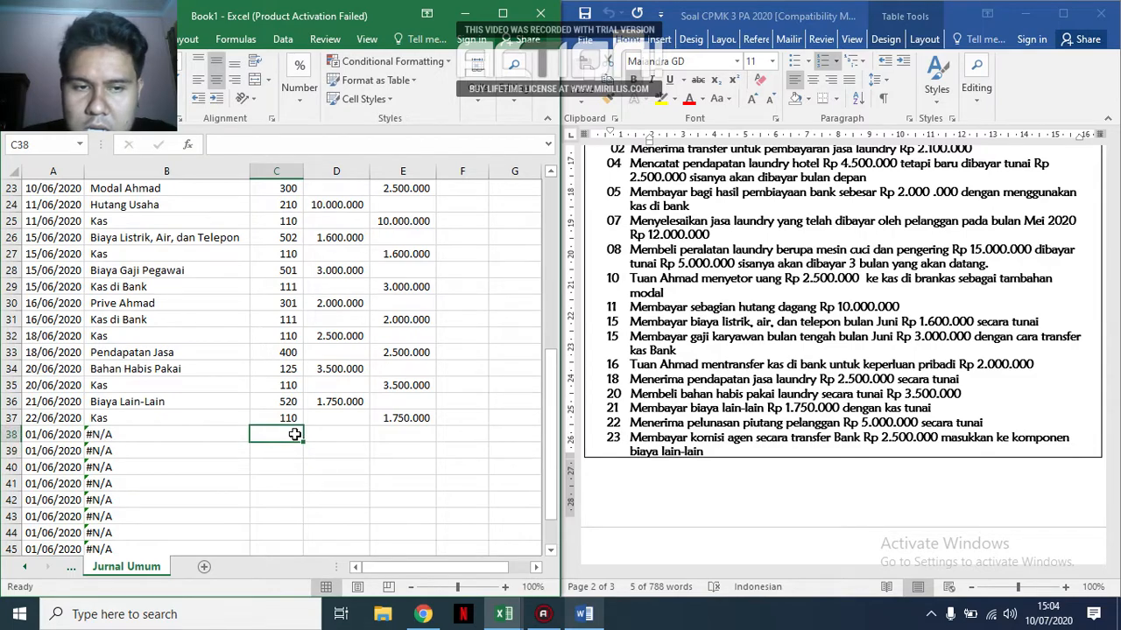
pyautogui.write('110')
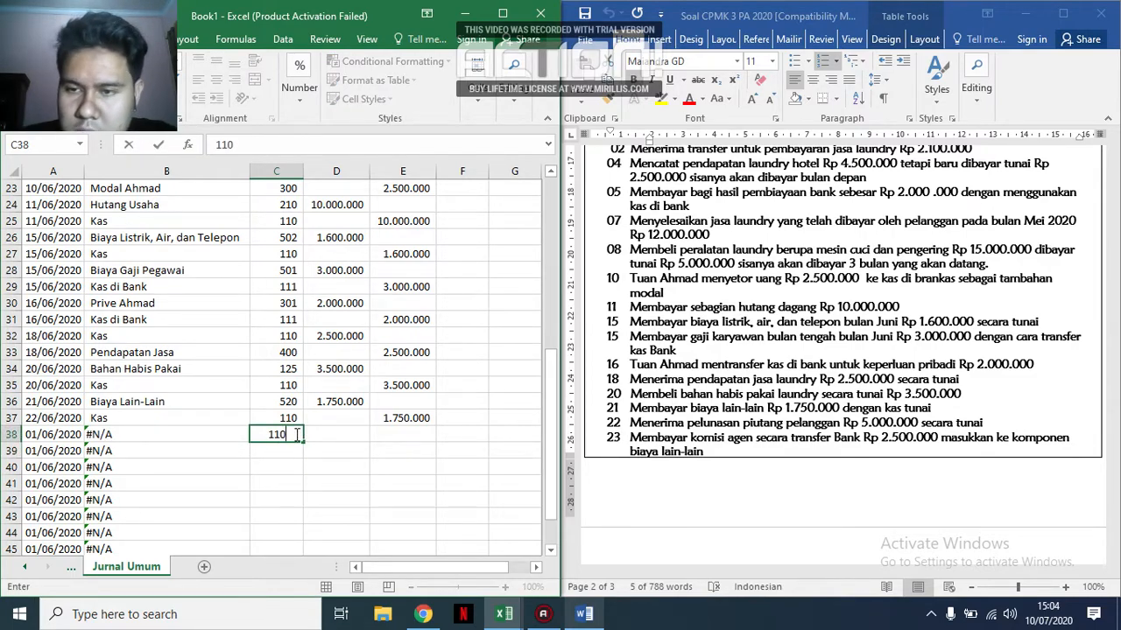
pyautogui.press('Return')
pyautogui.write('120')
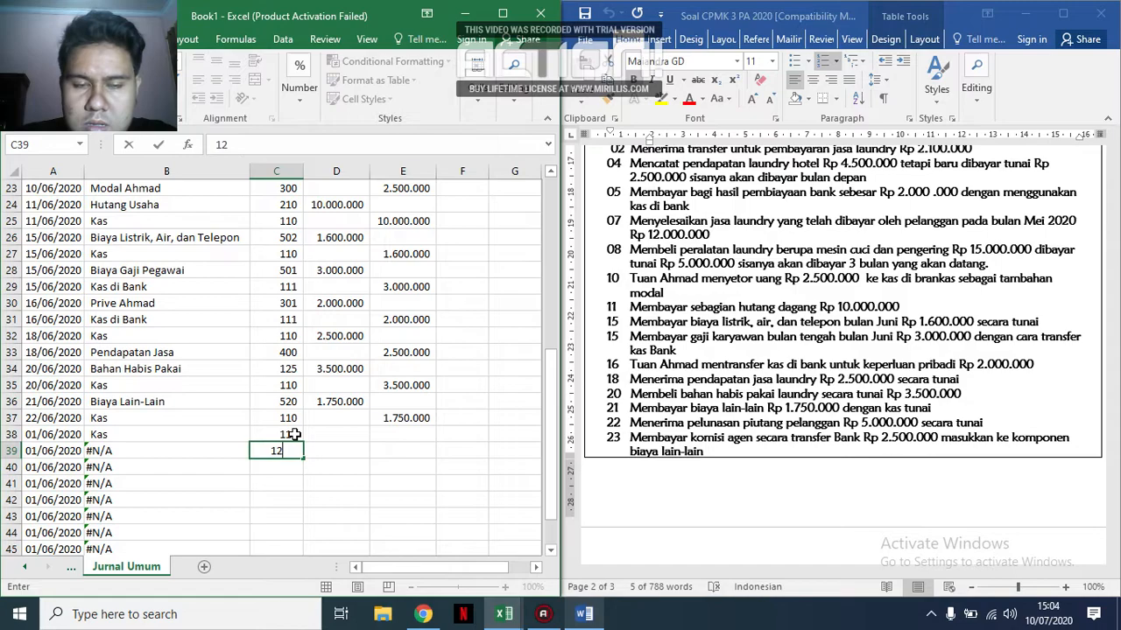
pyautogui.press('Return')
# Enter the receivable settlement amounts: a debit of 5.000.000 in D38 and a credit of 5.000.000 in E39.
pyautogui.press('Right')
pyautogui.press('Right')
pyautogui.press('Up')
pyautogui.press('Left')
pyautogui.press('Up')
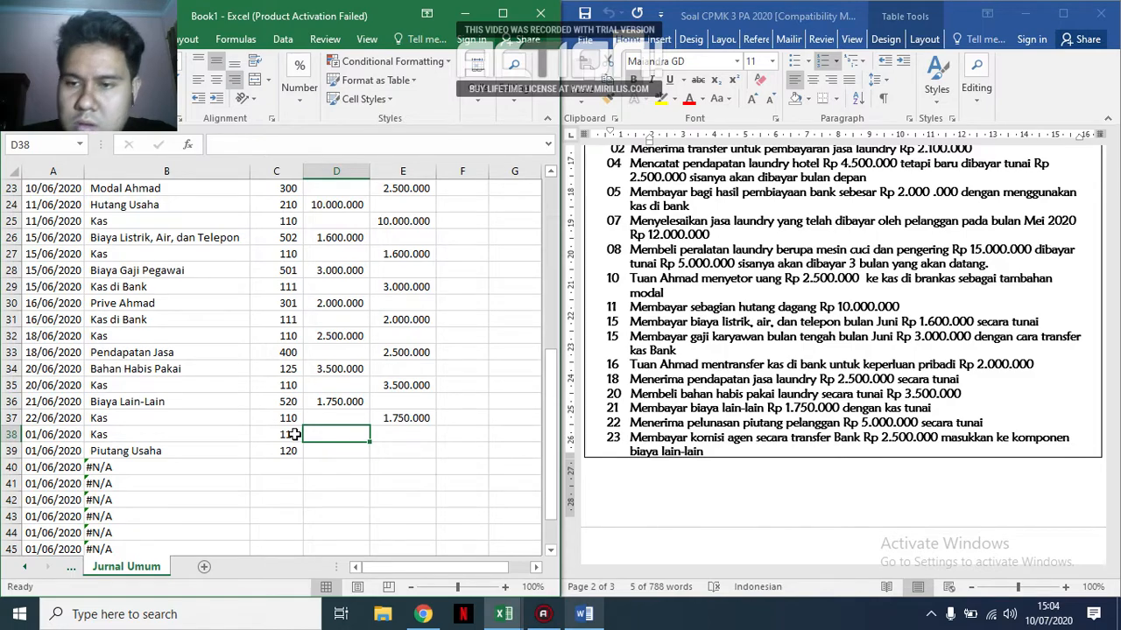
pyautogui.write('5.')
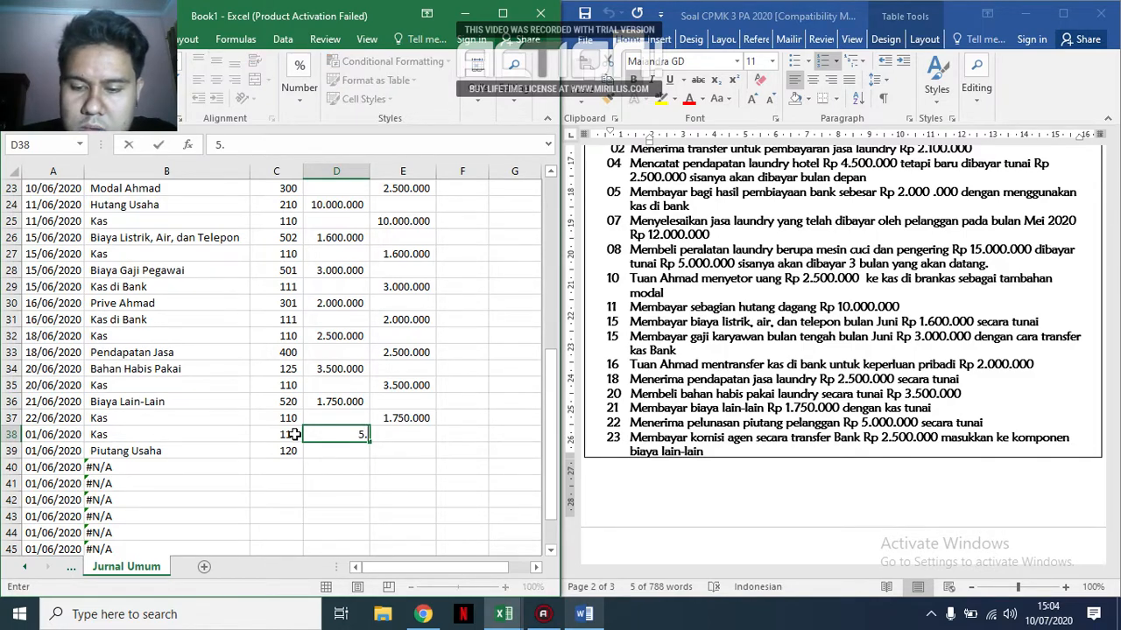
pyautogui.write('000.000')
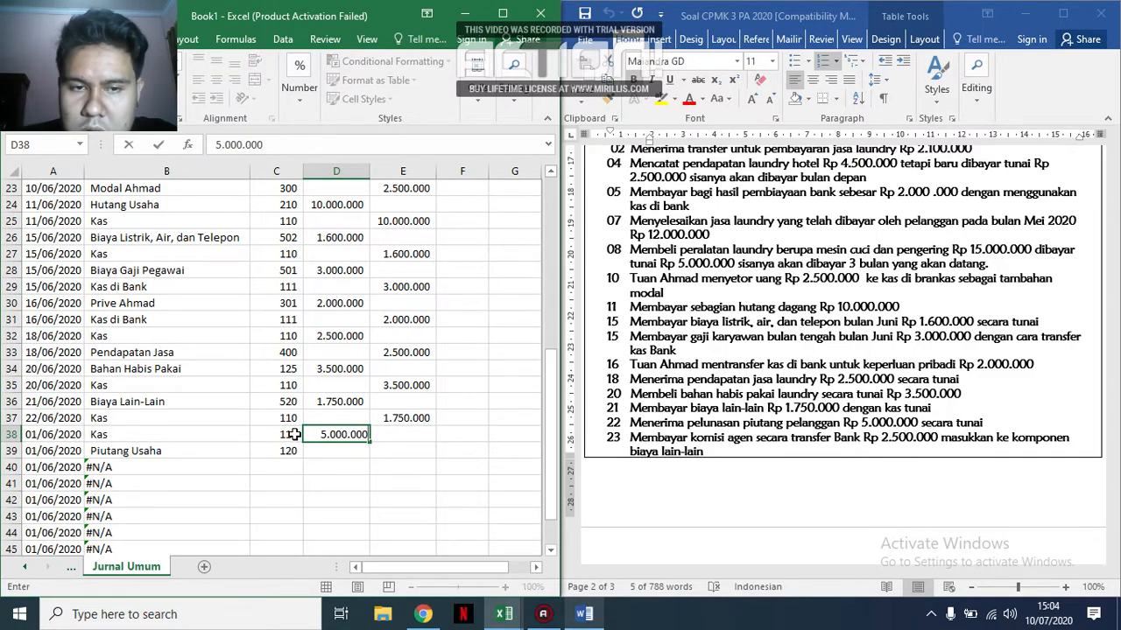
pyautogui.press('Return')
pyautogui.press('Right')
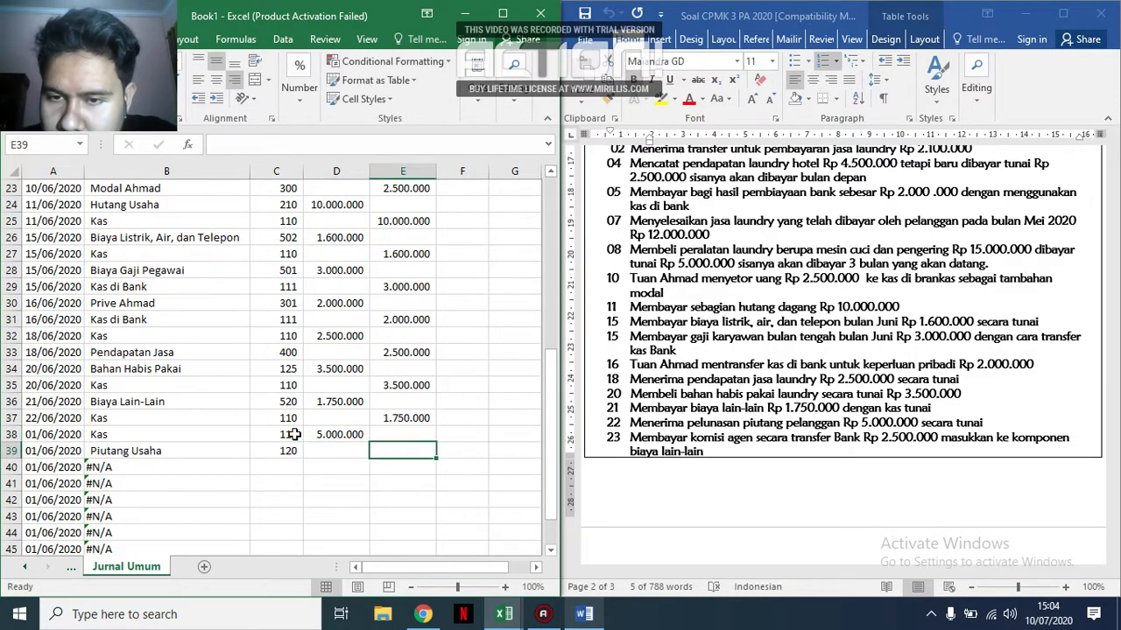
pyautogui.write('5.00')
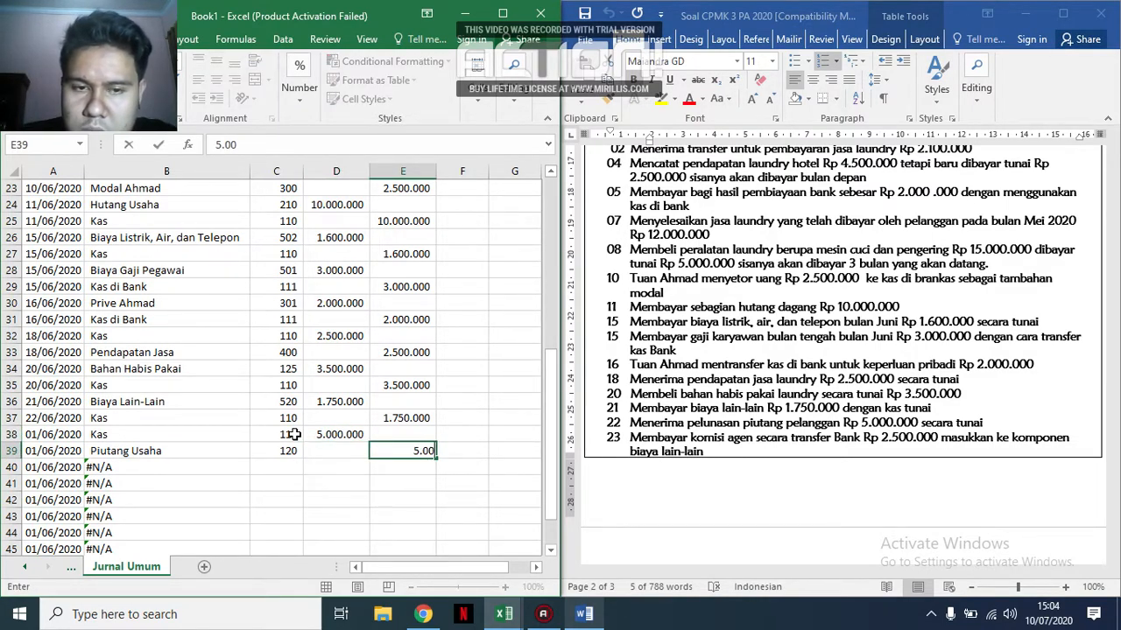
pyautogui.write('0.000')
pyautogui.press('Return')
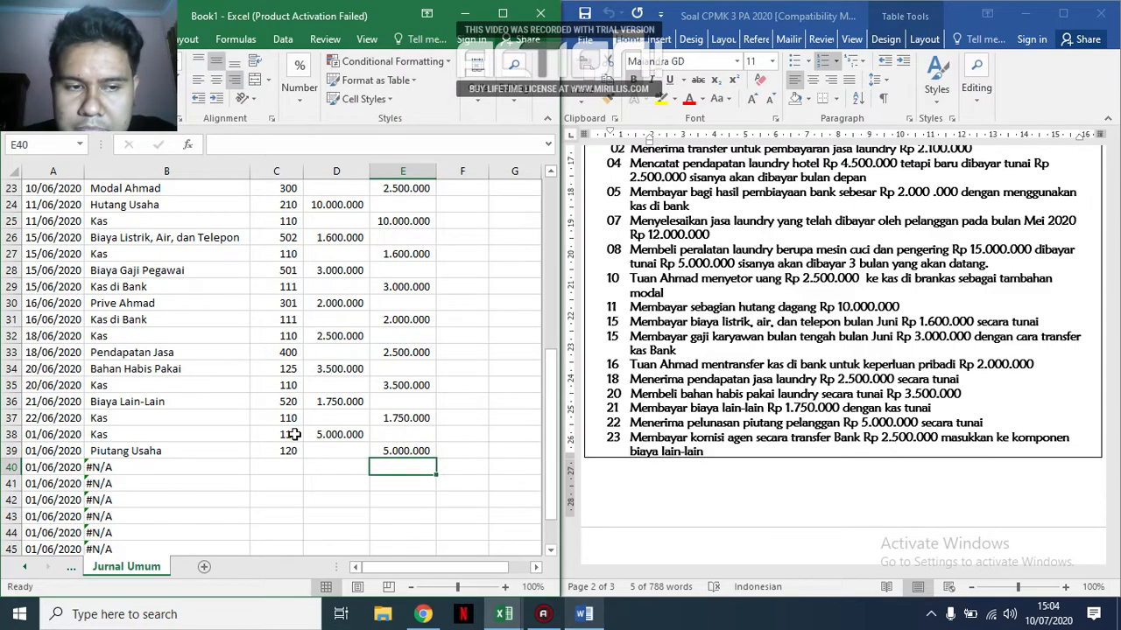
pyautogui.press('Left')
pyautogui.press('Left')
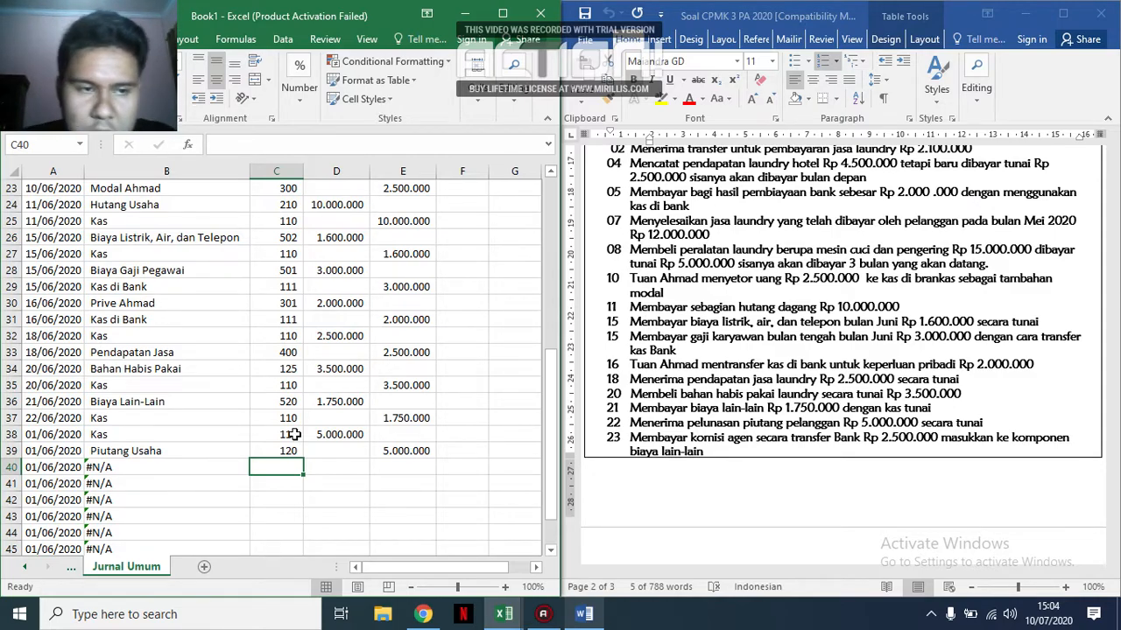
# Copy the date 22/06/2020 from A37 into A38 and A39.
pyautogui.click(74, 418)
pyautogui.hotkey('ctrl', 'c')
pyautogui.click(68, 434)
pyautogui.hotkey('ctrl', 'v')
pyautogui.click(66, 450)
pyautogui.hotkey('ctrl', 'v')
# Extend the date series from A39 to put 23/06/2020 in A40, and copy that date to A41.
pyautogui.click(55, 467)
pyautogui.hotkey('ctrl', 'v')
pyautogui.click(53, 450)
pyautogui.moveTo(84, 458); pyautogui.dragTo(85, 470)
pyautogui.click(54, 468)
pyautogui.hotkey('ctrl', 'c')
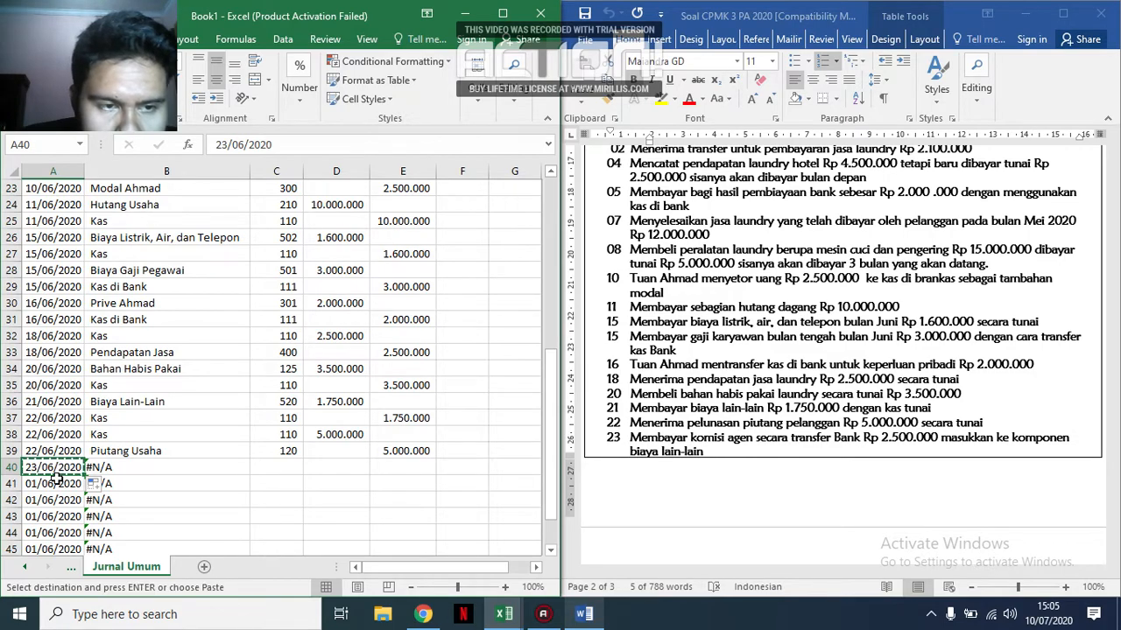
pyautogui.hotkey('ctrl', 'v')
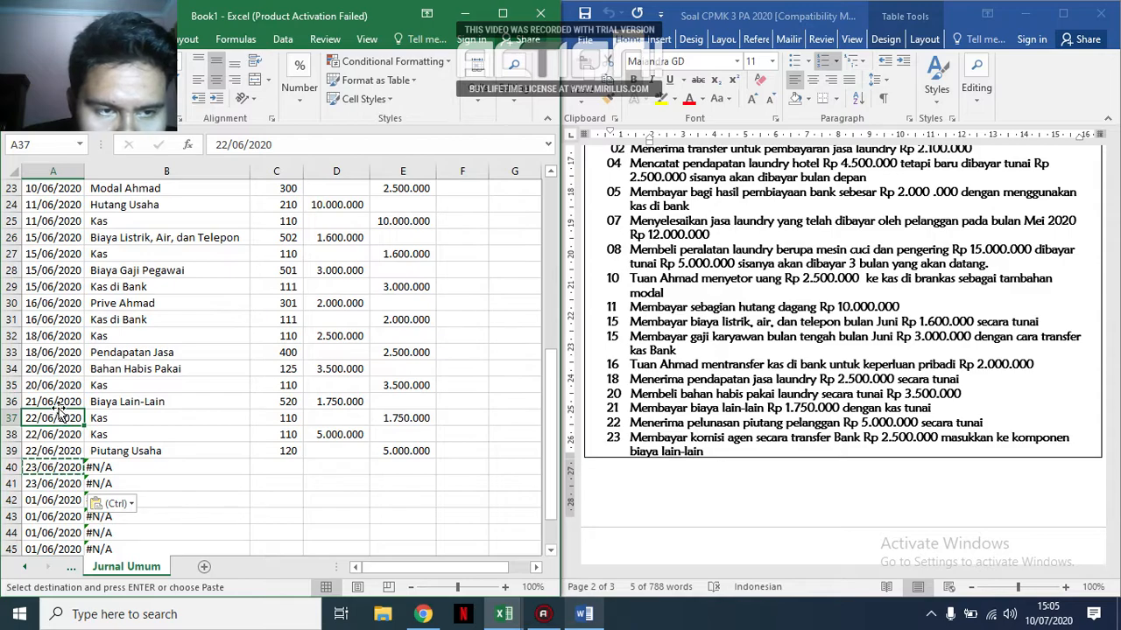
# Correct the date of the cash credit in A37 by copying 21/06/2020 from A36.
pyautogui.click(61, 403)
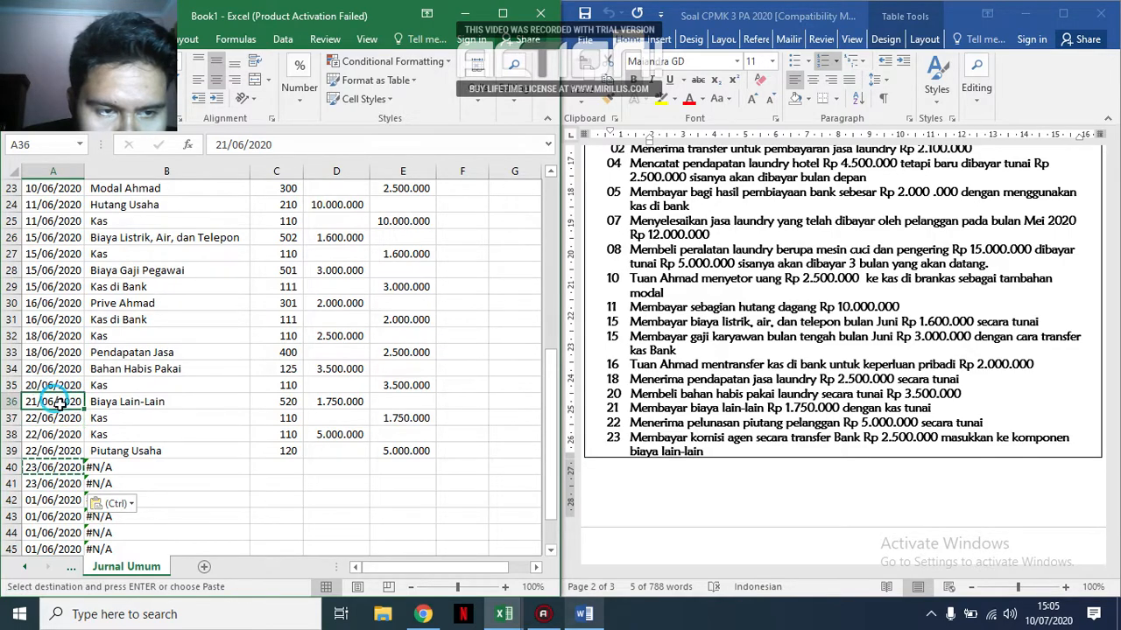
pyautogui.hotkey('ctrl', 'c')
pyautogui.click(61, 419)
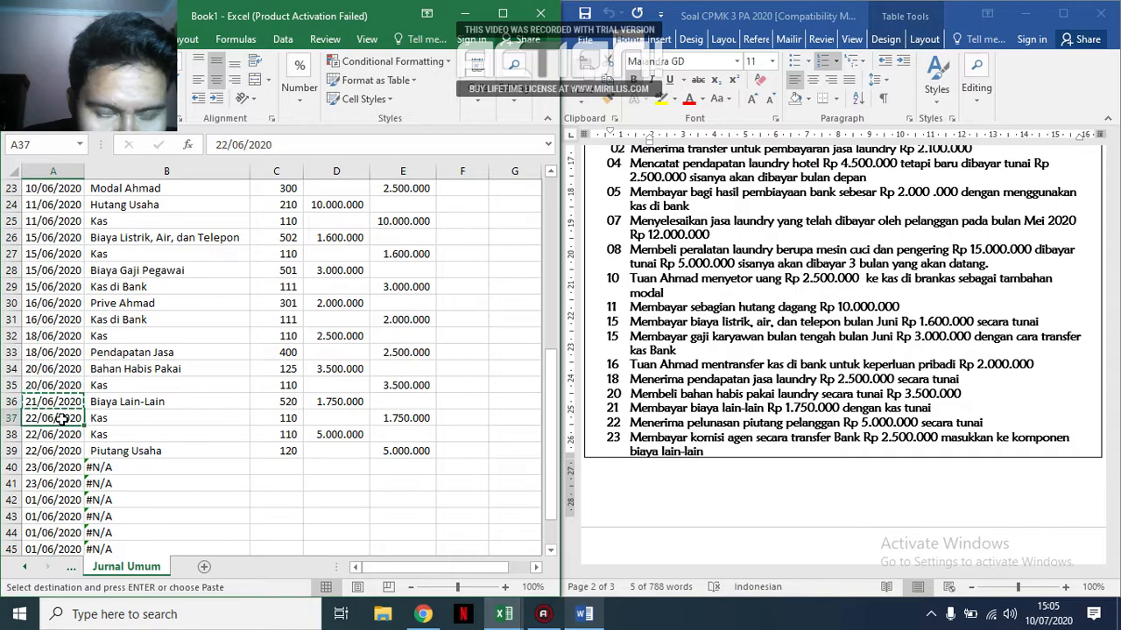
pyautogui.hotkey('ctrl', 'v')
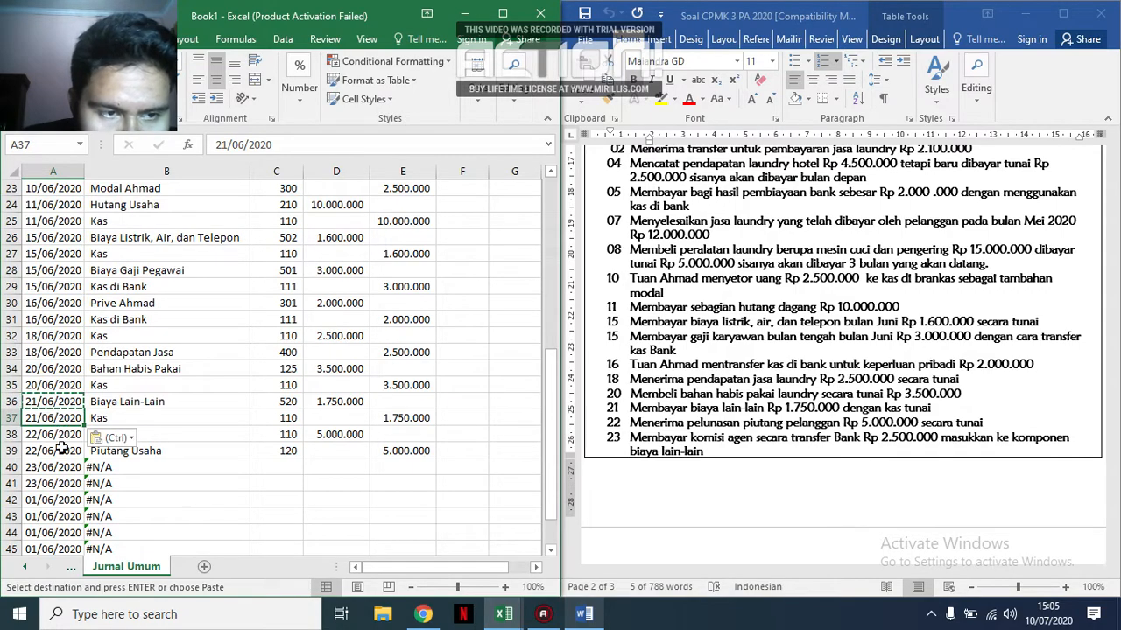
# Enter account codes 520 in C40 and 111 in C41 for the agent commission paid by bank transfer.
pyautogui.click(65, 499)
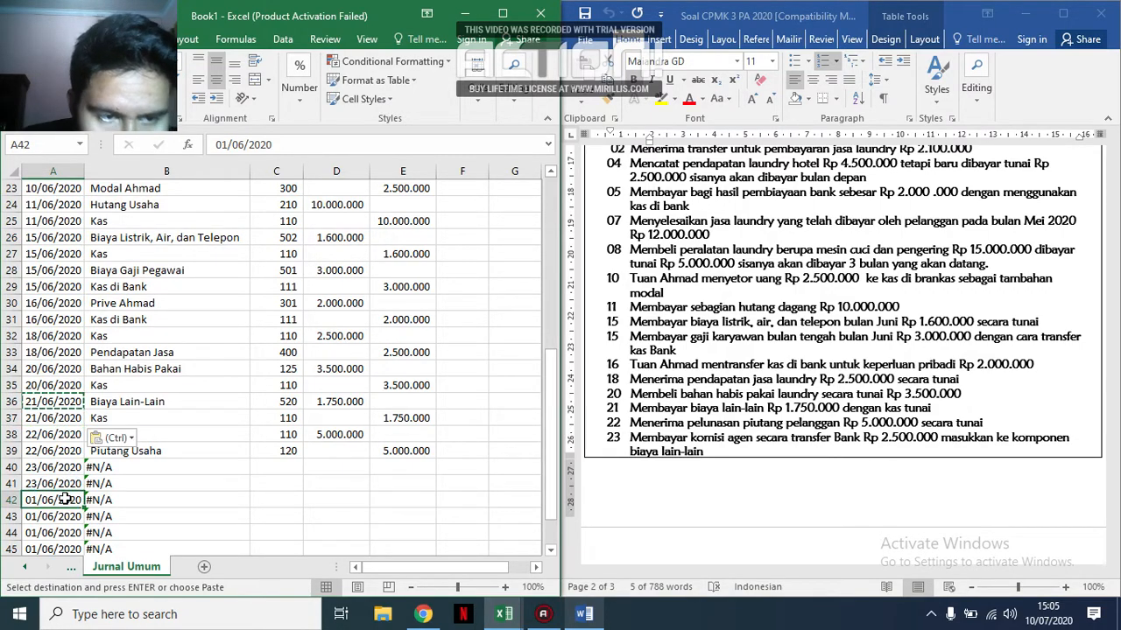
pyautogui.click(279, 455)
pyautogui.hotkey('ctrl', 'Up')
pyautogui.scroll(-7, 299, 450)
pyautogui.scroll(-2, 298, 450)
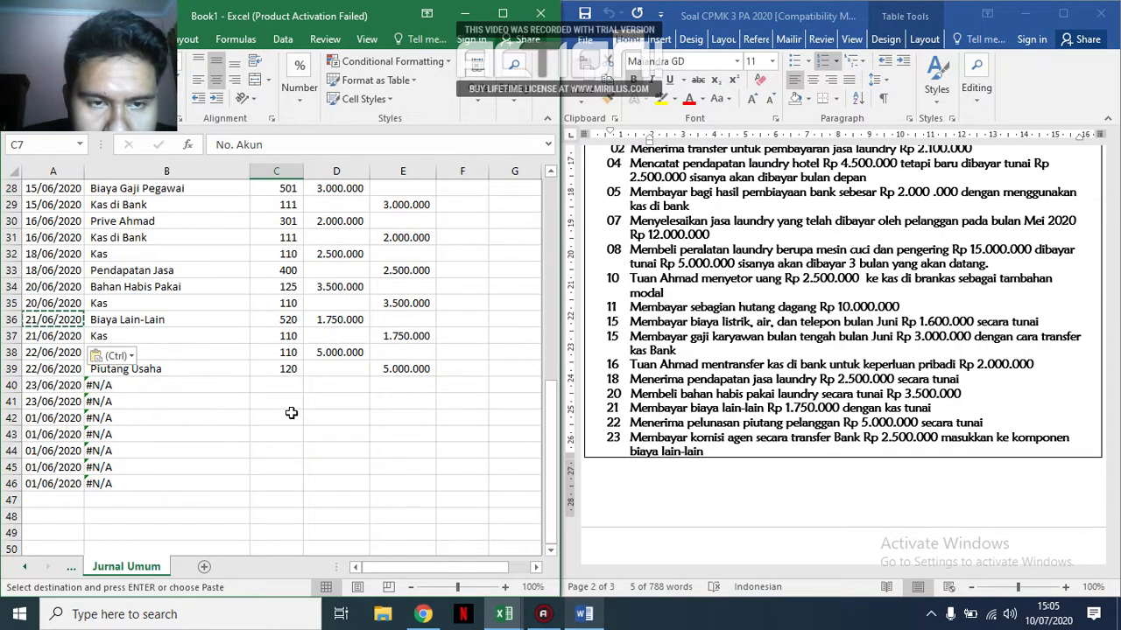
pyautogui.click(293, 391)
pyautogui.press('Escape')
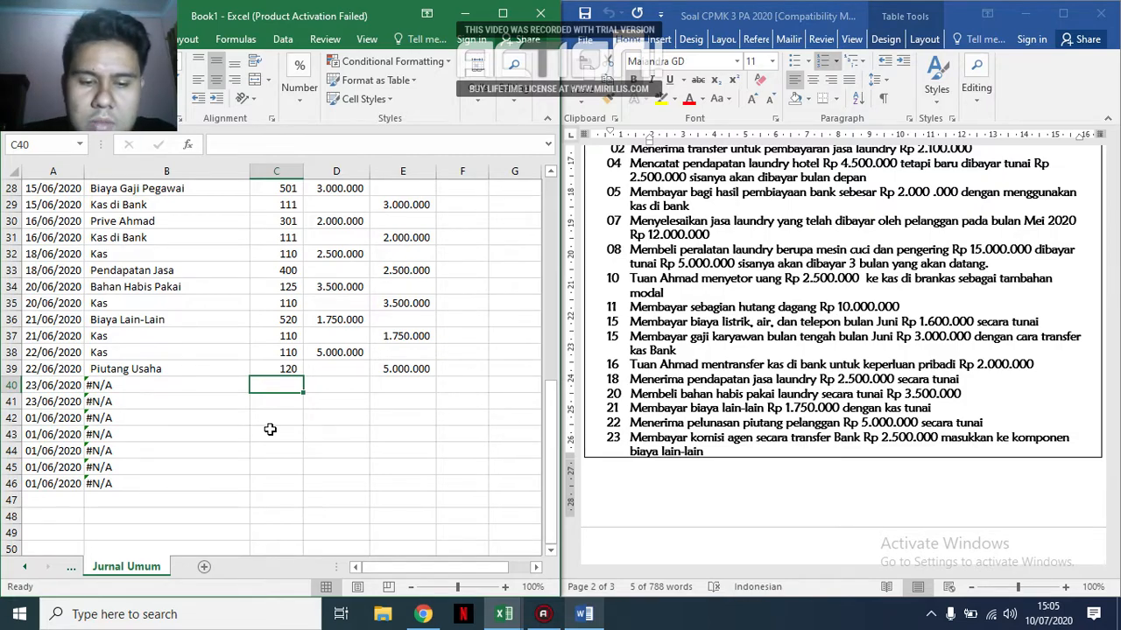
pyautogui.write('520')
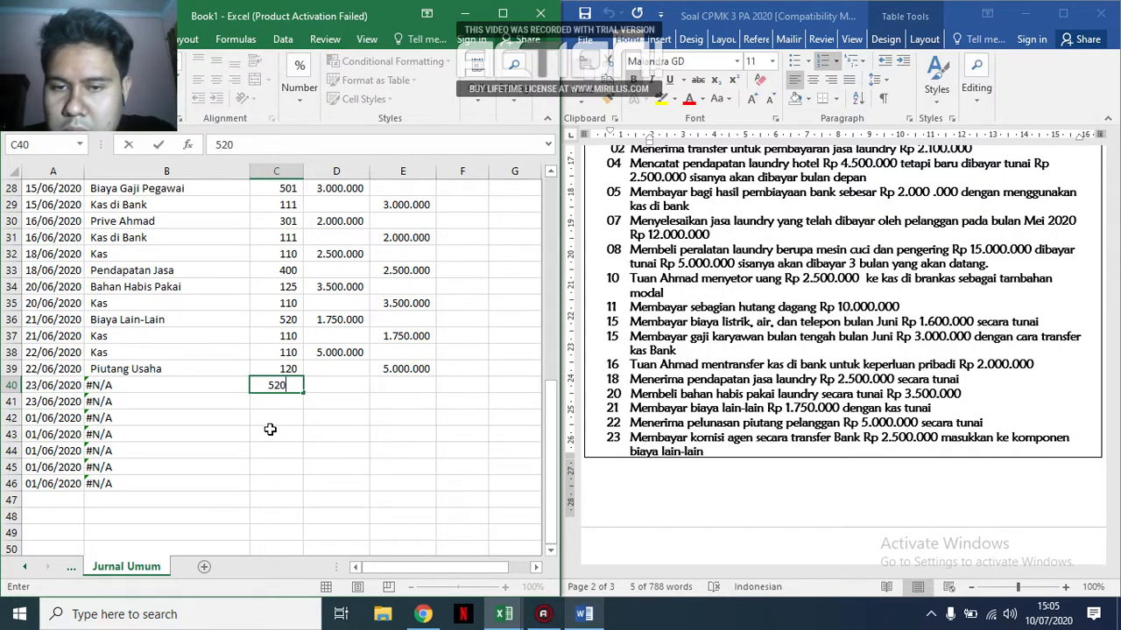
pyautogui.press('Return')
pyautogui.press('Right')
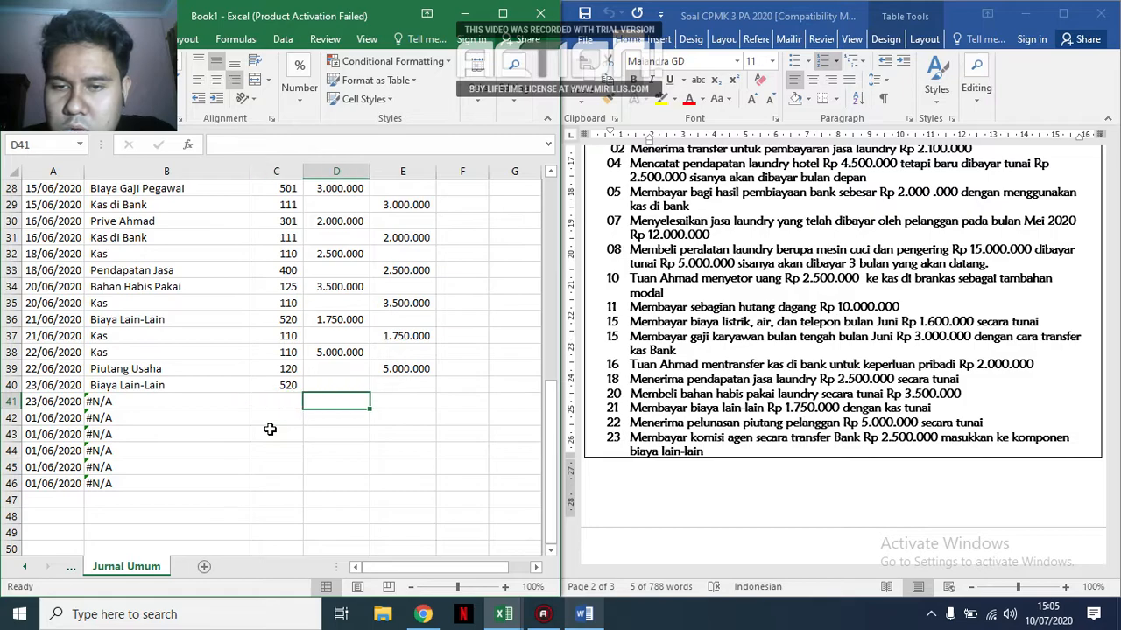
pyautogui.press('Left')
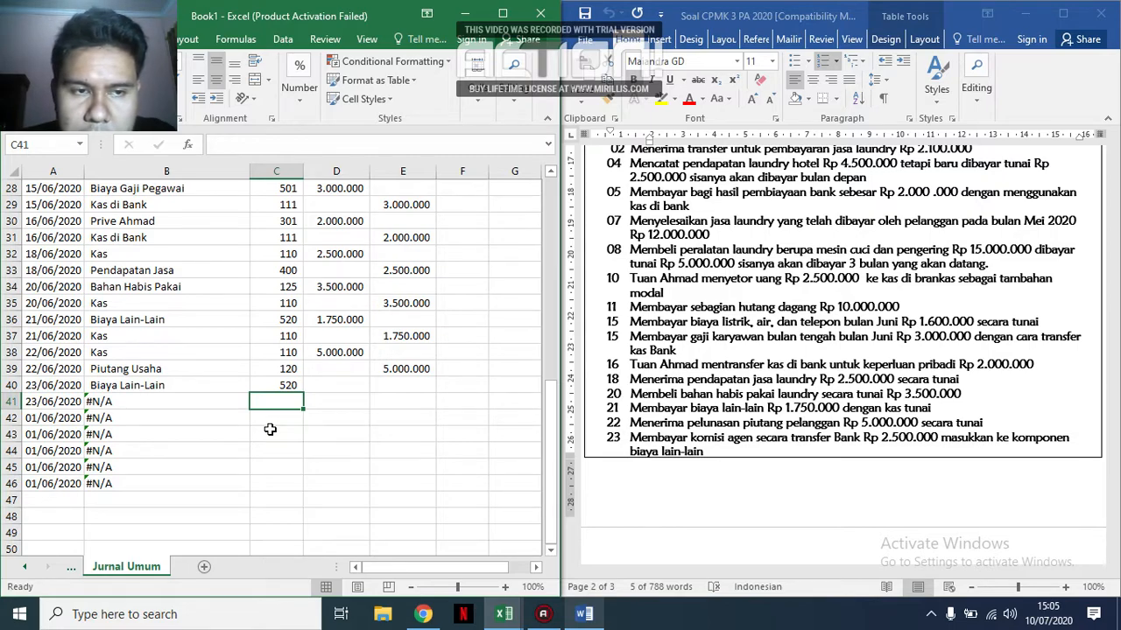
pyautogui.write('111')
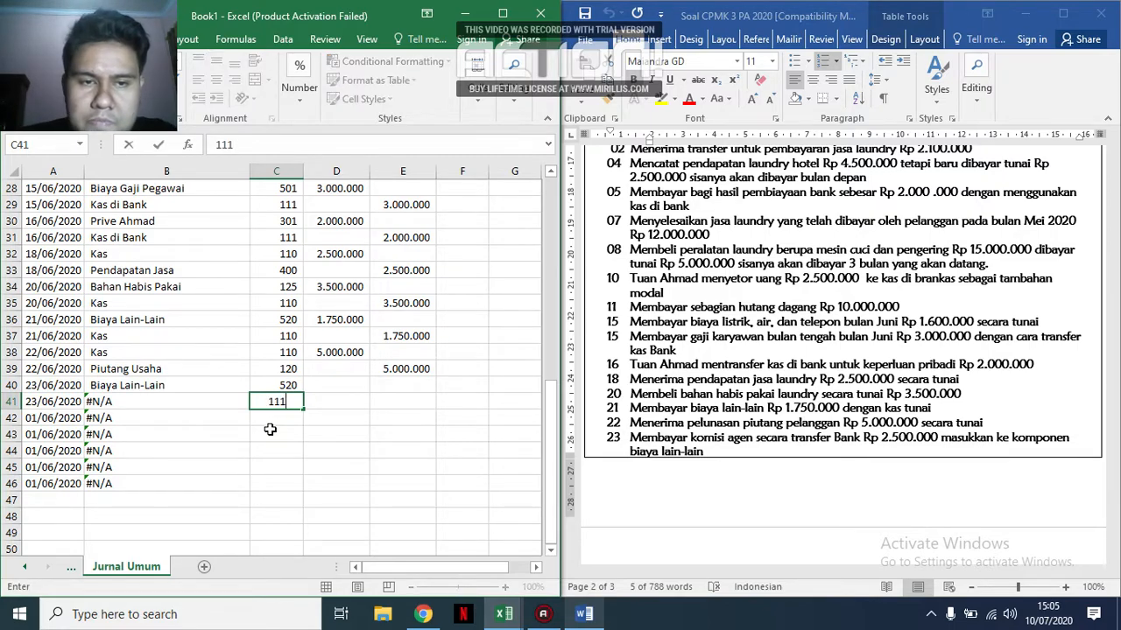
# Enter the agent commission amounts: a debit of 2.500.000 in D40 and a credit of 2.500.000 in E41.
pyautogui.press('Right')
pyautogui.press('Up')
pyautogui.write('2.500.000')
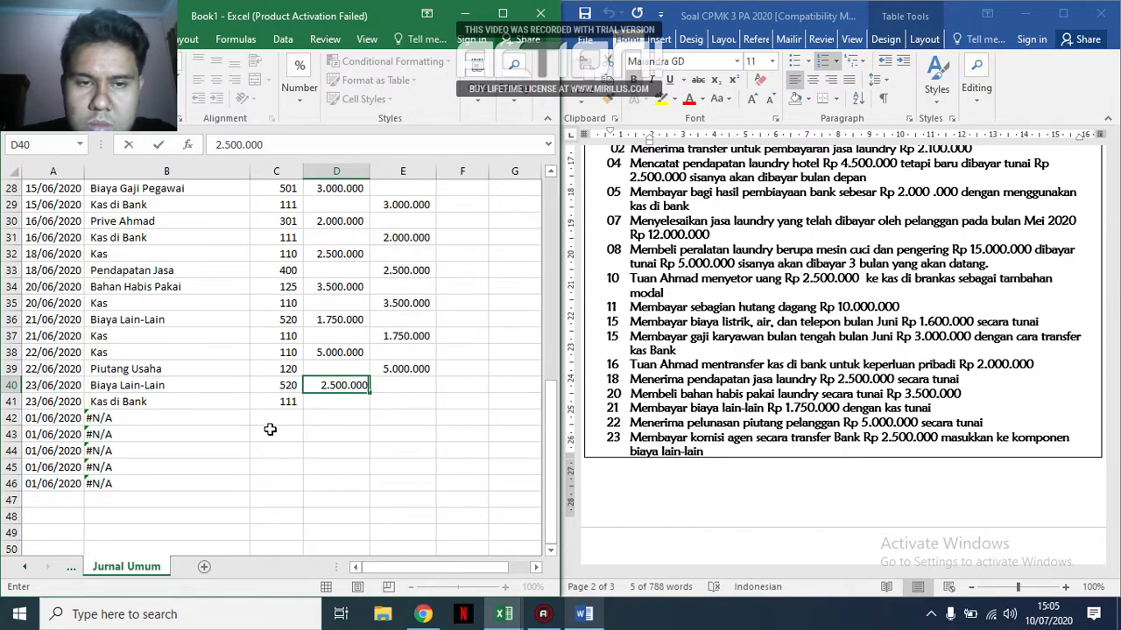
pyautogui.press('Right')
pyautogui.press('Down')
pyautogui.write('2.500.000')
pyautogui.hotkey('ctrl', 'Return')
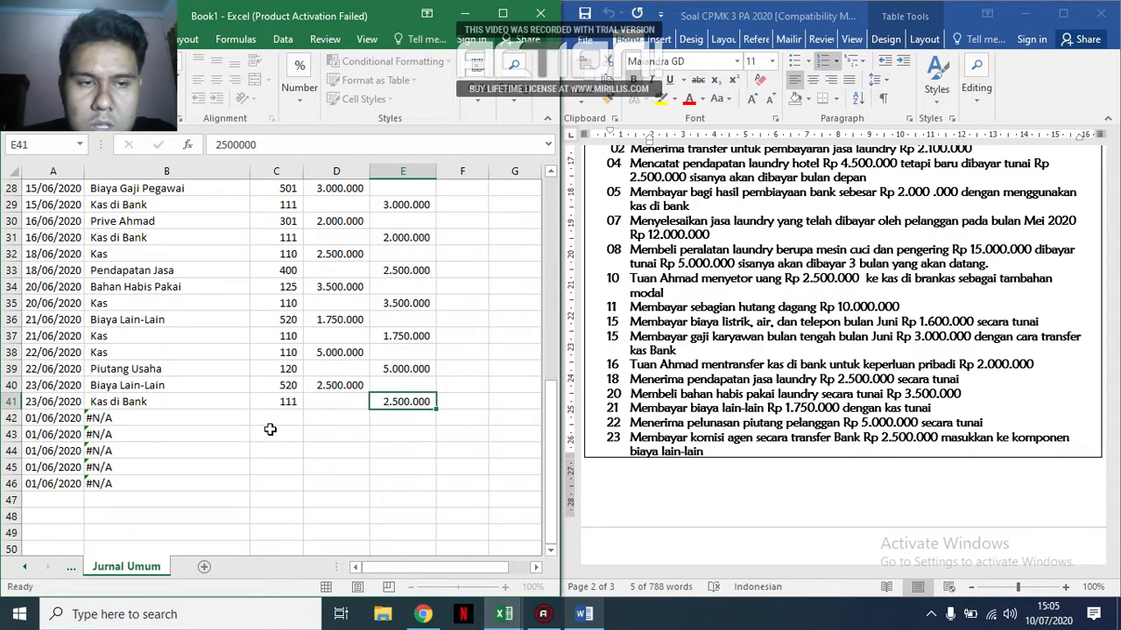
pyautogui.press('Down')
pyautogui.press('Left')
pyautogui.press('Left')
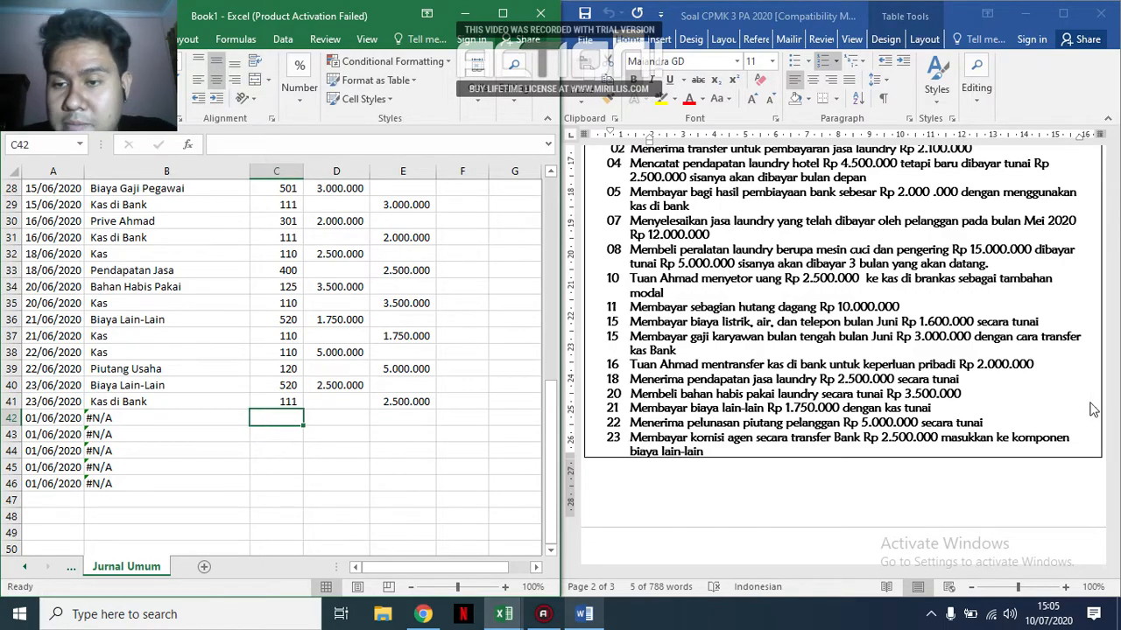
# Bring the remaining June transactions into view and fill the date series from A41 down to A46.
pyautogui.scroll(-10, 1006, 399)
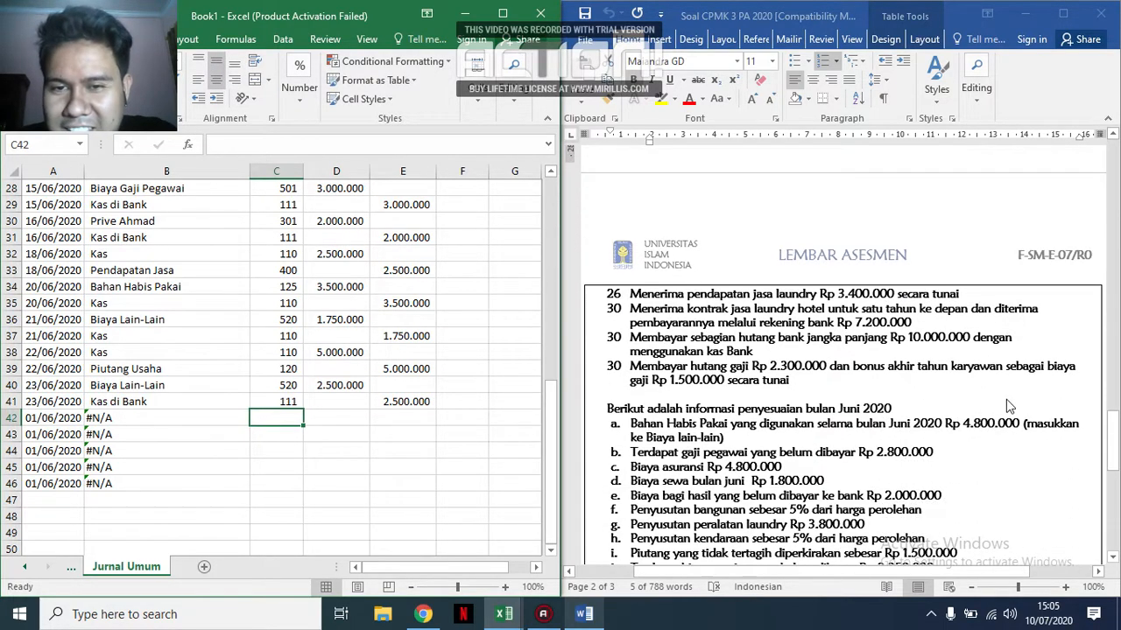
pyautogui.scroll(-2, 823, 354)
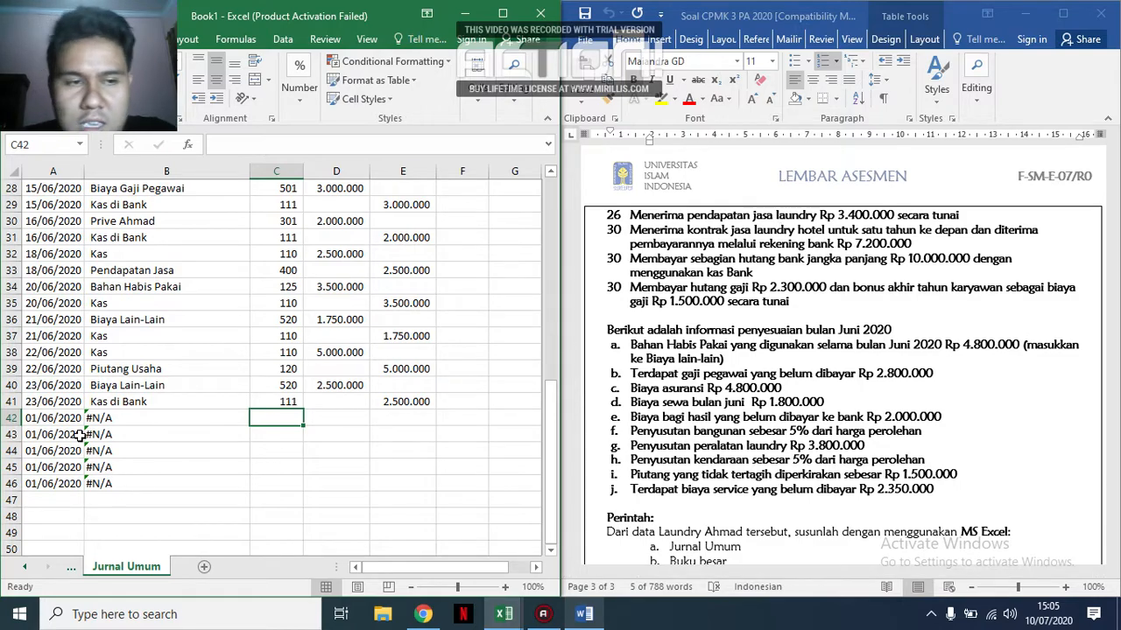
pyautogui.click(70, 405)
pyautogui.moveTo(83, 408); pyautogui.dragTo(81, 490)
pyautogui.click(73, 419)
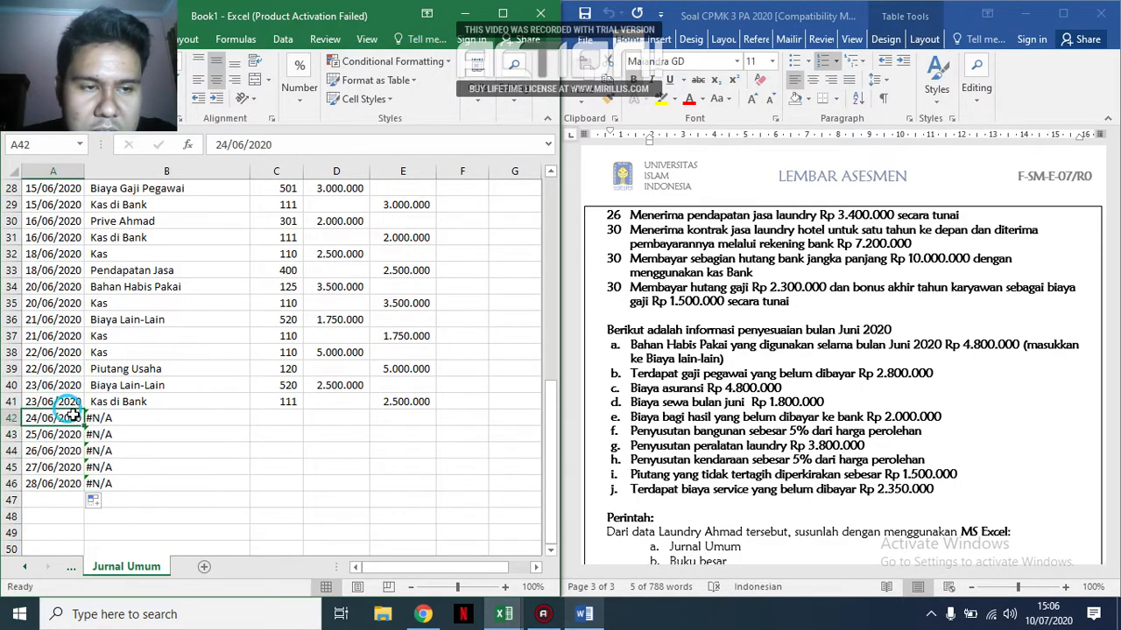
pyautogui.click(68, 482)
pyautogui.click(70, 419)
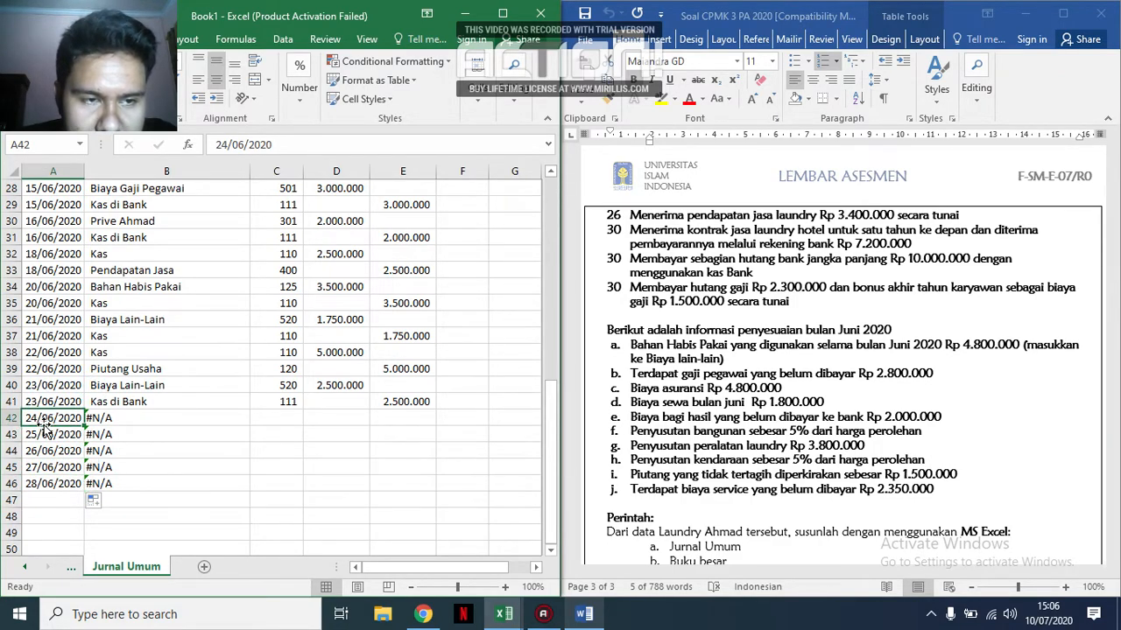
# Change the date in A42 to 26/06/2020 and copy it to A43.
pyautogui.doubleClick(38, 419)
pyautogui.press('BackSpace')
pyautogui.write('6')
pyautogui.press('Return')
pyautogui.press('Right')
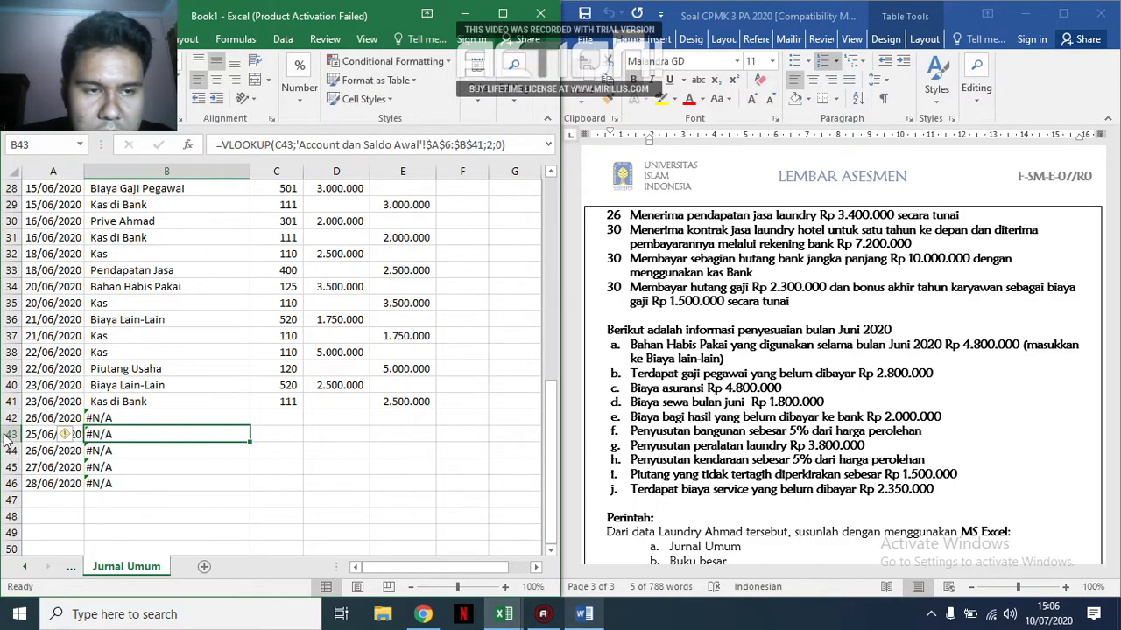
pyautogui.click(45, 418)
pyautogui.click(46, 432)
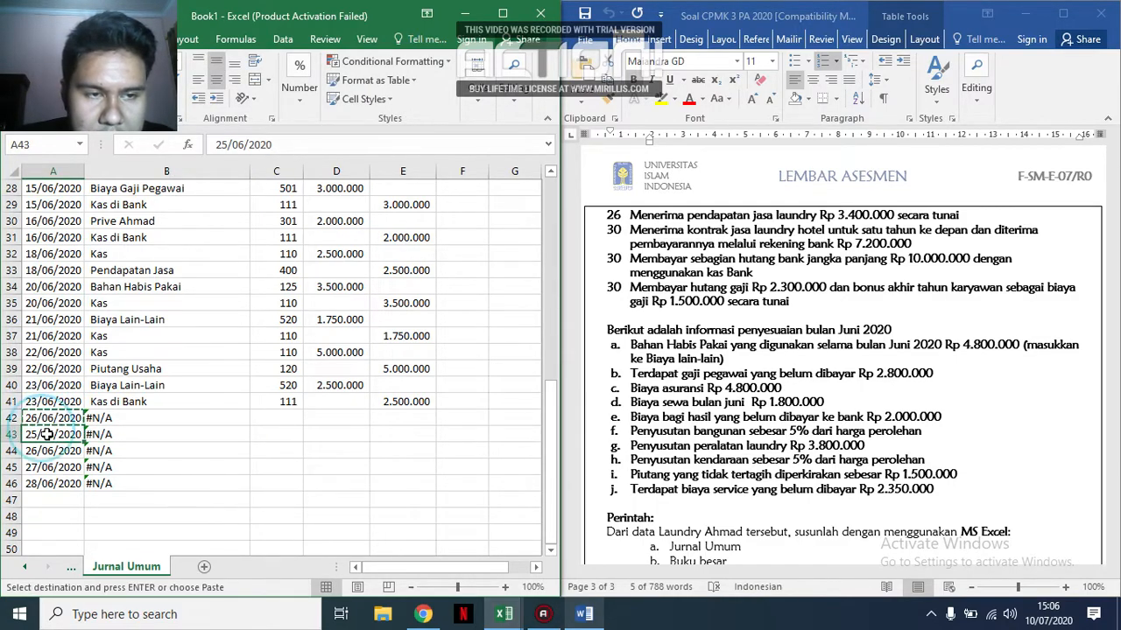
pyautogui.write('26/06/2020')
# Change the date in A44 to 30/06/2020.
pyautogui.click(375, 464)
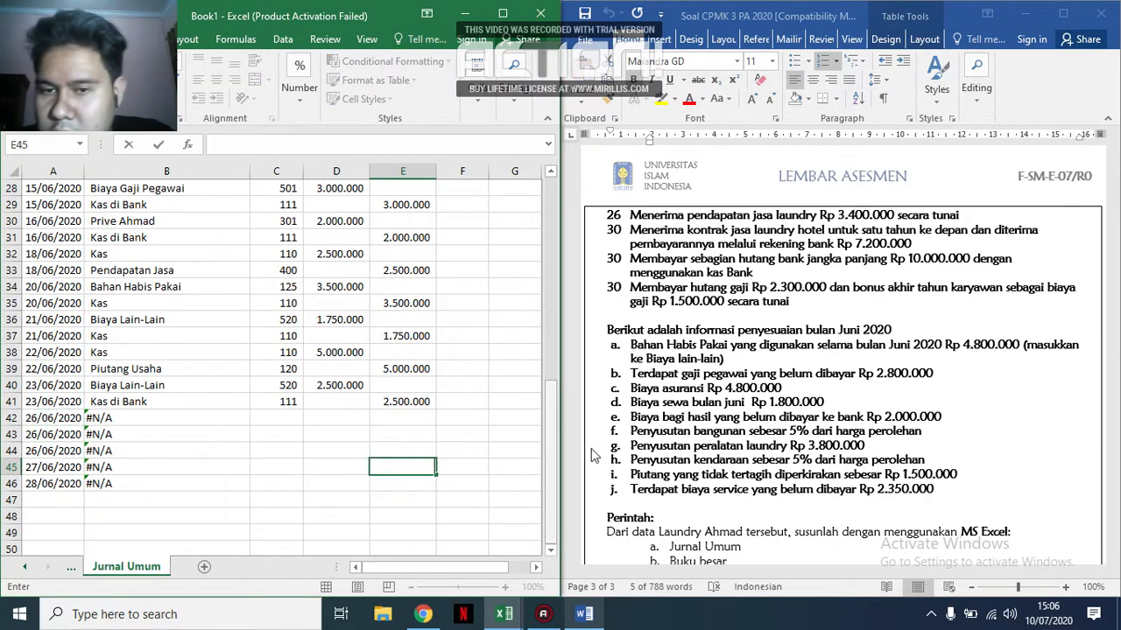
pyautogui.scroll(2, 766, 311)
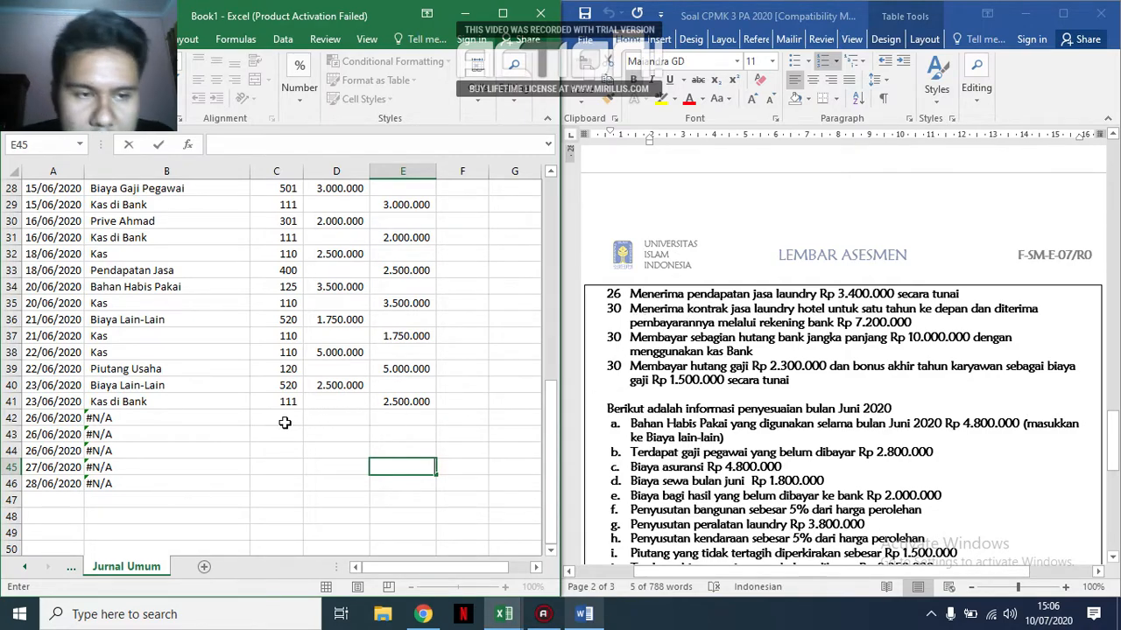
pyautogui.click(56, 451)
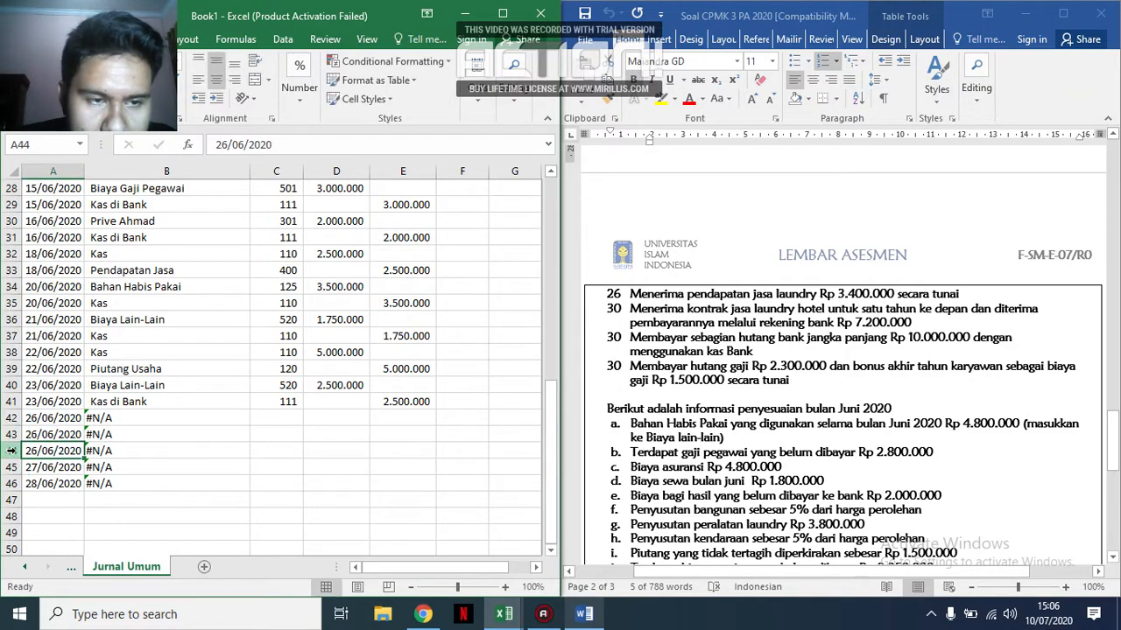
pyautogui.doubleClick(50, 450)
pyautogui.press('BackSpace')
pyautogui.press('BackSpace')
pyautogui.write('30')
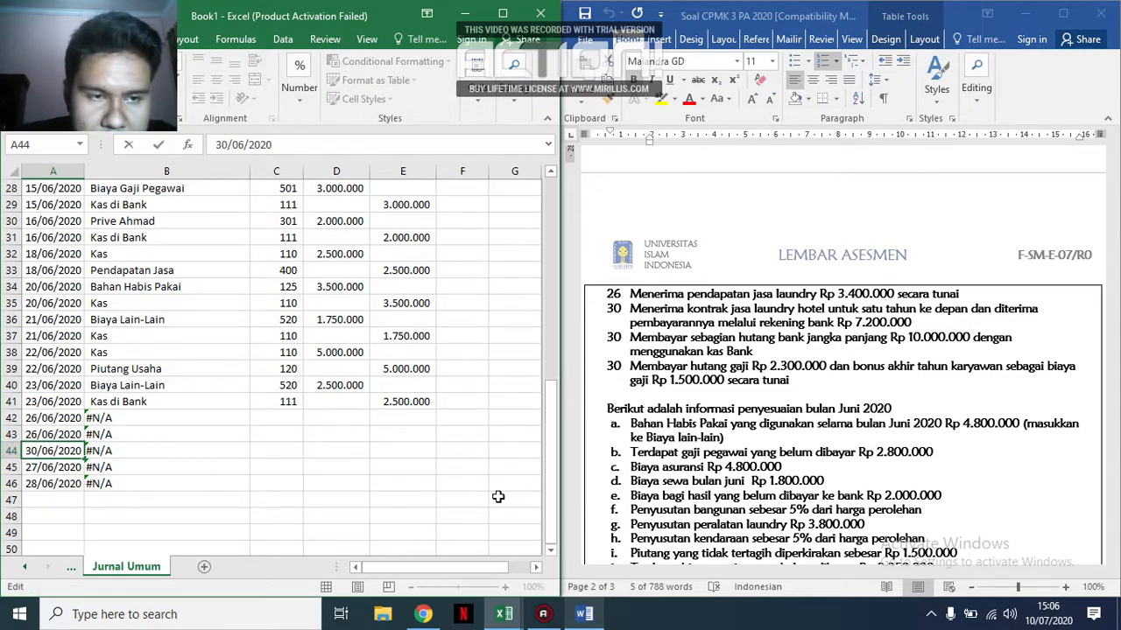
pyautogui.click(412, 484)
# Copy the 30/06/2020 date from A44 down through A49.
pyautogui.click(65, 450)
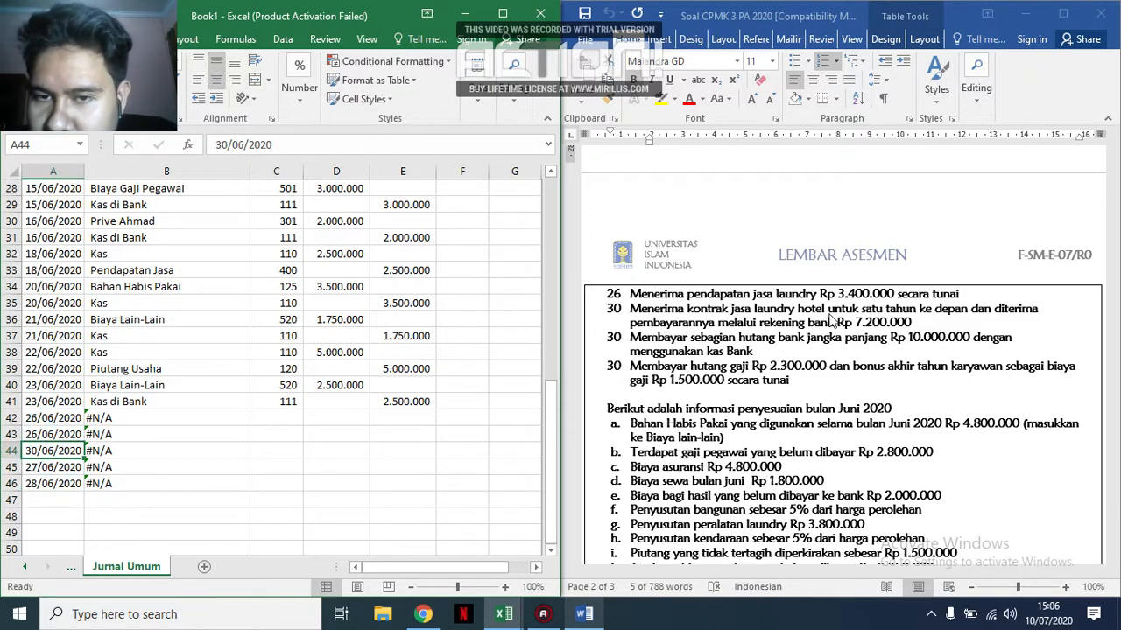
pyautogui.hotkey('ctrl', 'c')
pyautogui.click(55, 468)
pyautogui.hotkey('ctrl', 'v')
pyautogui.click(50, 485)
pyautogui.hotkey('ctrl', 'v')
pyautogui.click(50, 500)
pyautogui.hotkey('ctrl', 'v')
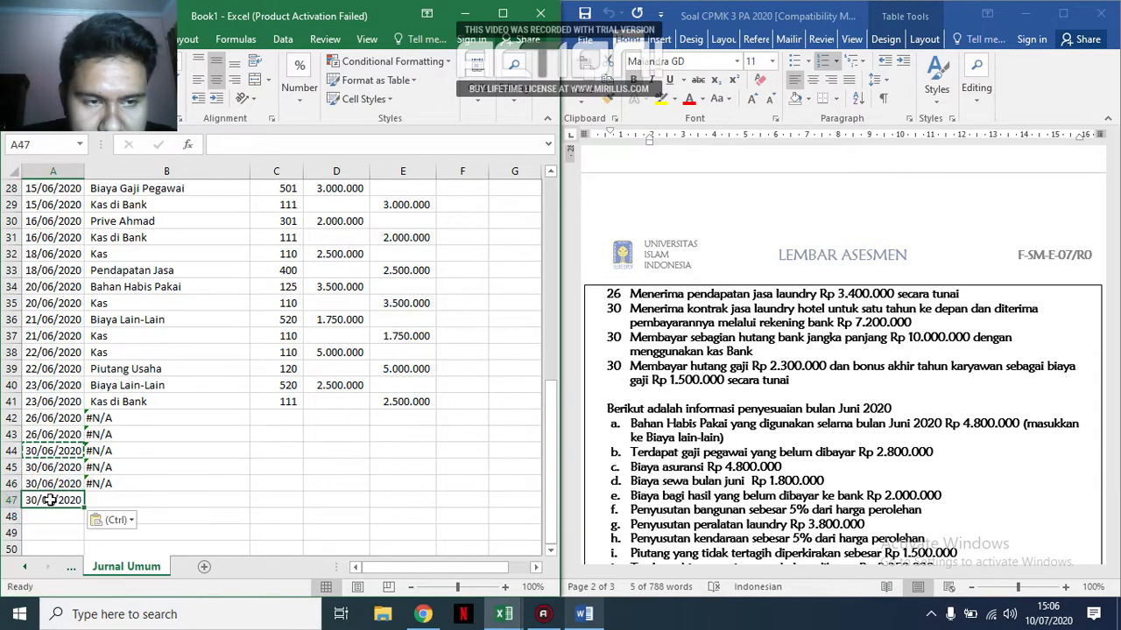
pyautogui.click(51, 515)
pyautogui.hotkey('ctrl', 'v')
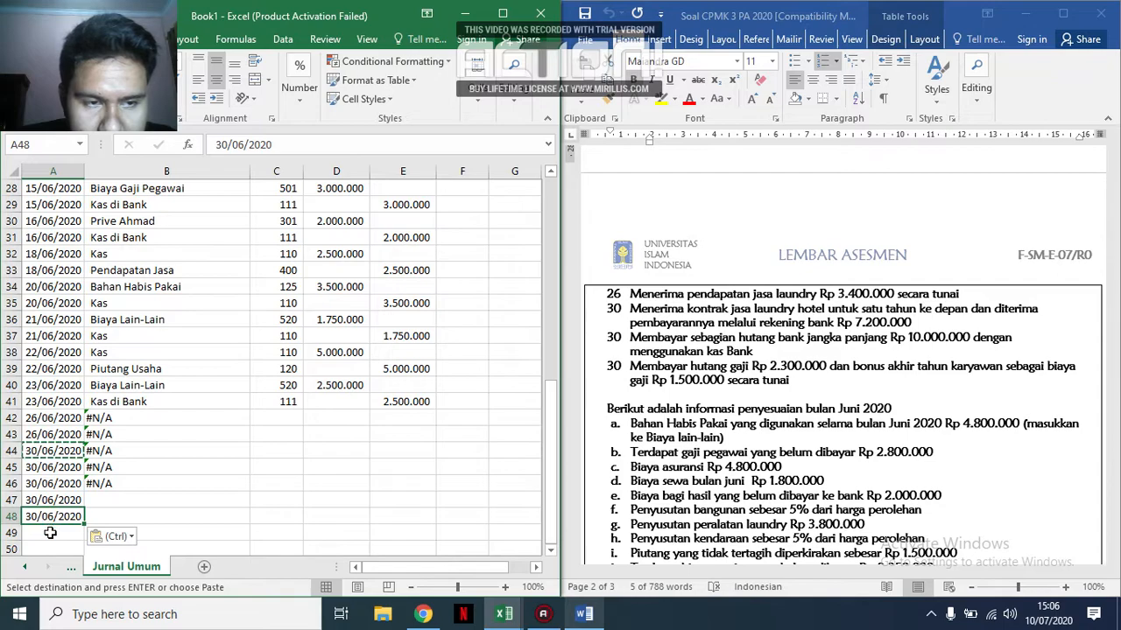
pyautogui.moveTo(53, 500); pyautogui.dragTo(81, 536)
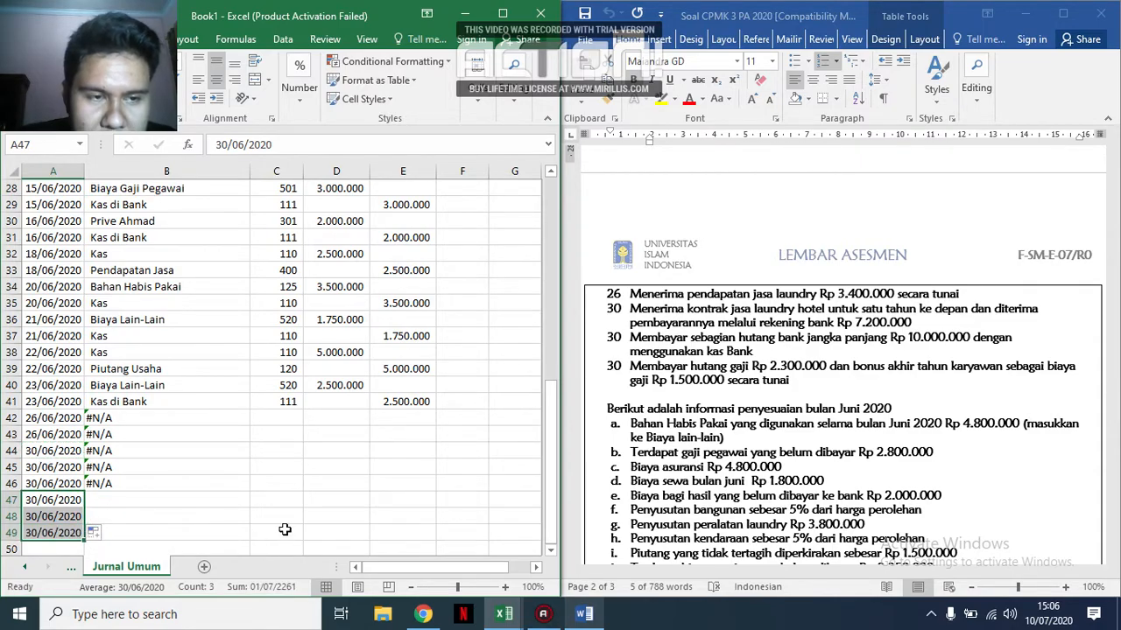
# Fill the account-name lookup formula from B46 down to B49.
pyautogui.click(308, 500)
pyautogui.click(190, 486)
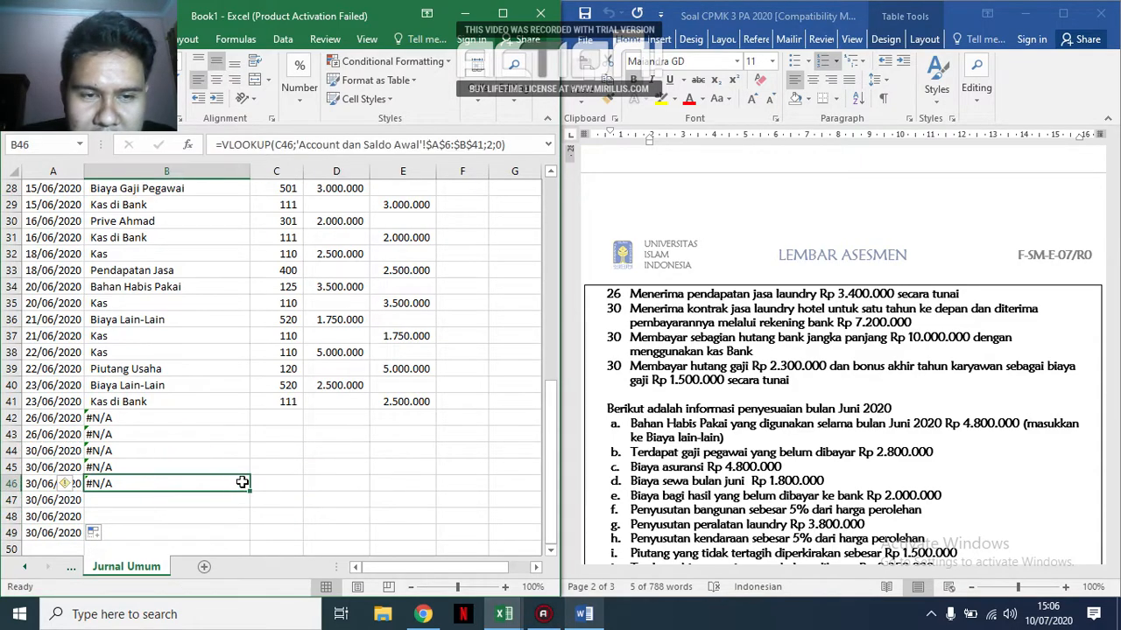
pyautogui.moveTo(250, 492); pyautogui.dragTo(235, 538)
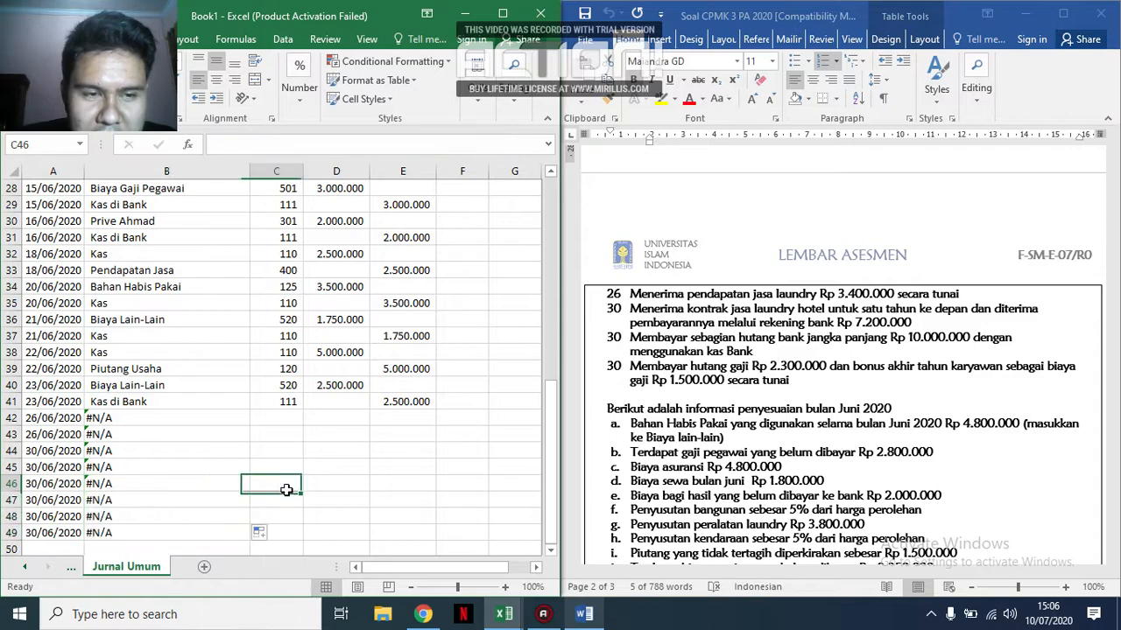
pyautogui.click(295, 418)
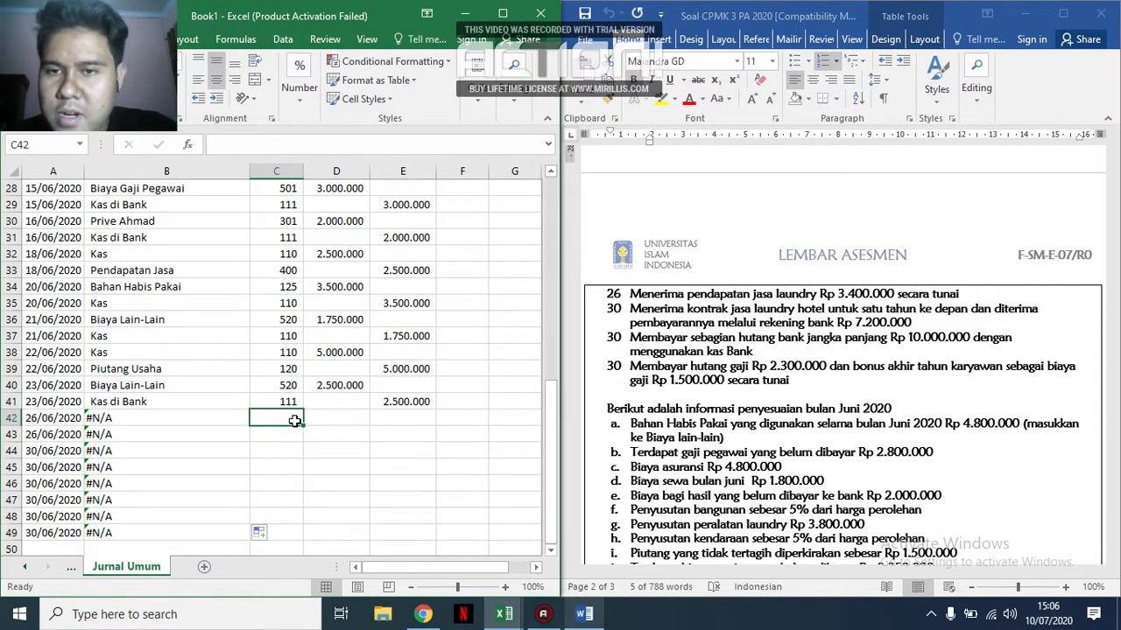
pyautogui.write('3.400.')
pyautogui.press('BackSpace')
pyautogui.press('BackSpace')
pyautogui.press('BackSpace')
pyautogui.press('BackSpace')
pyautogui.press('BackSpace')
pyautogui.press('BackSpace')
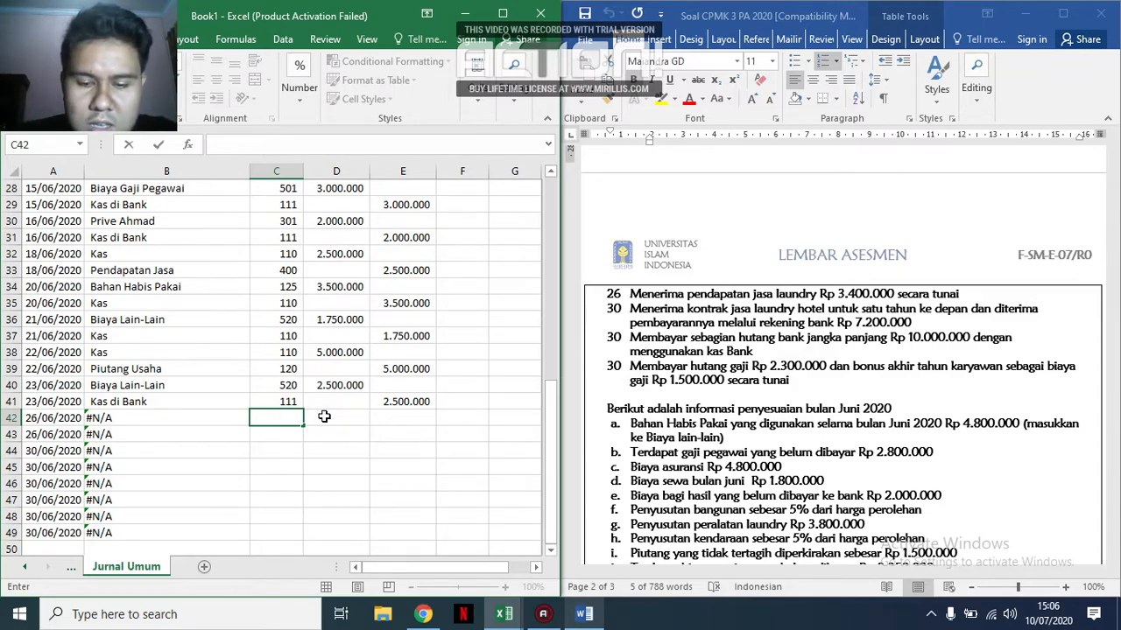
# Enter account codes 110 in C42 and 400 in C43 for the laundry service income received in cash.
pyautogui.write('110')
pyautogui.press('Return')
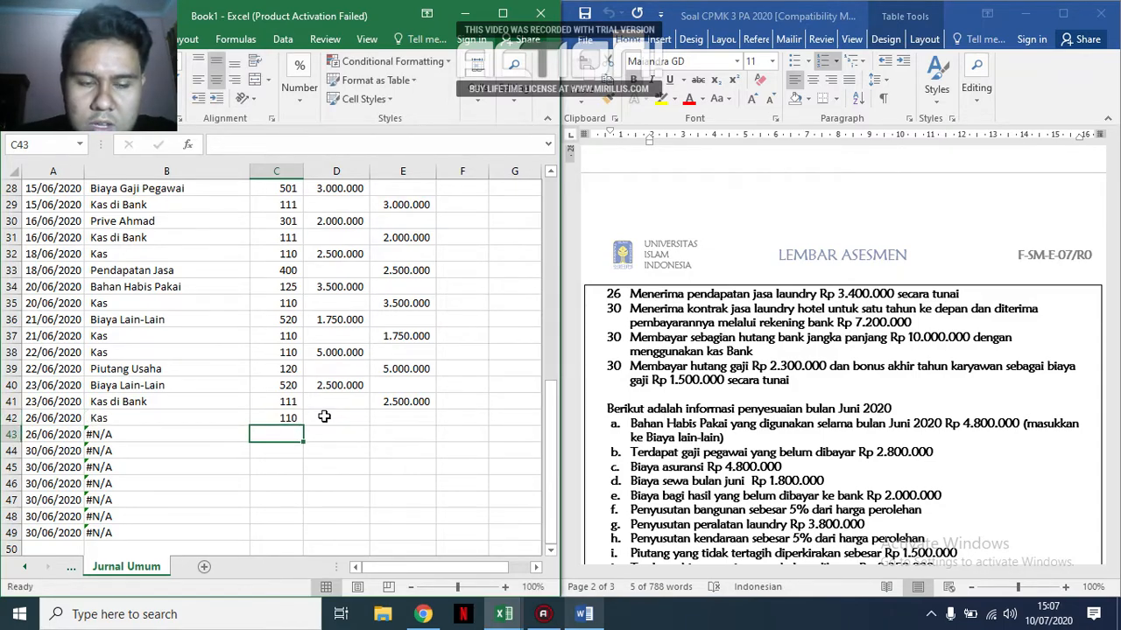
pyautogui.write('400')
pyautogui.press('Tab')
# Enter the 26 June service income amounts: a debit of 3.400.000 in D42 and a credit of 3.400.000 in E43.
pyautogui.click(324, 416)
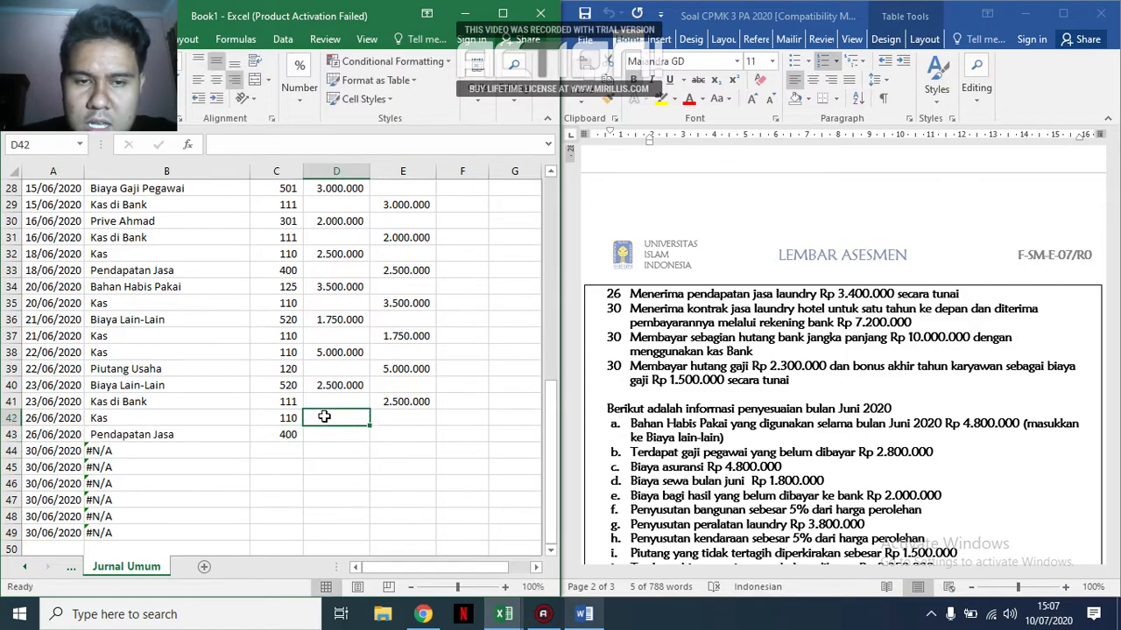
pyautogui.write('3.4')
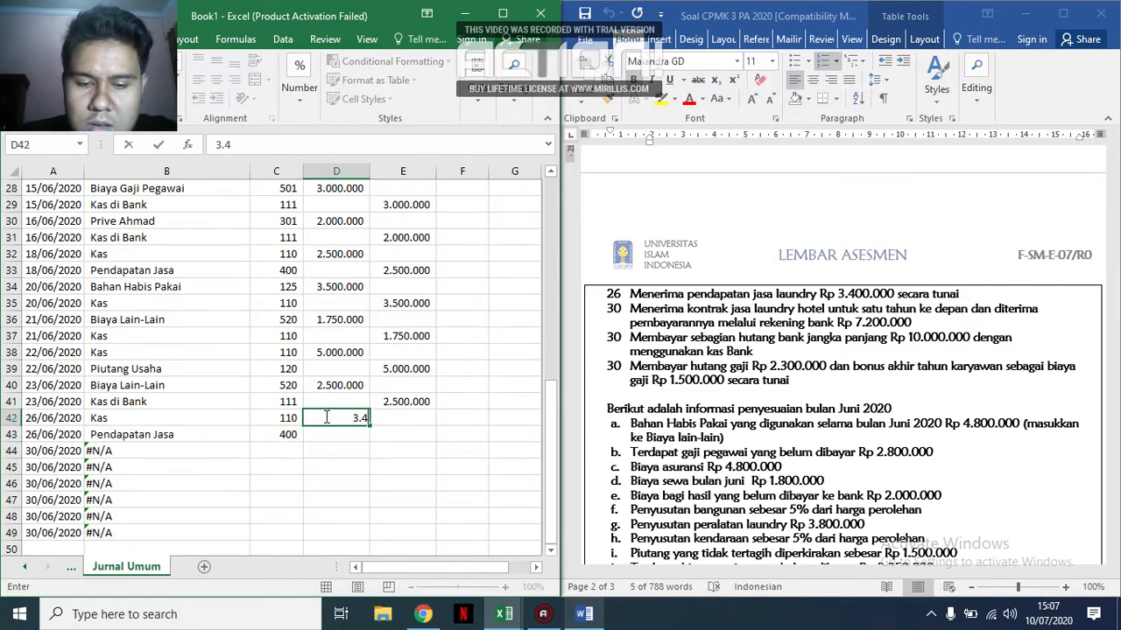
pyautogui.write('00.000')
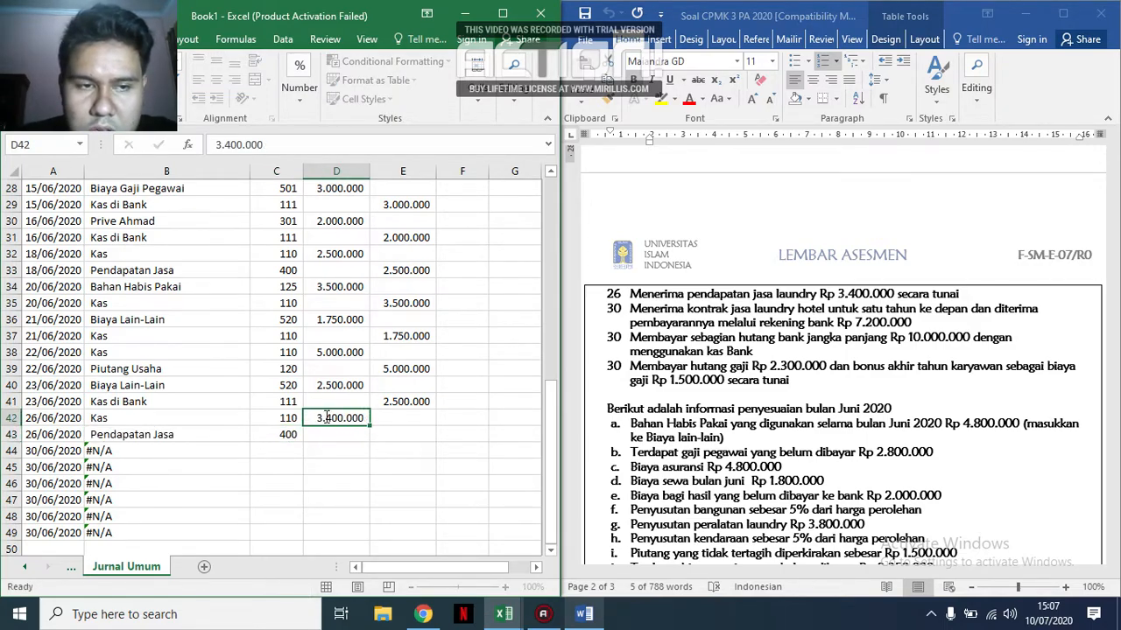
pyautogui.press('Return')
pyautogui.write('3.400.000')
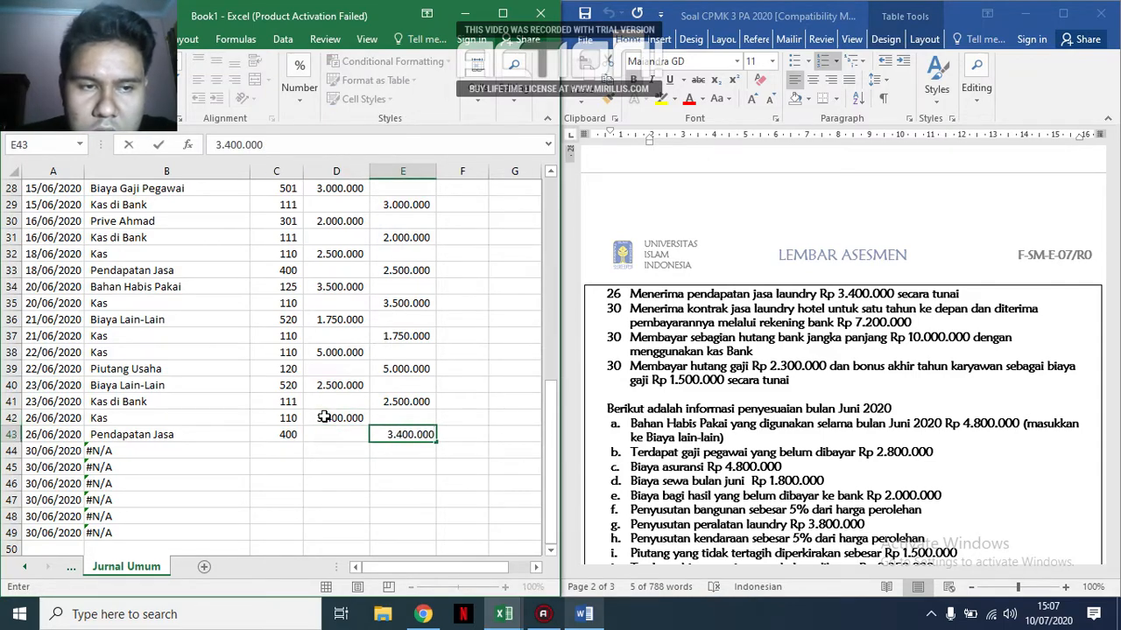
pyautogui.press('Return')
# Look up the Pendapatan Diterima Dimuka code in the Account dan Saldo Awal sheet and enter codes 111 in C44 and 220 in C45.
pyautogui.press('Left')
pyautogui.press('Left')
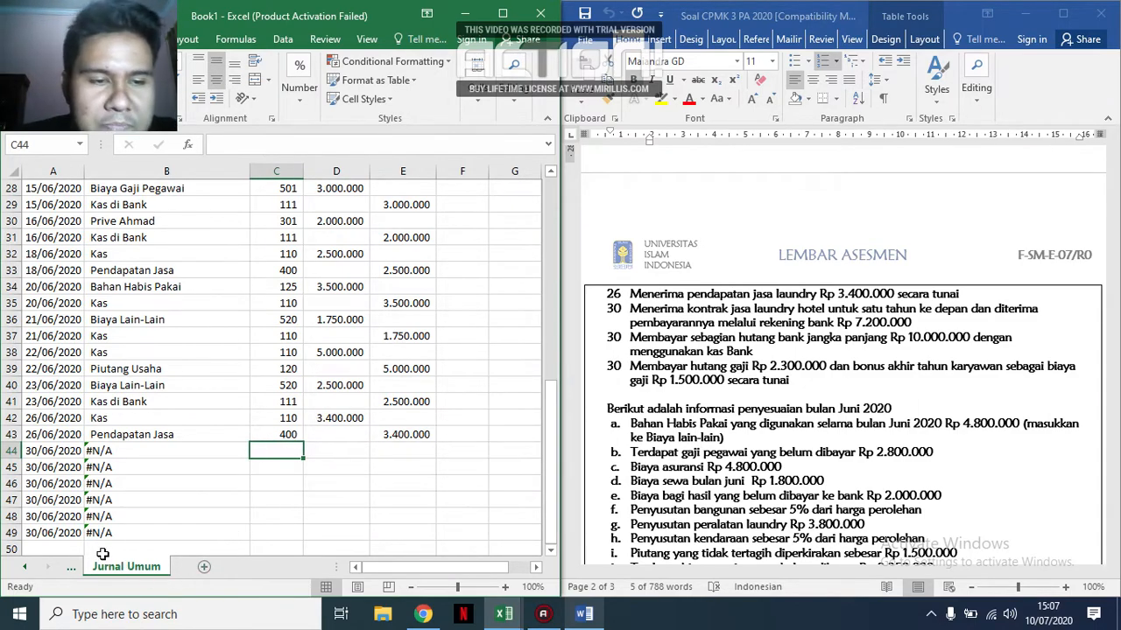
pyautogui.click(76, 570)
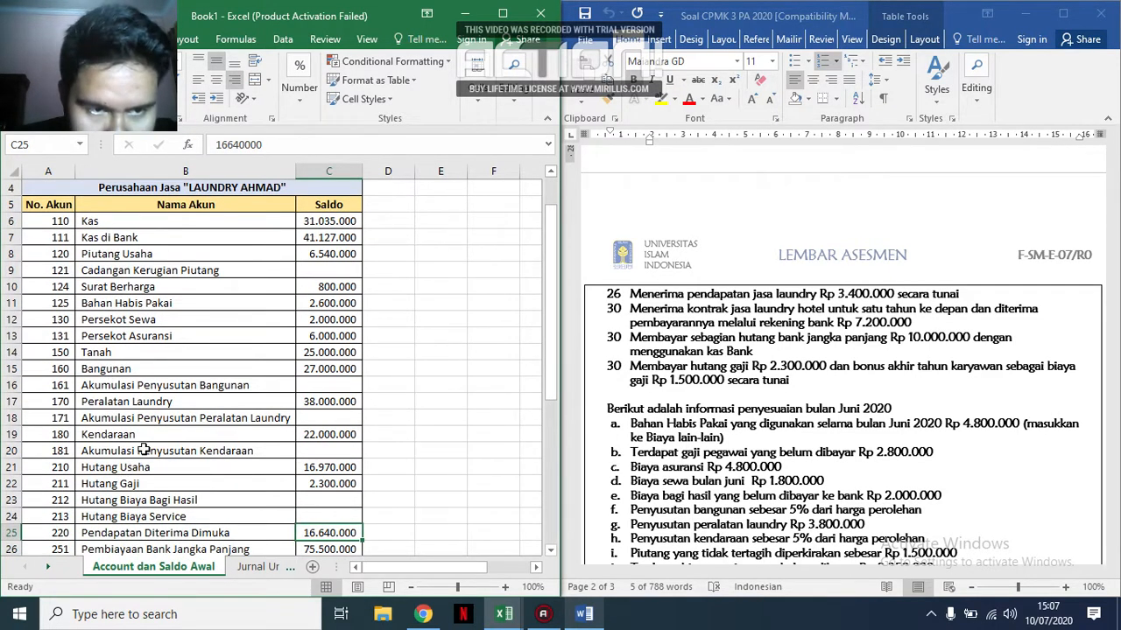
pyautogui.click(143, 448)
pyautogui.scroll(-2, 145, 450)
pyautogui.click(145, 436)
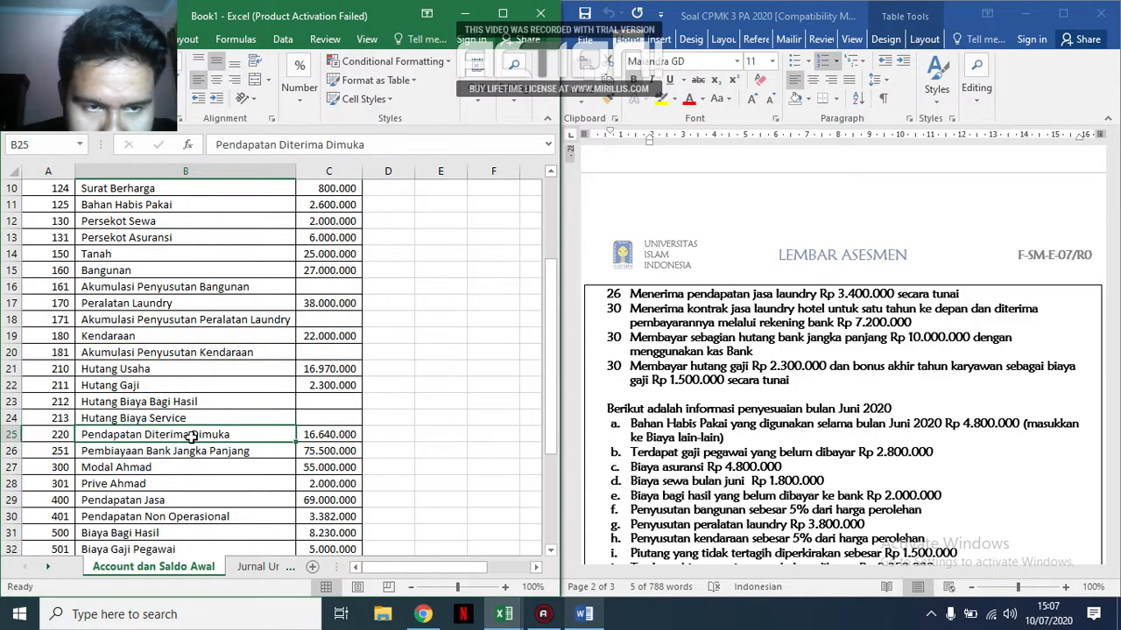
pyautogui.click(265, 567)
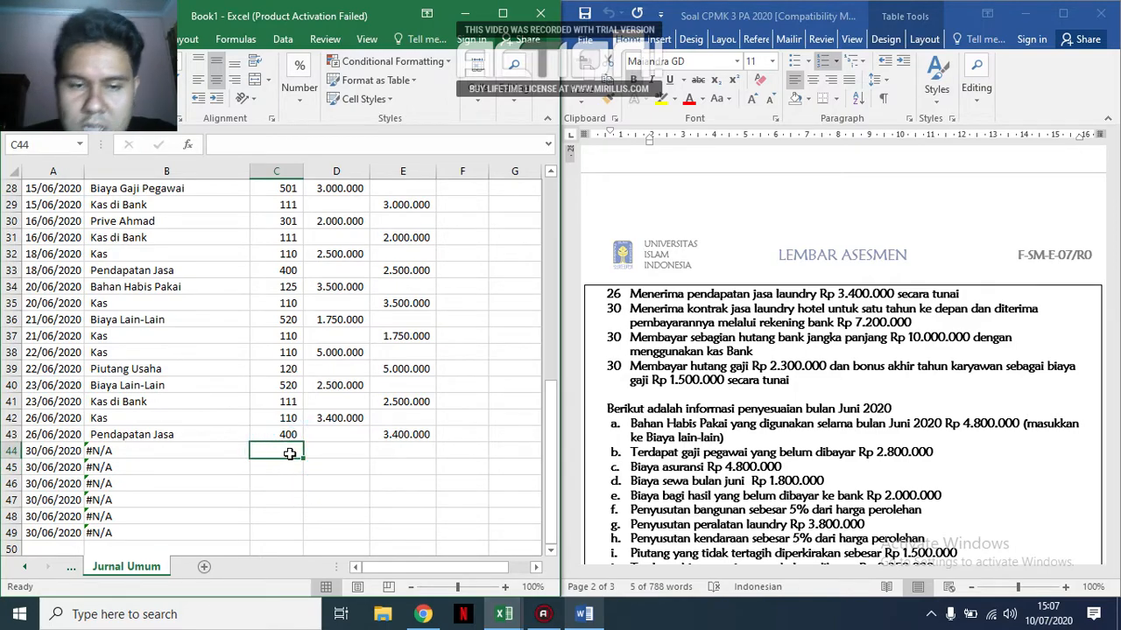
pyautogui.write('111')
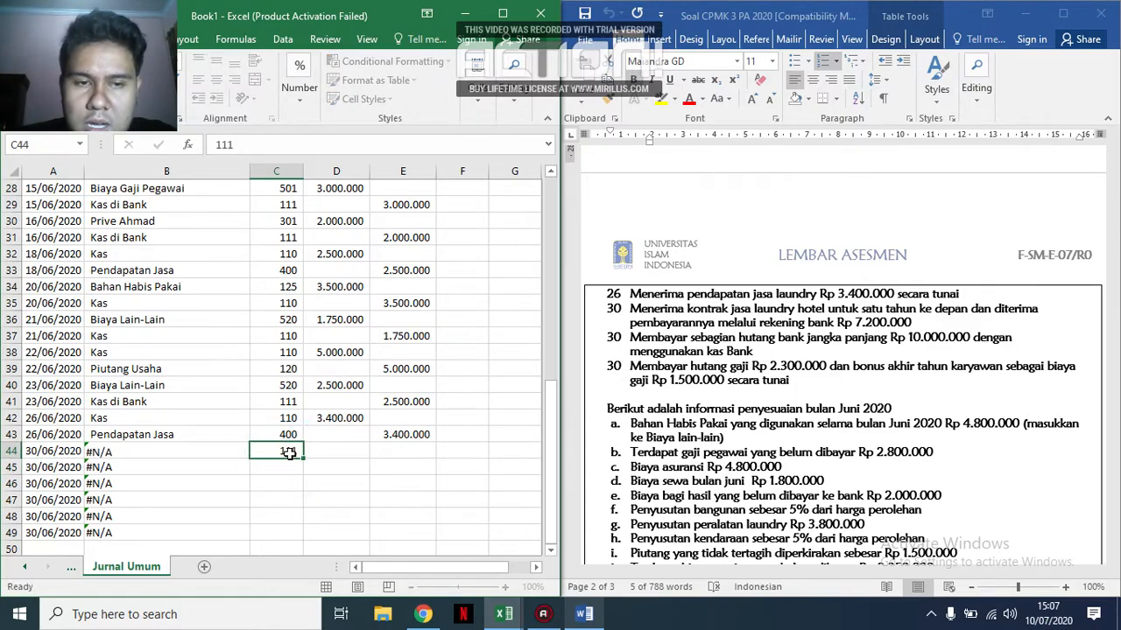
pyautogui.press('Return')
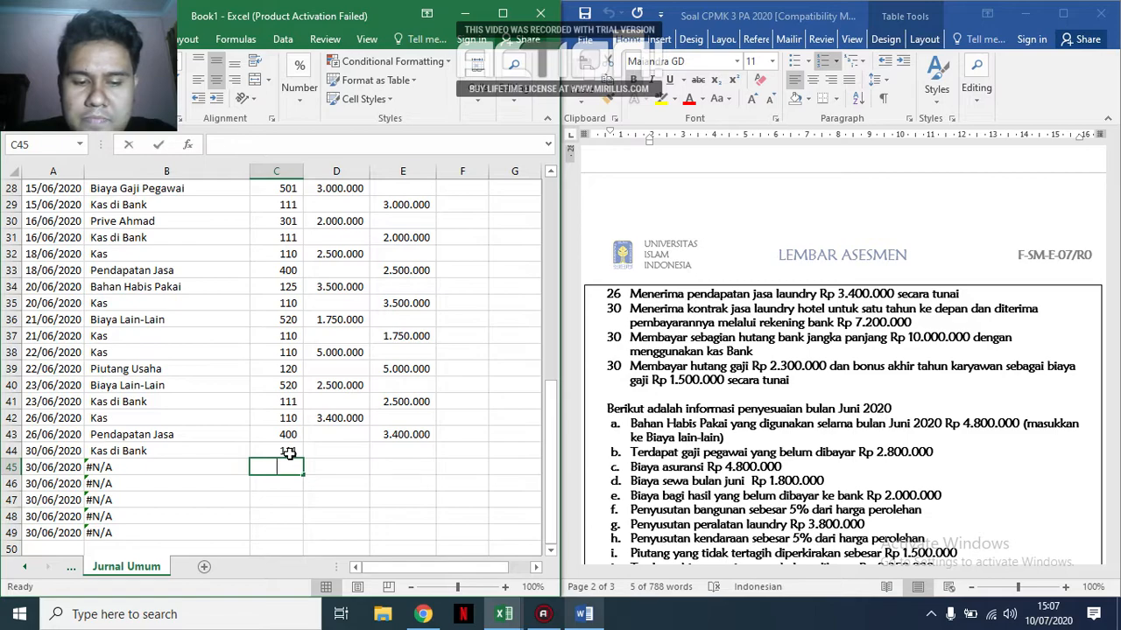
pyautogui.write('220')
pyautogui.press('Tab')
# Enter the hotel laundry contract amounts: a debit of 7.200.000 in D44 and a credit of 7.200.000 in E45.
pyautogui.press('Up')
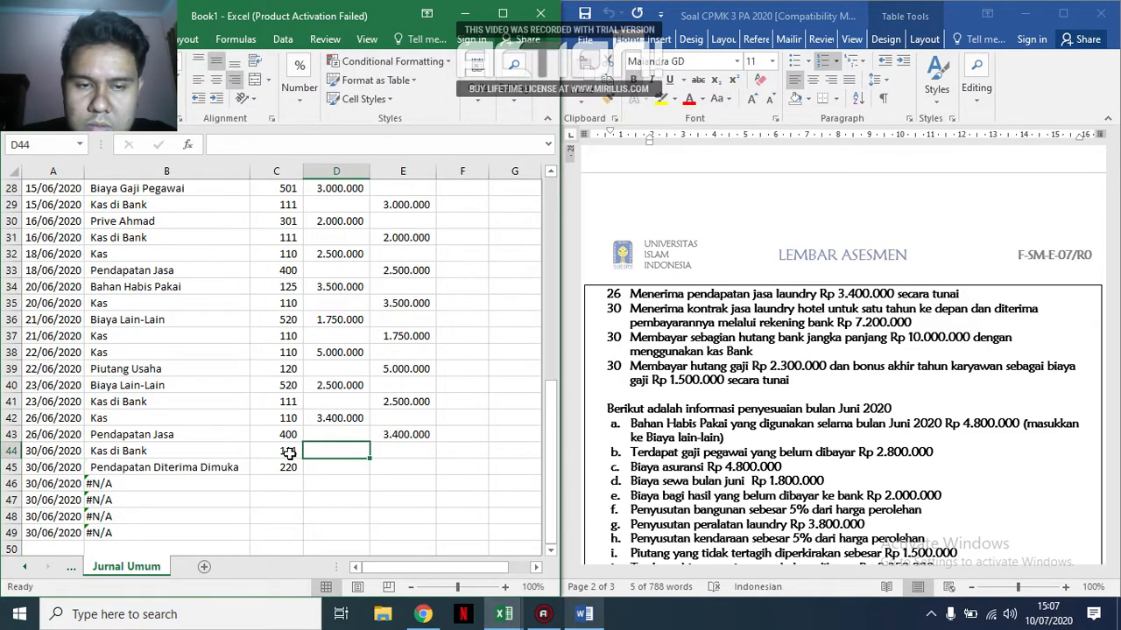
pyautogui.write('7200')
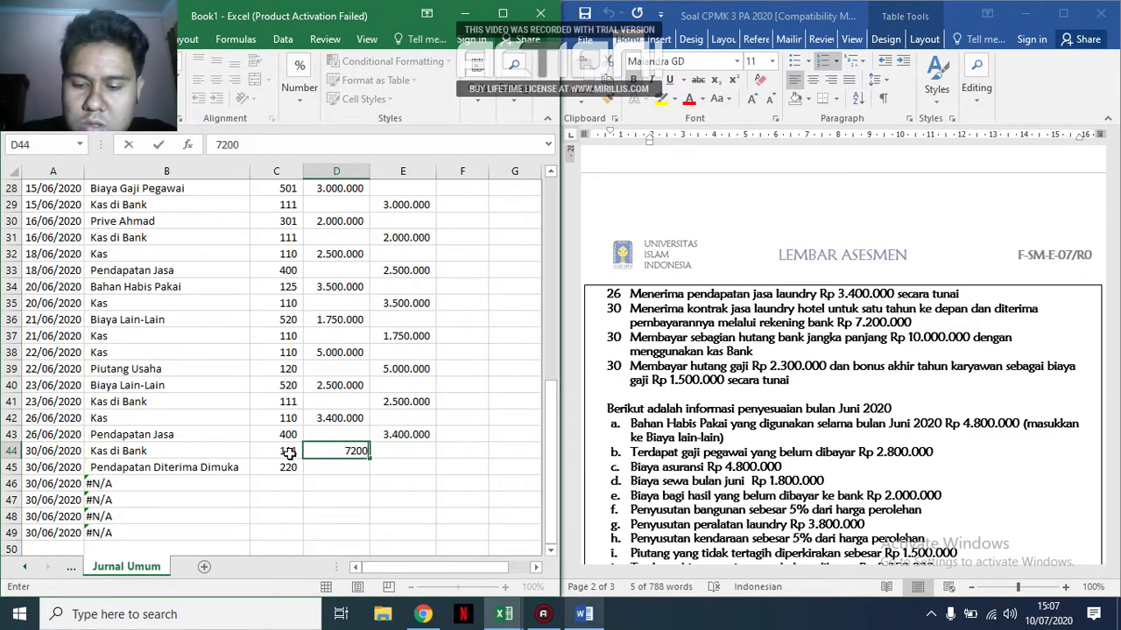
pyautogui.write('.000')
pyautogui.press('Return')
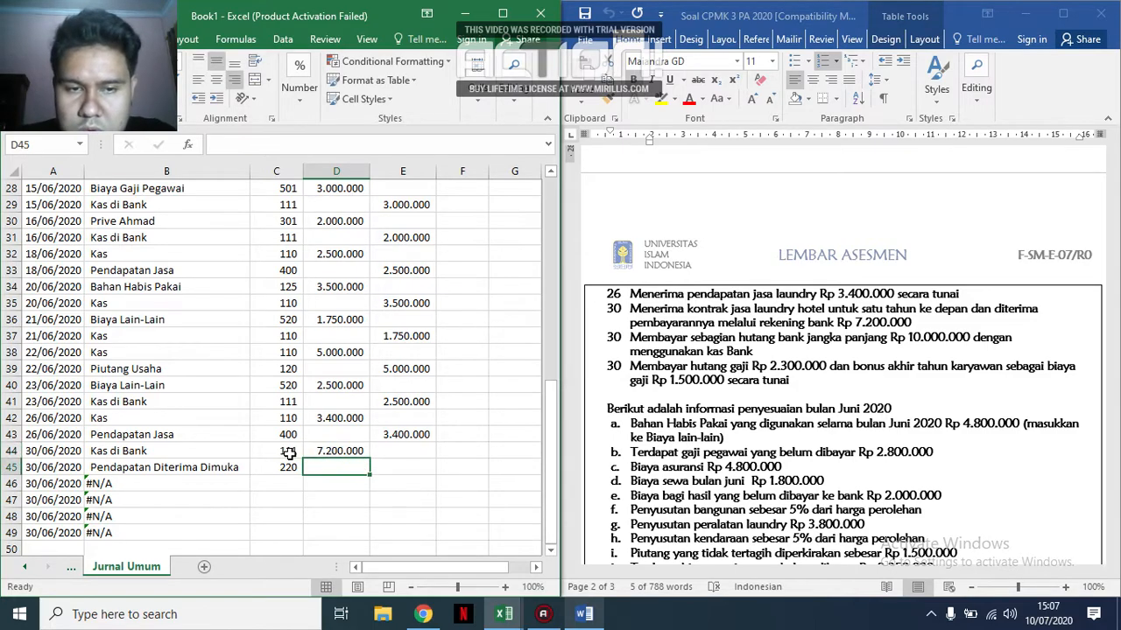
pyautogui.press('Tab')
pyautogui.write('7200000')
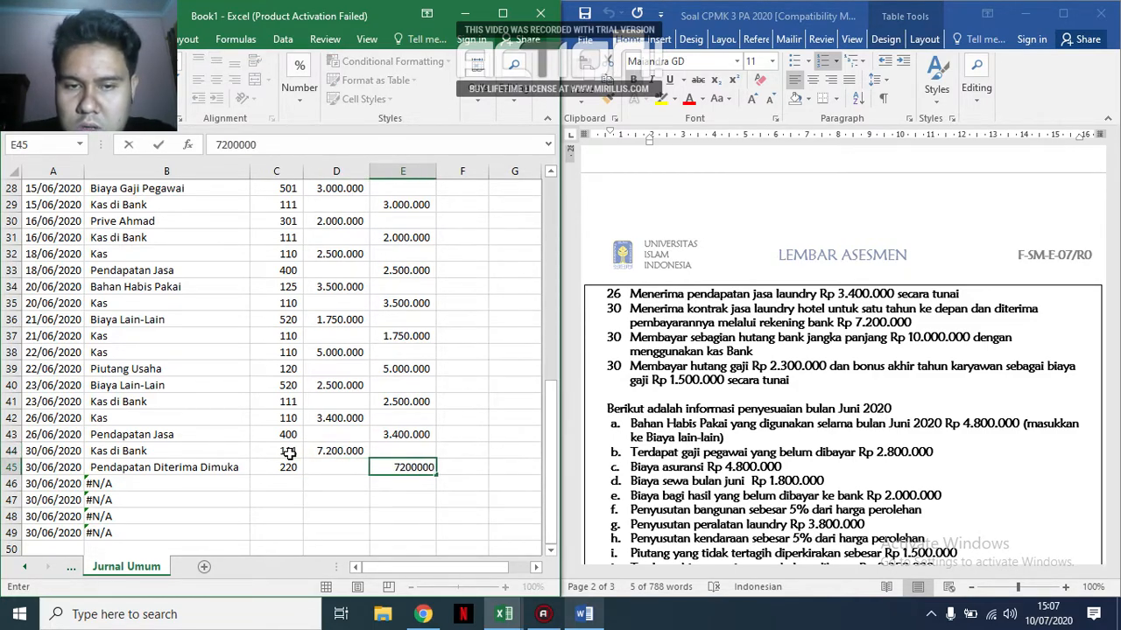
pyautogui.press('Return')
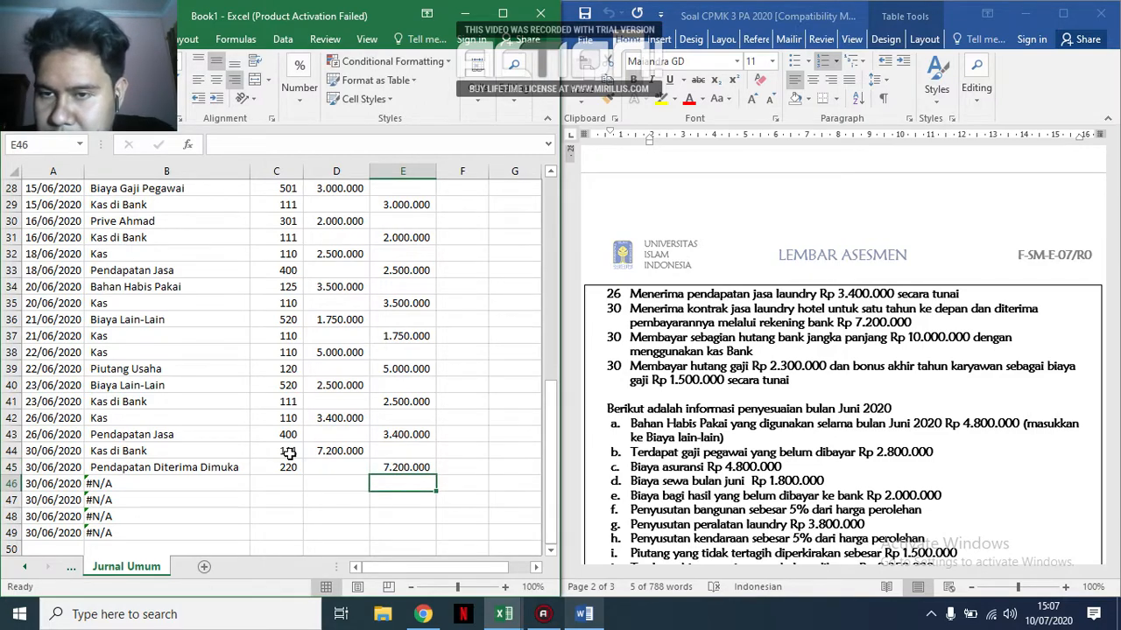
# Enter account codes 251 in C46 and 111 in C47 for the long-term bank debt payment.
pyautogui.press('Left')
pyautogui.press('Left')
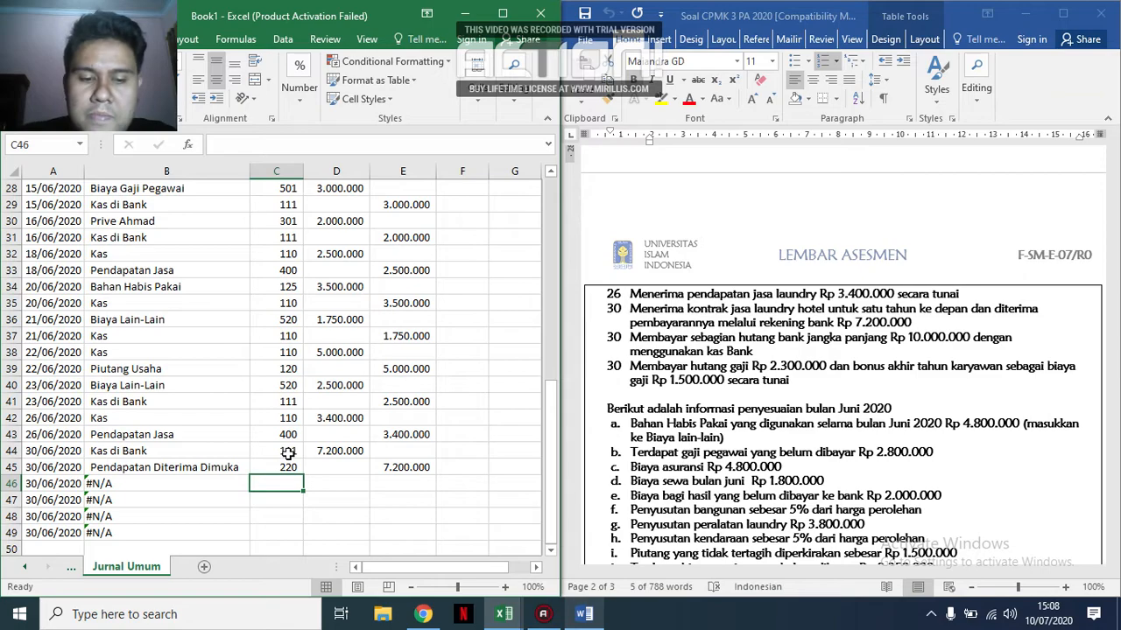
pyautogui.press('Down')
pyautogui.press('Up')
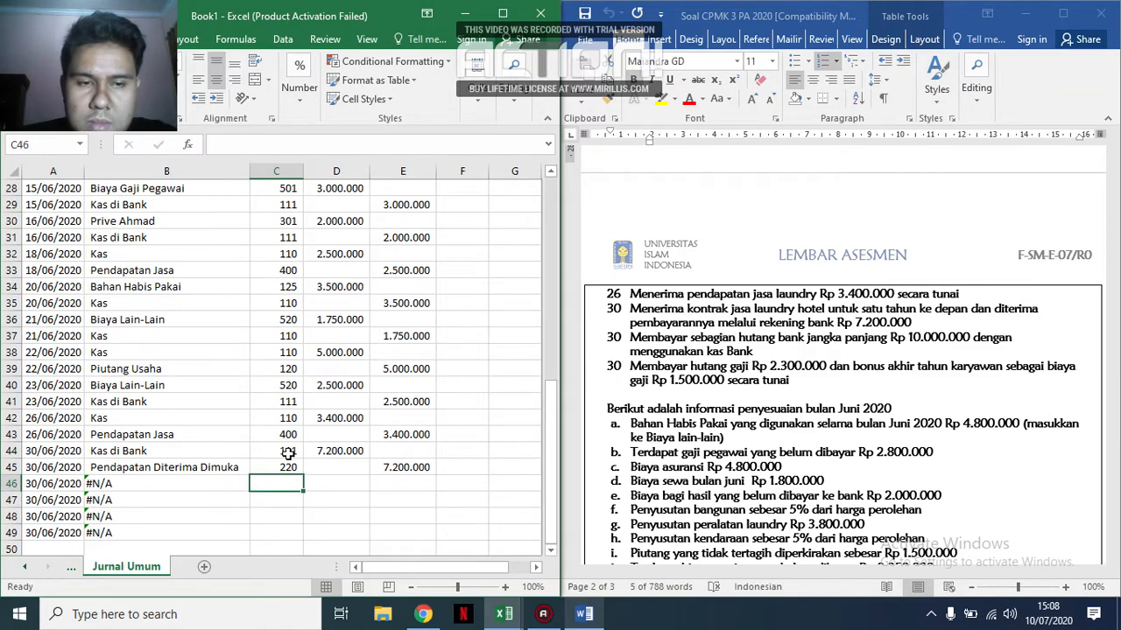
pyautogui.write('251')
pyautogui.press('Return')
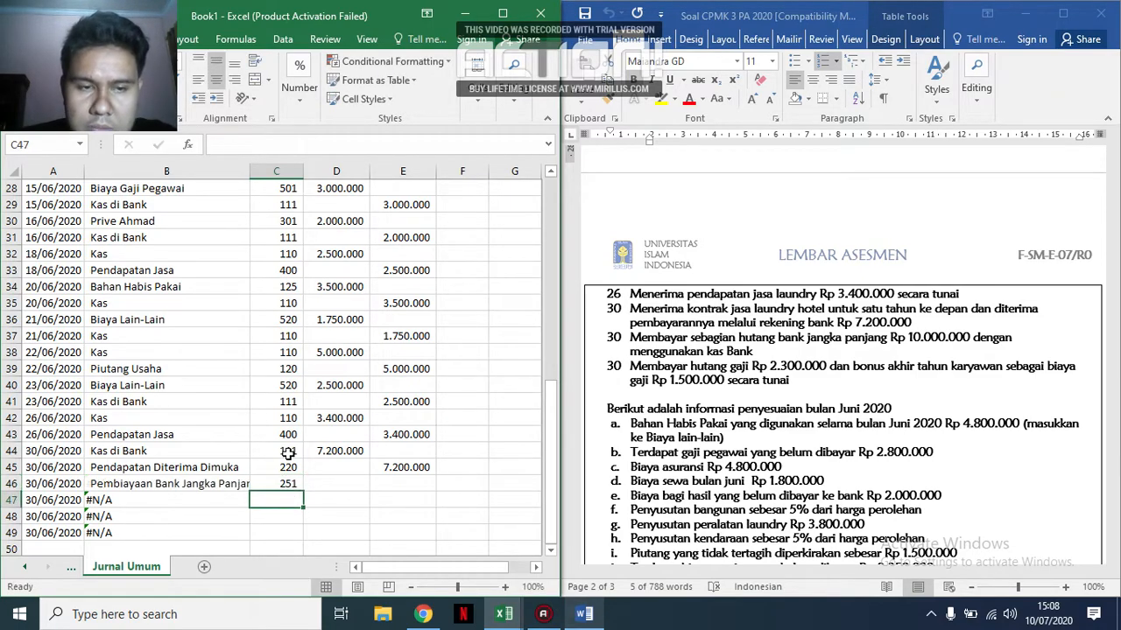
pyautogui.write('111')
pyautogui.press('Right')
# Enter the long-term bank debt payment amounts: a debit of 10.000.000 in D46 and a credit of 10.000.000 in E47.
pyautogui.press('Up')
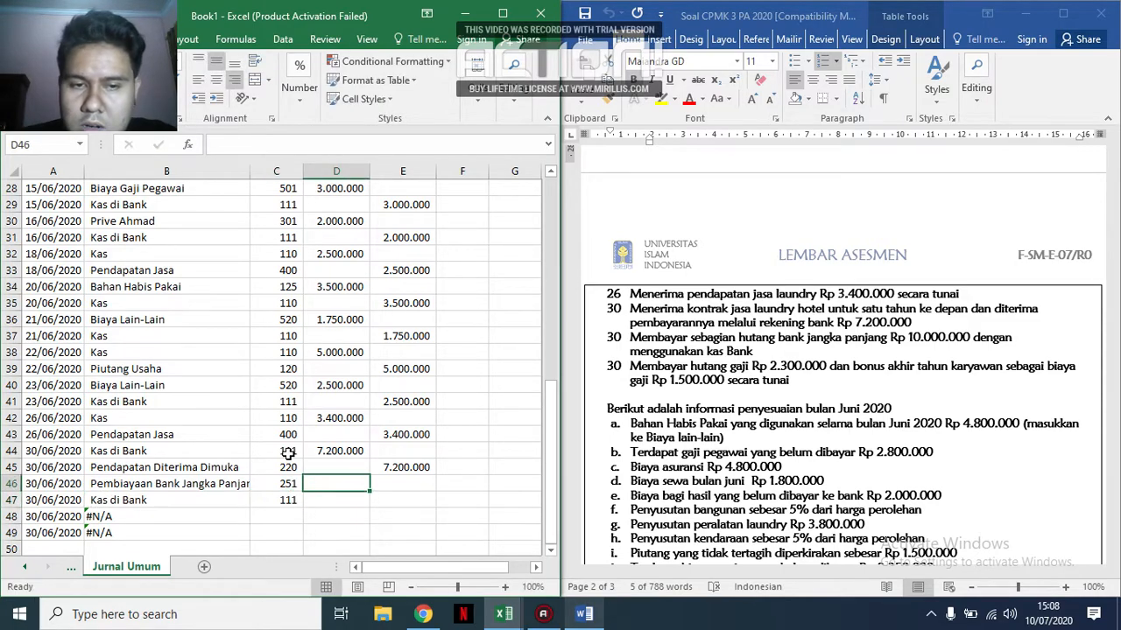
pyautogui.write('10.000')
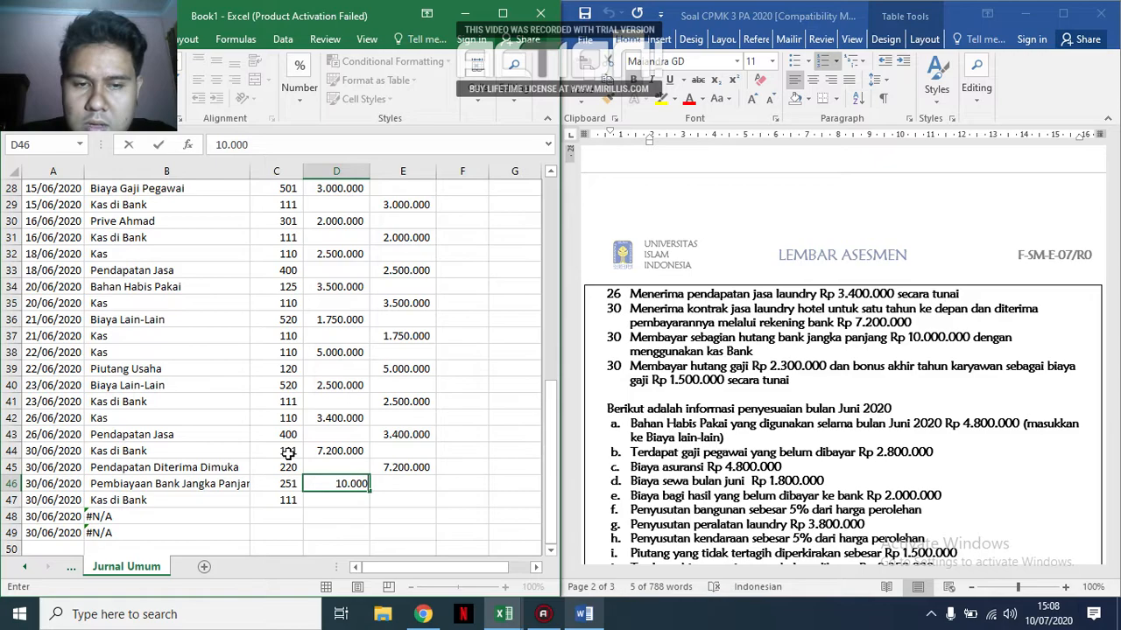
pyautogui.write('.000')
pyautogui.press('Down')
pyautogui.press('Right')
pyautogui.write('10.0000')
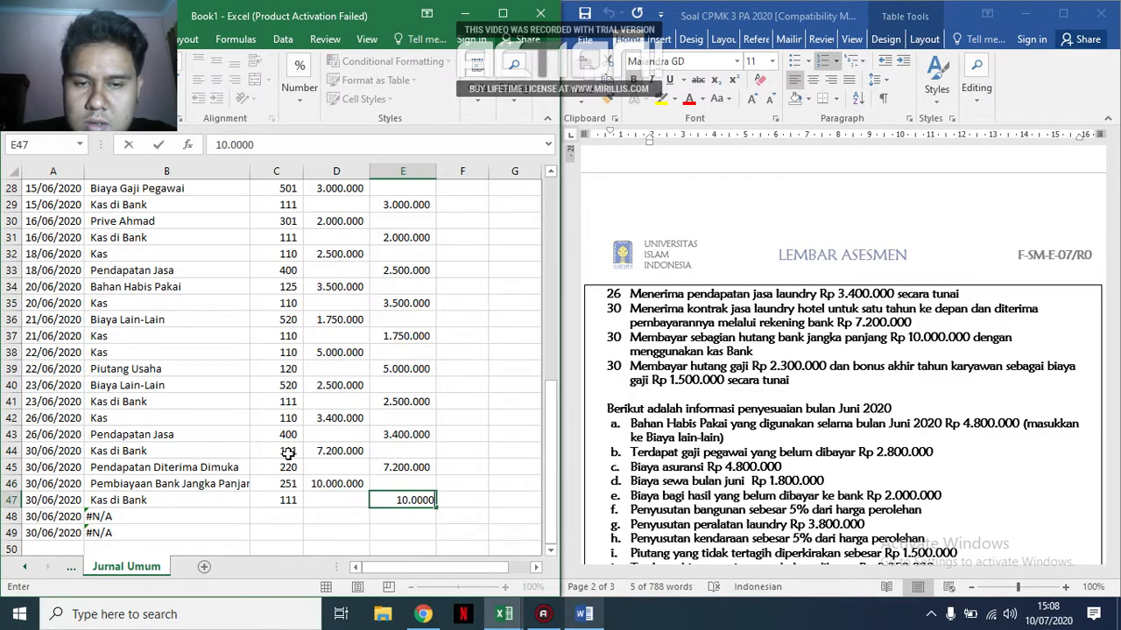
pyautogui.press('BackSpace')
pyautogui.write('000')
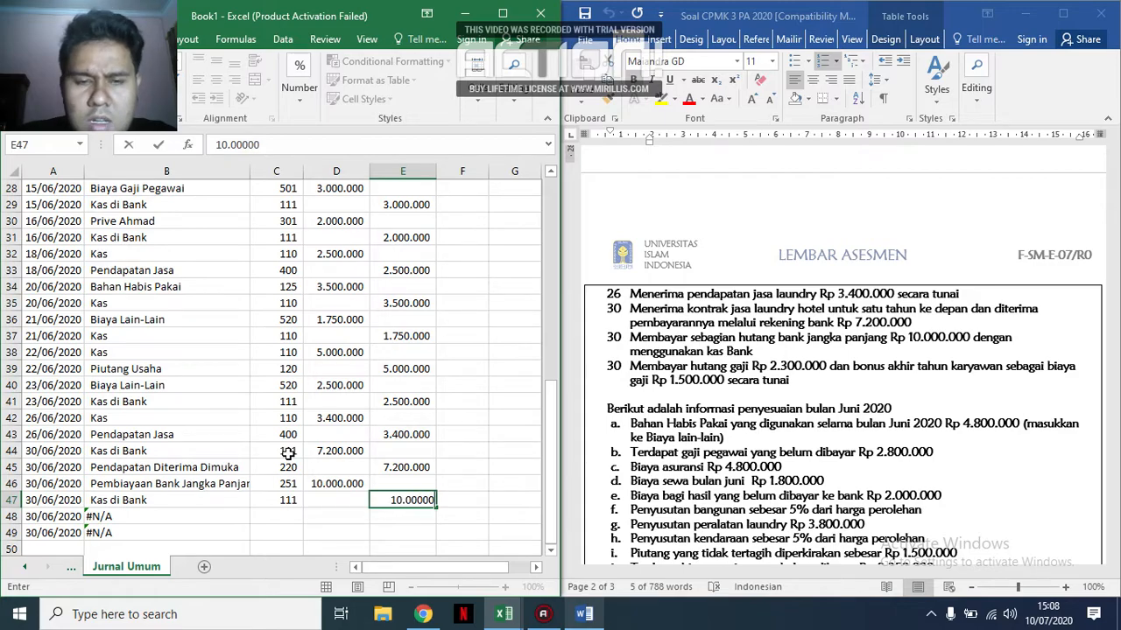
pyautogui.press('Return')
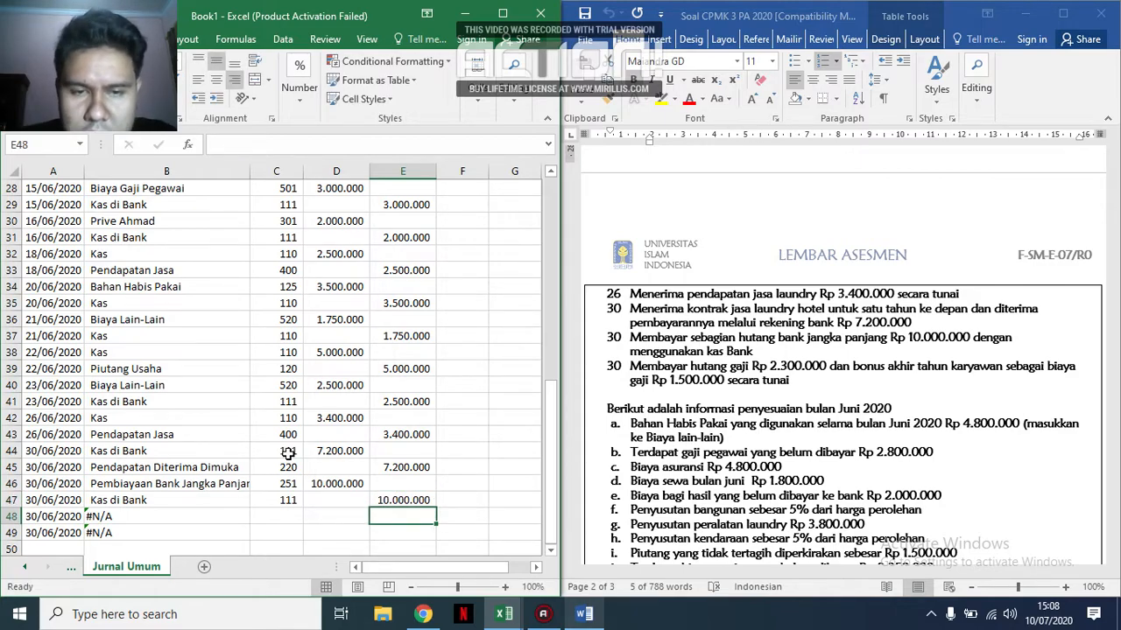
pyautogui.press('Left')
pyautogui.press('Left')
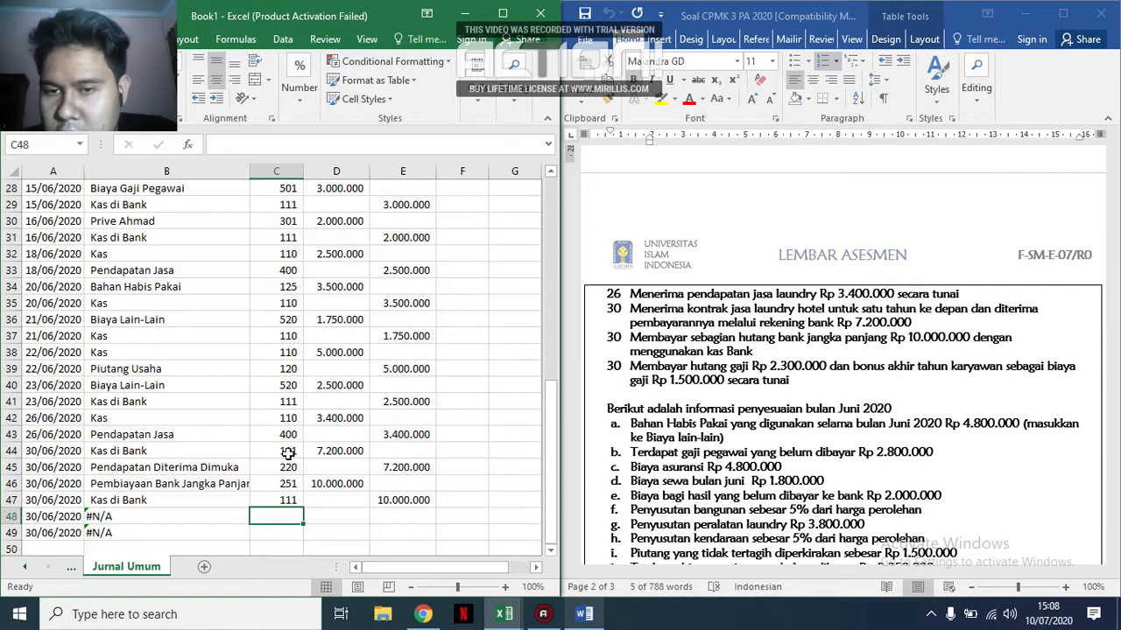
pyautogui.press('Down')
pyautogui.press('Down')
pyautogui.press('Down')
pyautogui.press('Up')
pyautogui.press('Up')
pyautogui.press('Up')
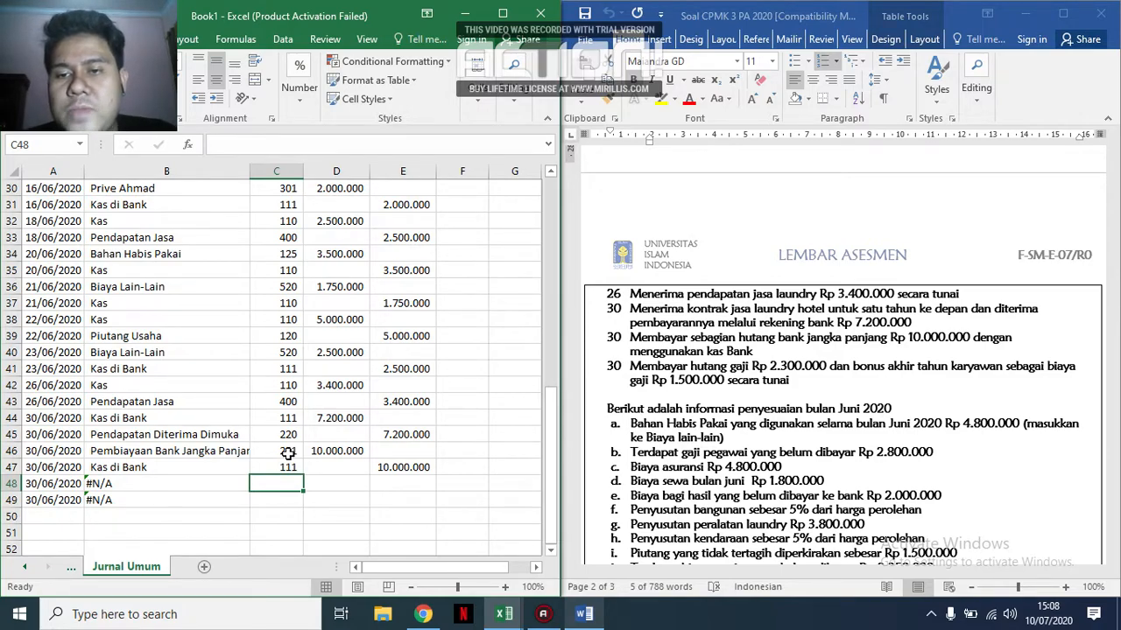
pyautogui.press('Up')
pyautogui.press('Down')
pyautogui.press('Down')
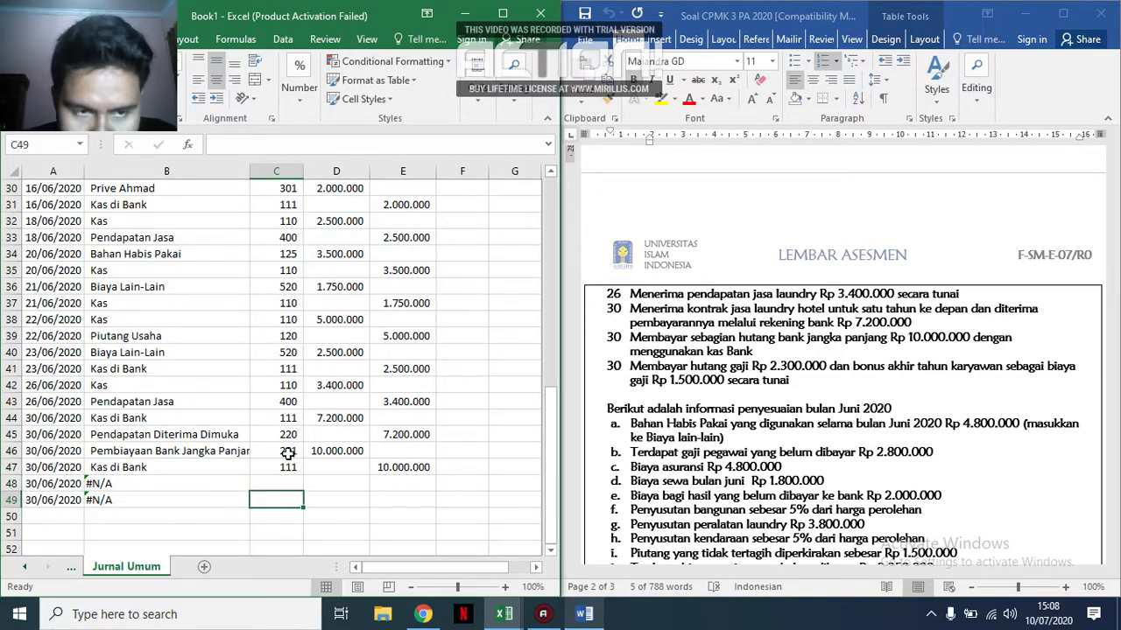
pyautogui.press('Left')
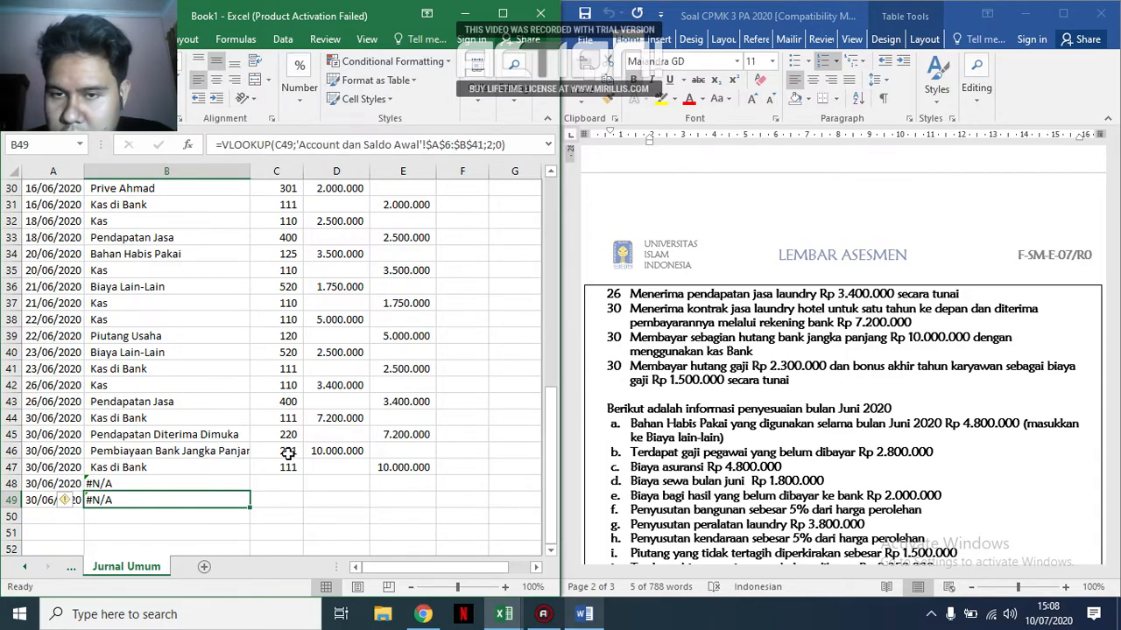
pyautogui.press('Left')
pyautogui.press('Right')
pyautogui.press('Up')
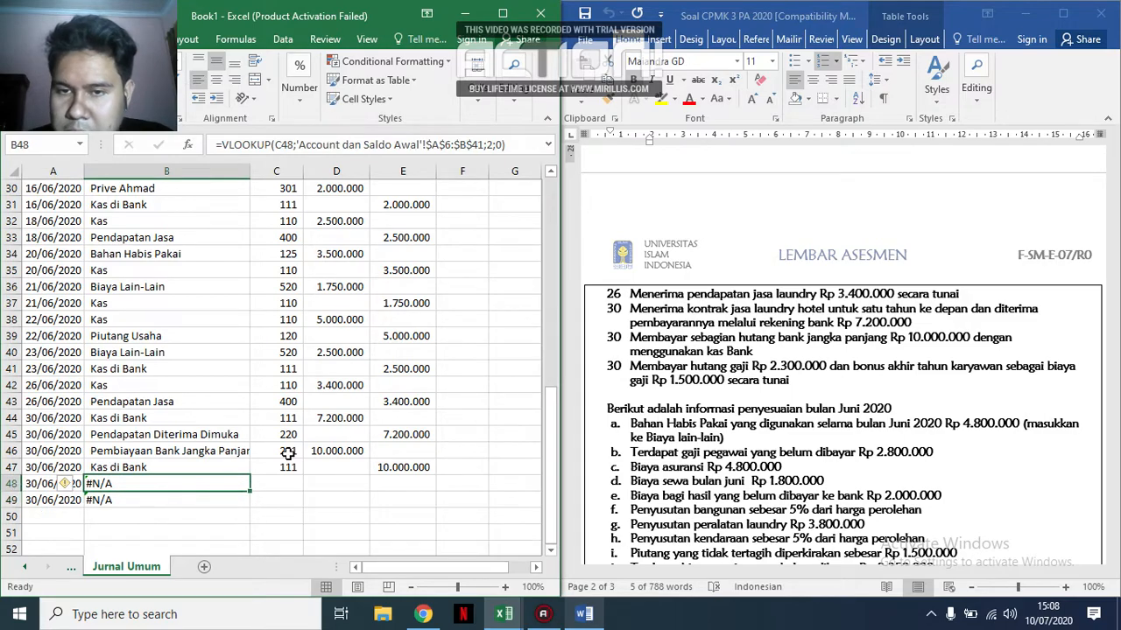
# Extend the account-name lookup formula and the 30/06/2020 date down to row 50.
pyautogui.click(217, 496)
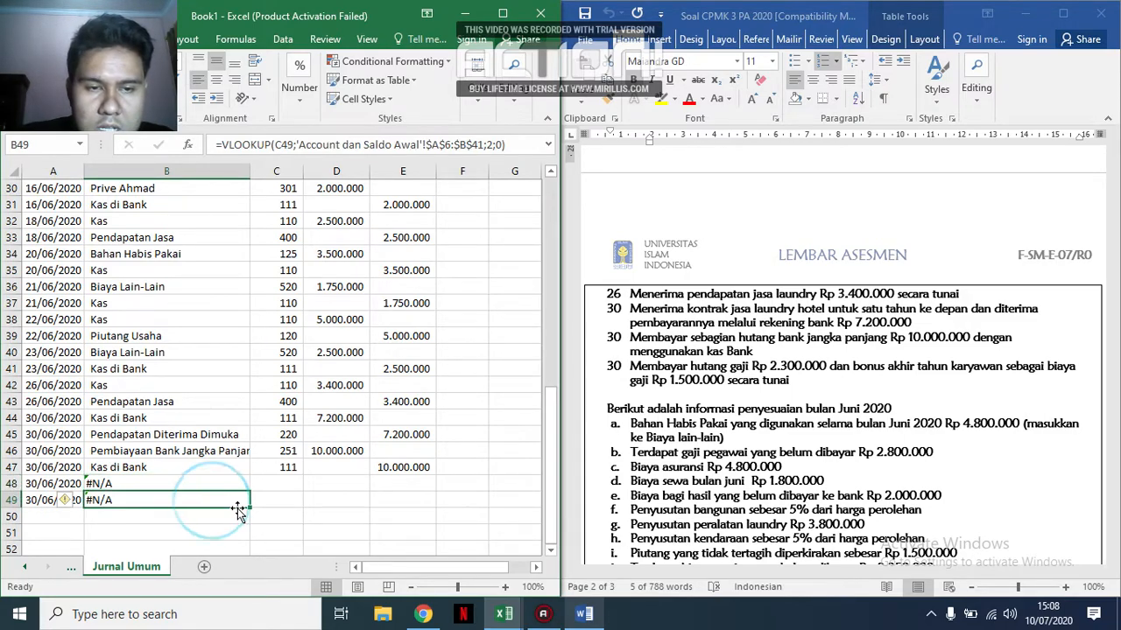
pyautogui.moveTo(252, 508); pyautogui.dragTo(253, 523)
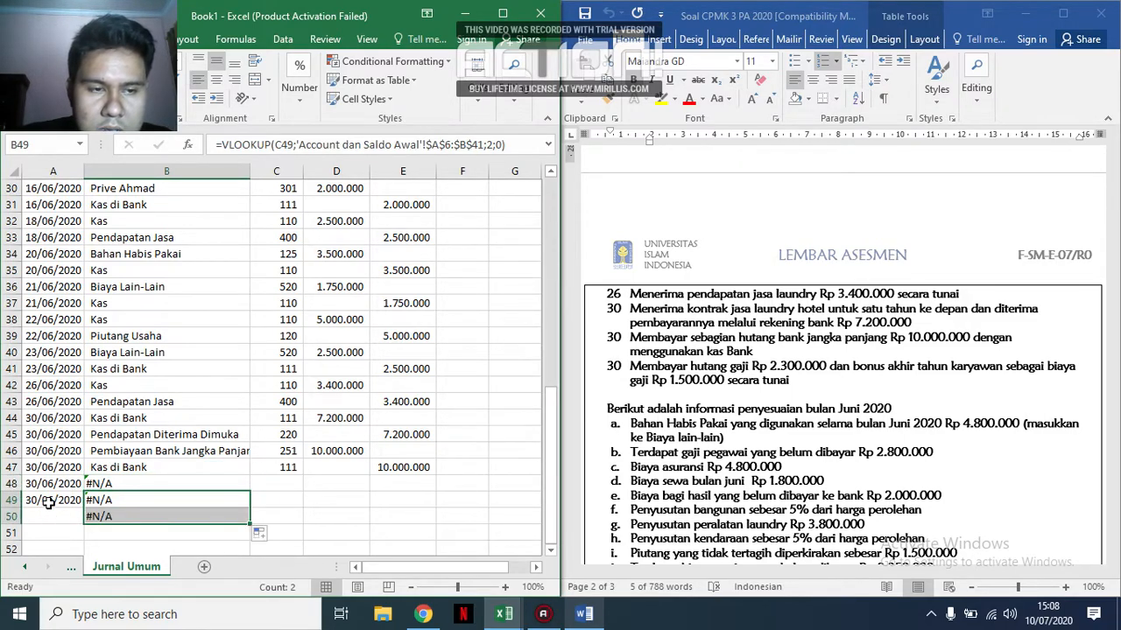
pyautogui.click(54, 500)
pyautogui.moveTo(52, 484); pyautogui.dragTo(80, 524)
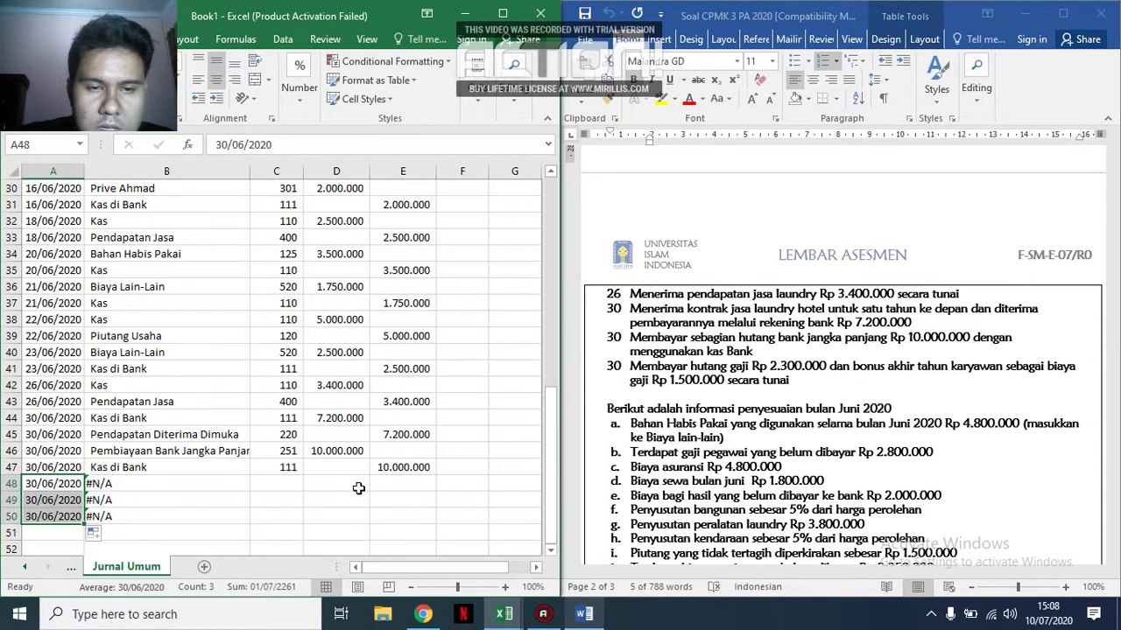
# Try account codes 210, 221 and 212 in C48, and 210 once more, to find the salary payable account.
pyautogui.click(295, 487)
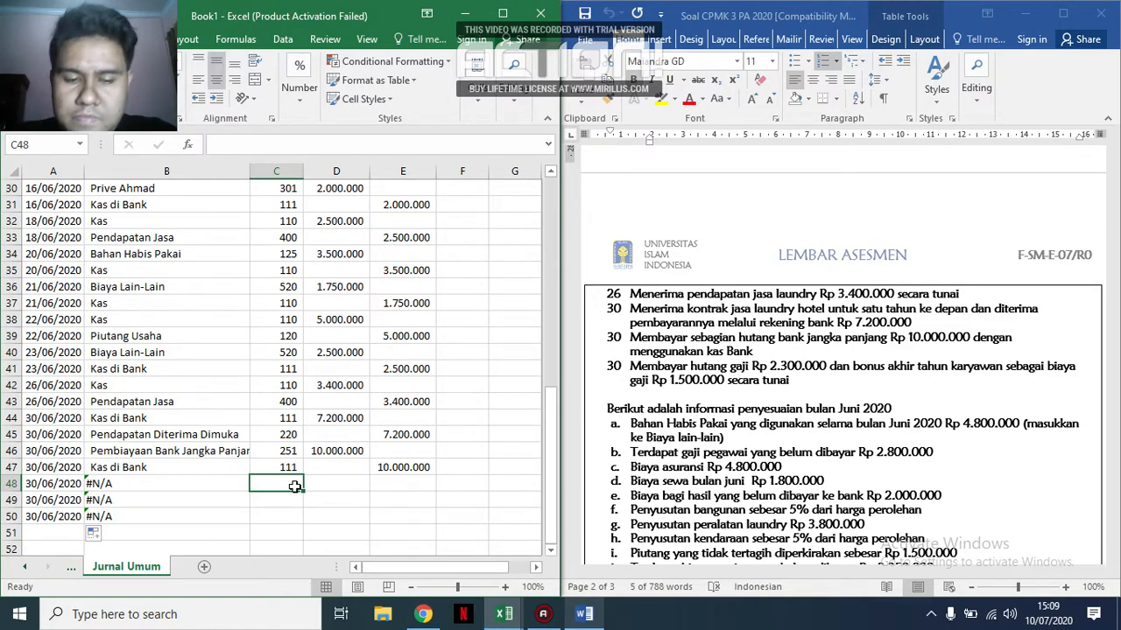
pyautogui.write('210')
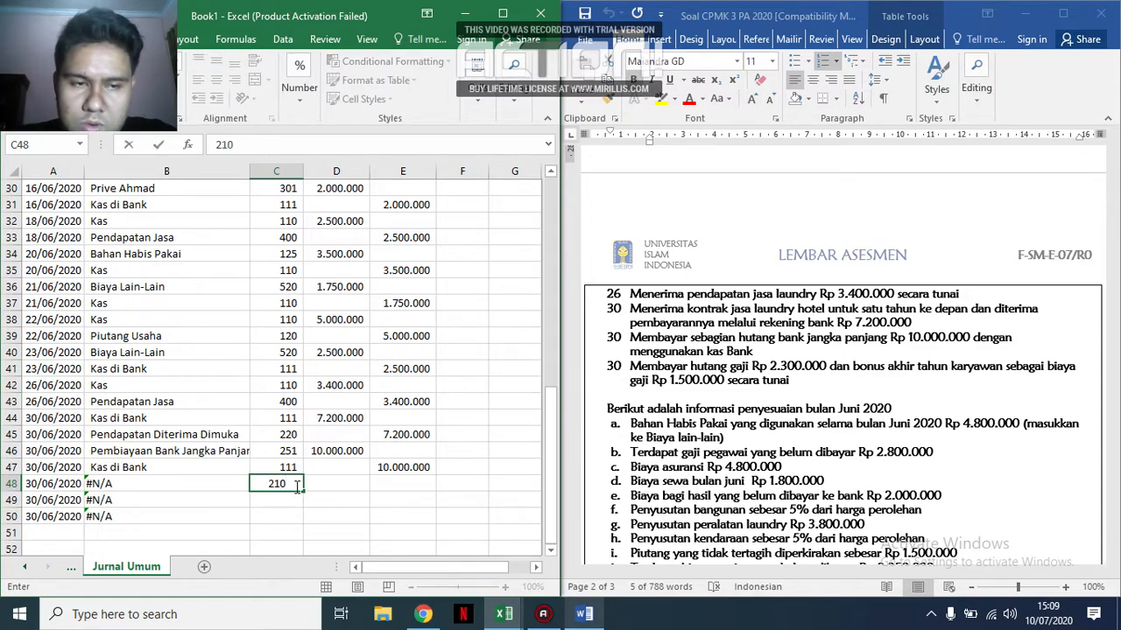
pyautogui.hotkey('ctrl', 'Return')
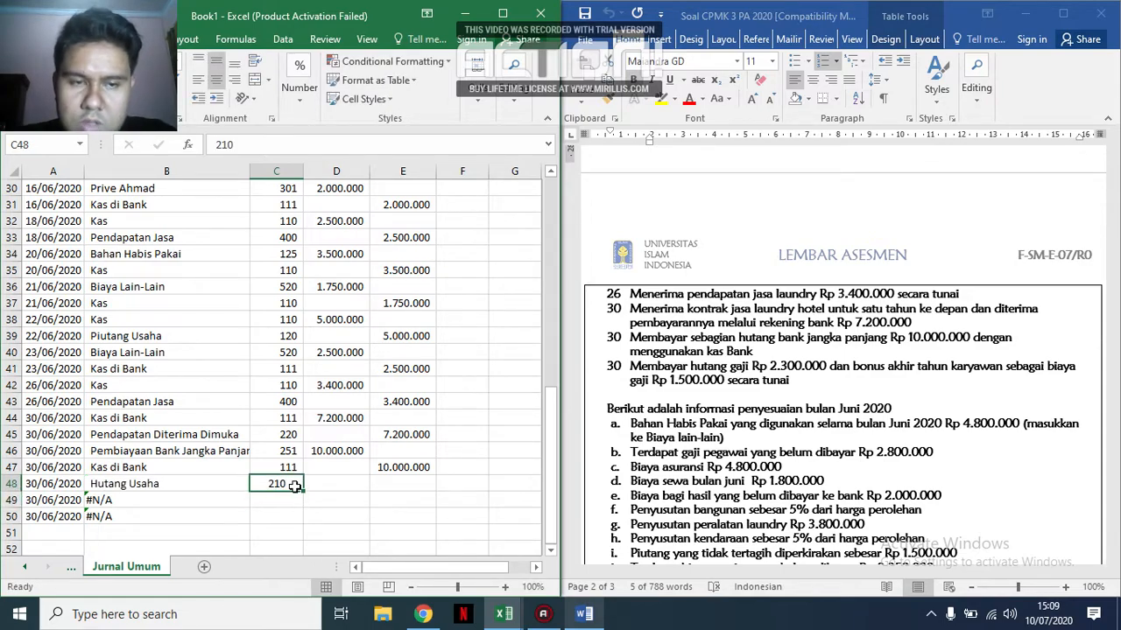
pyautogui.write('221')
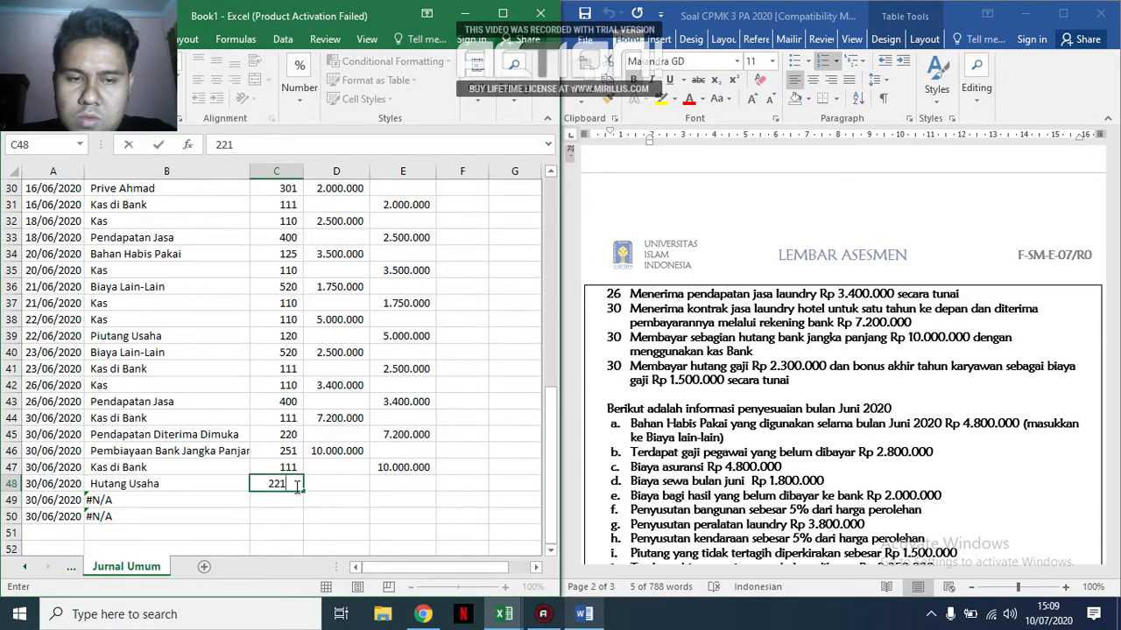
pyautogui.press('Return')
pyautogui.click(295, 487)
pyautogui.write('212')
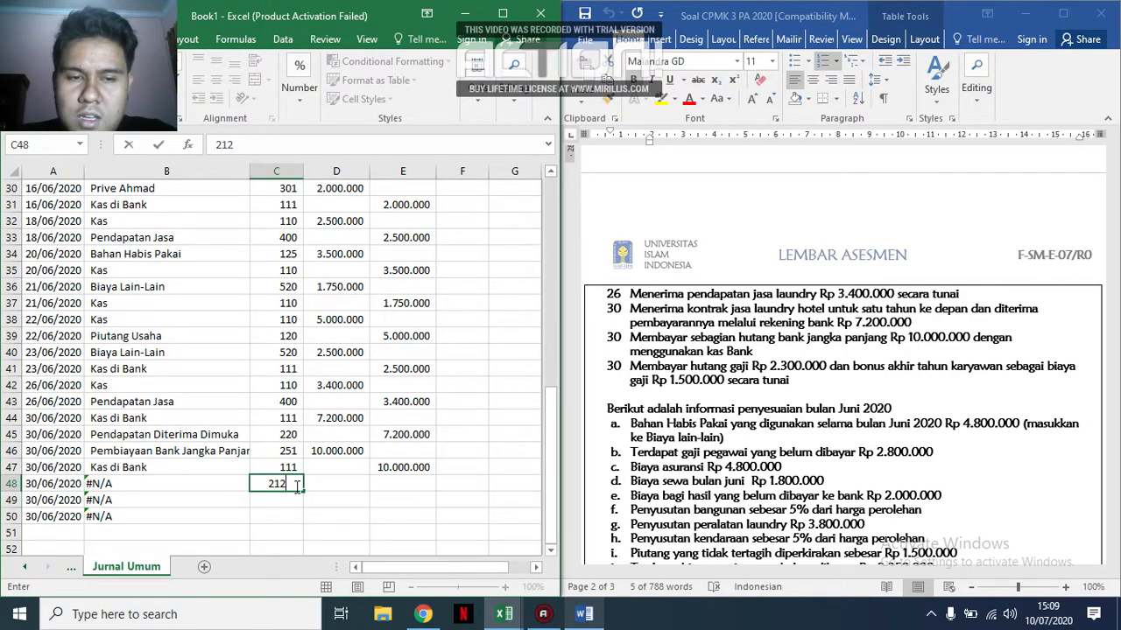
pyautogui.press('Return')
pyautogui.click(295, 487)
pyautogui.write('210')
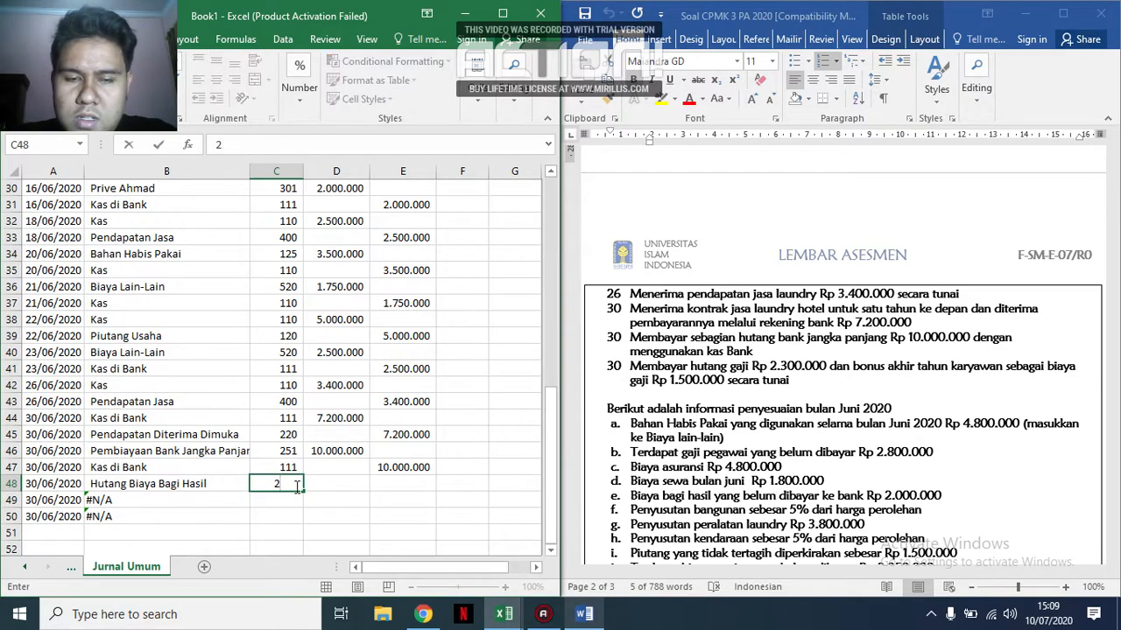
pyautogui.press('Return')
# Enter account code 211 in C48 for the salary payable payment.
pyautogui.click(295, 487)
pyautogui.write('211')
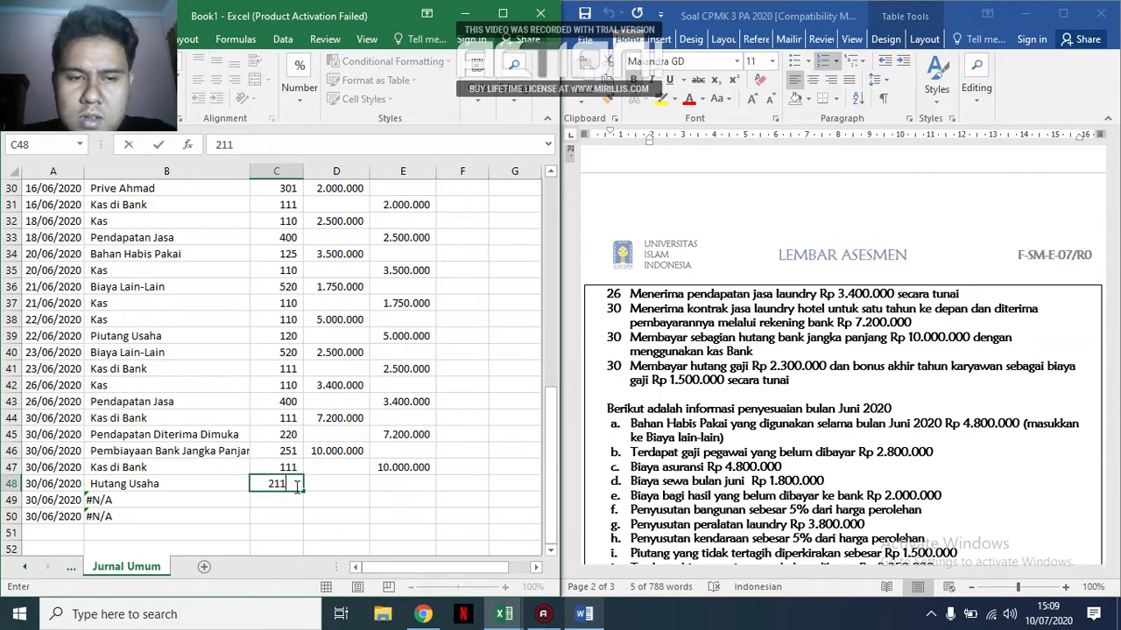
pyautogui.press('Return')
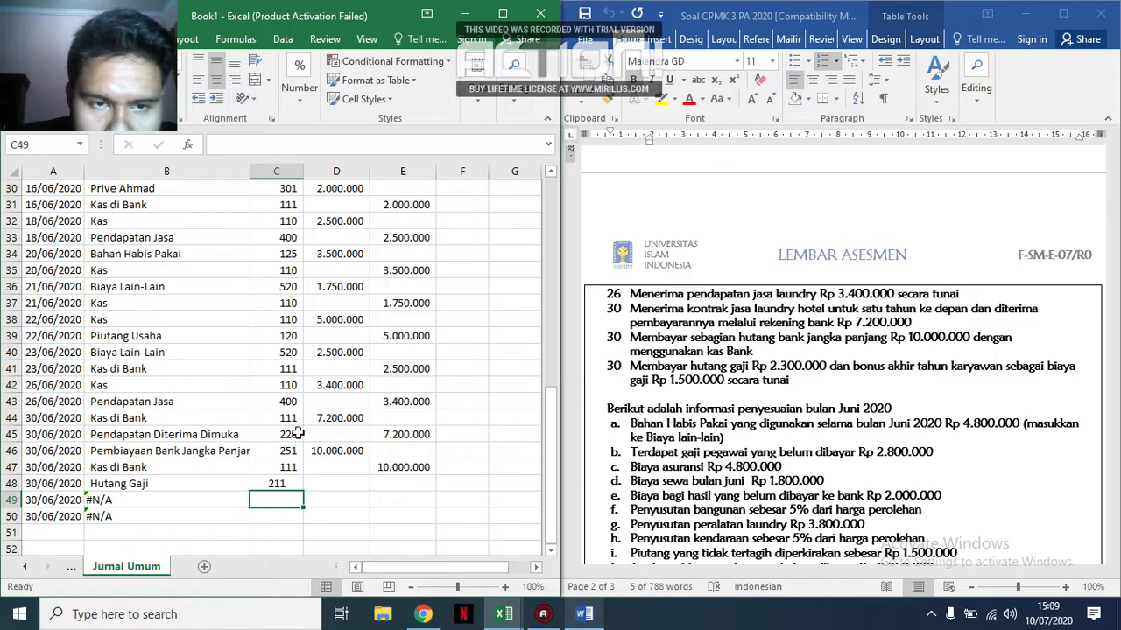
# Try to centre all account codes in column C.
pyautogui.scroll(3, 274, 335)
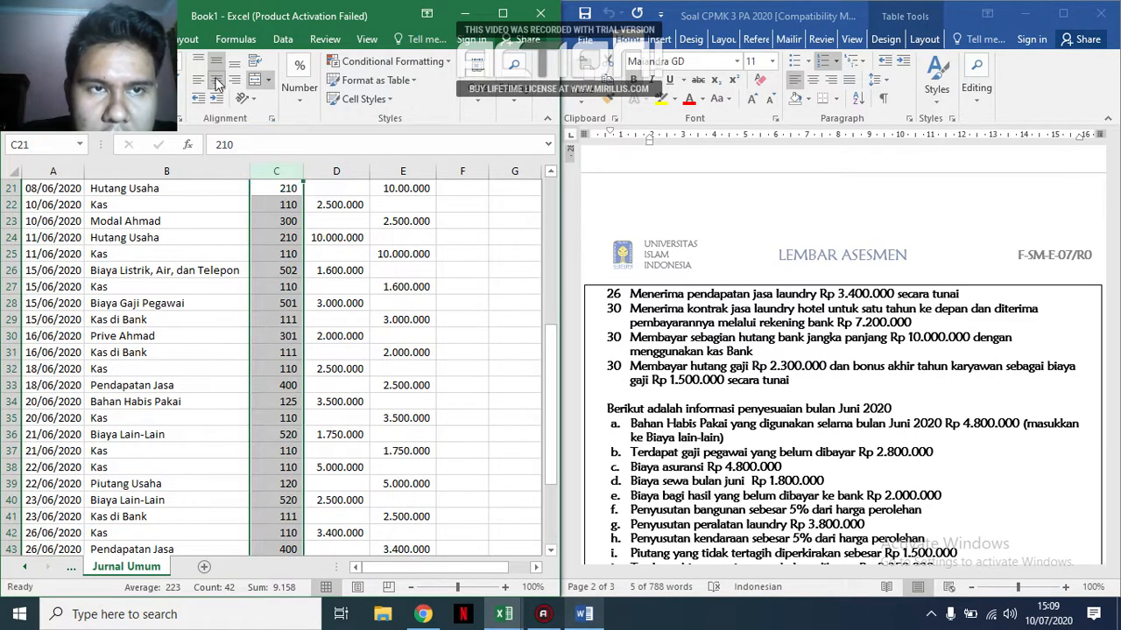
pyautogui.scroll(-6, 332, 317)
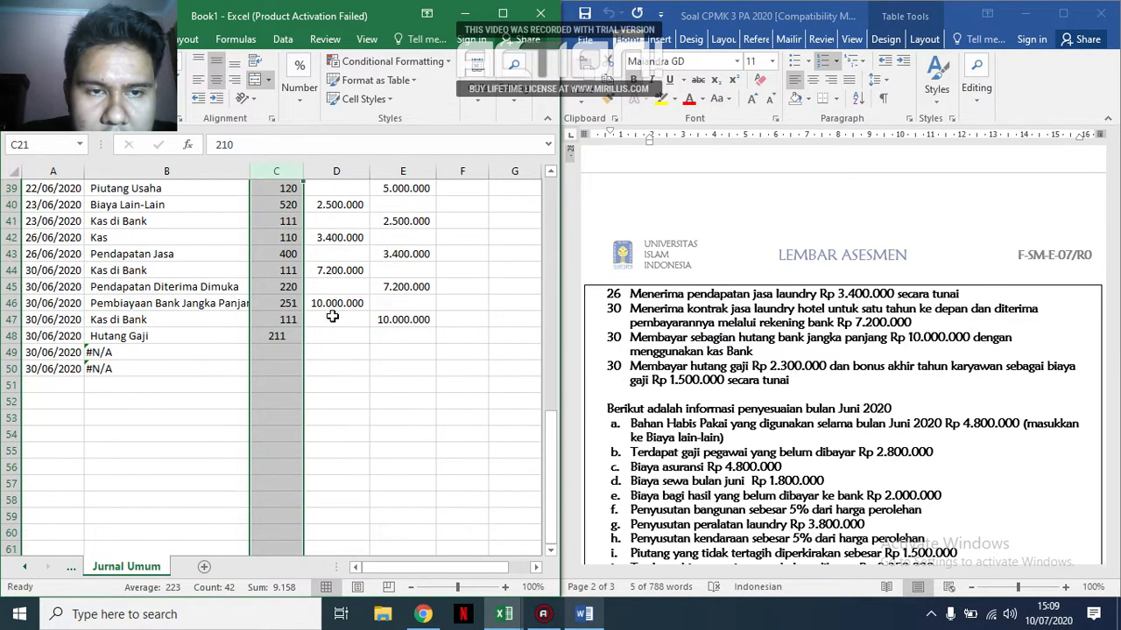
pyautogui.click(328, 338)
pyautogui.click(298, 301)
pyautogui.click(290, 316)
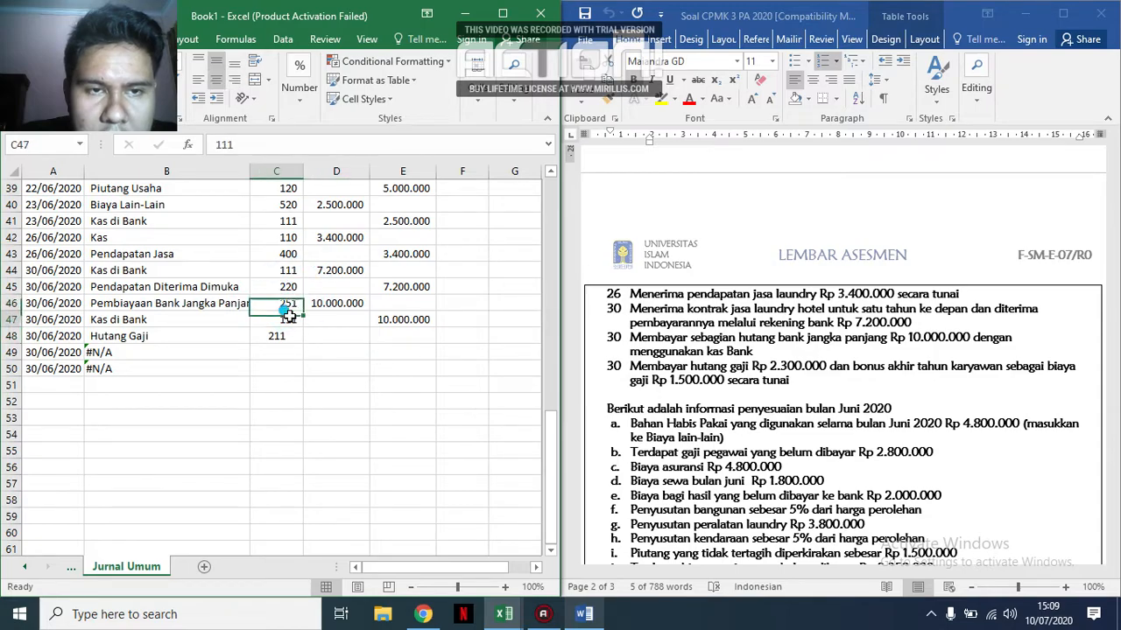
pyautogui.click(306, 252)
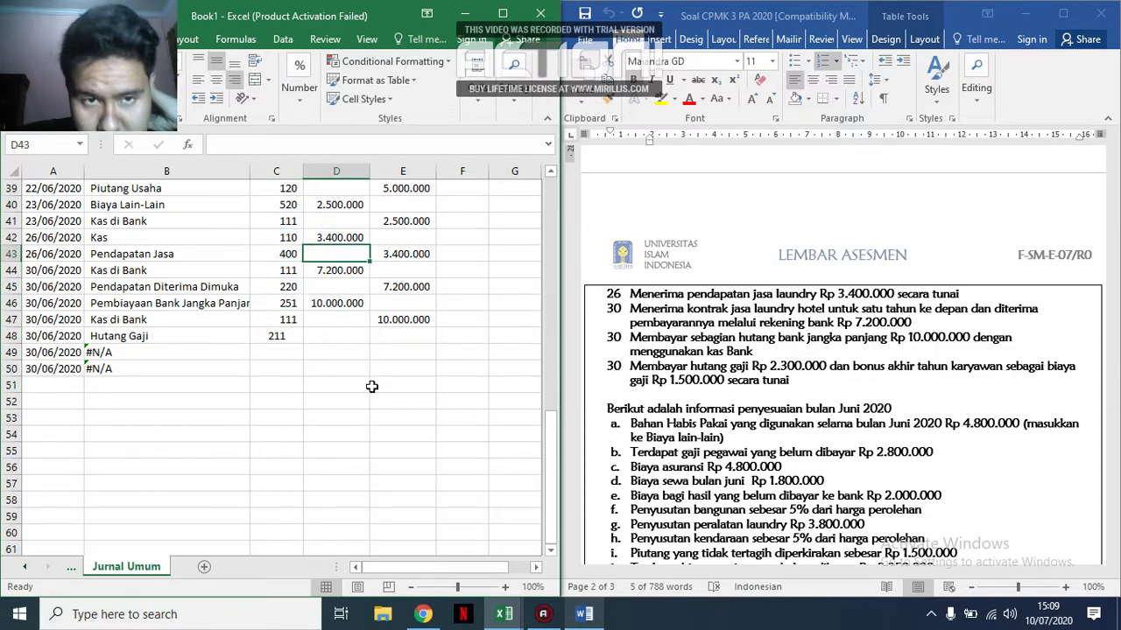
# Try to centre the first account code, in C8, with the vertical and horizontal alignment options.
pyautogui.scroll(12, 372, 387)
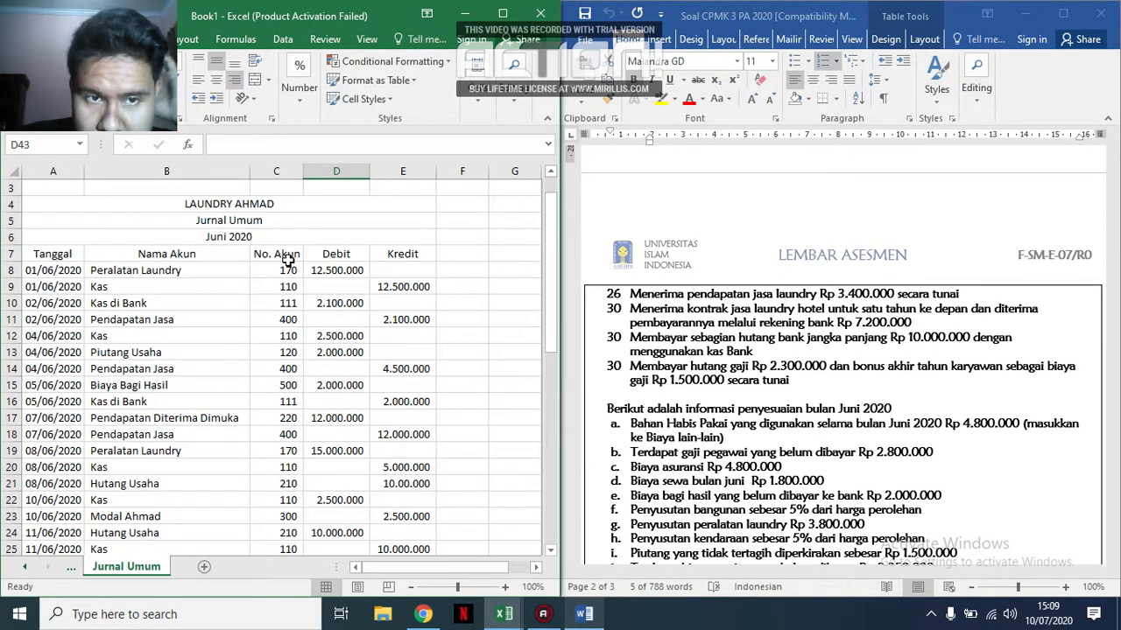
pyautogui.click(288, 256)
pyautogui.click(288, 267)
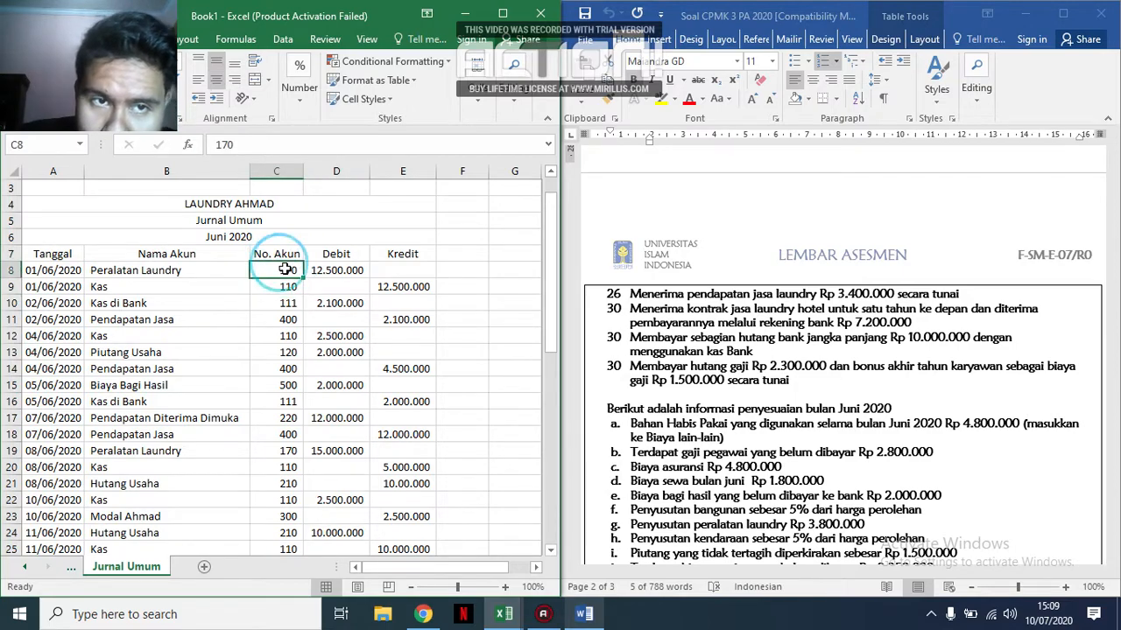
pyautogui.click(216, 67)
pyautogui.click(216, 65)
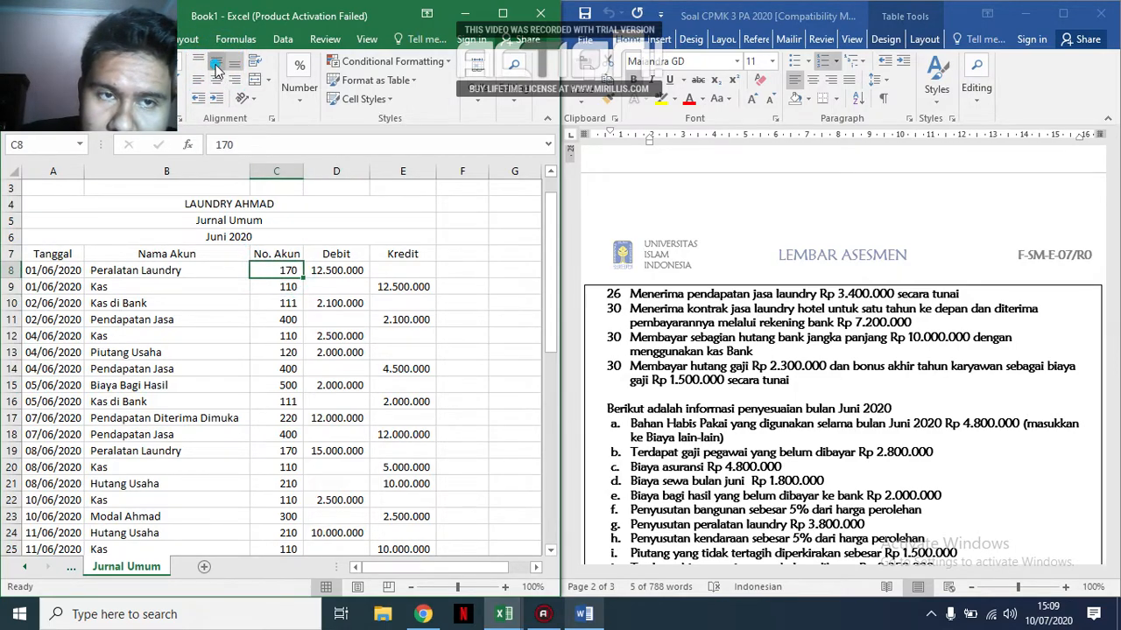
pyautogui.click(217, 79)
pyautogui.click(277, 270)
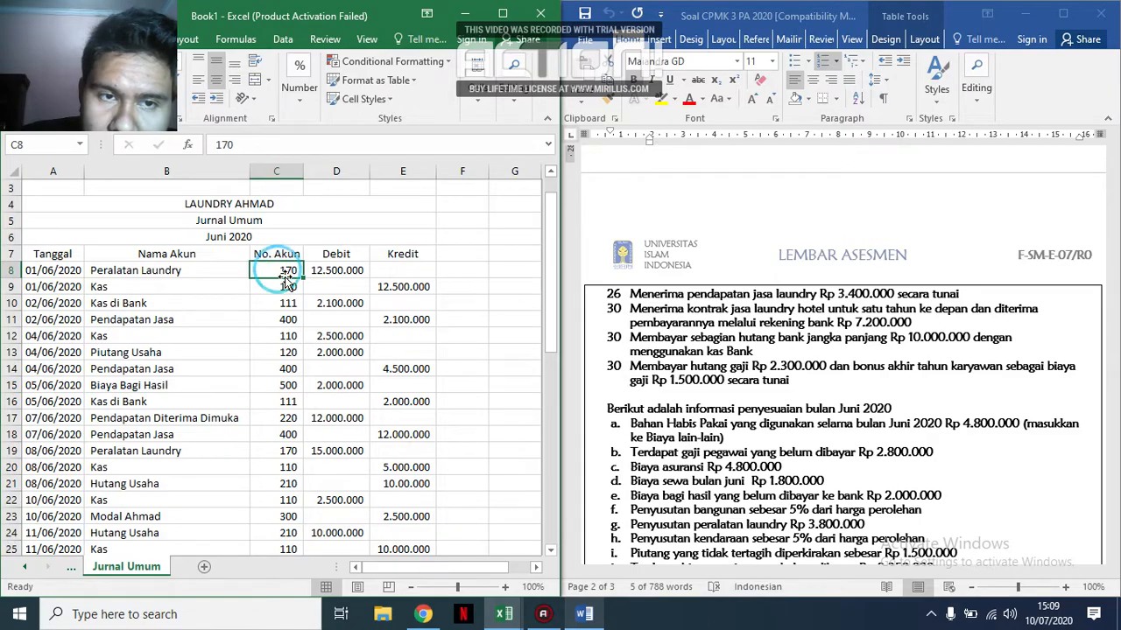
# Change the number format of the account codes in C8:C50 to General, and go to C49.
pyautogui.moveTo(288, 274); pyautogui.dragTo(272, 532)
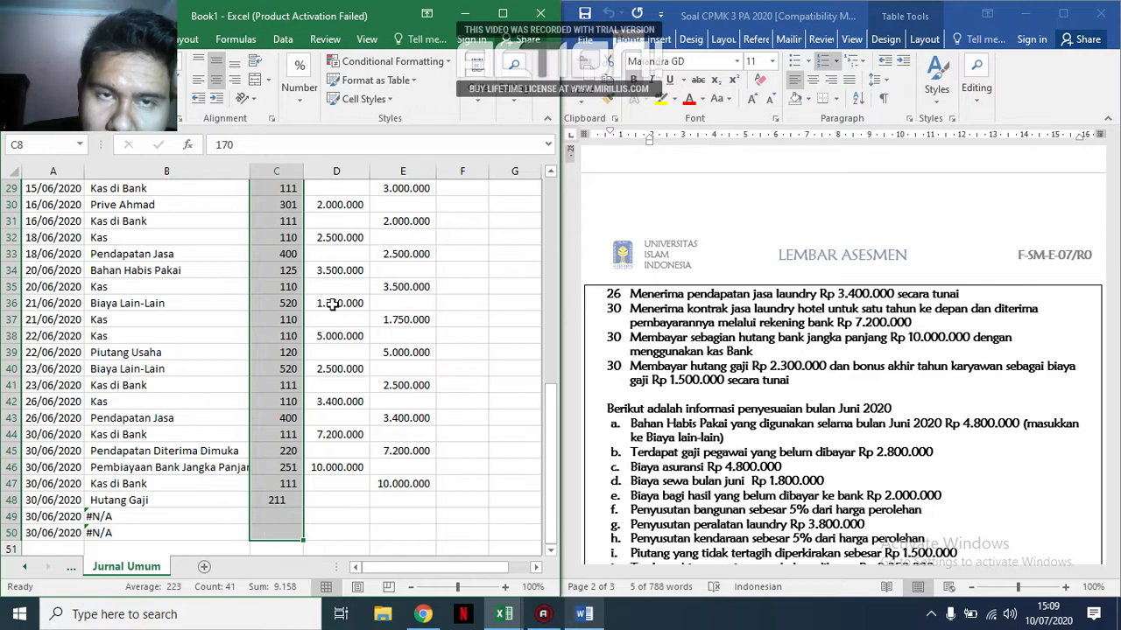
pyautogui.click(306, 104)
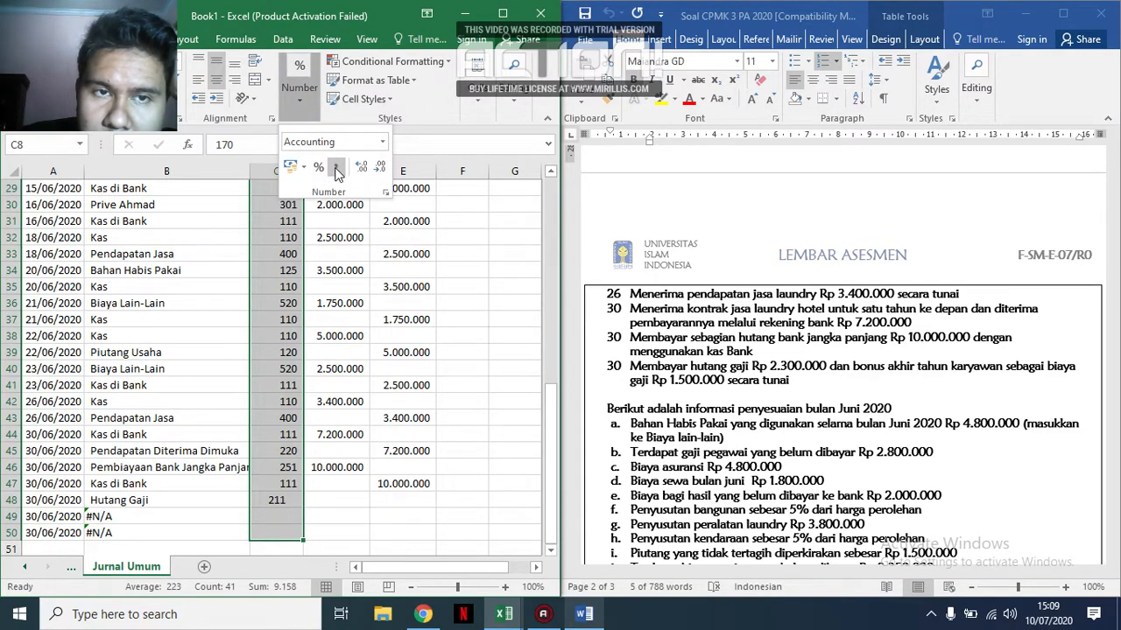
pyautogui.click(350, 144)
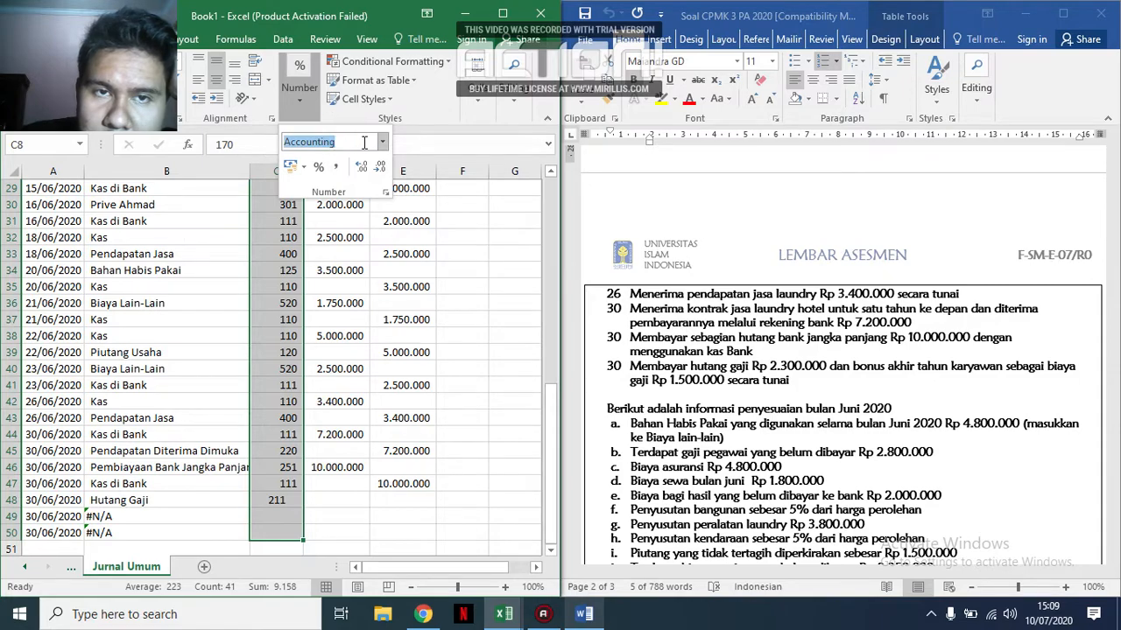
pyautogui.click(382, 142)
pyautogui.click(355, 169)
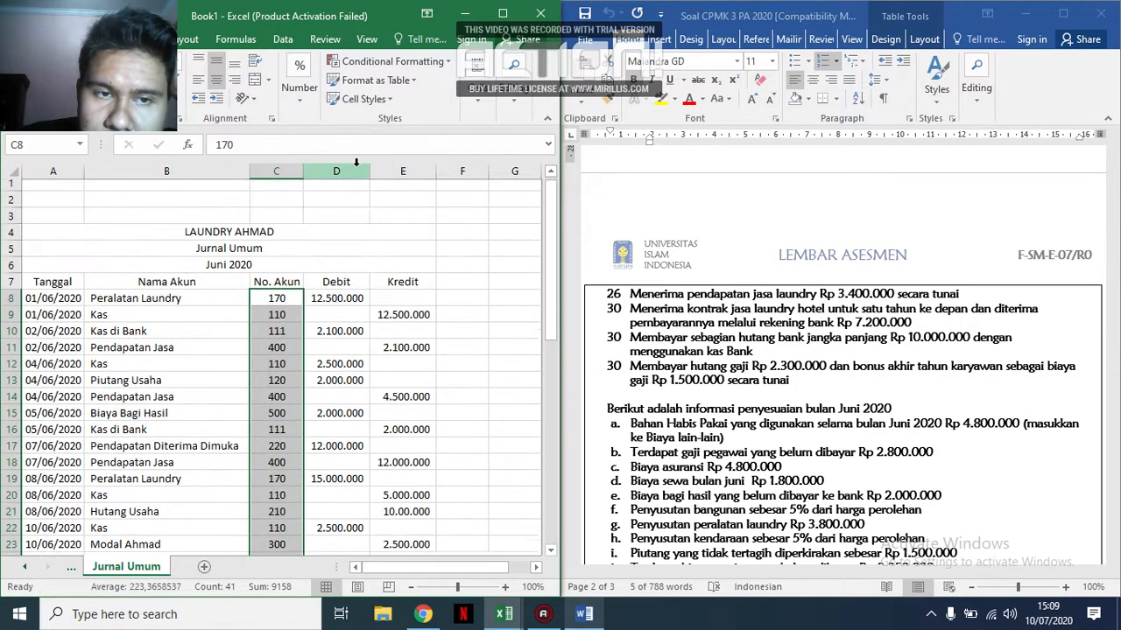
pyautogui.scroll(-11, 383, 332)
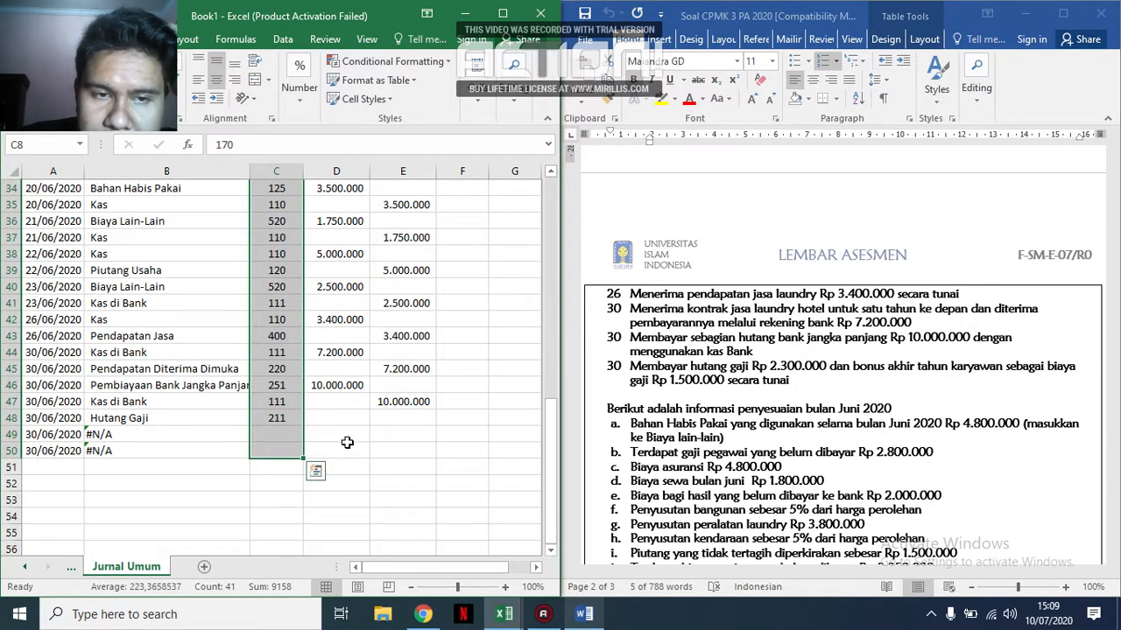
pyautogui.click(346, 446)
pyautogui.click(283, 434)
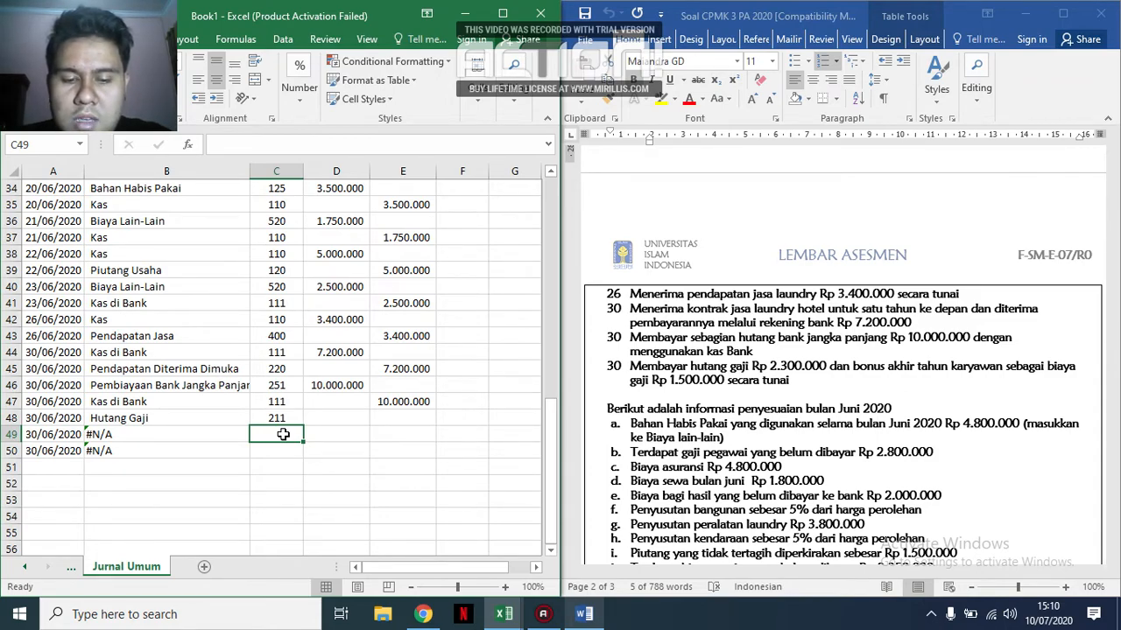
# Enter account code 501 in C49 for the employee bonus expense and 110 in C50 for the cash payment.
pyautogui.write('5')
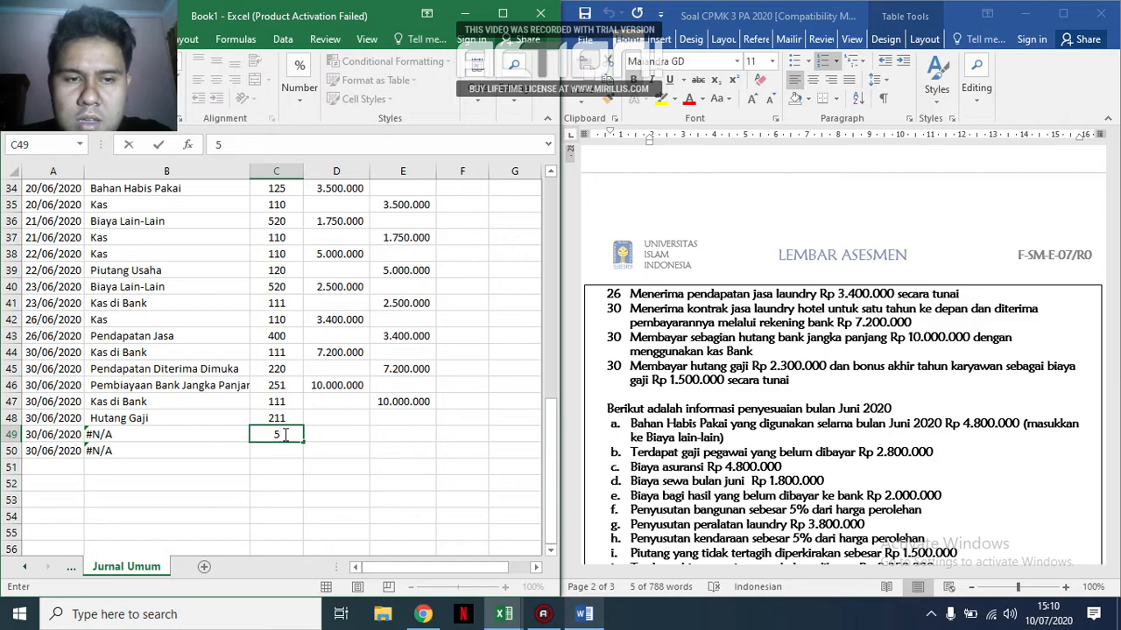
pyautogui.write('01')
pyautogui.press('Return')
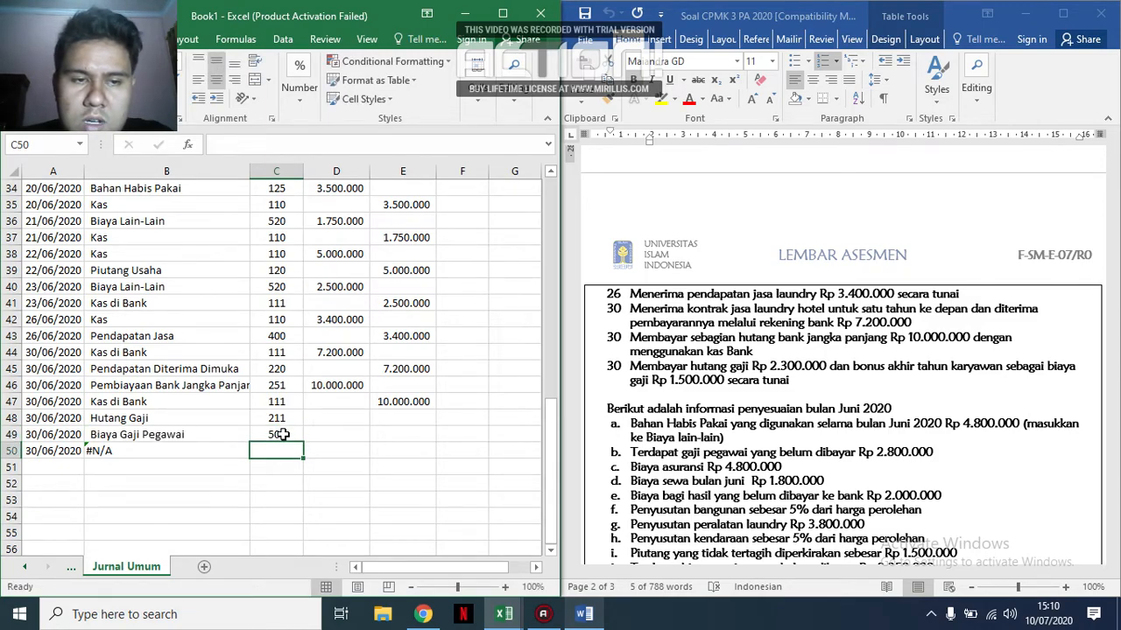
pyautogui.write('110')
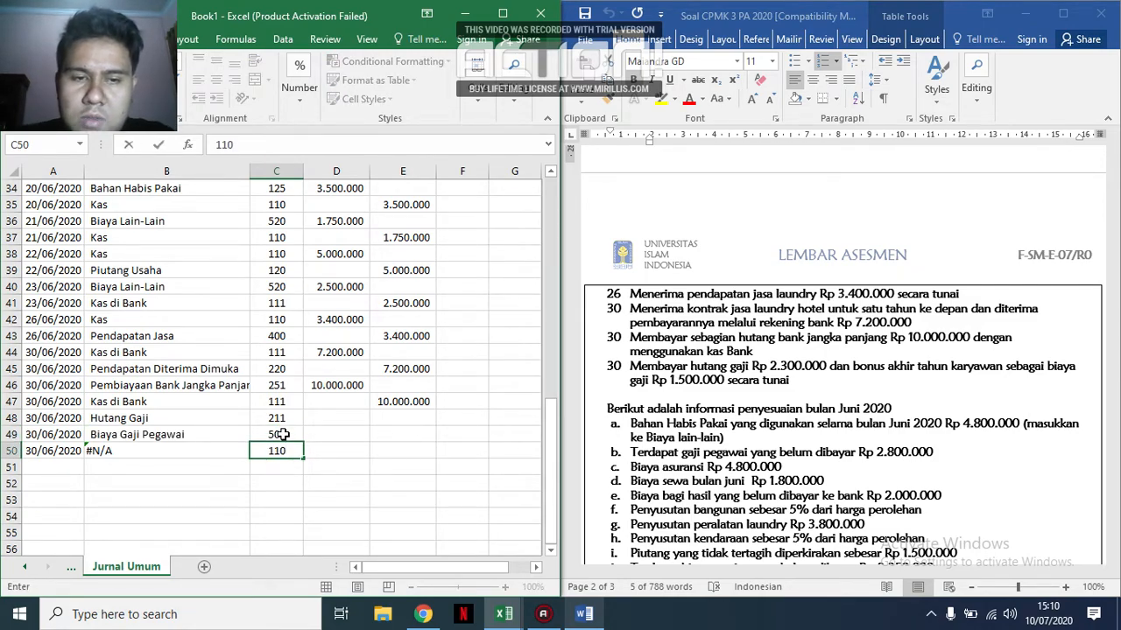
pyautogui.press('Right')
pyautogui.press('Right')
# Enter the debit amounts 2.300.000 in D48 for Hutang Gaji and 1.500.000 in D49 for Biaya Gaji Pegawai.
pyautogui.press('Up')
pyautogui.press('Left')
pyautogui.press('Up')
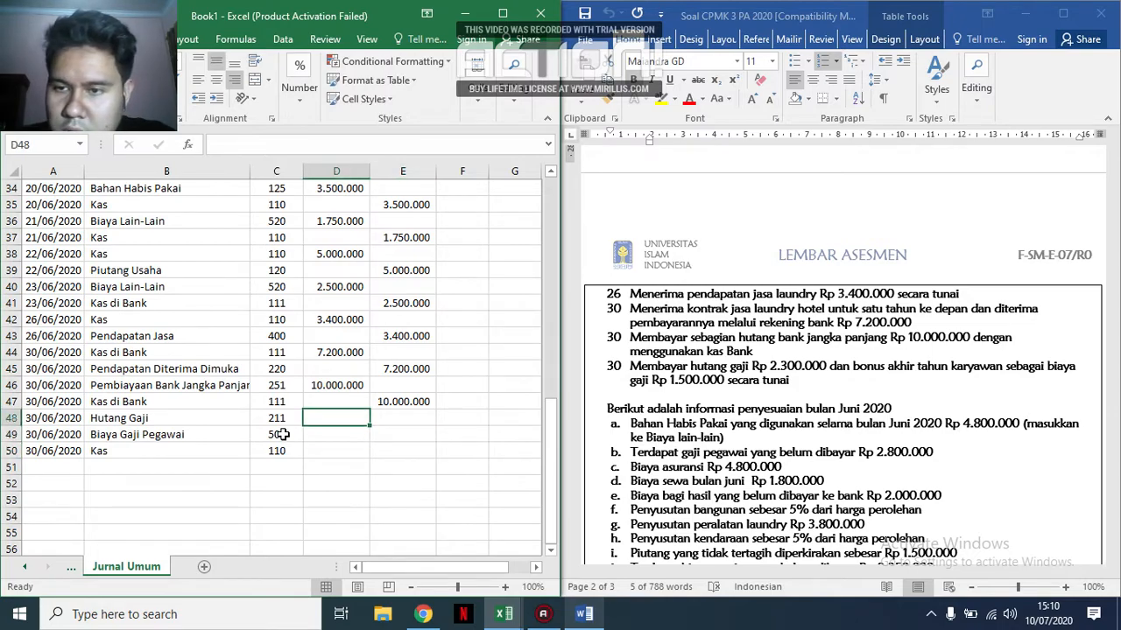
pyautogui.write('2')
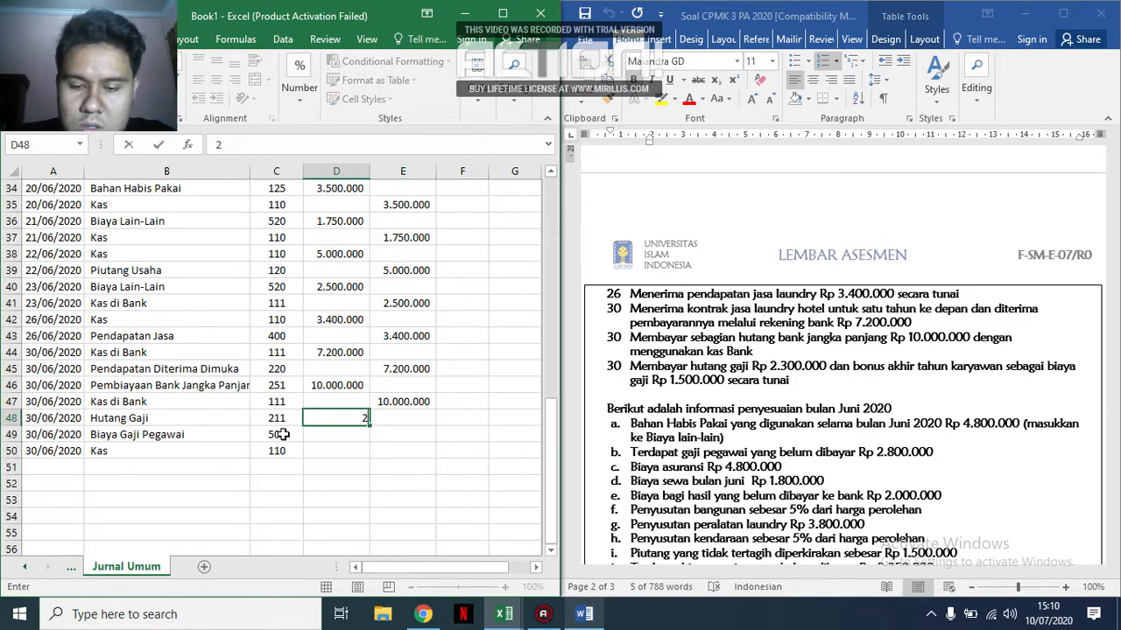
pyautogui.write('.300.000')
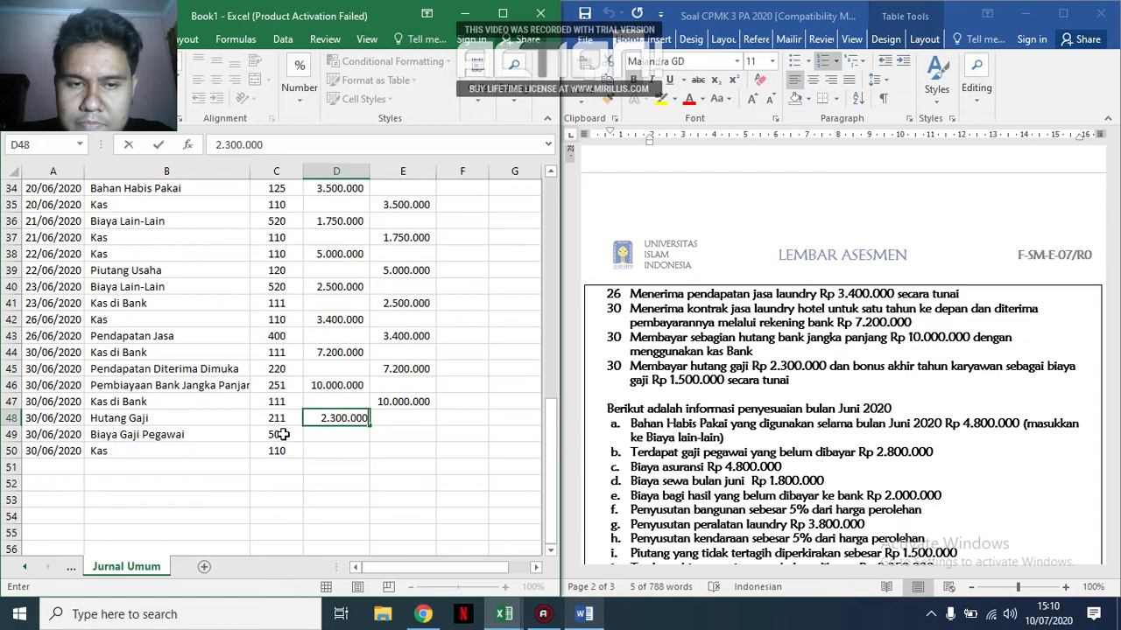
pyautogui.press('Down')
pyautogui.write('1.500.000')
pyautogui.press('Down')
# Enter the credit amount 3.800.000 in E50 for Kas.
pyautogui.press('Right')
pyautogui.write('3.8')
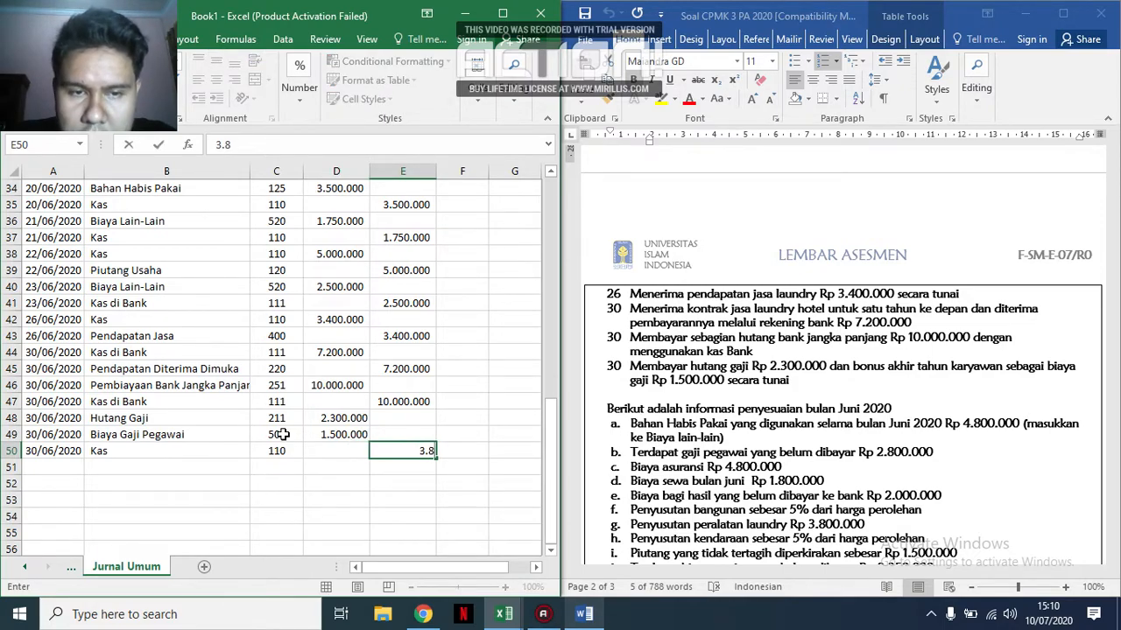
pyautogui.write('00.000')
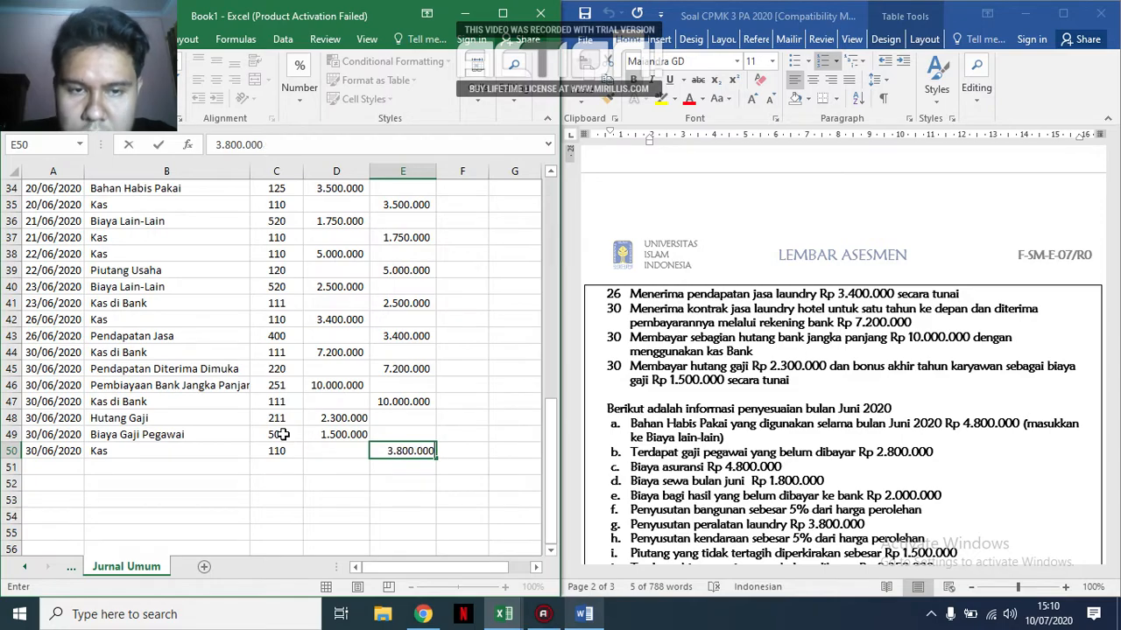
pyautogui.press('Return')
# Maximize the spreadsheet window and look over the completed journal from the title to the last entry.
pyautogui.scroll(1, 282, 435)
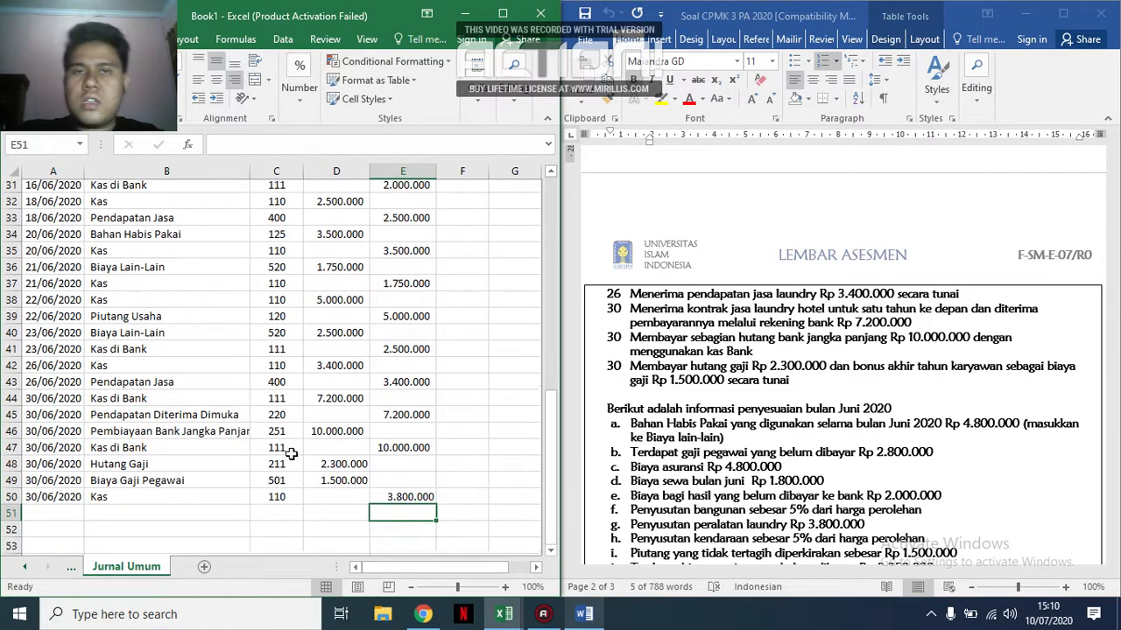
pyautogui.click(503, 14)
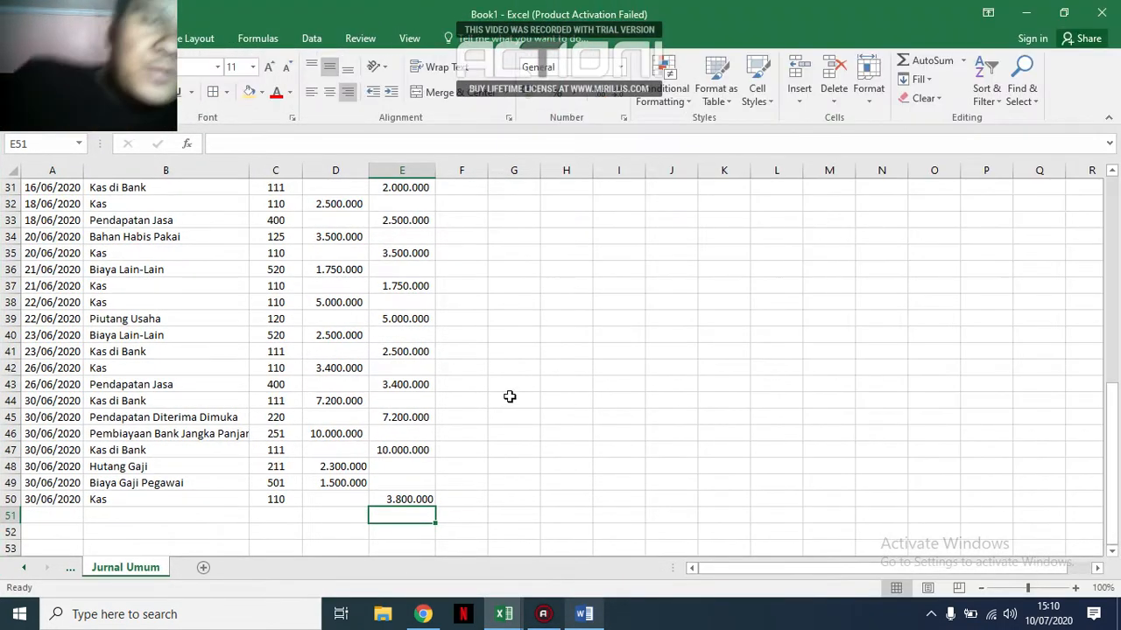
pyautogui.scroll(10, 510, 399)
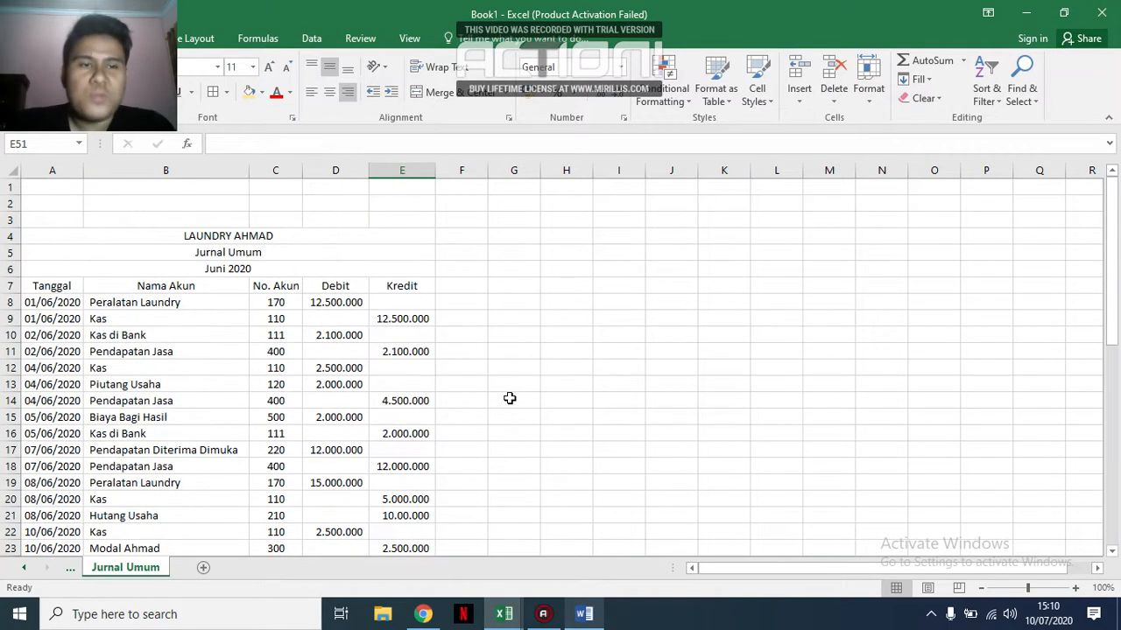
pyautogui.scroll(-14, 509, 399)
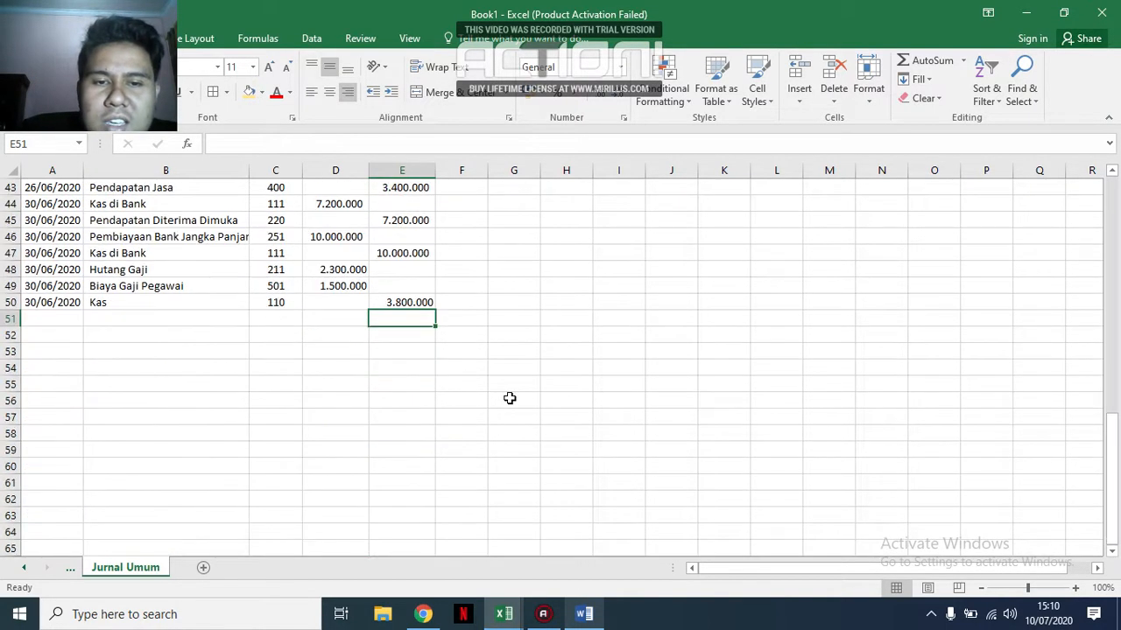
pyautogui.click(509, 395)
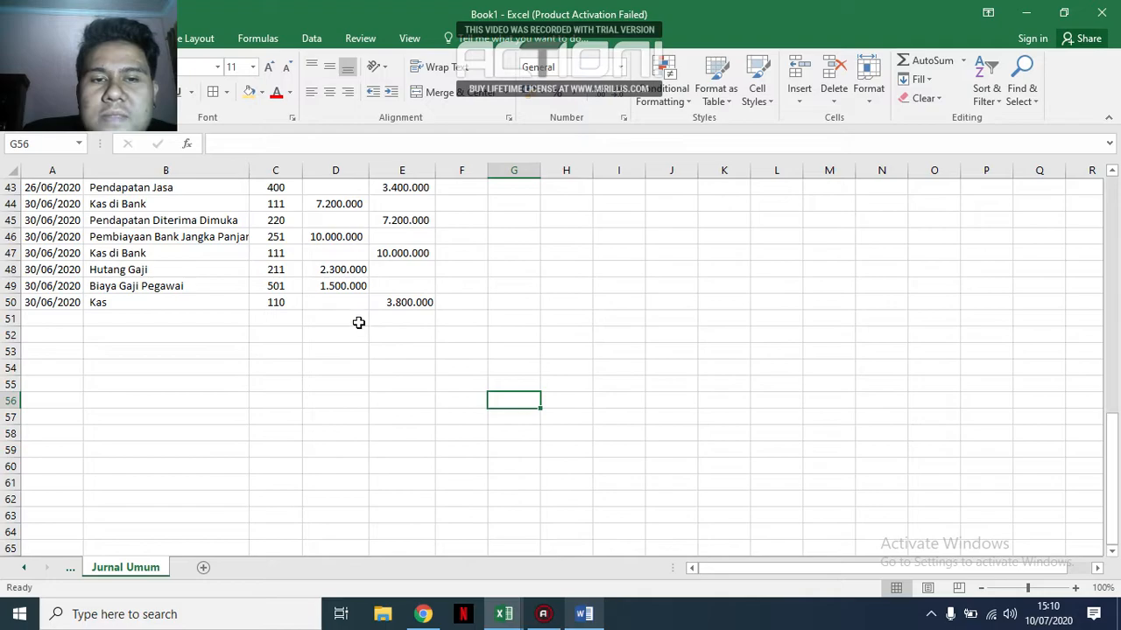
pyautogui.scroll(14, 359, 323)
pyautogui.scroll(-13, 359, 323)
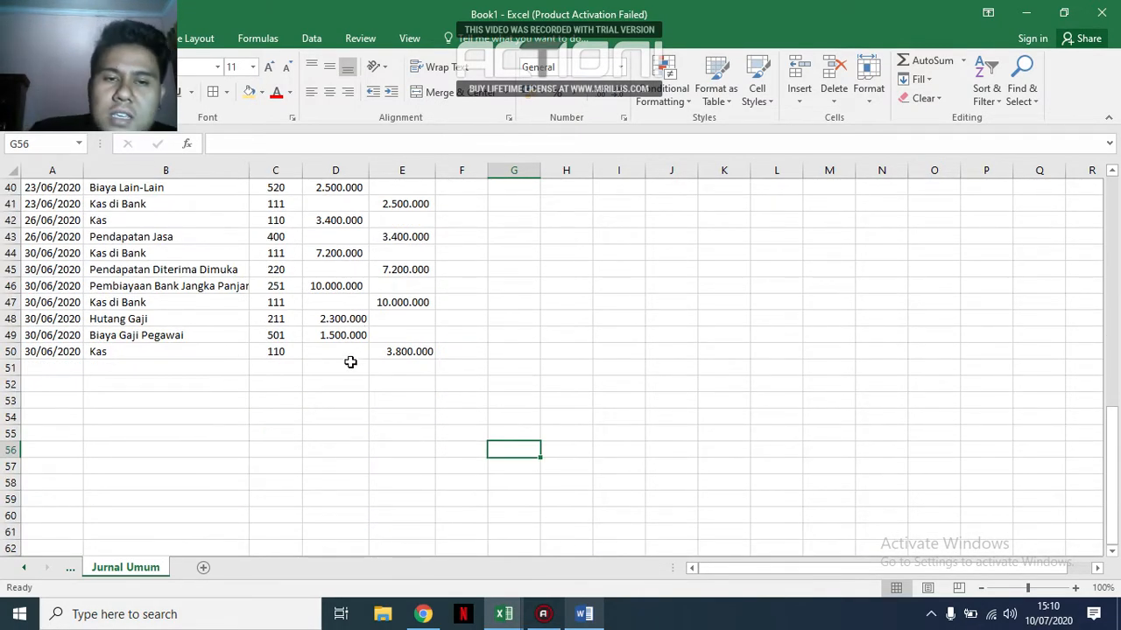
# Total the debit column in D51 with a SUM of D8:D50.
pyautogui.click(347, 366)
pyautogui.write('=sum(')
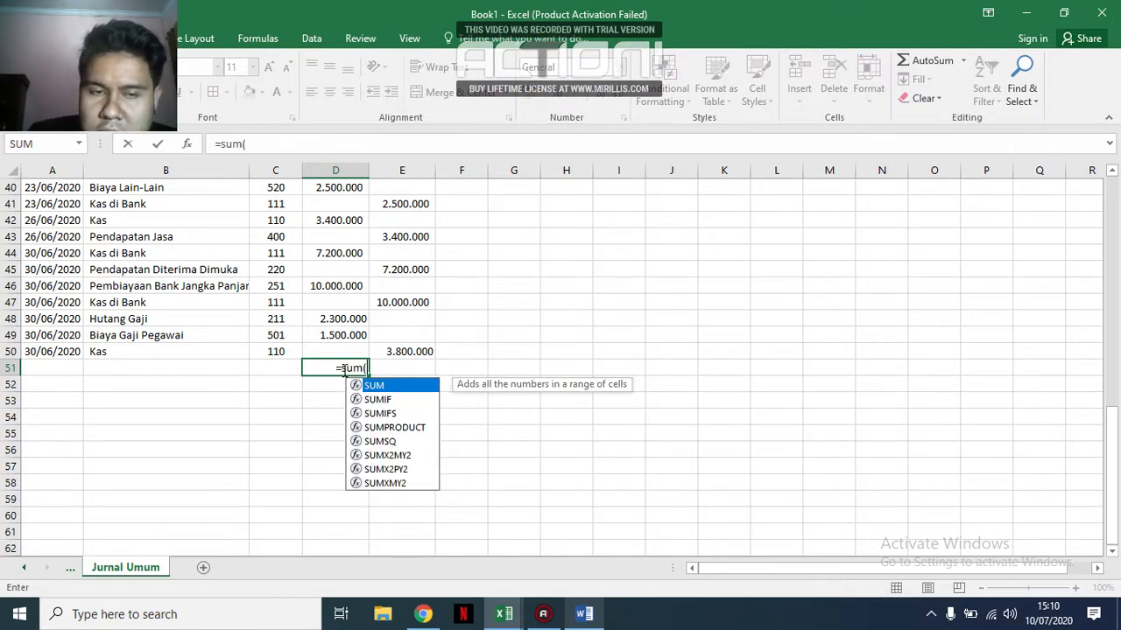
pyautogui.scroll(12, 338, 241)
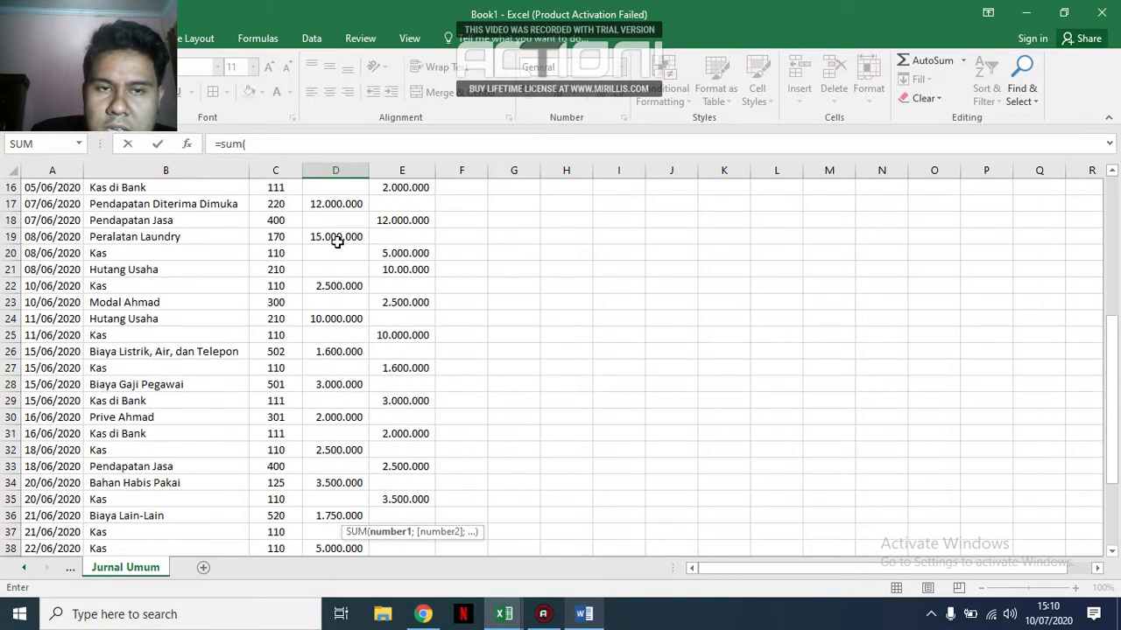
pyautogui.moveTo(337, 251); pyautogui.dragTo(325, 532)
pyautogui.press('Return')
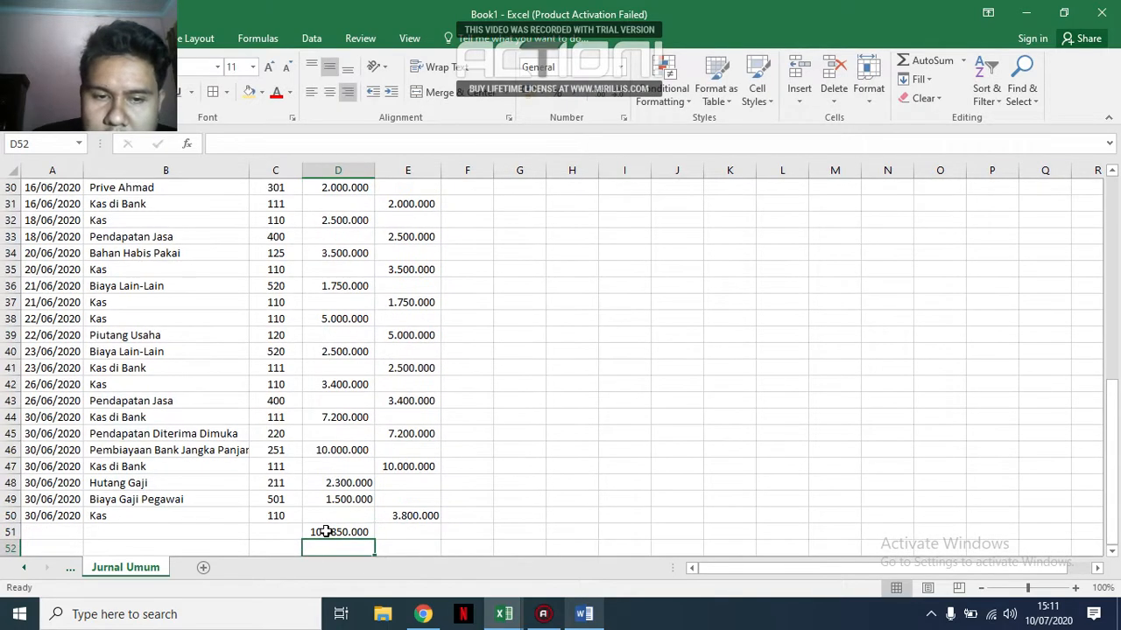
# Fill the total formula from D51 across to E51 for the credits, and auto-fit the width of column B.
pyautogui.click(325, 531)
pyautogui.moveTo(375, 537); pyautogui.dragTo(428, 532)
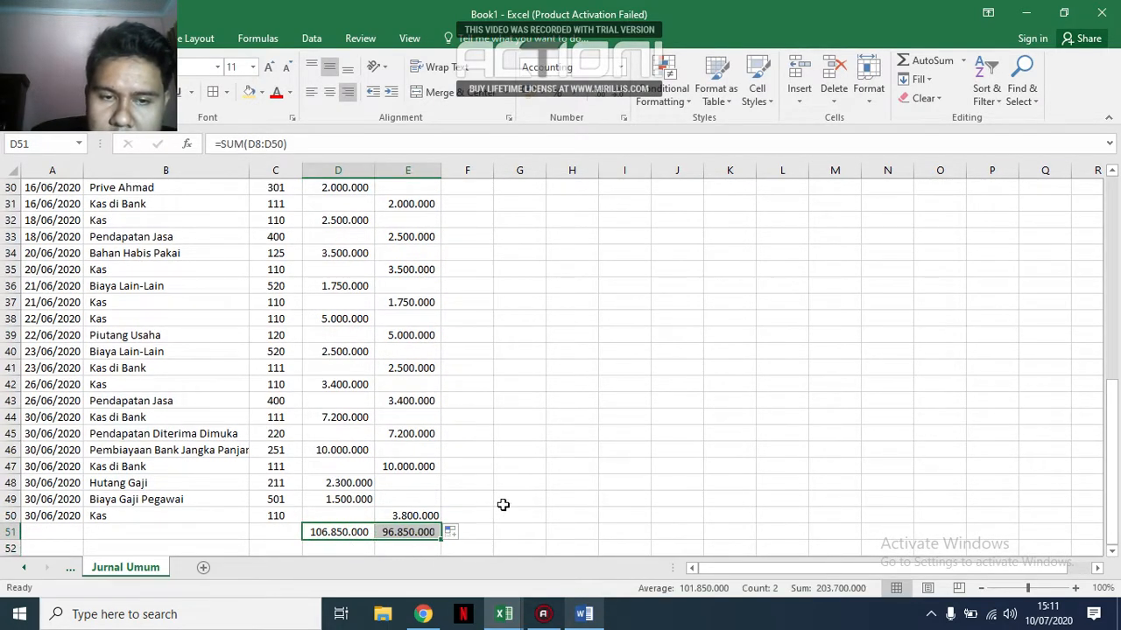
pyautogui.click(521, 464)
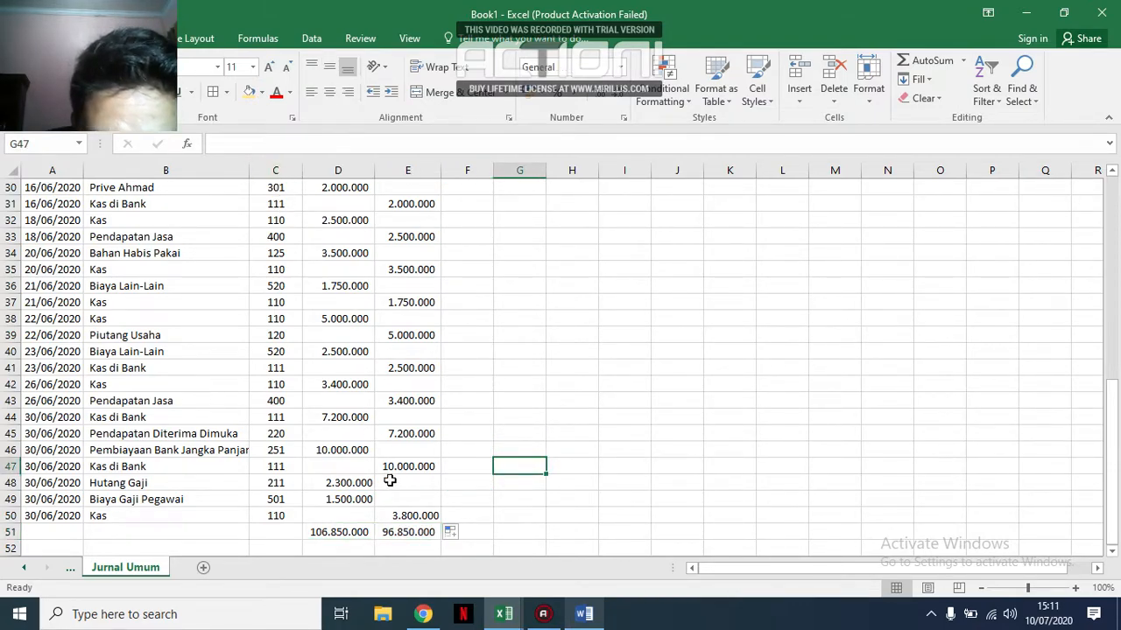
pyautogui.doubleClick(247, 169)
# Examine the debit and credit amounts of all journal entries for the cause of the difference between the two totals.
pyautogui.scroll(2, 531, 519)
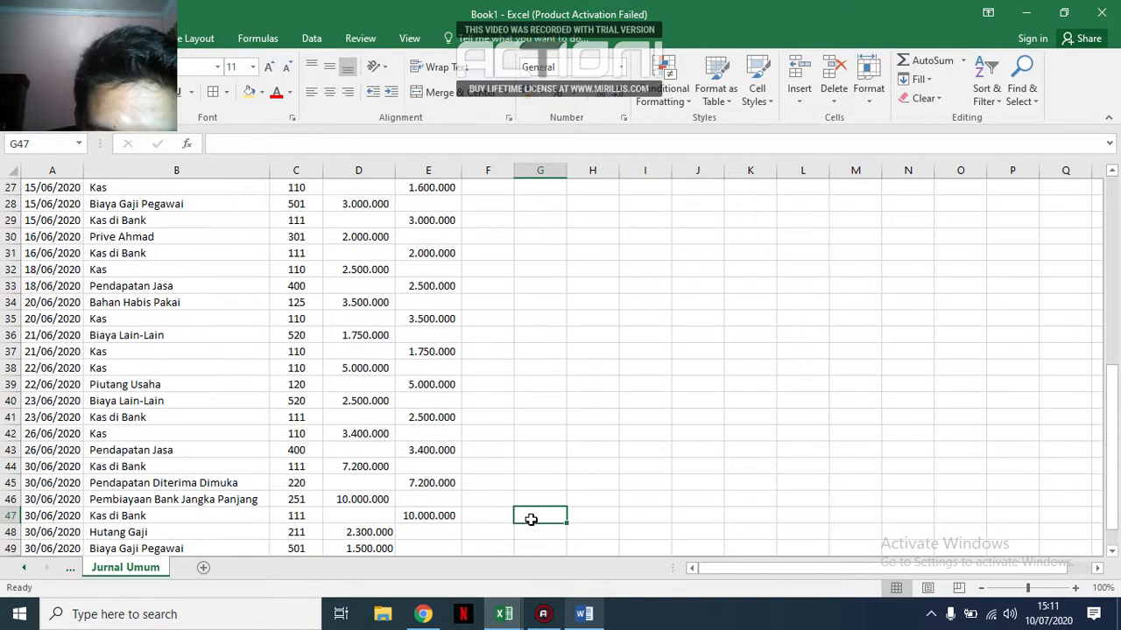
pyautogui.scroll(1, 531, 519)
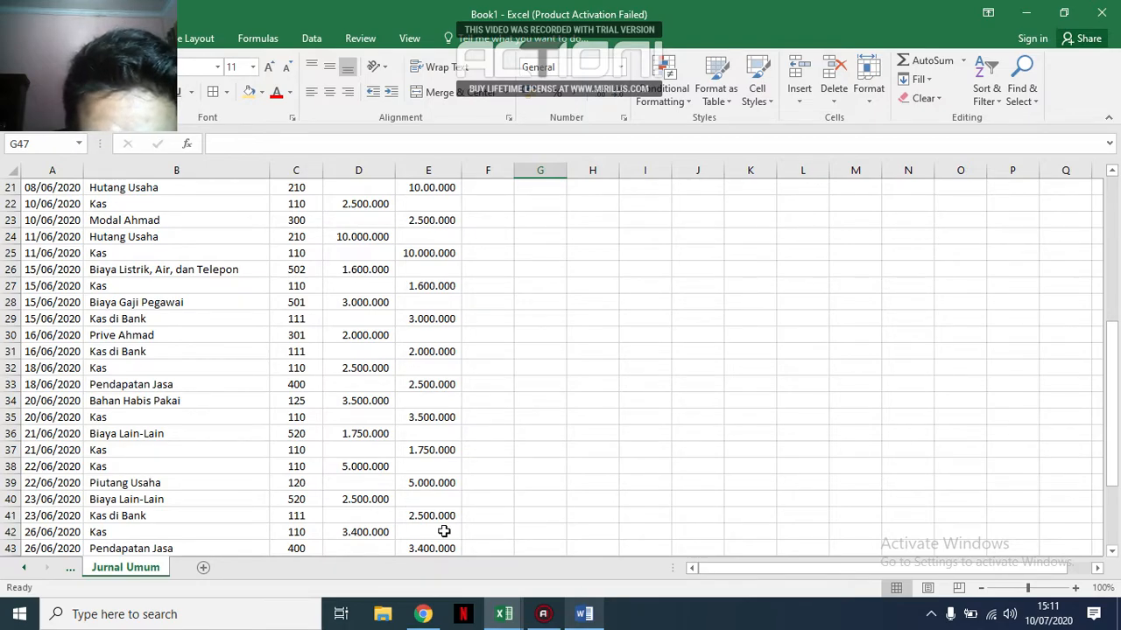
pyautogui.scroll(2, 442, 531)
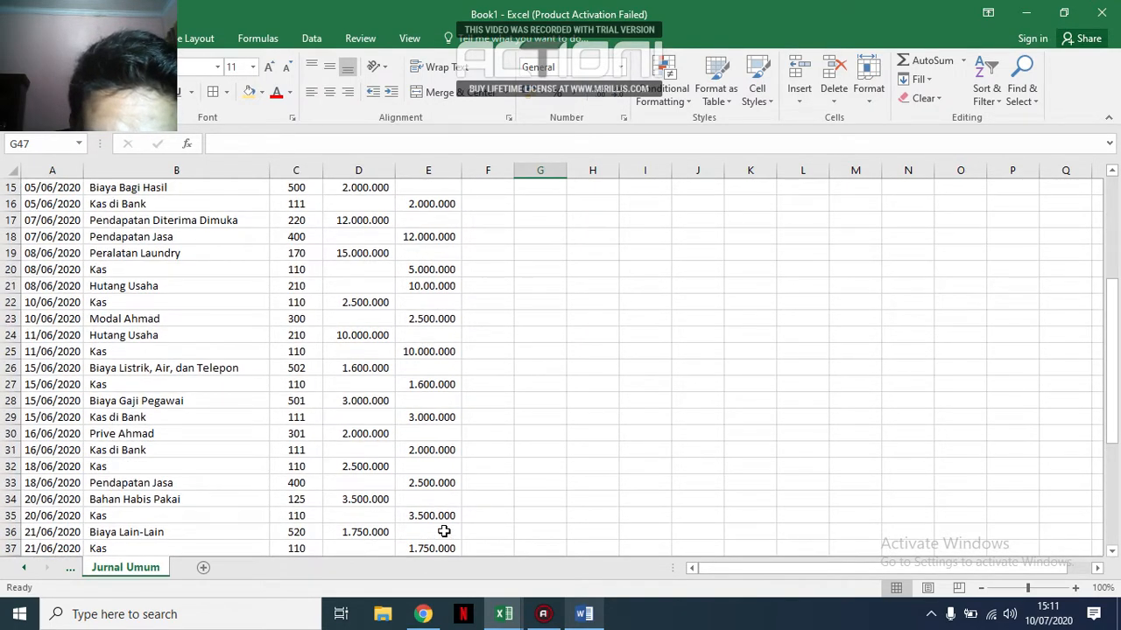
pyautogui.scroll(2, 444, 532)
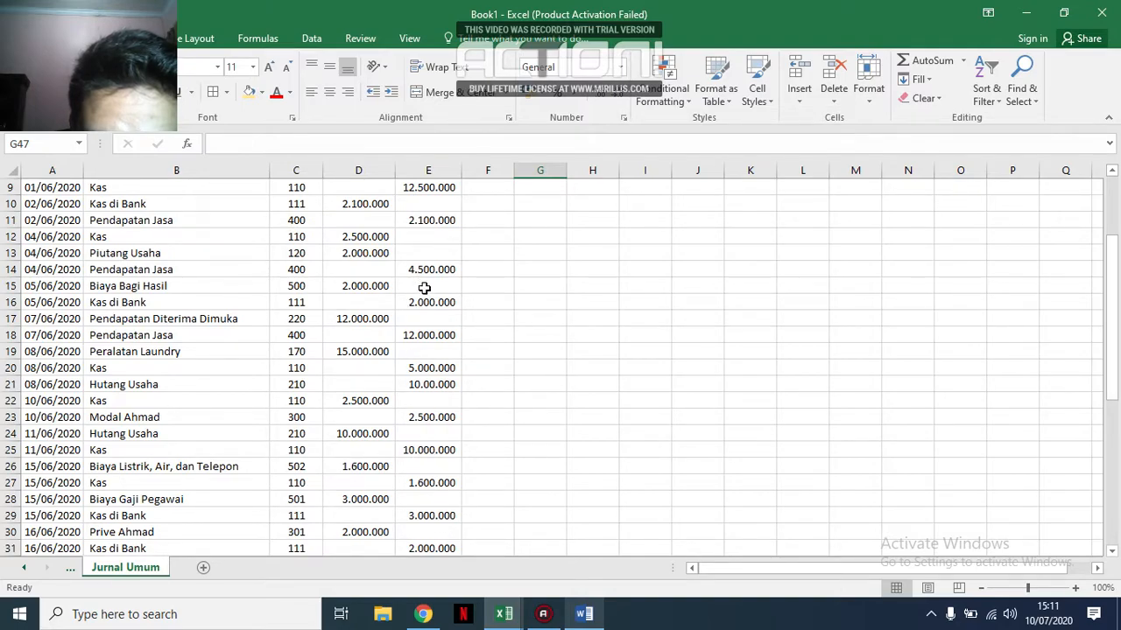
pyautogui.scroll(2, 428, 304)
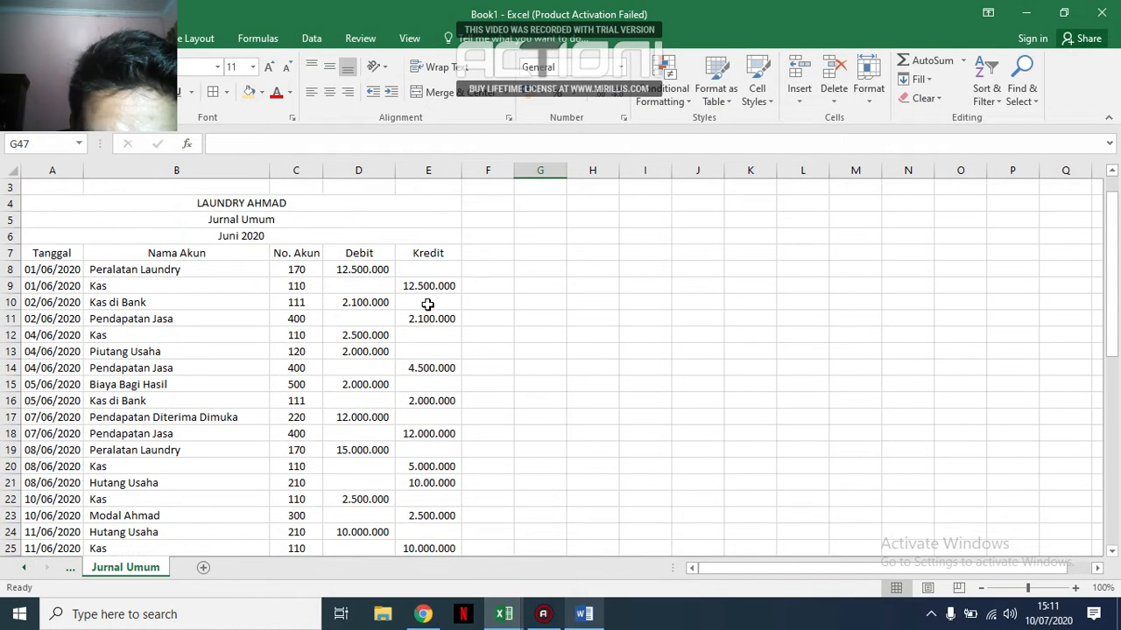
pyautogui.scroll(-1, 427, 304)
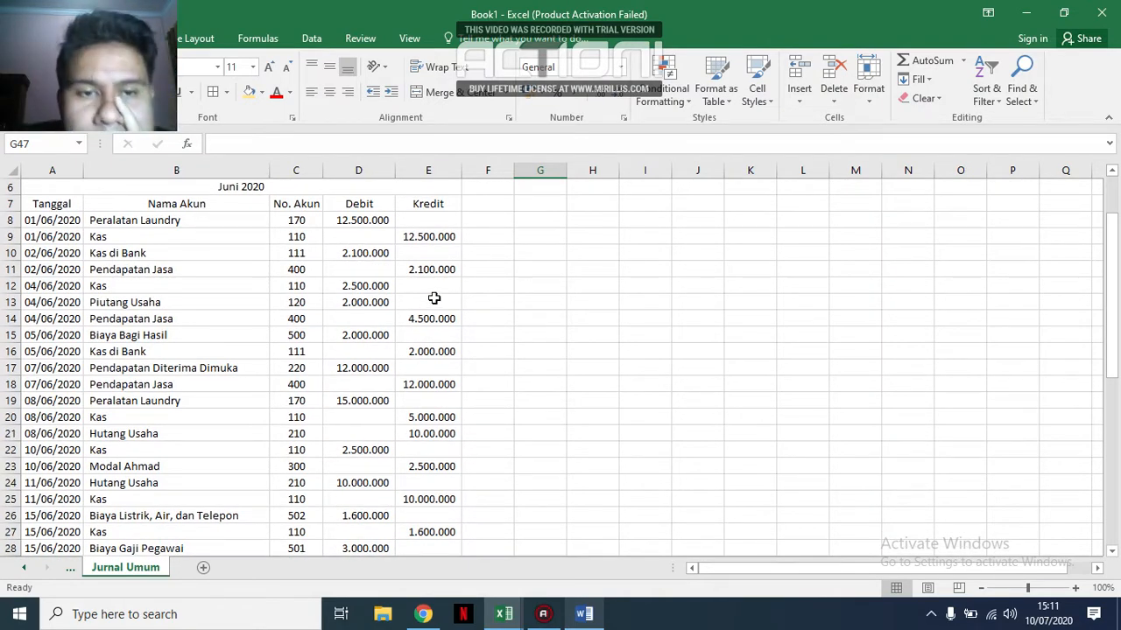
pyautogui.scroll(-2, 433, 299)
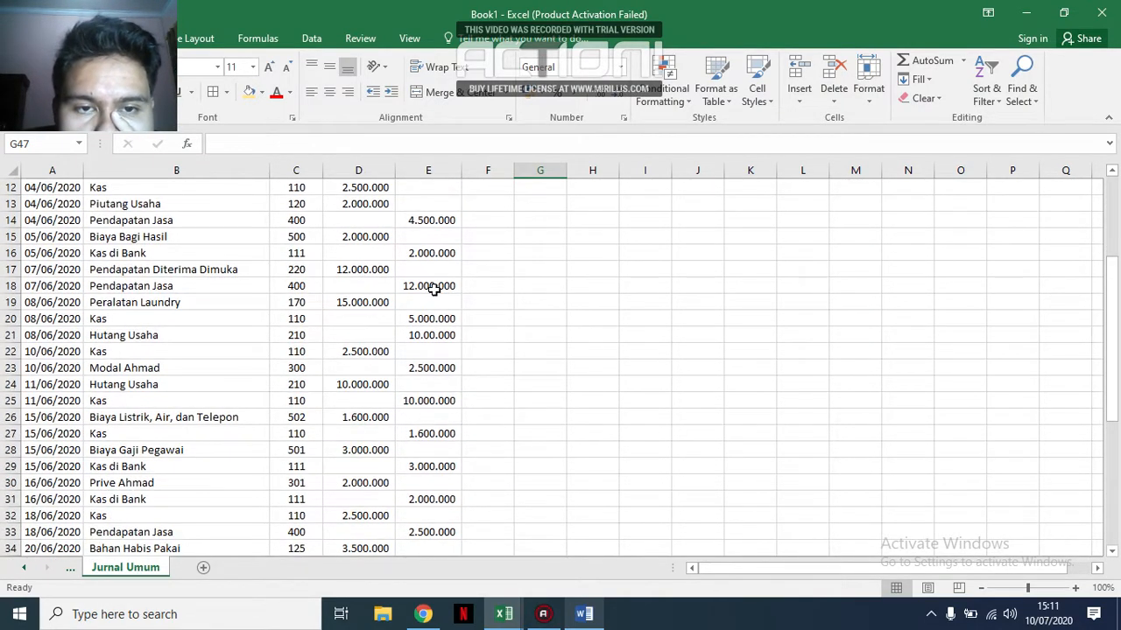
pyautogui.scroll(-1, 434, 290)
pyautogui.scroll(-2, 434, 290)
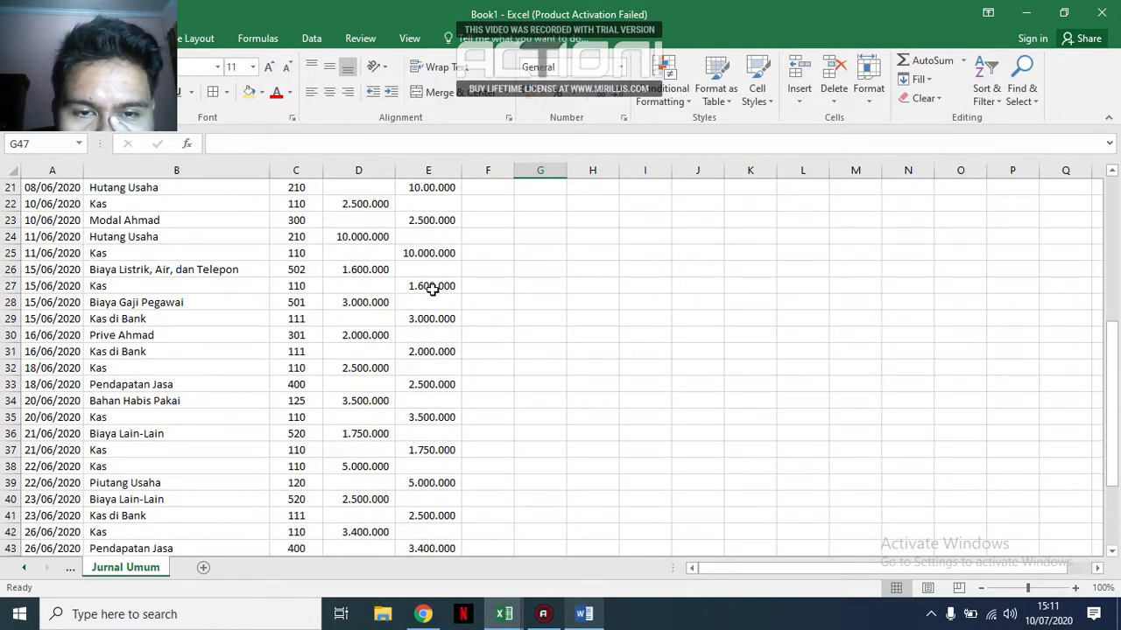
pyautogui.scroll(-1, 433, 290)
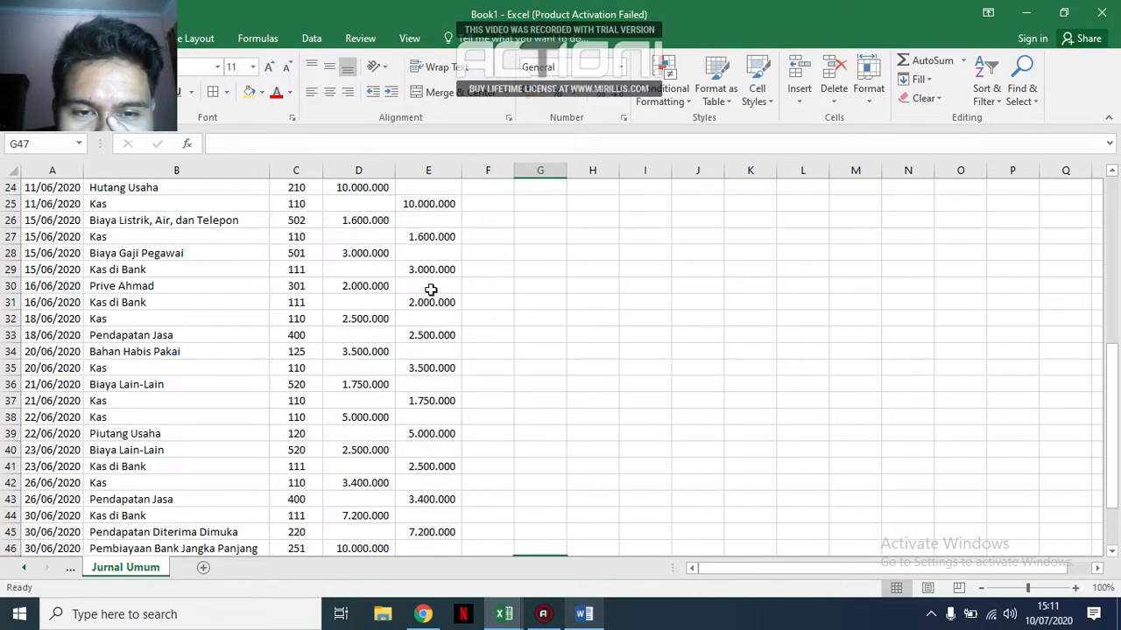
pyautogui.scroll(-2, 430, 290)
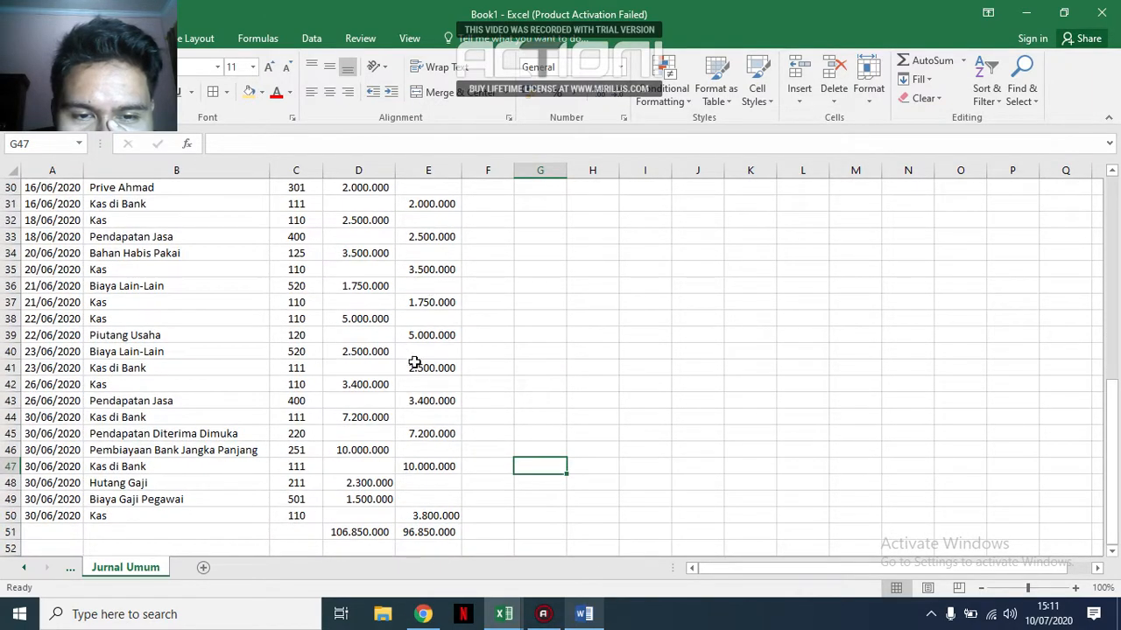
pyautogui.scroll(-1, 415, 362)
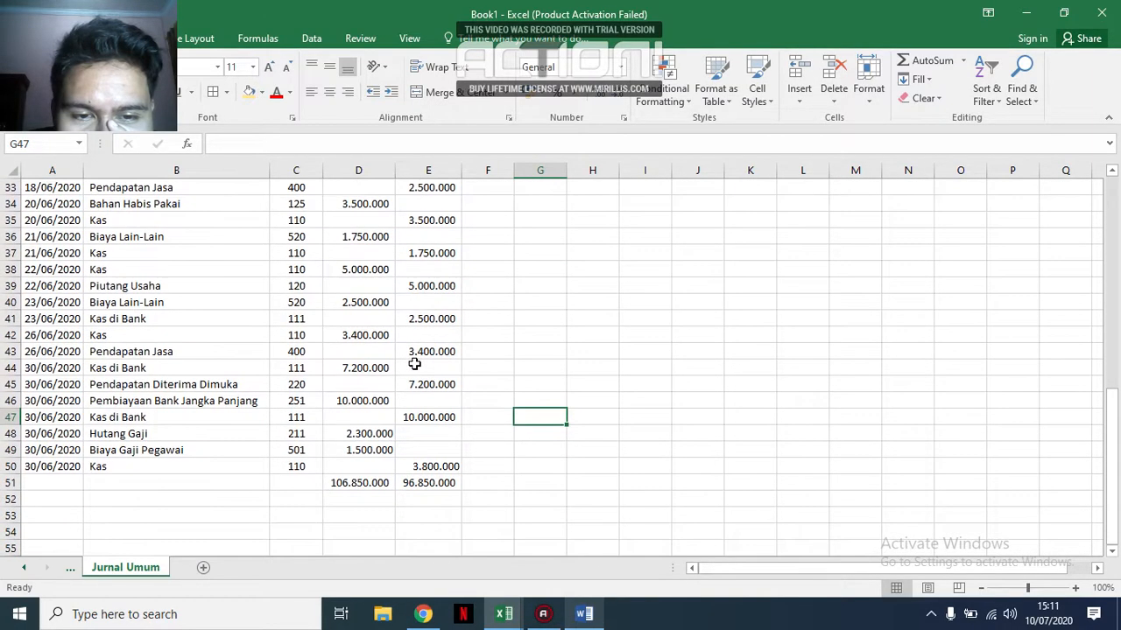
# Inspect the credit amounts in E47 and E50 and the total formula in E51, and recheck the credit column.
pyautogui.click(434, 415)
pyautogui.click(431, 465)
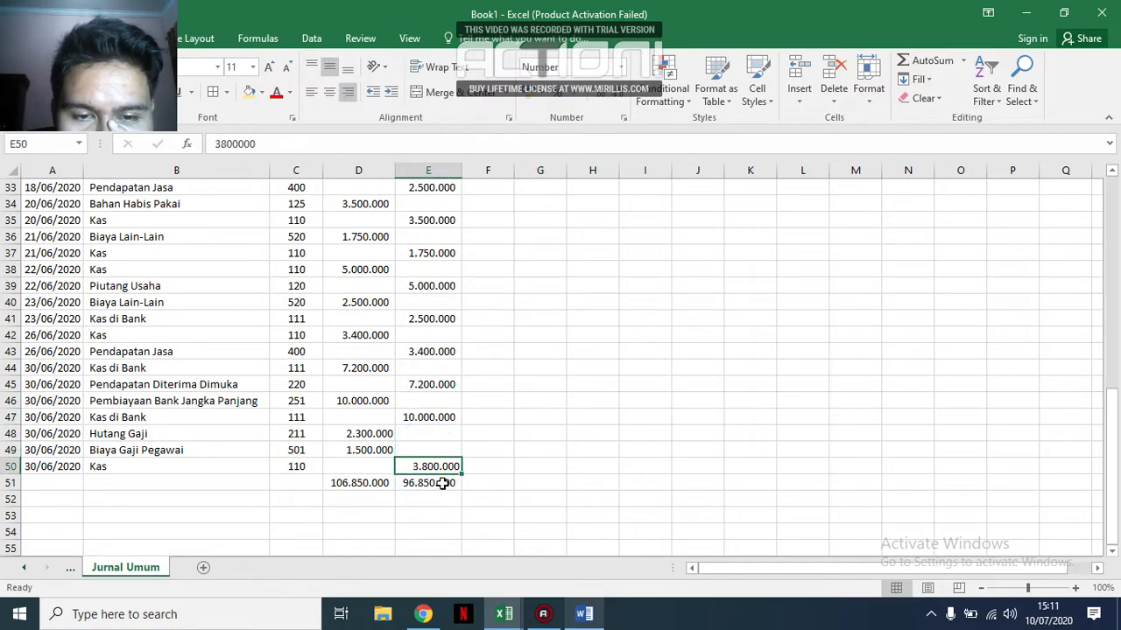
pyautogui.click(455, 484)
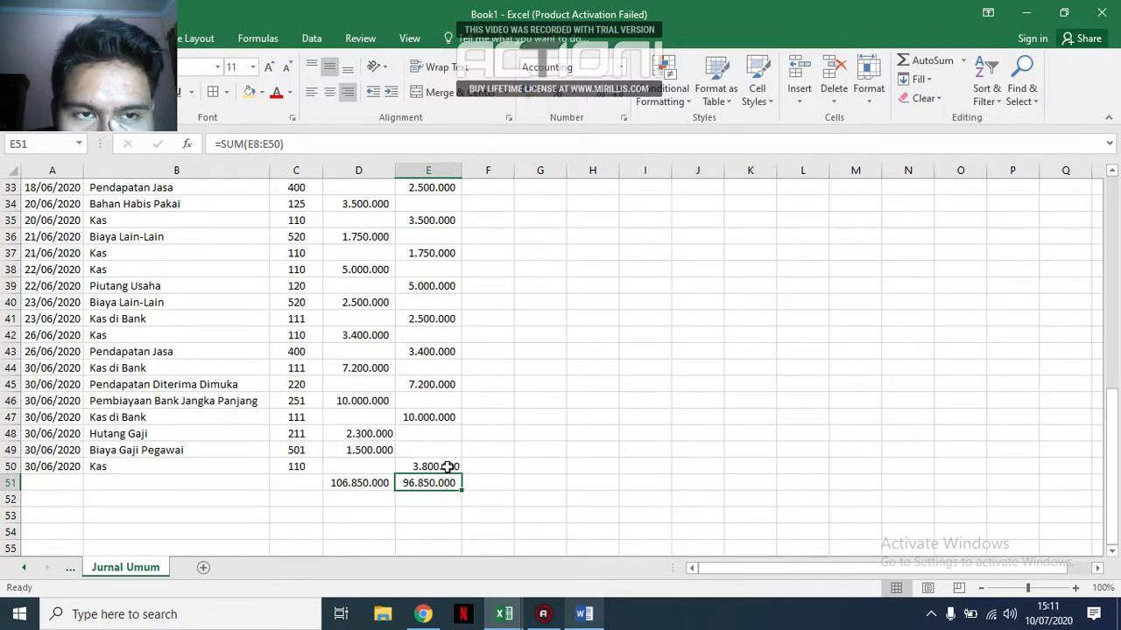
pyautogui.scroll(11, 472, 345)
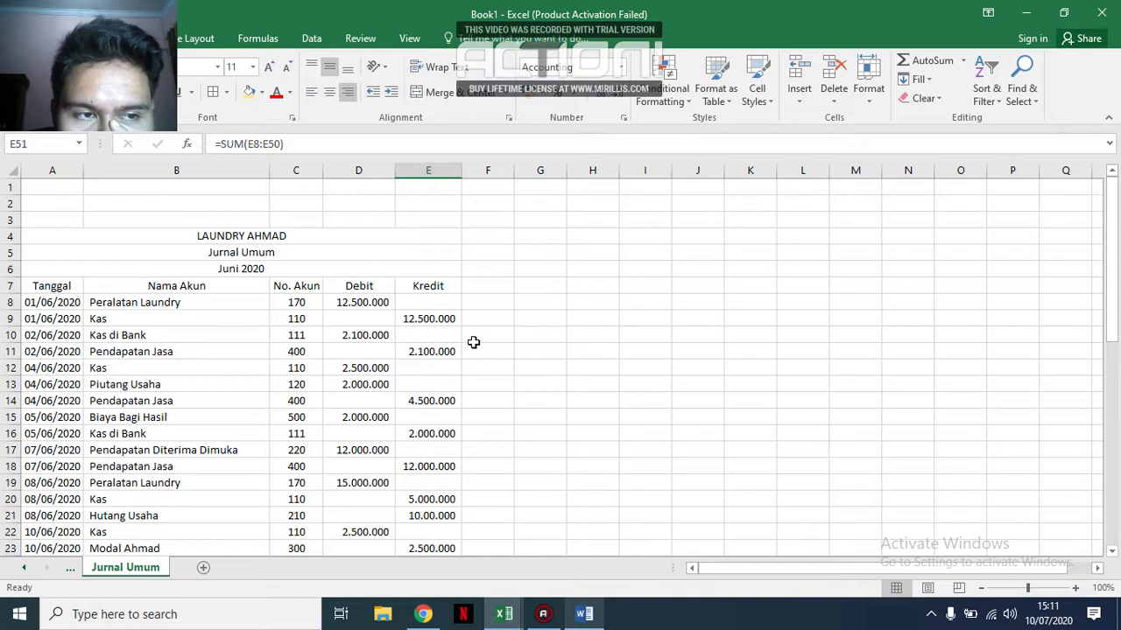
pyautogui.scroll(-11, 447, 304)
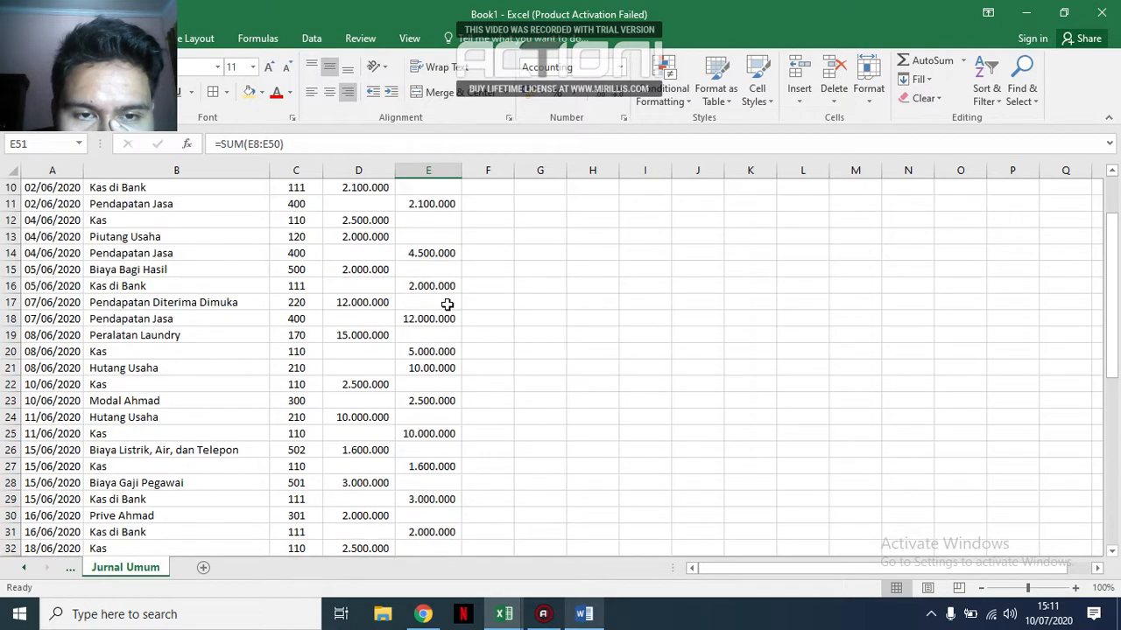
pyautogui.click(443, 447)
pyautogui.click(442, 470)
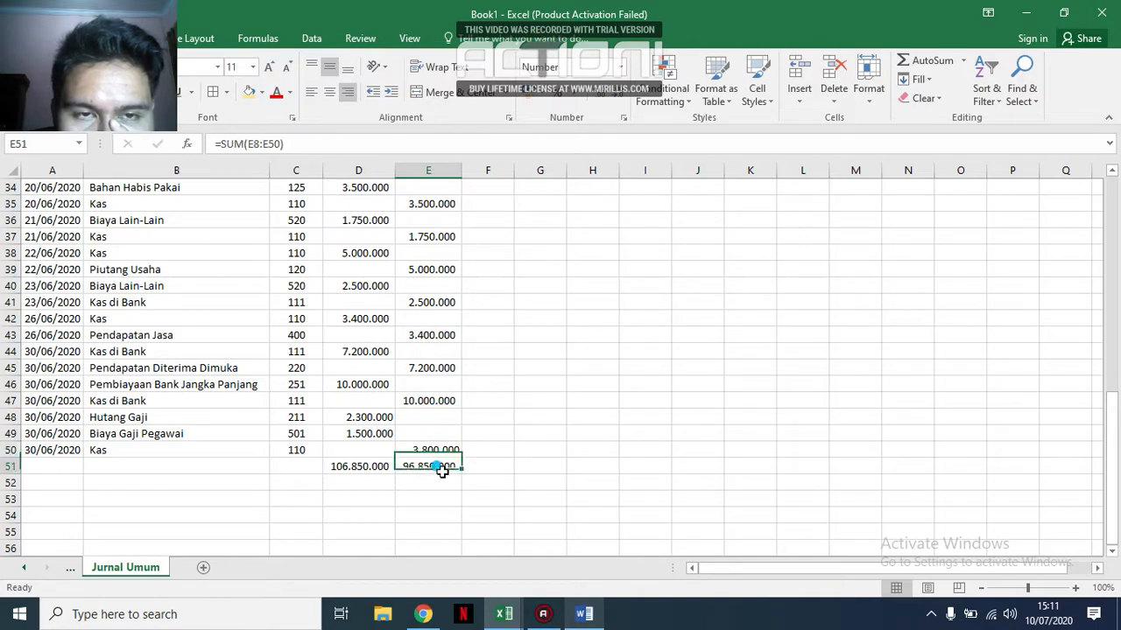
# Compare the total formulas in D51 and E51 and inspect the credit entries in E21 and E23.
pyautogui.click(377, 465)
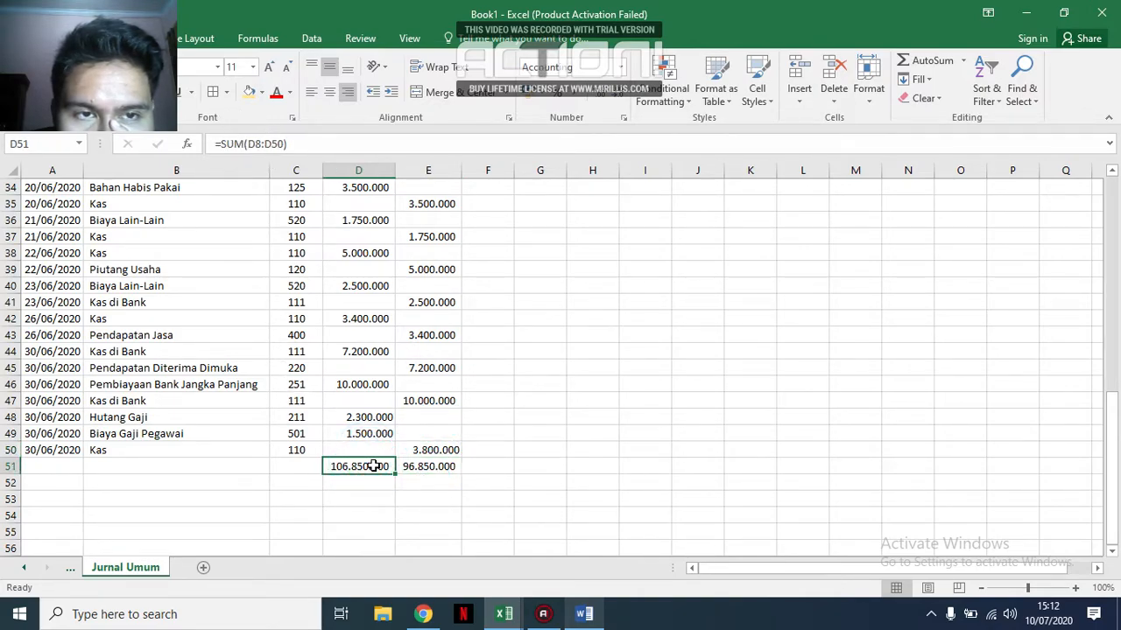
pyautogui.click(430, 467)
pyautogui.click(378, 465)
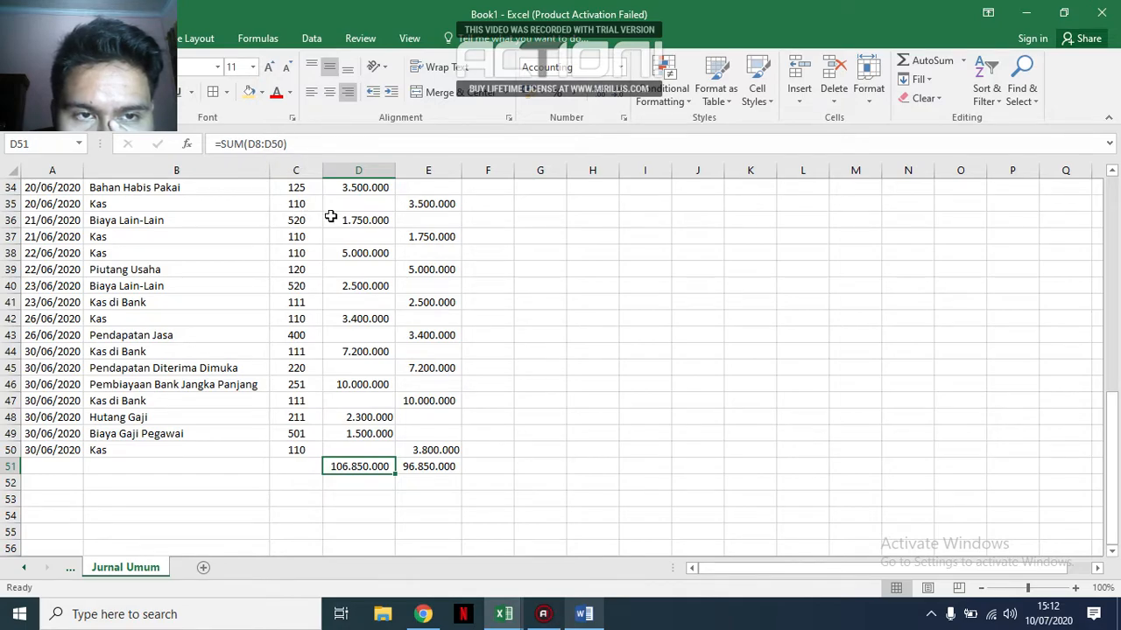
pyautogui.click(586, 403)
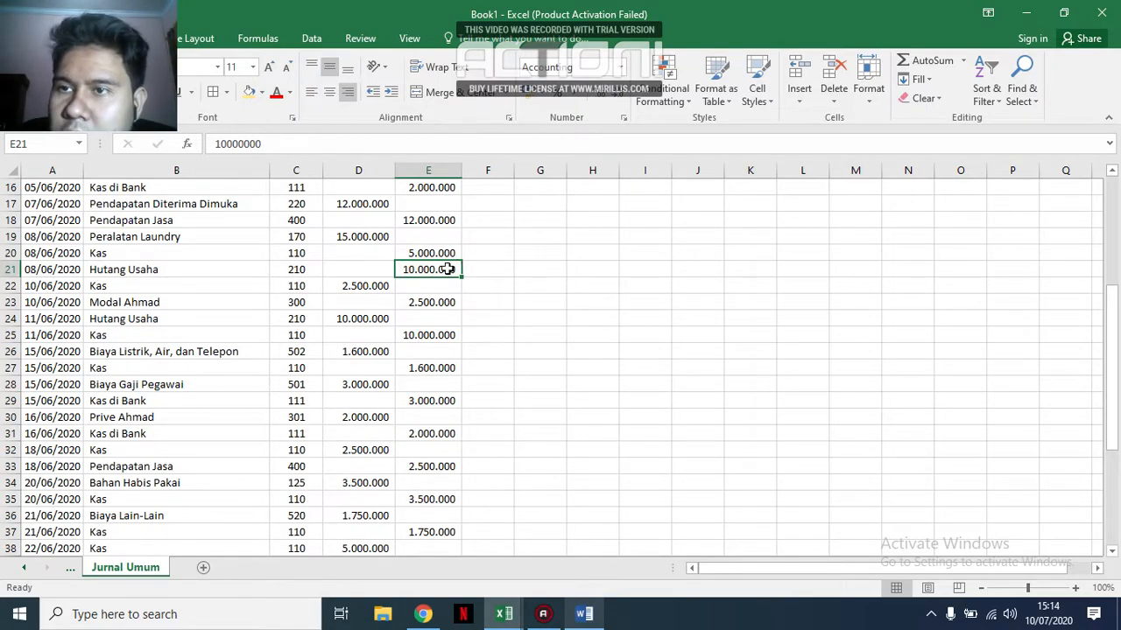
pyautogui.click(446, 285)
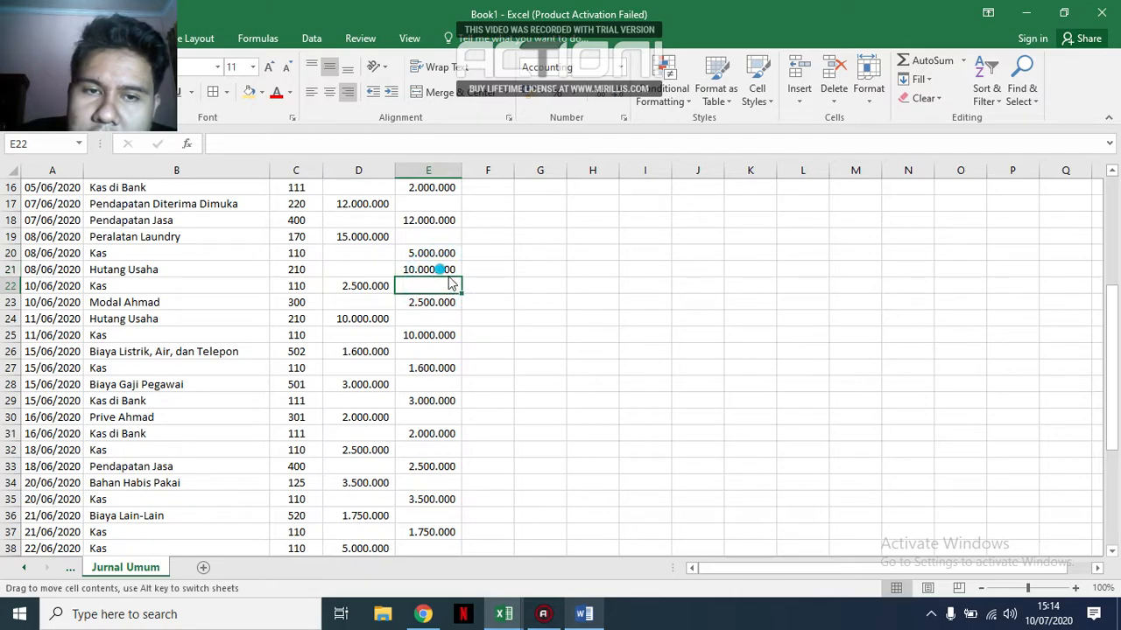
pyautogui.click(443, 271)
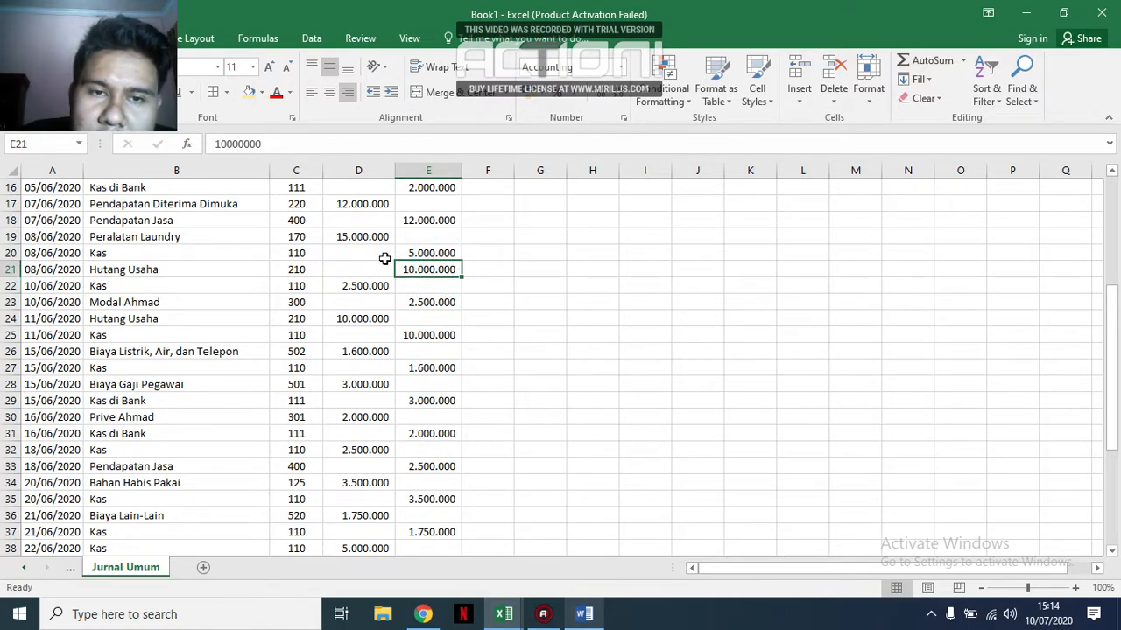
pyautogui.click(448, 301)
# Auto-fit the width of column E so the credit total in E51 fits in its cell.
pyautogui.scroll(-8, 452, 300)
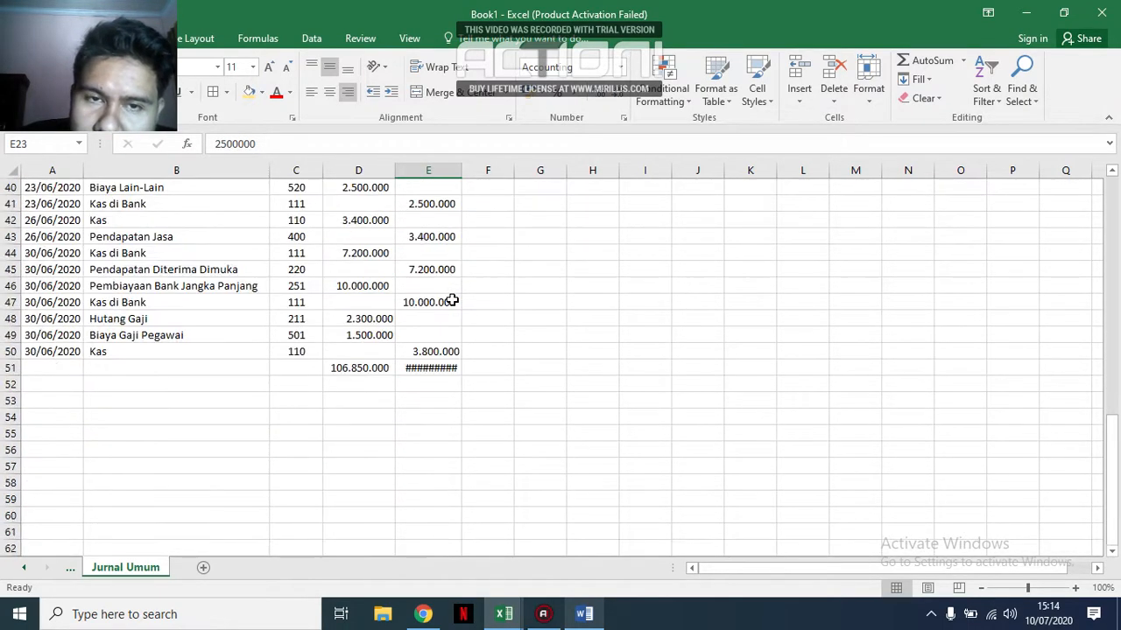
pyautogui.scroll(1, 451, 300)
pyautogui.click(433, 417)
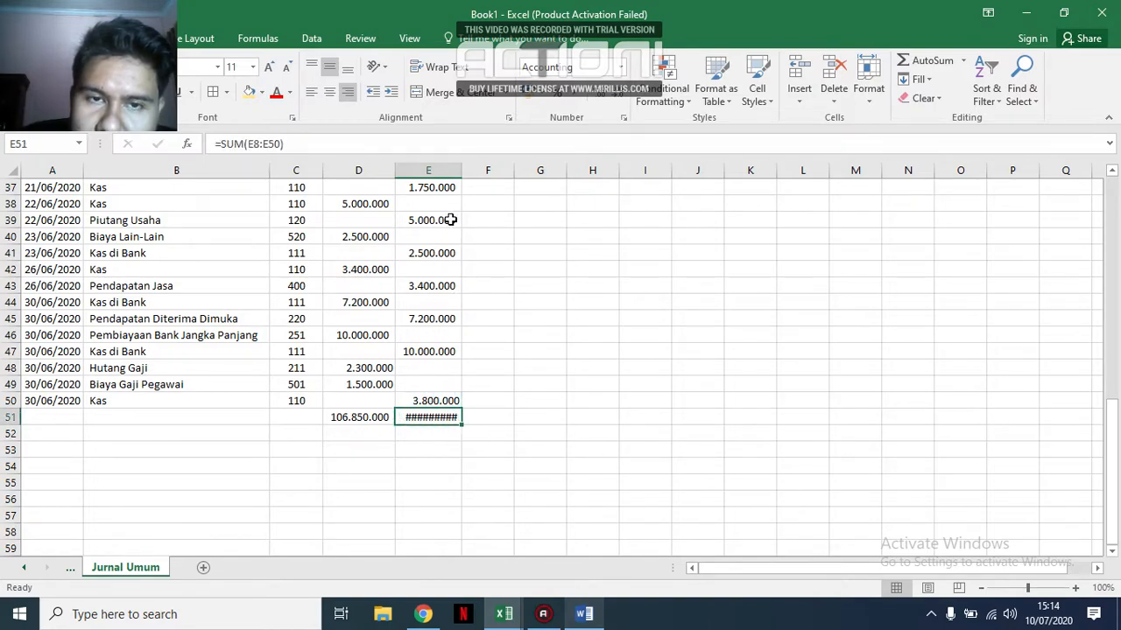
pyautogui.doubleClick(462, 170)
pyautogui.click(531, 484)
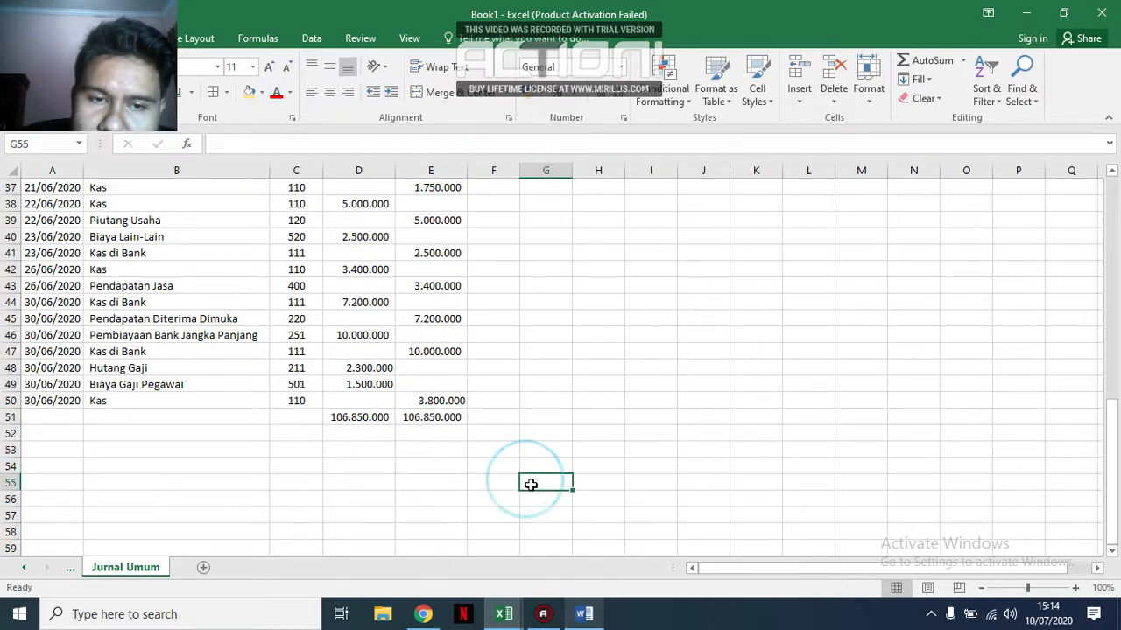
# Compare the debit and credit totals in D51 and E51, and review the journal entries from the heading down.
pyautogui.moveTo(384, 422); pyautogui.dragTo(404, 422)
pyautogui.click(433, 484)
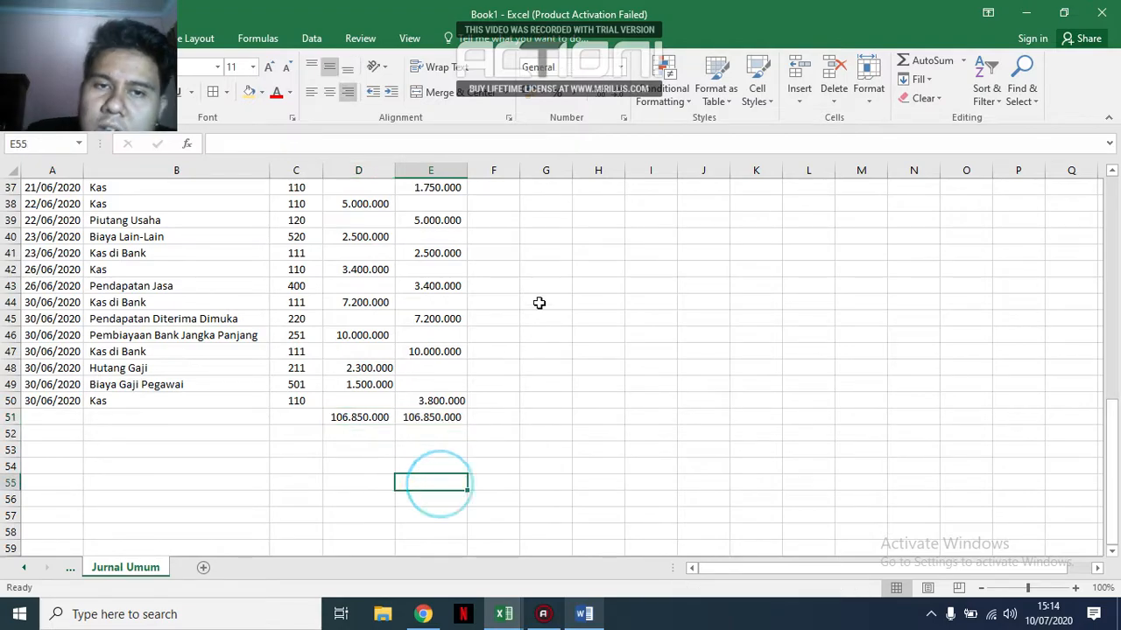
pyautogui.scroll(11, 554, 272)
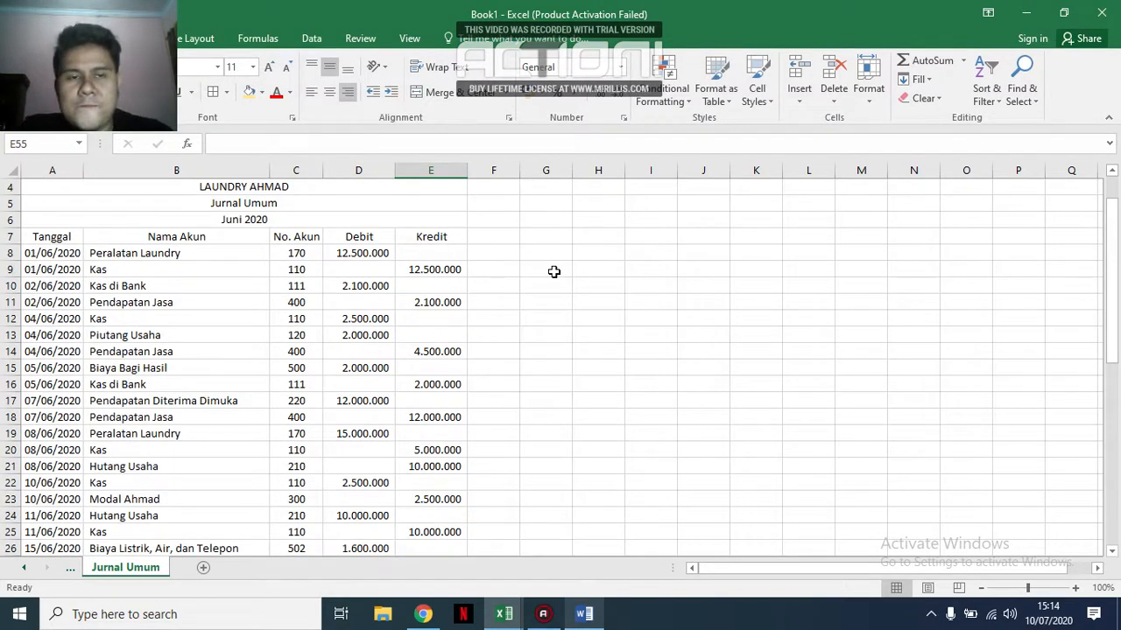
pyautogui.scroll(-11, 553, 272)
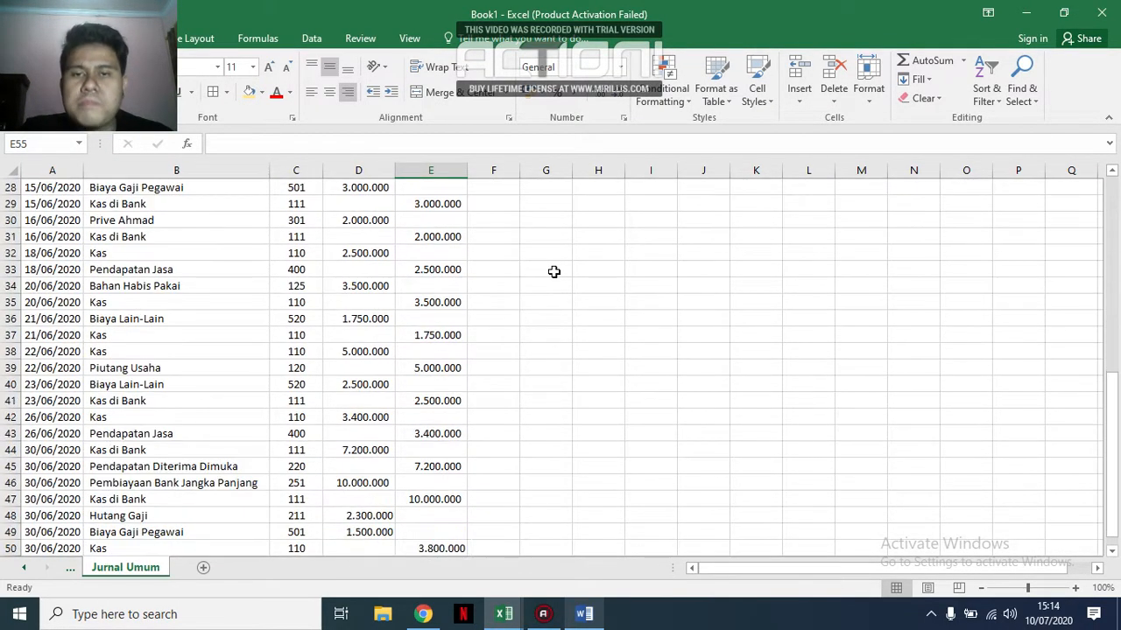